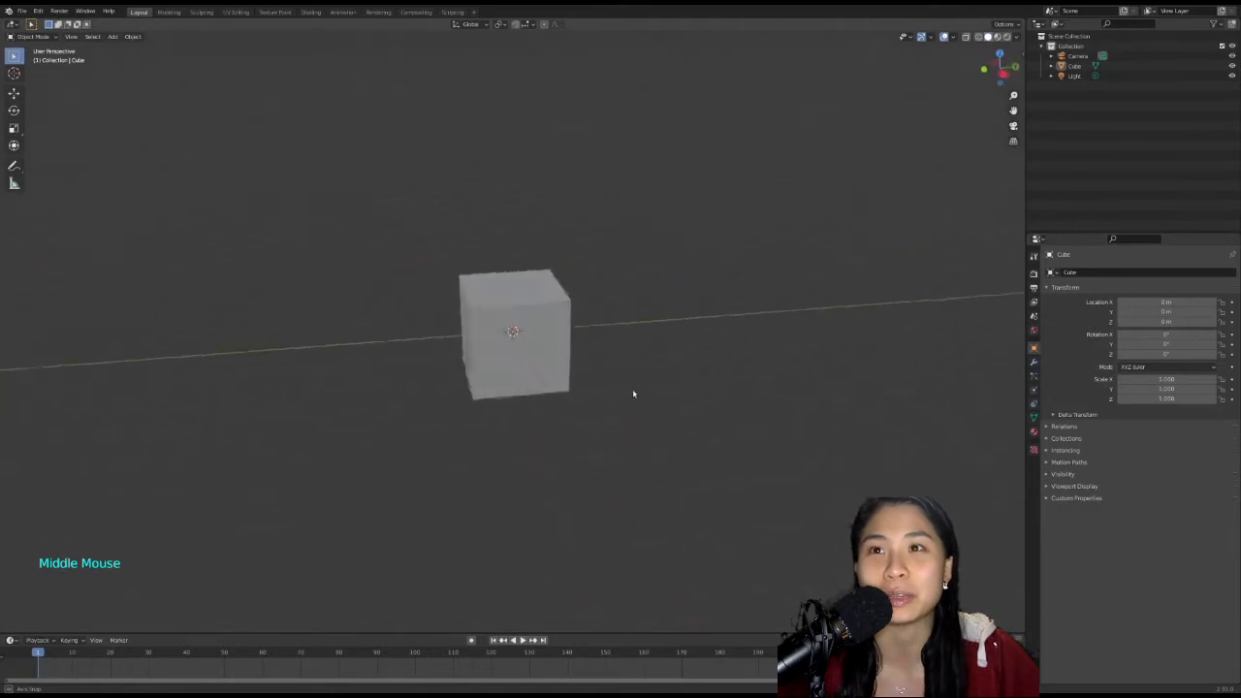
scroll(591, 392, "down", 2)
scroll(591, 393, "up", 1)
scroll(592, 393, "down", 1)
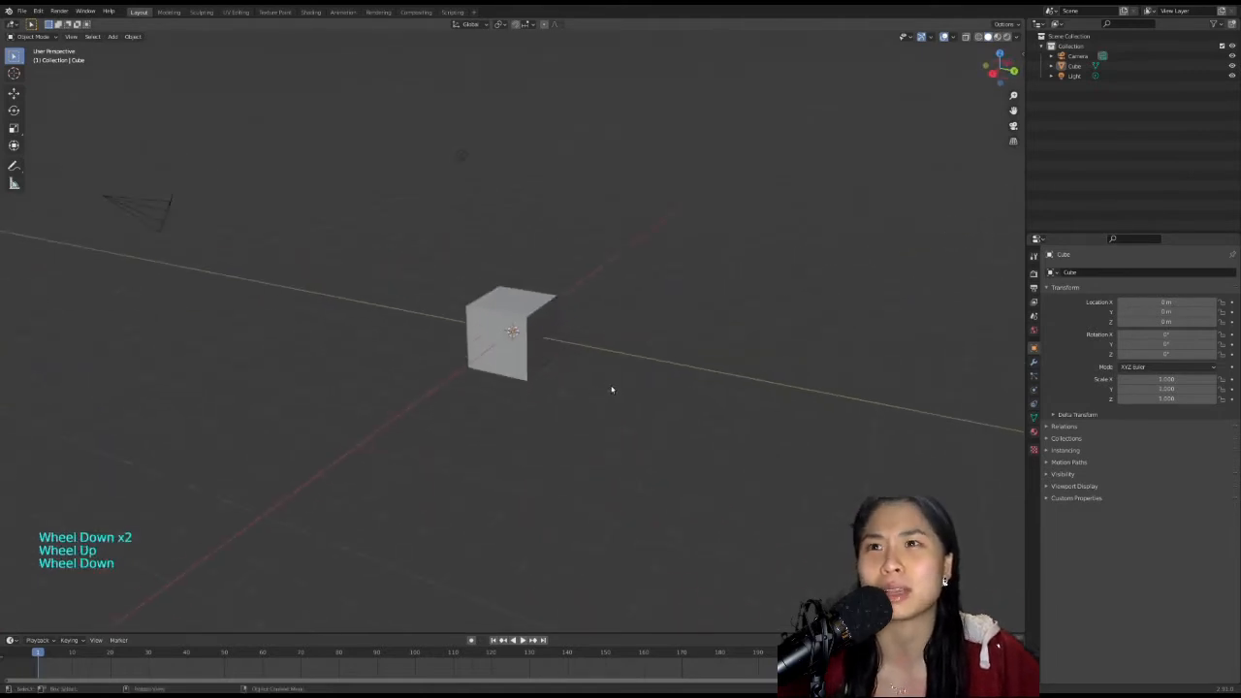
scroll(608, 389, "up", 3)
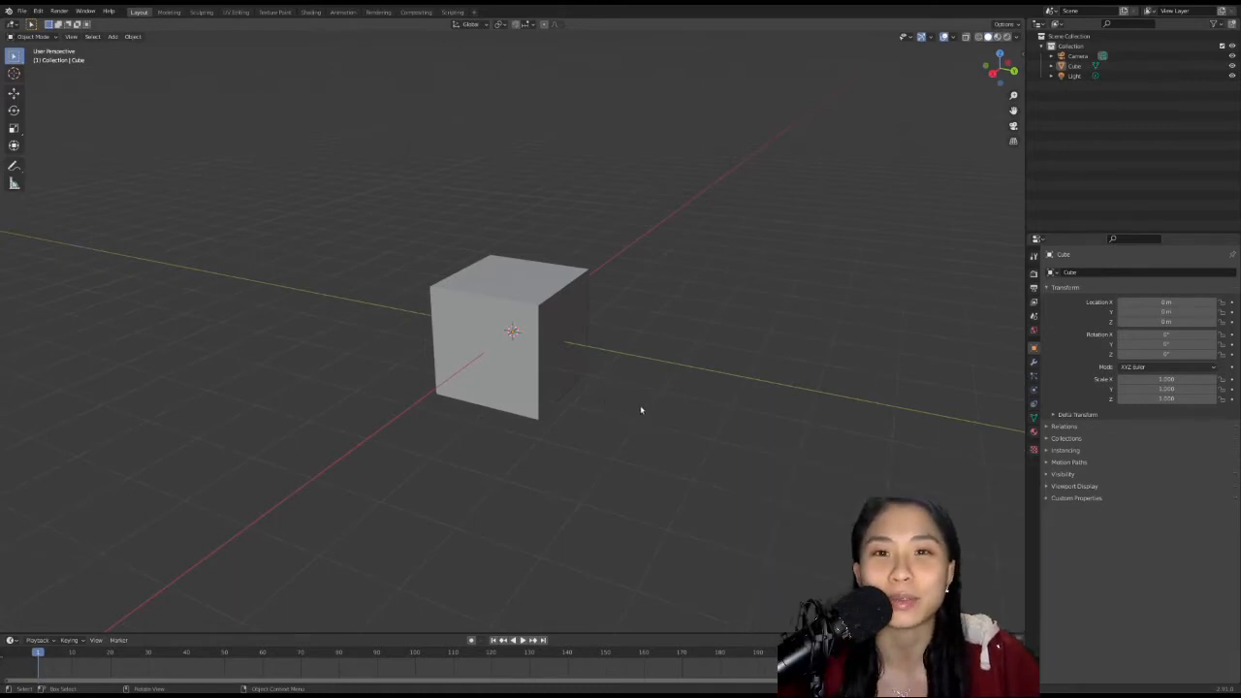
middle_click_drag(597, 376, 554, 388)
left_click(553, 388)
scroll(625, 386, "down", 2)
scroll(617, 388, "up", 1)
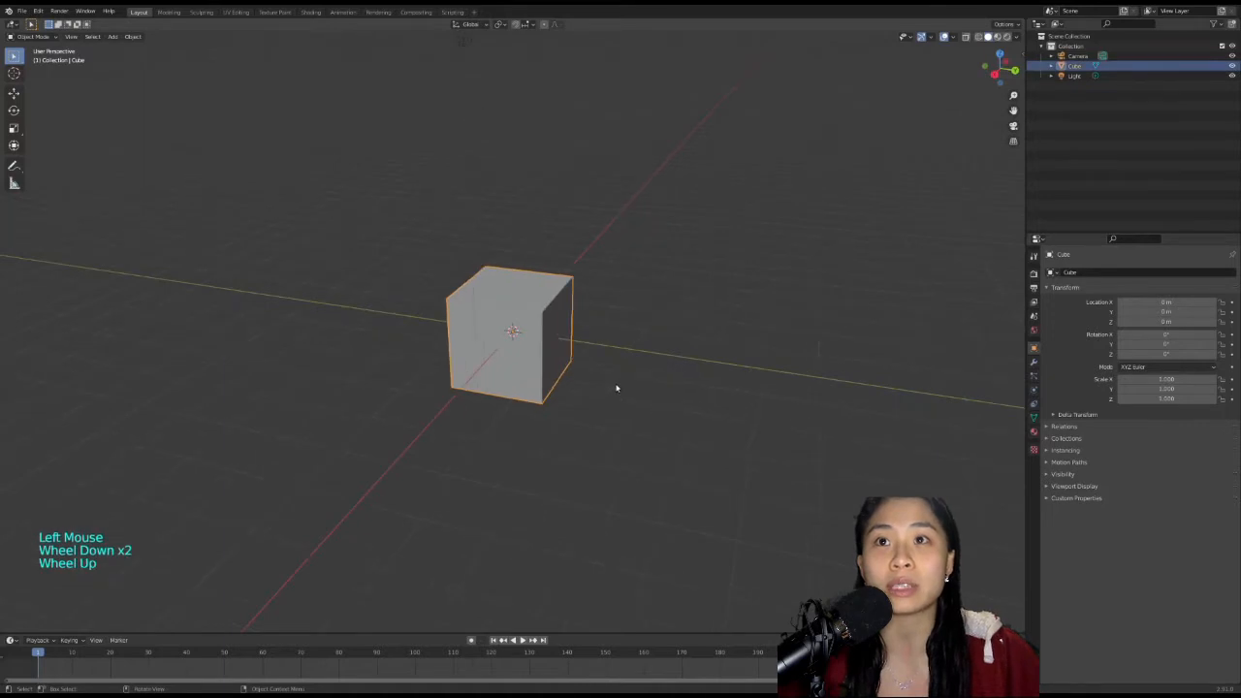
scroll(606, 388, "up", 1)
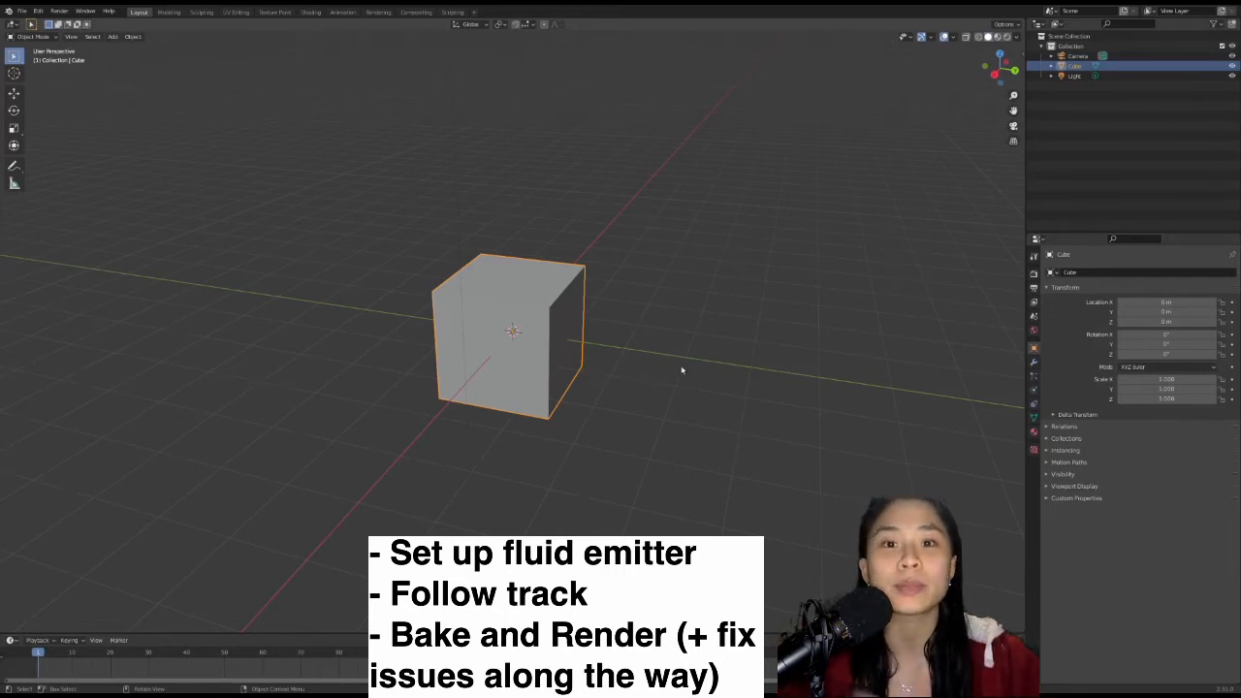
scroll(591, 359, "down", 1)
scroll(596, 359, "up", 1)
scroll(601, 359, "down", 1)
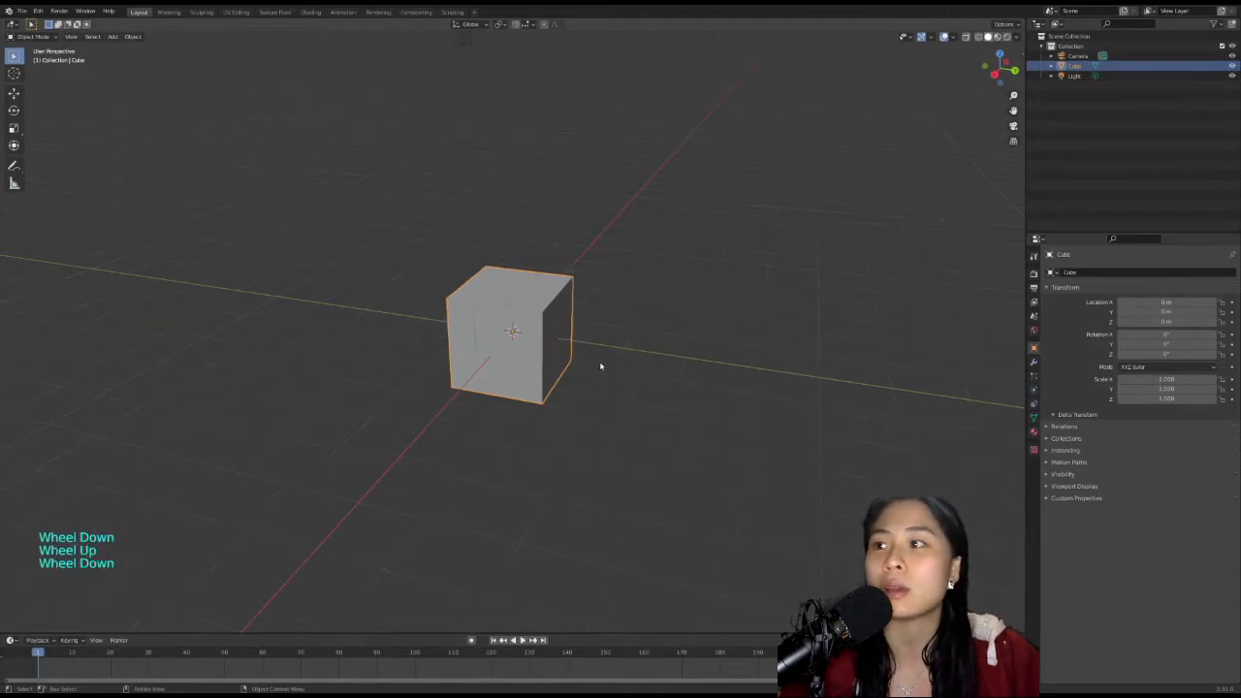
scroll(590, 379, "up", 1)
Delete the default cube from the scene.
left_click(563, 363)
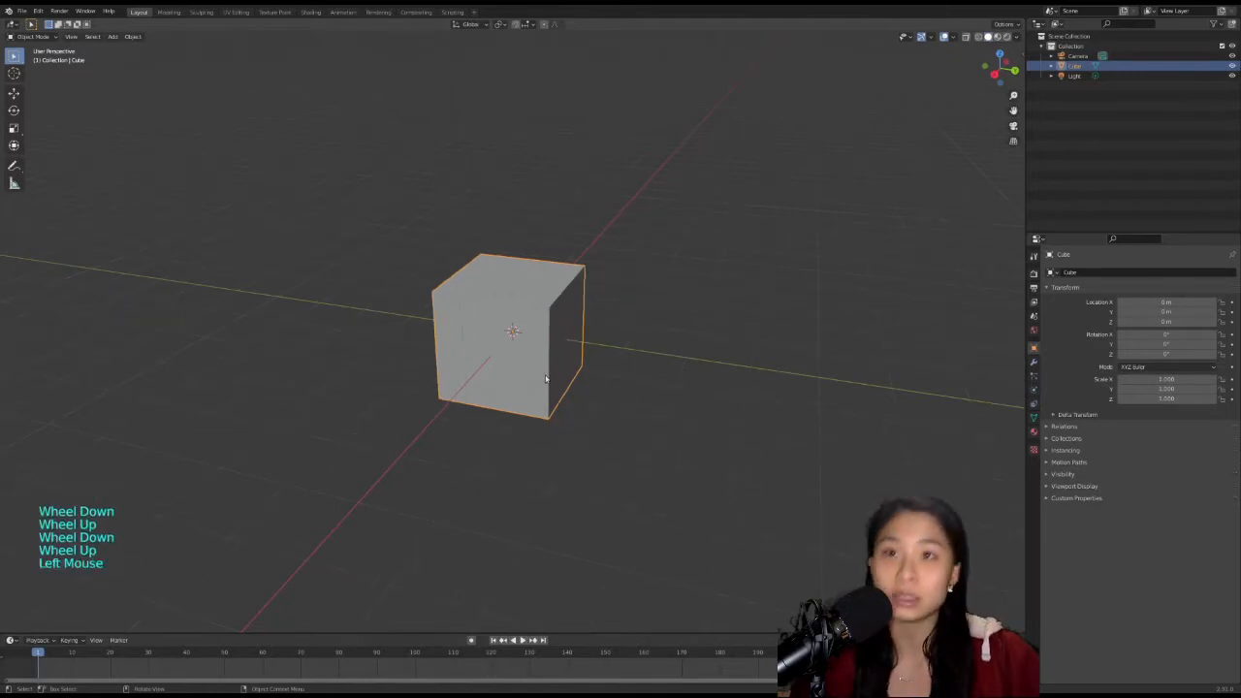
key("x")
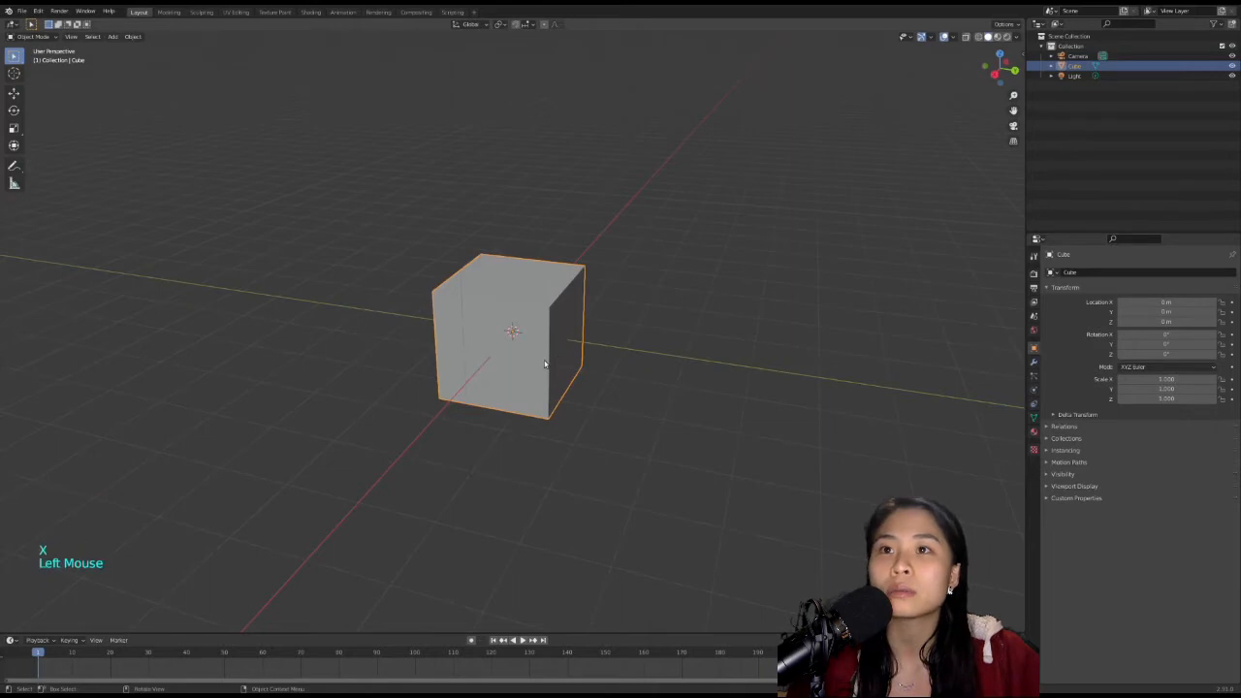
key("x")
left_click(529, 357)
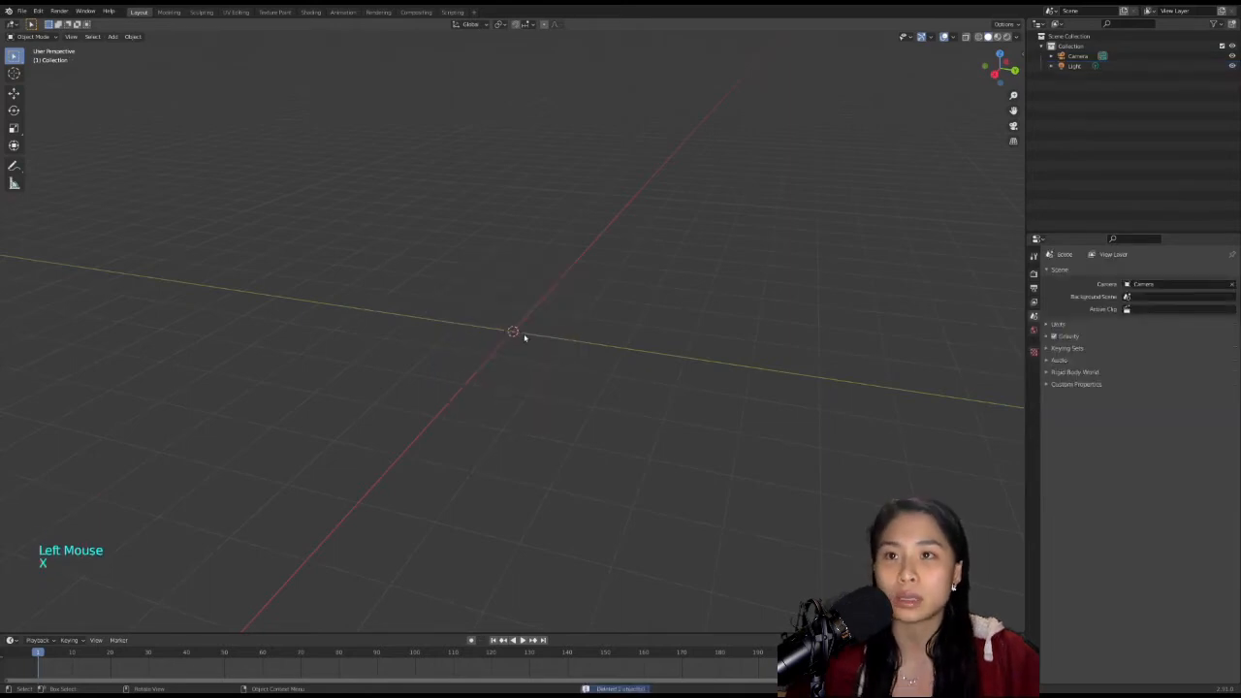
Add a UV sphere mesh at the scene origin.
key("shift+a")
mouse_move(524, 339)
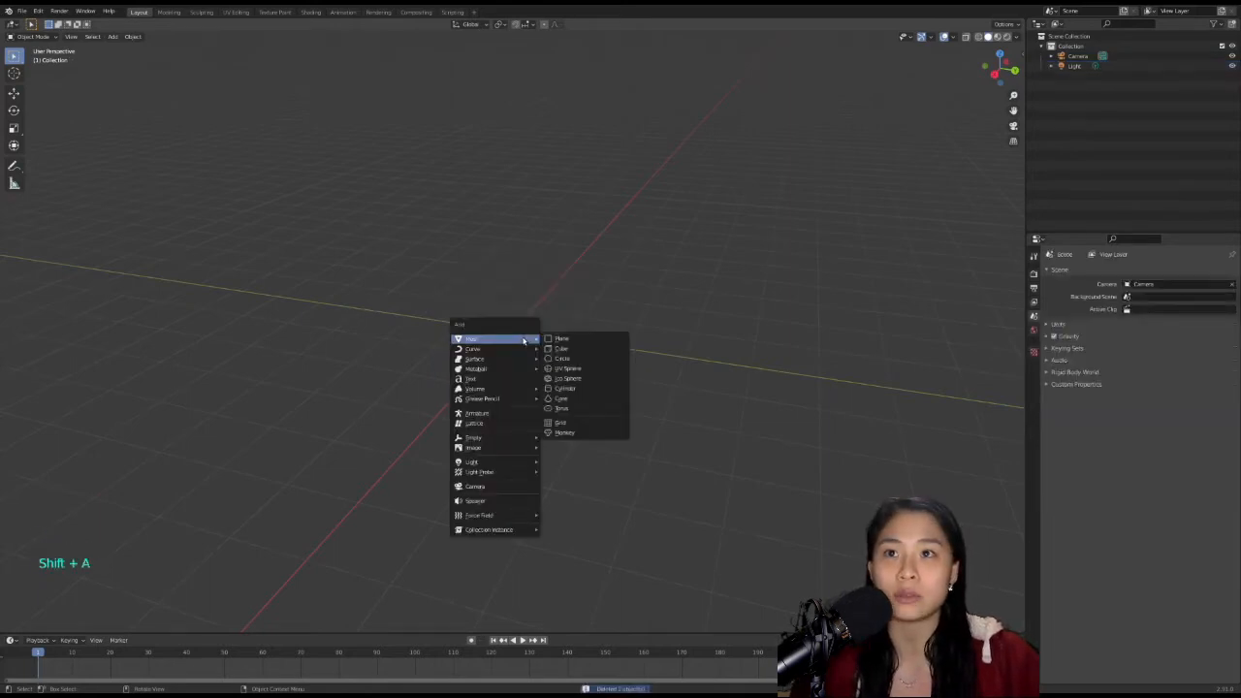
left_click(564, 369)
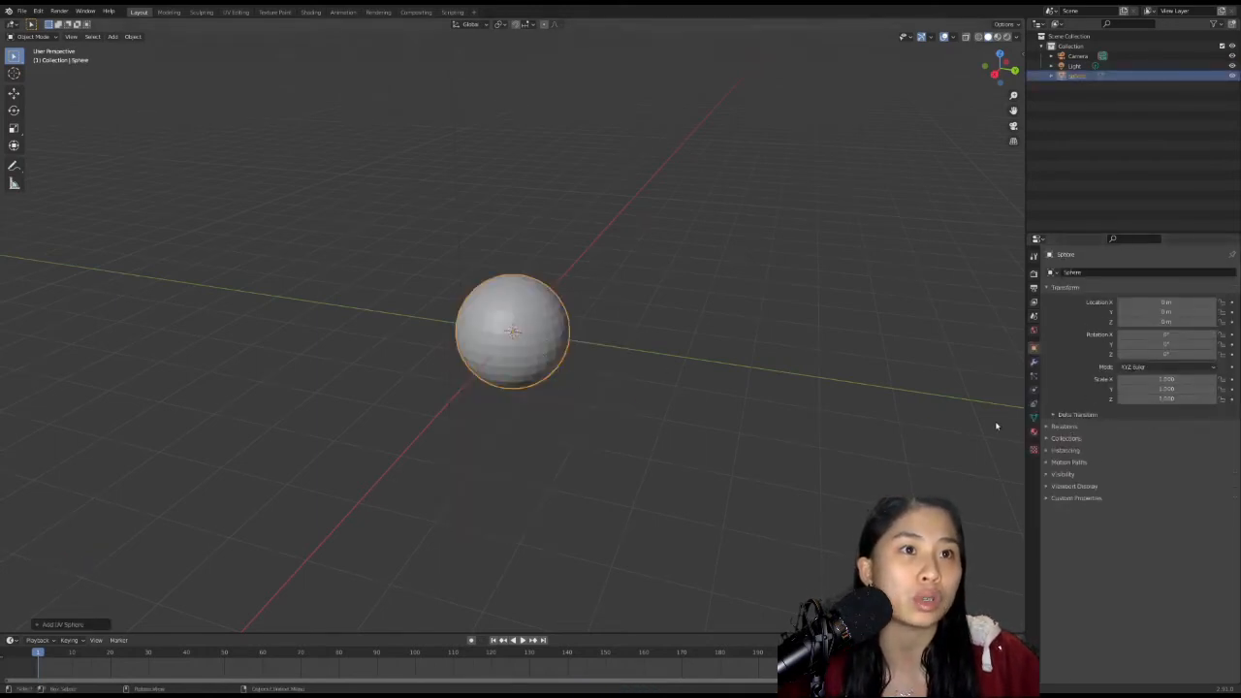
double_click(1033, 434)
left_click(1033, 403)
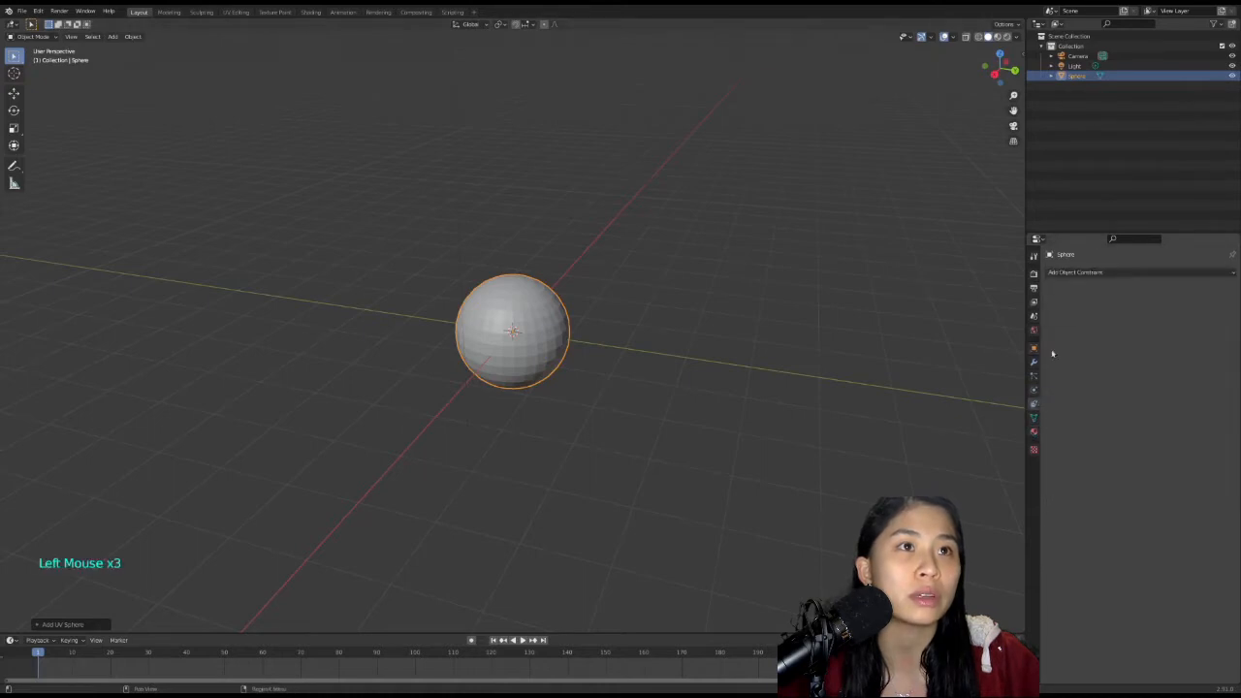
left_click(1068, 274)
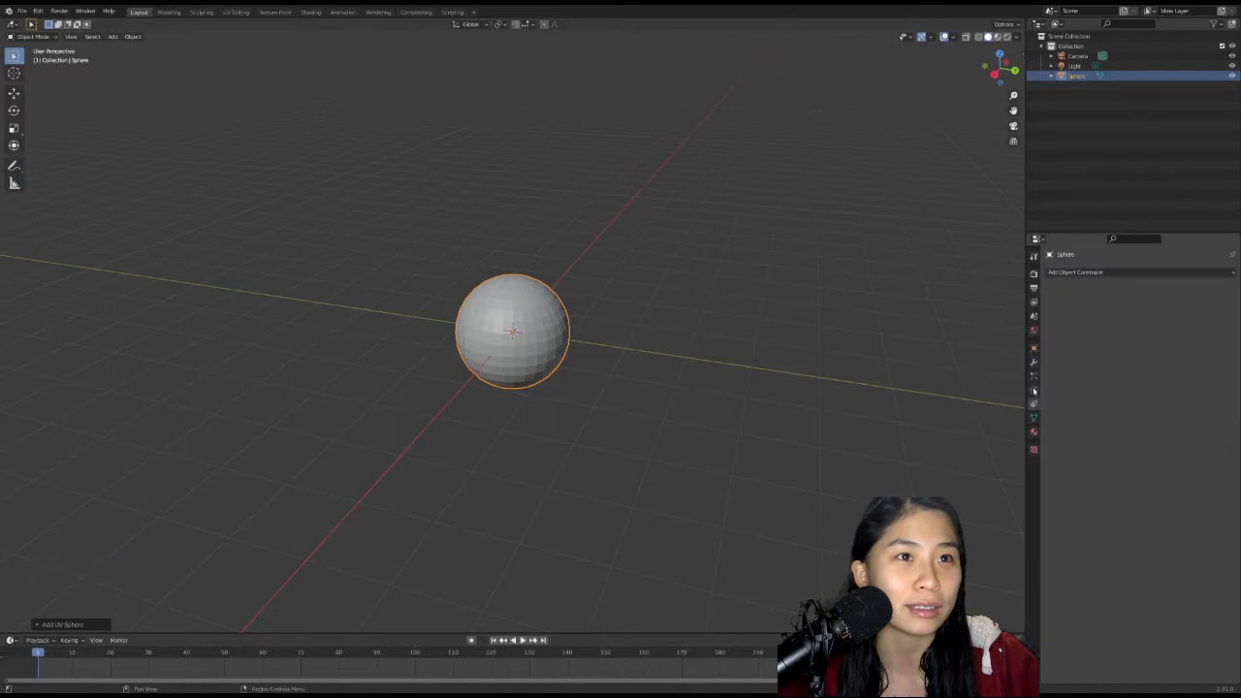
left_click(1034, 392)
left_click(1034, 419)
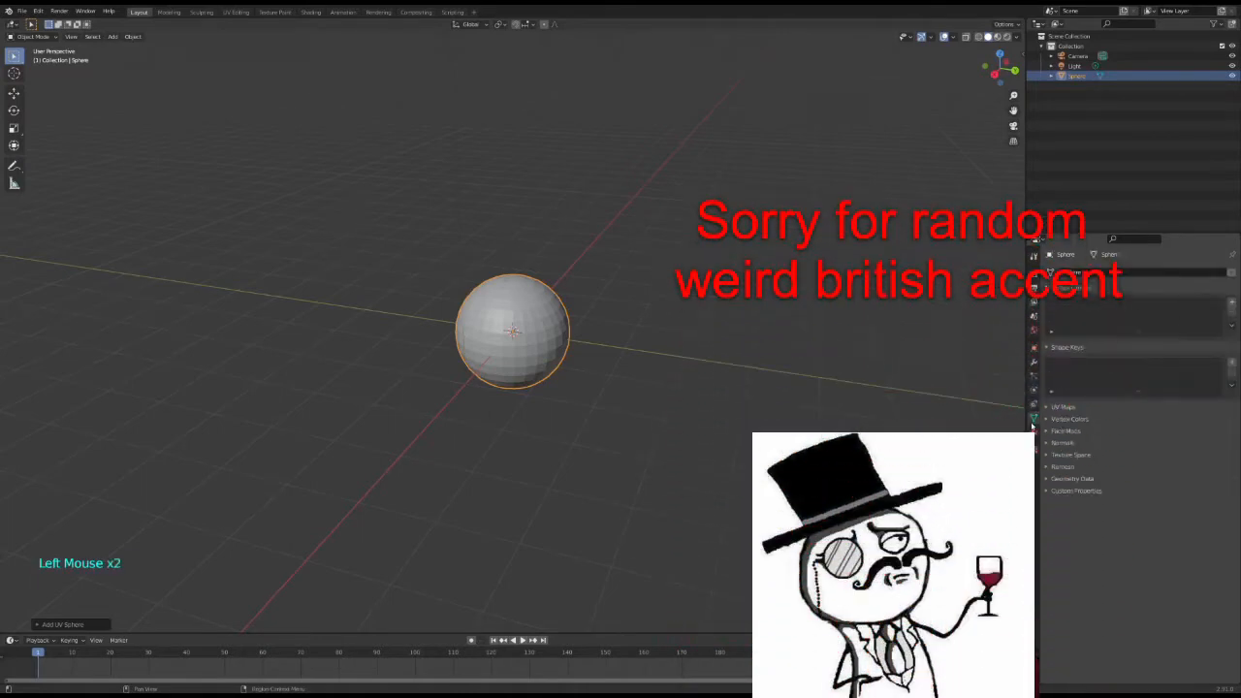
left_click(1034, 433)
left_click(1034, 390)
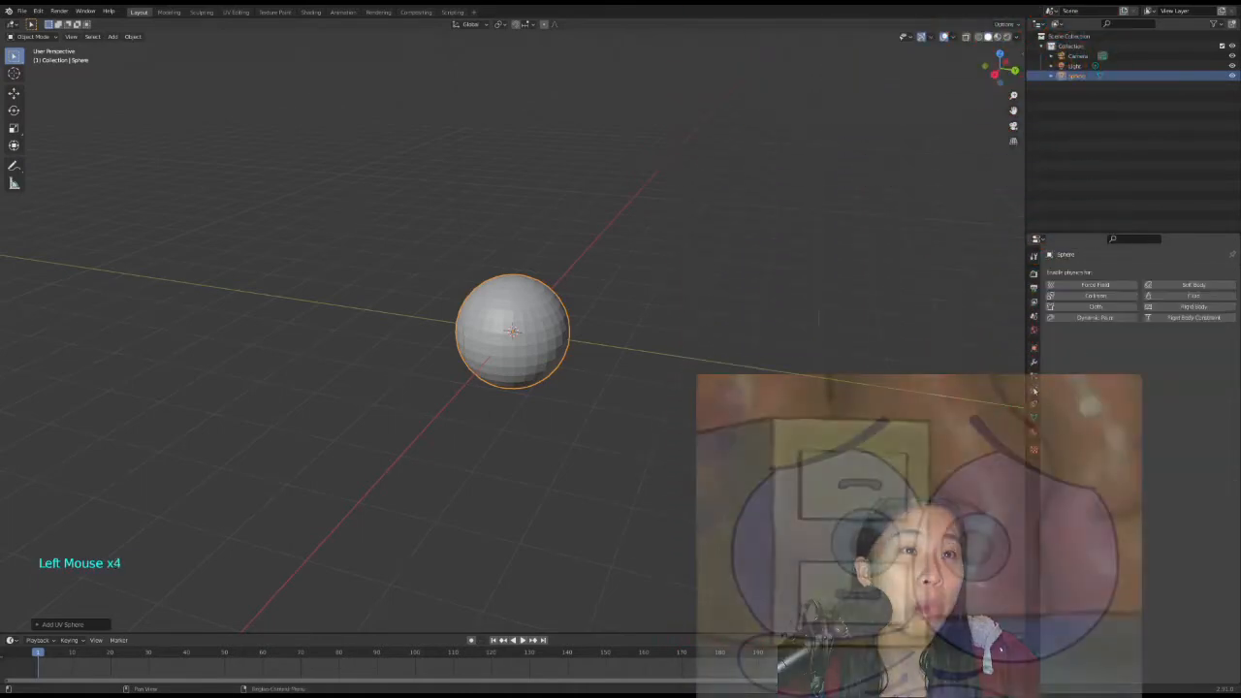
left_click(1034, 377)
left_click(1034, 391)
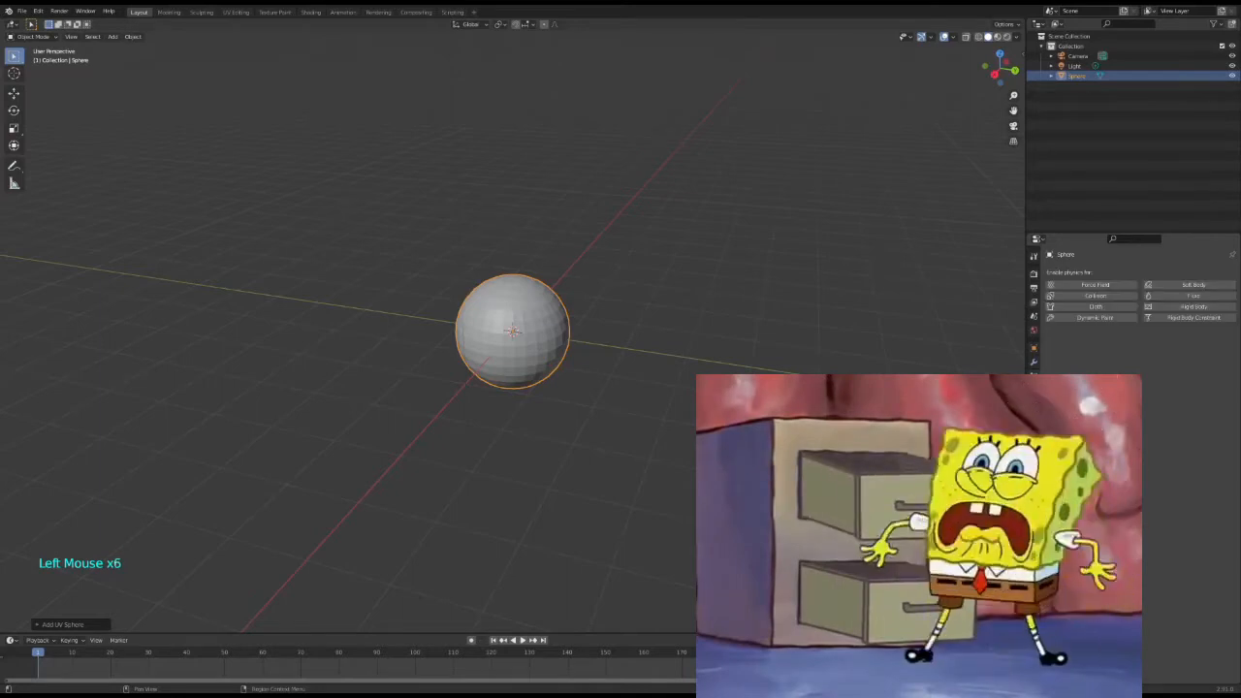
left_click(1034, 405)
left_click(1084, 272)
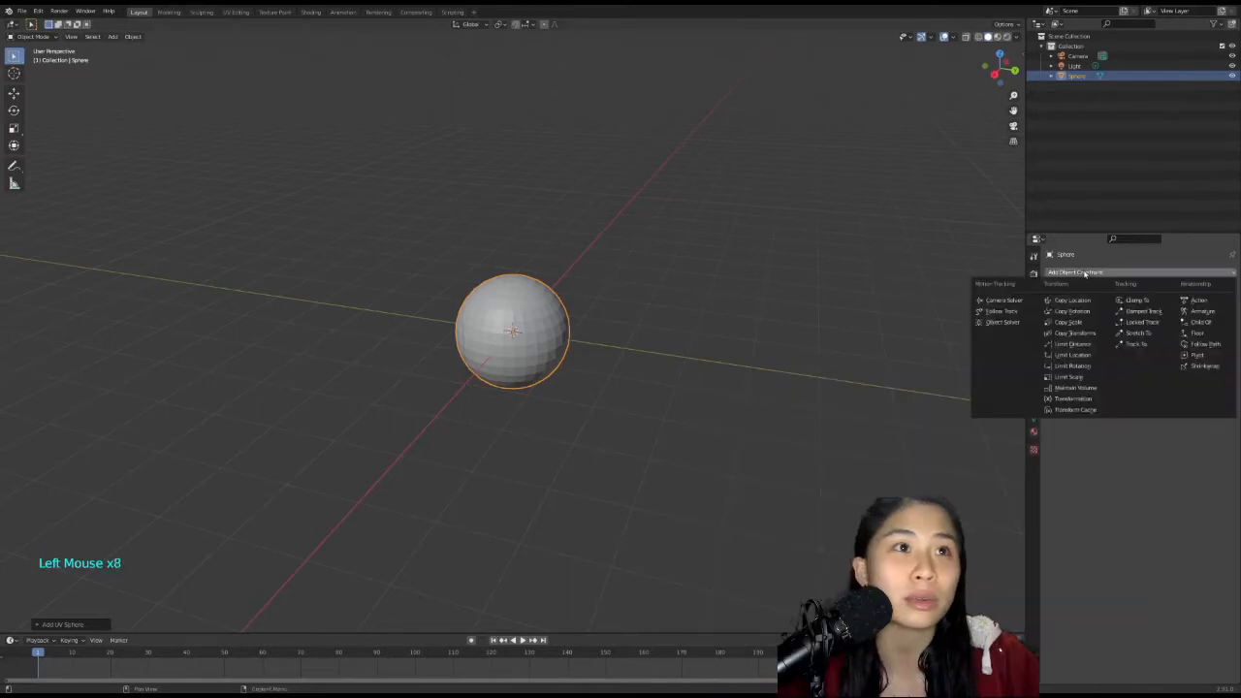
left_click(1034, 376)
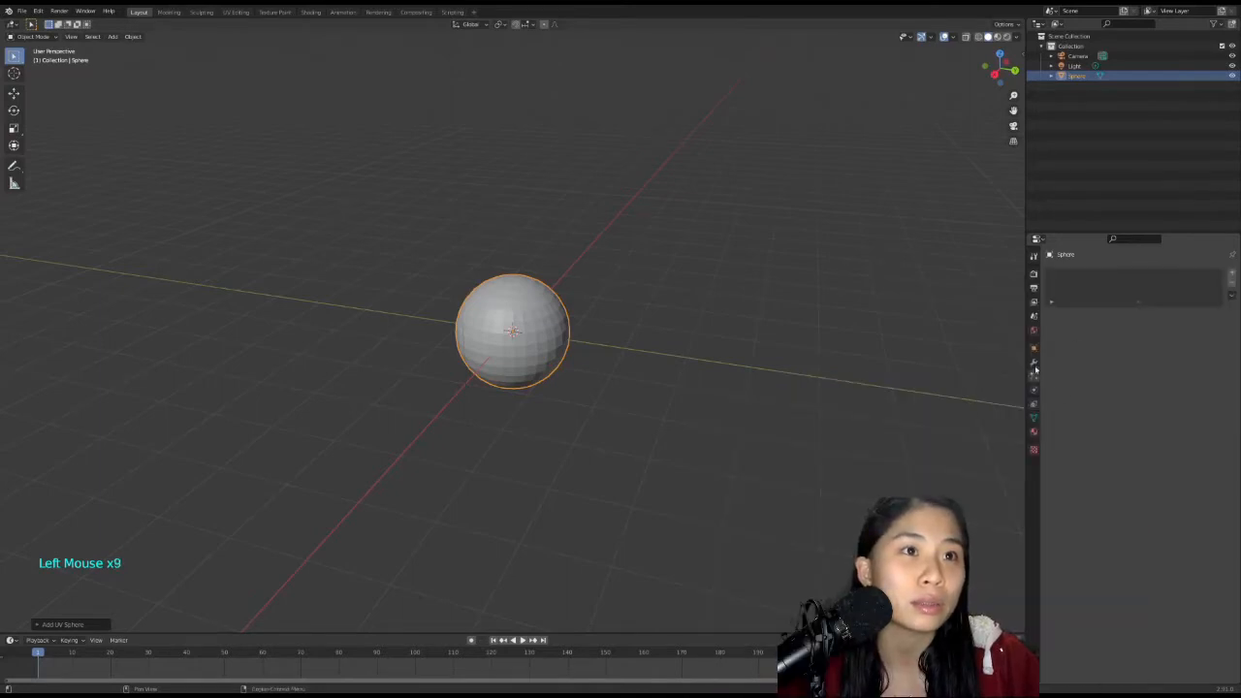
Add a Subdivision Surface modifier to the sphere, set its viewport levels to 2, and apply the modifier.
left_click(1034, 362)
left_click(1087, 273)
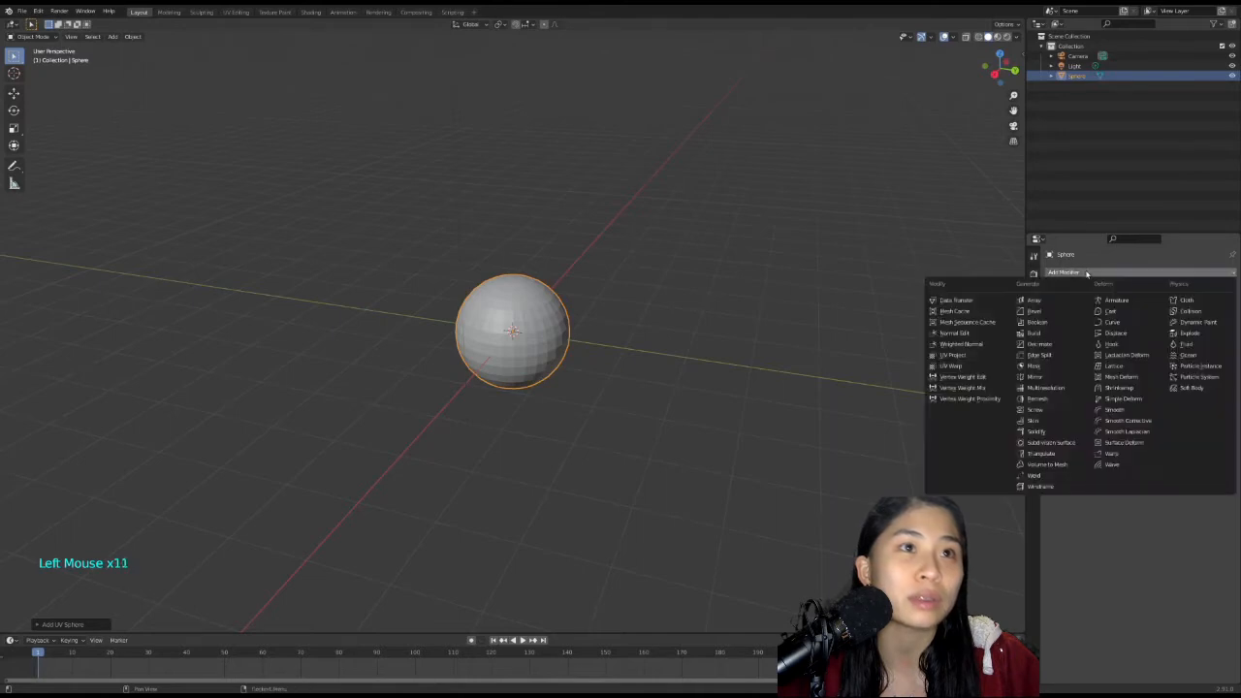
left_click(1064, 443)
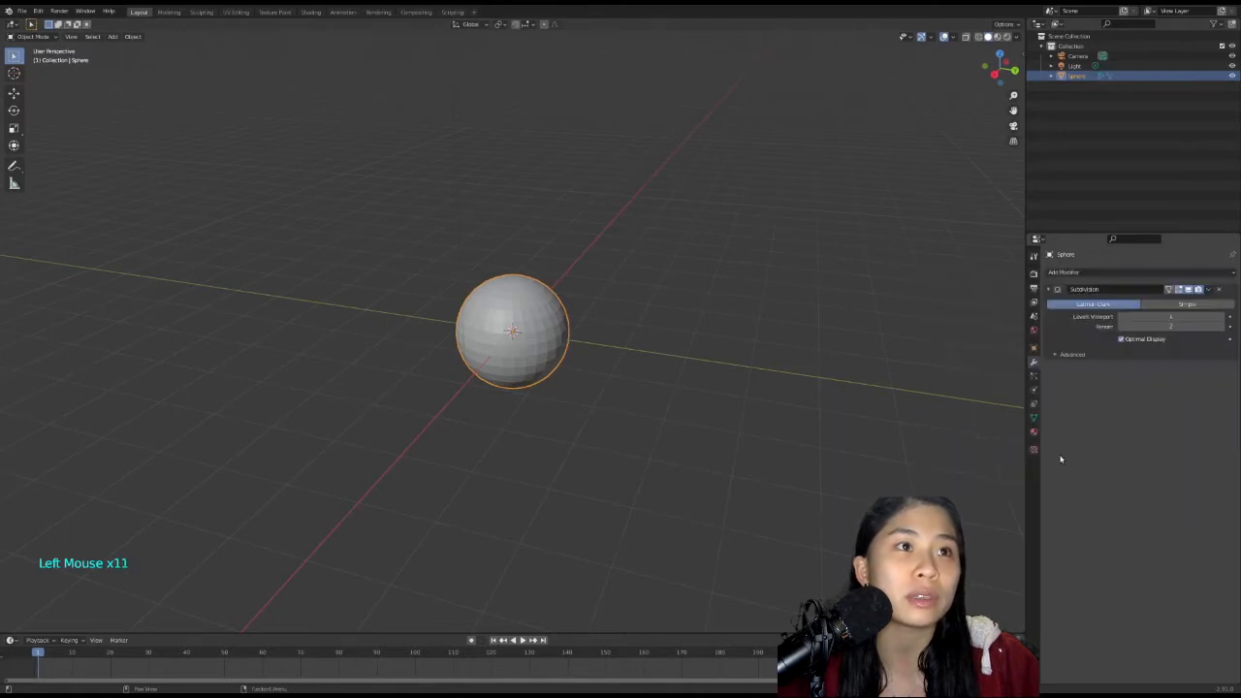
left_click(1227, 317)
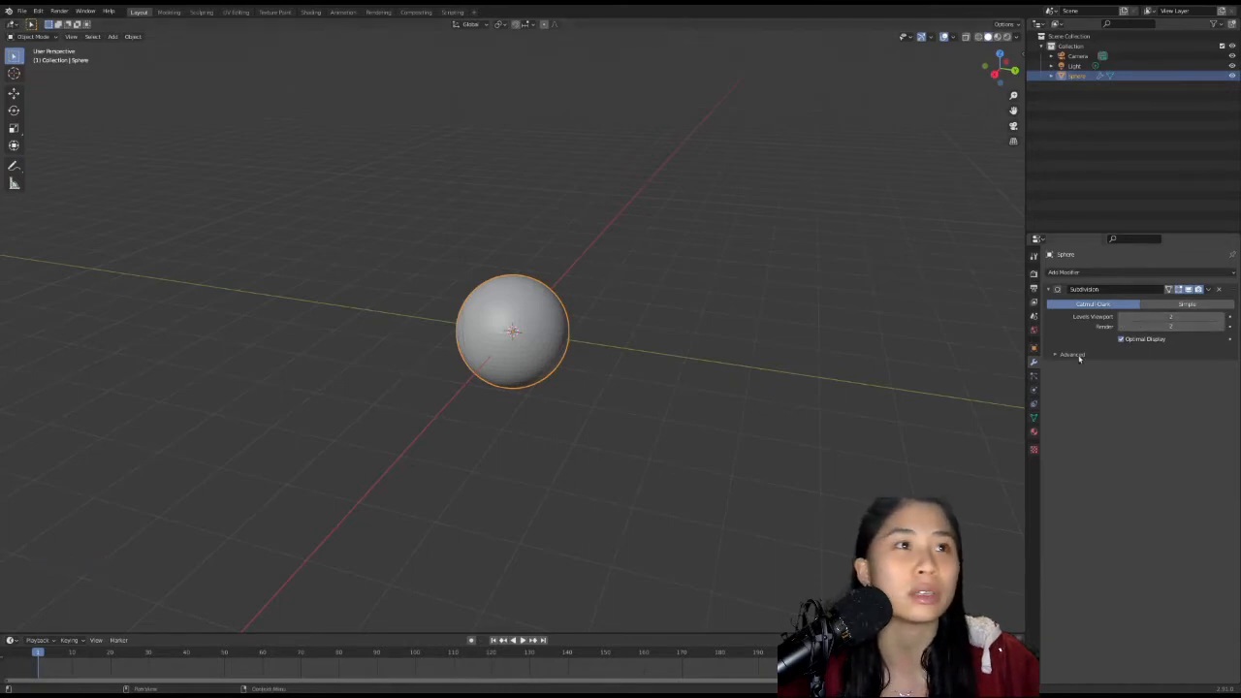
left_click(1209, 289)
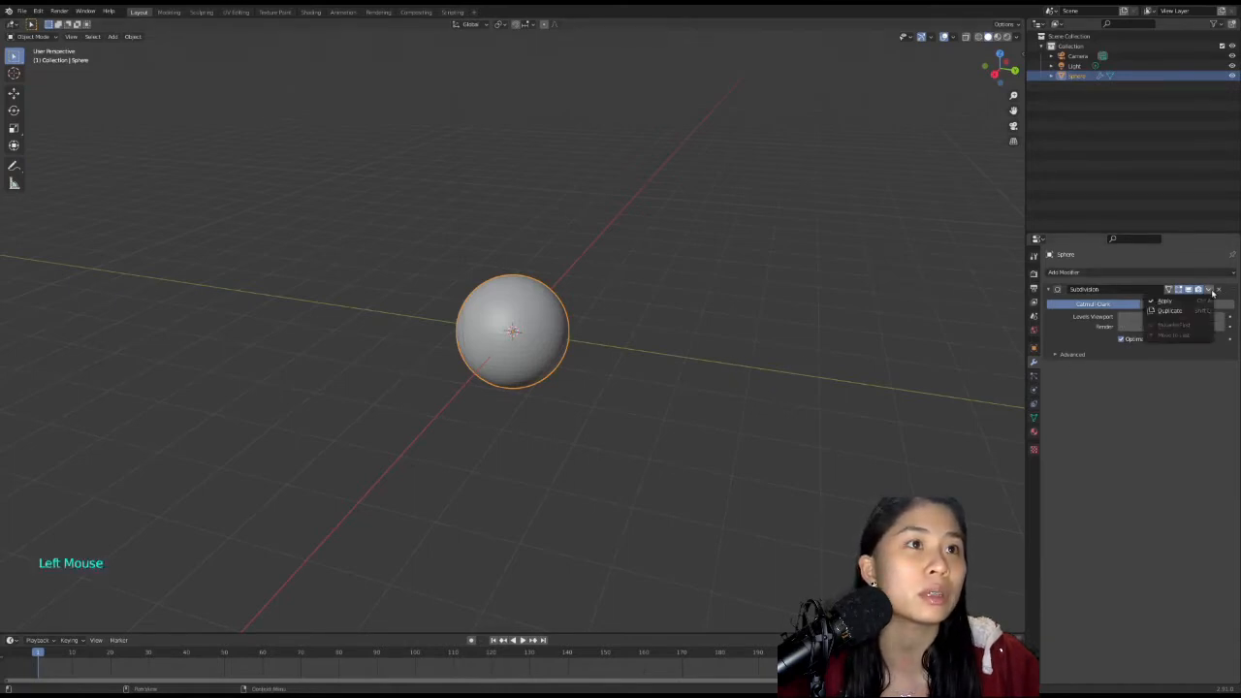
left_click(1164, 301)
Move the sphere up and away from the world origin, then deselect it.
middle_click_drag(510, 349, 540, 336)
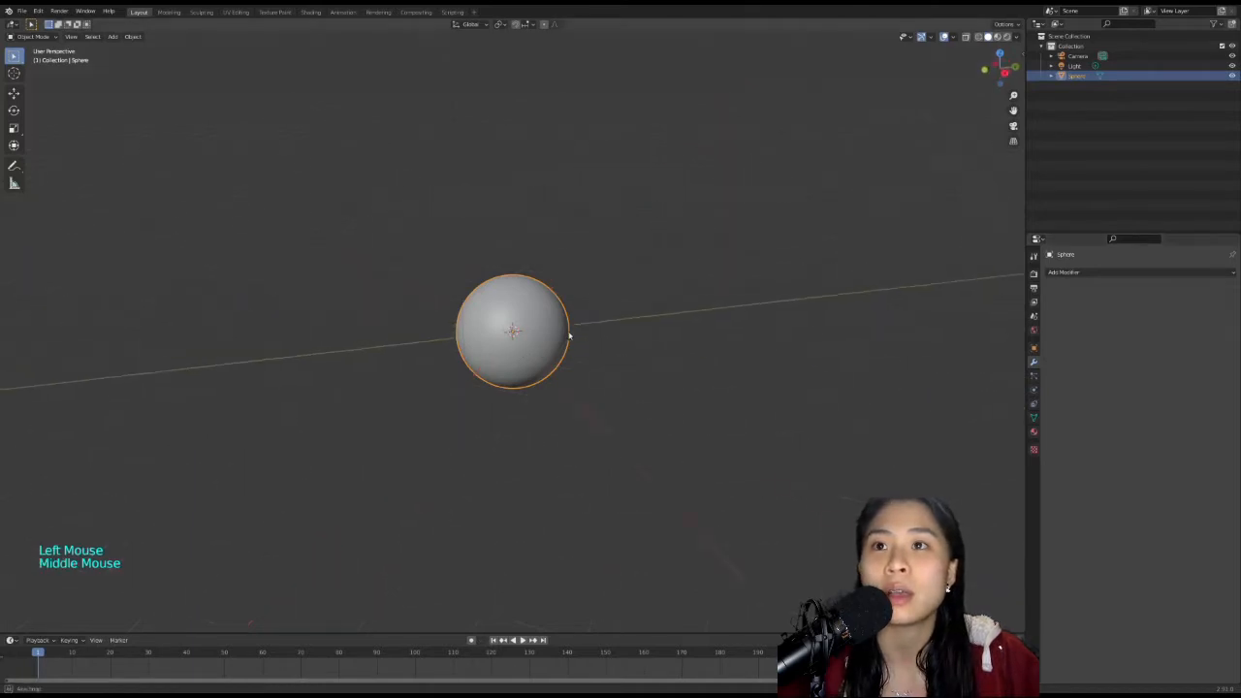
left_click(541, 336)
scroll(545, 338, "down", 4)
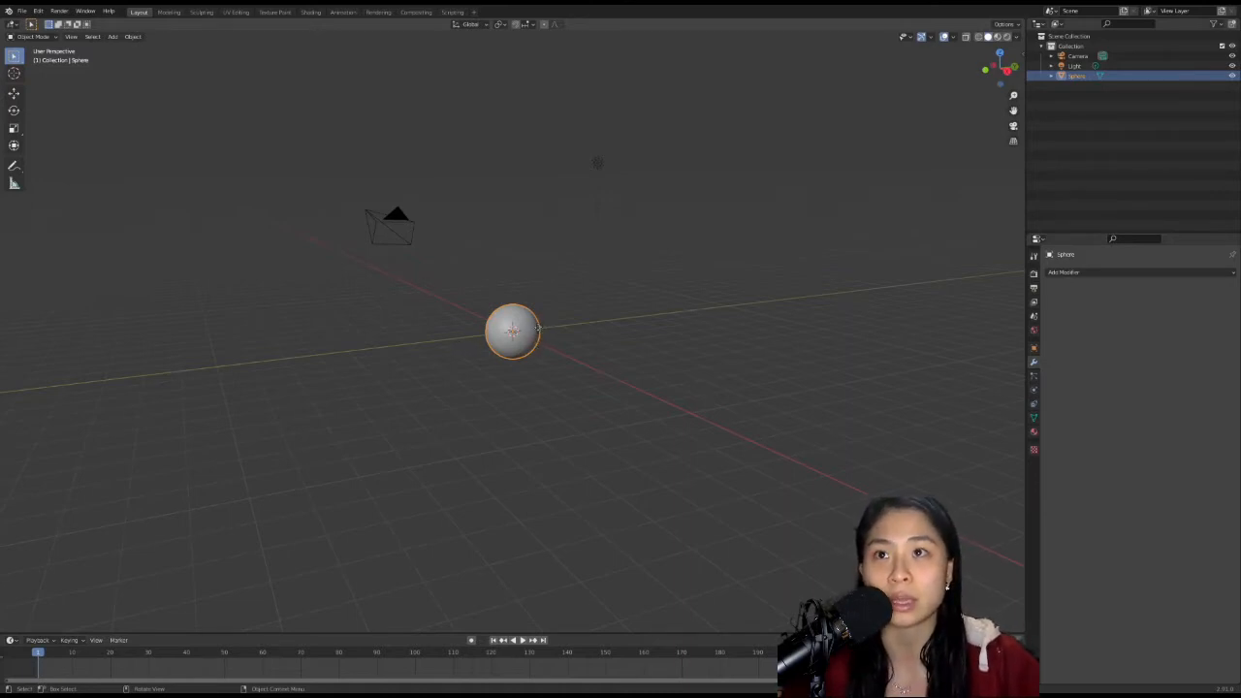
key("g")
left_click(615, 249)
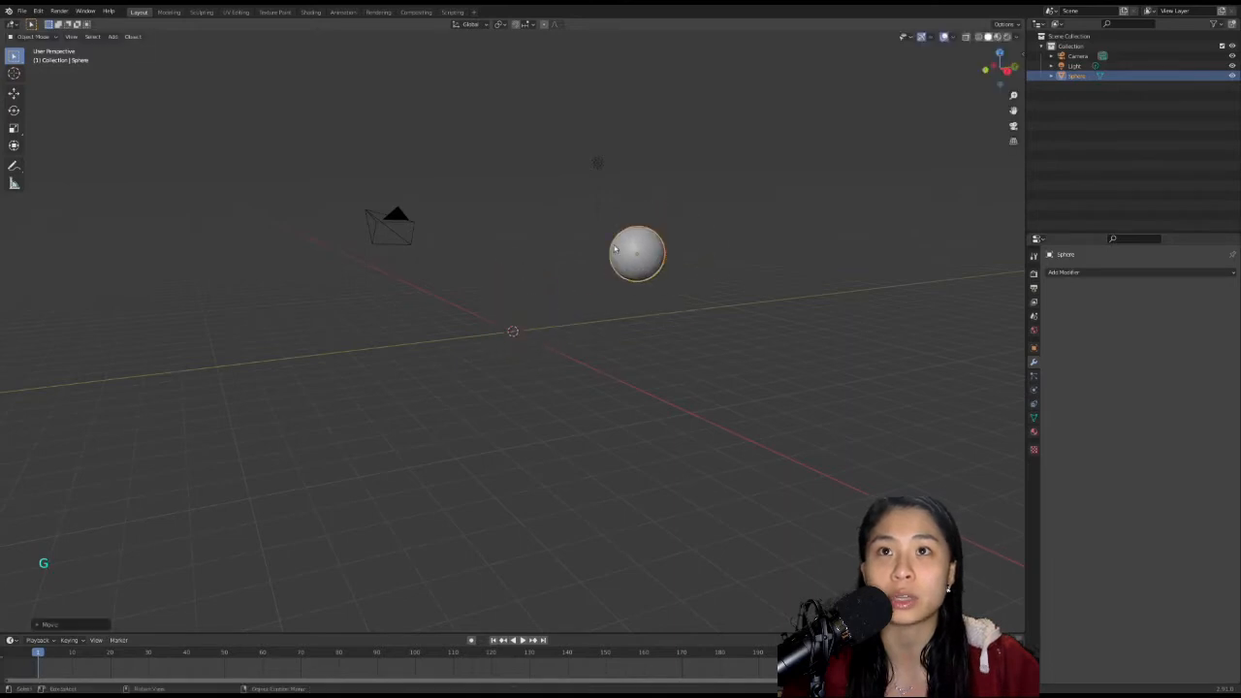
left_click(527, 306)
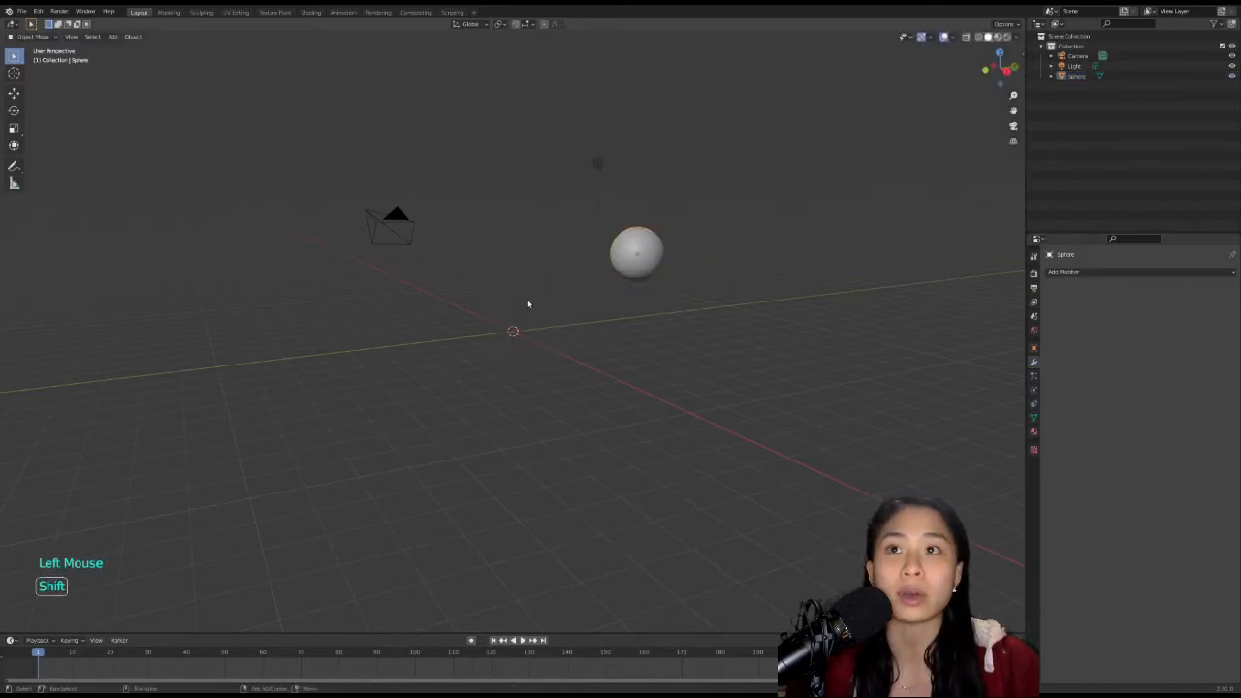
Add a Bezier circle curve at the origin and scale it up to several times the sphere's width.
key("shift+a")
mouse_move(516, 317)
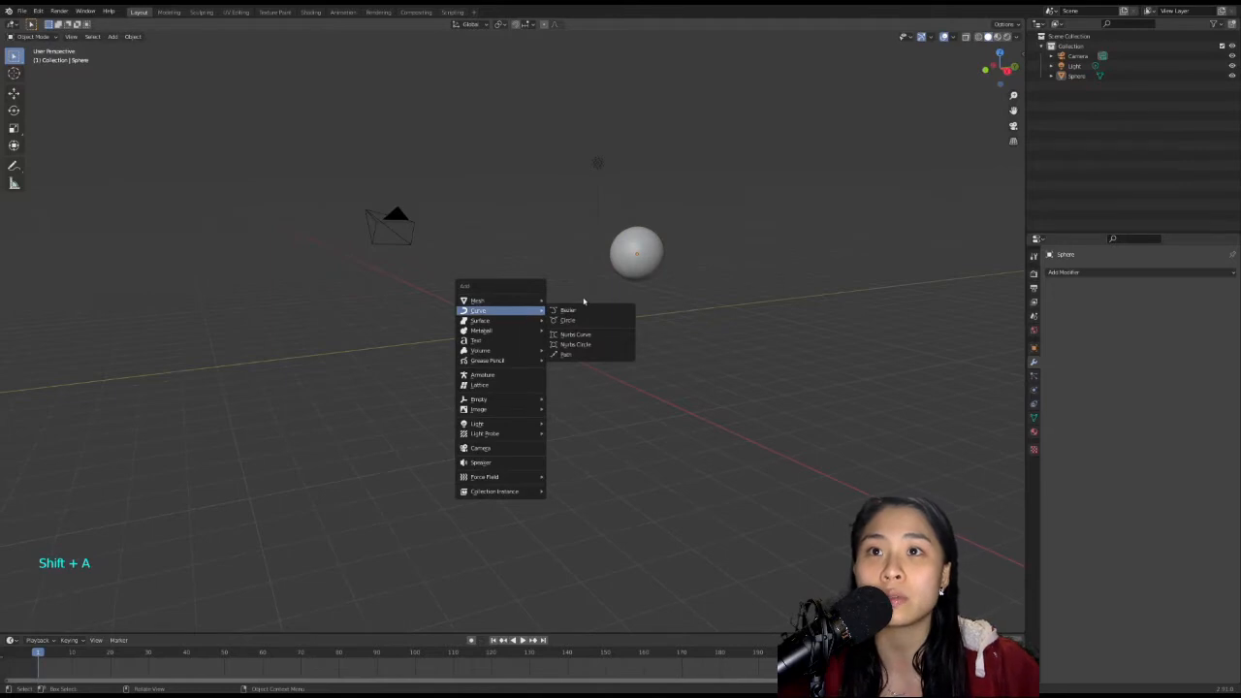
left_click(570, 320)
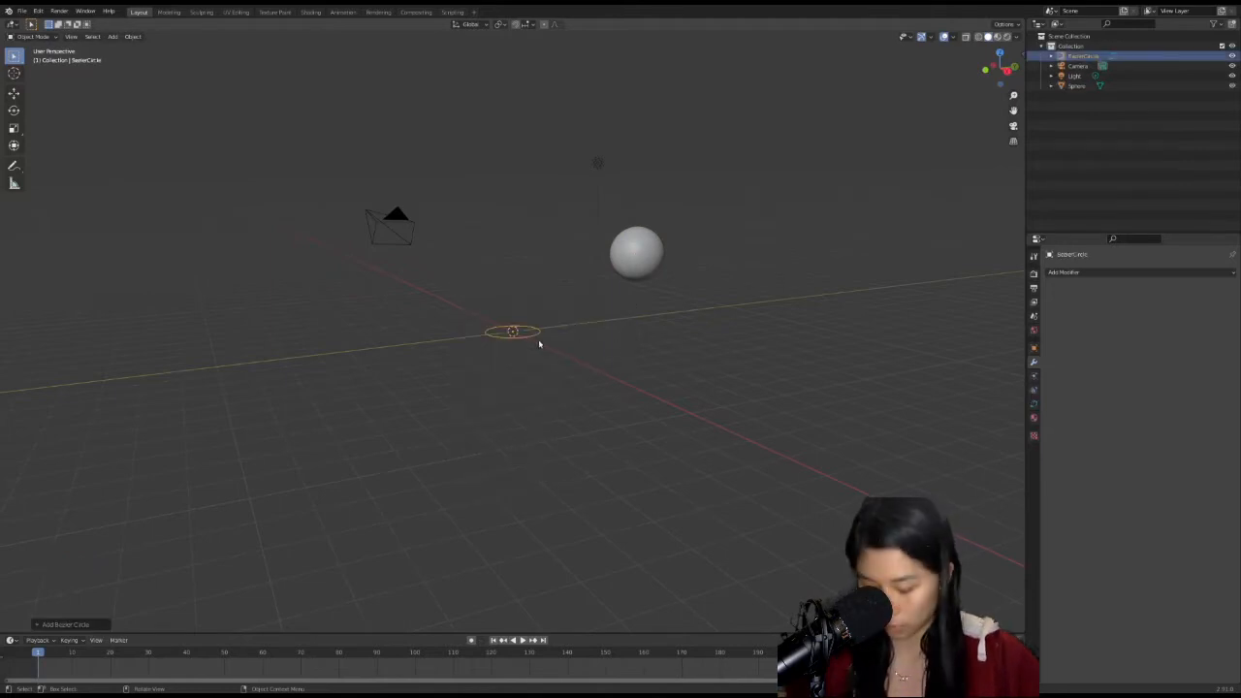
key("s")
left_click(621, 312)
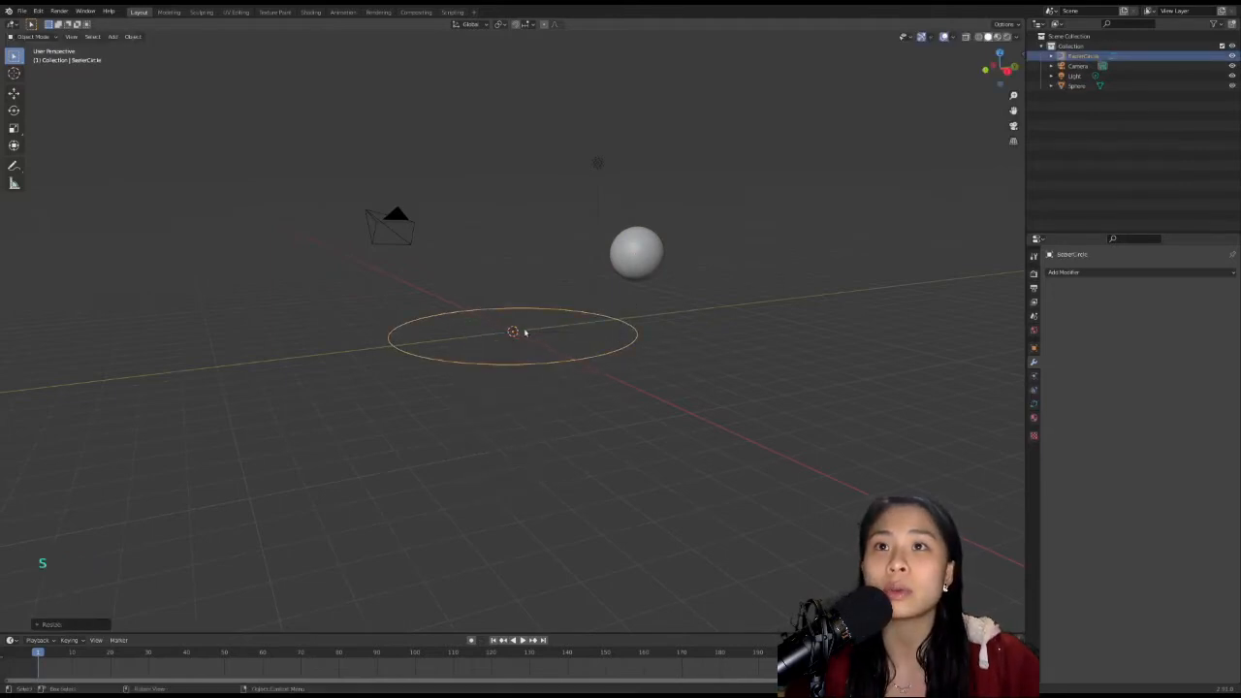
Move the Bezier circle away from the origin to the far side of the sphere.
scroll(632, 308, "down", 1)
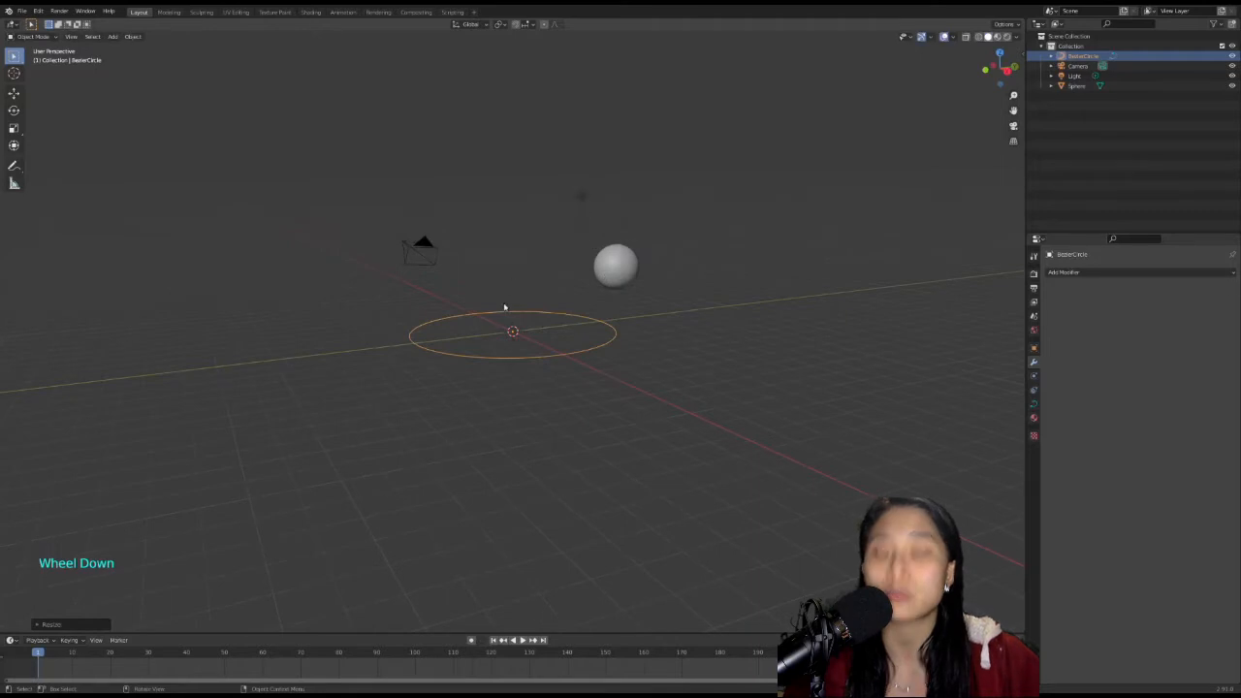
middle_click_drag(558, 304, 544, 303)
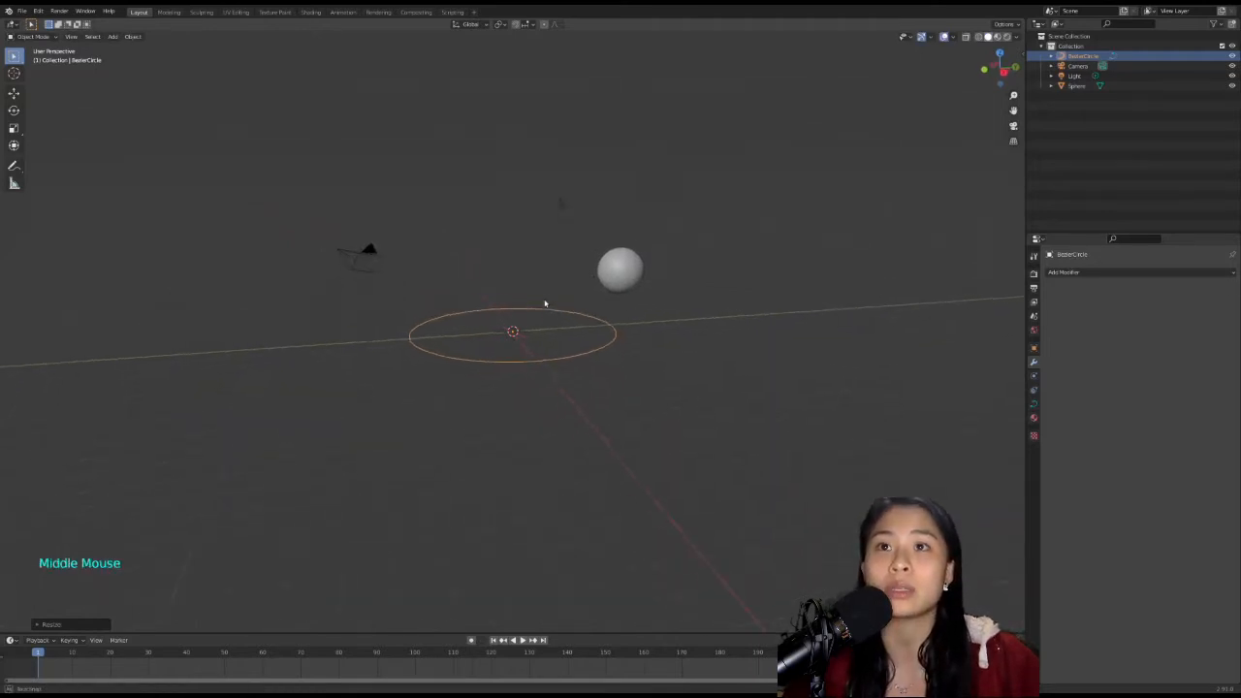
key("g")
left_click(776, 221)
Put the Bezier circle in Edit Mode with all control points selected and turn on the Normals overlay to show its direction.
middle_click_drag(775, 221, 749, 336)
key("Tab")
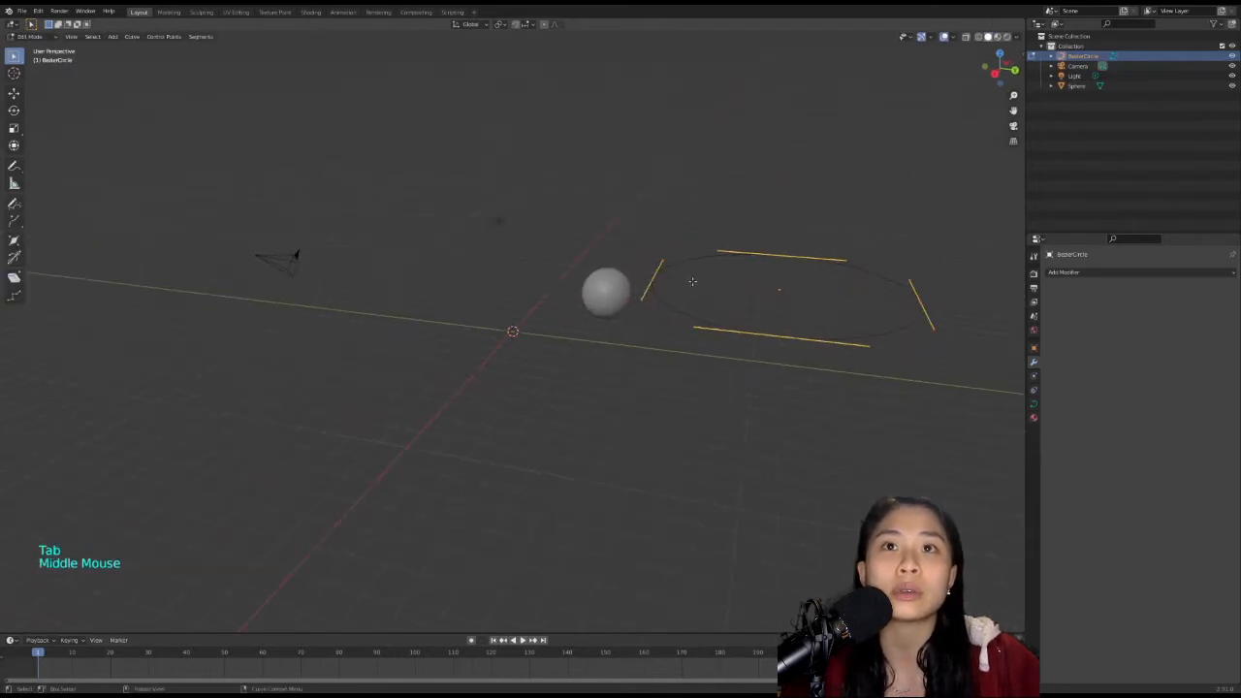
middle_click_drag(692, 281, 594, 295)
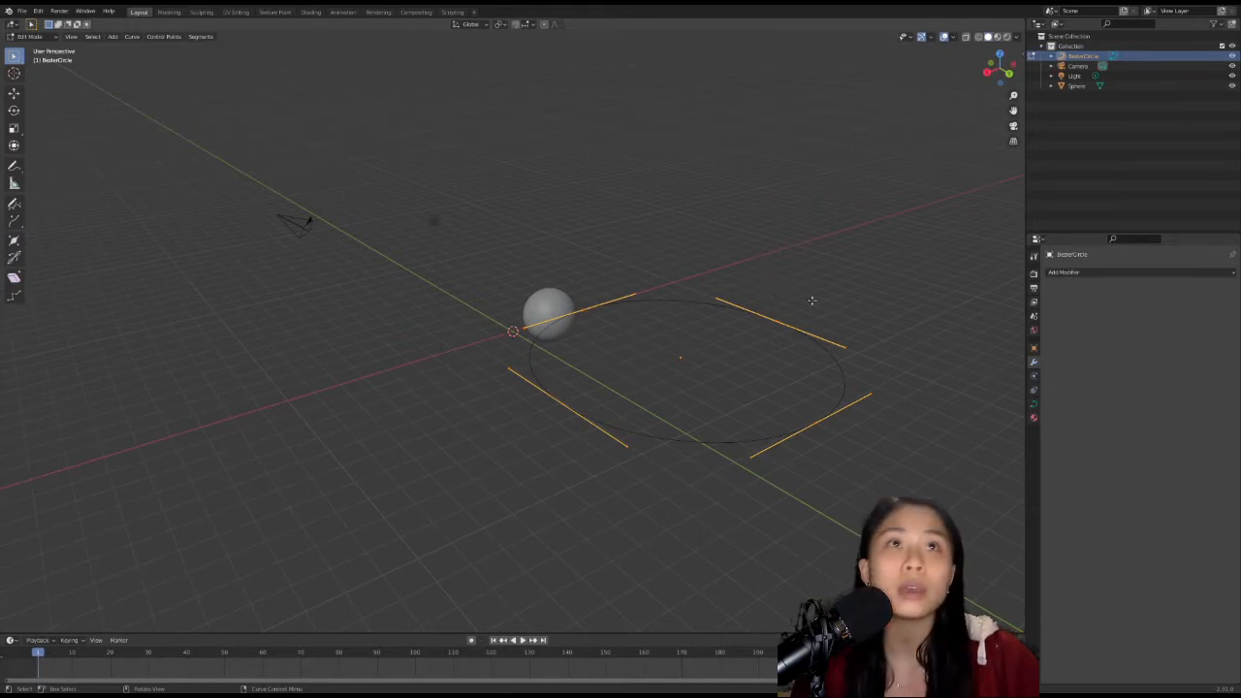
key("a")
left_click(955, 37)
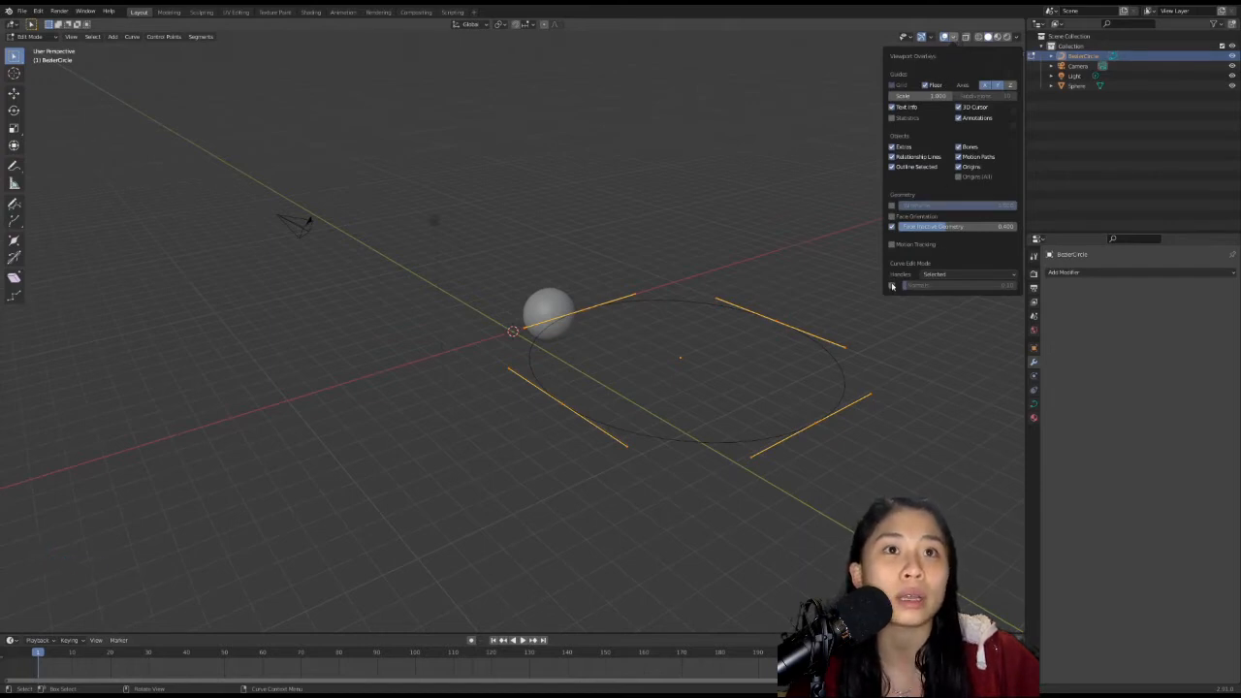
middle_click_drag(726, 318, 588, 374)
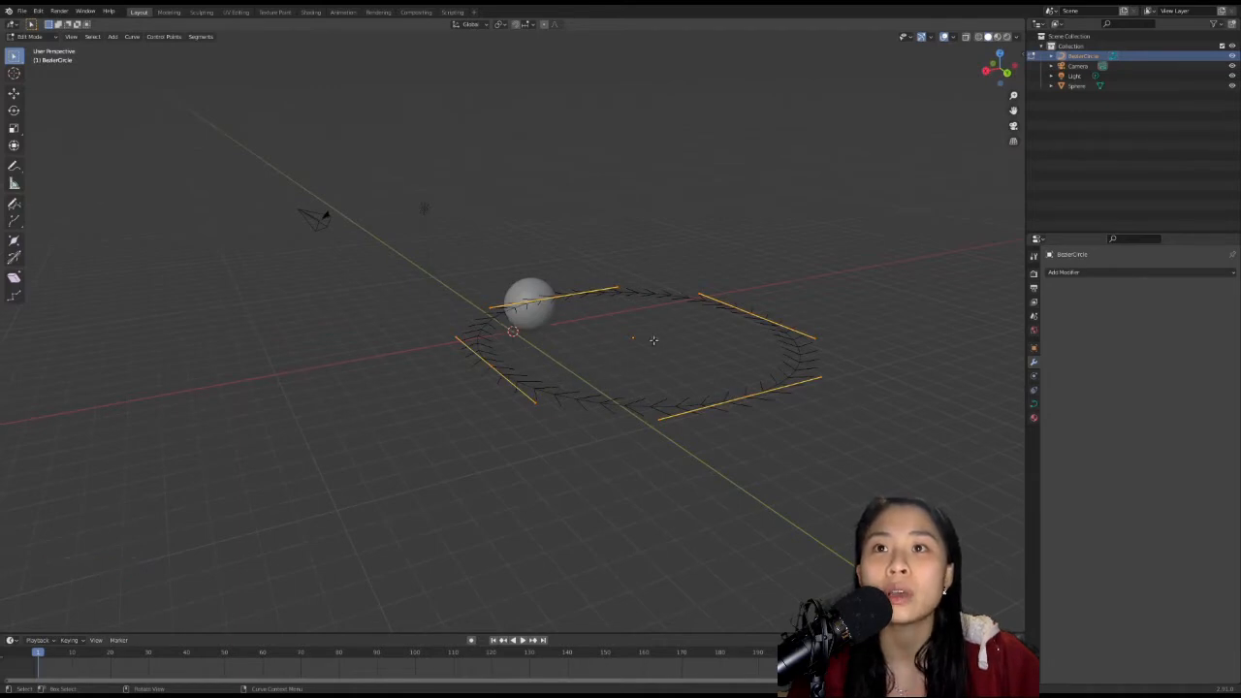
key("Tab")
middle_click_drag(653, 341, 684, 334)
key("Tab")
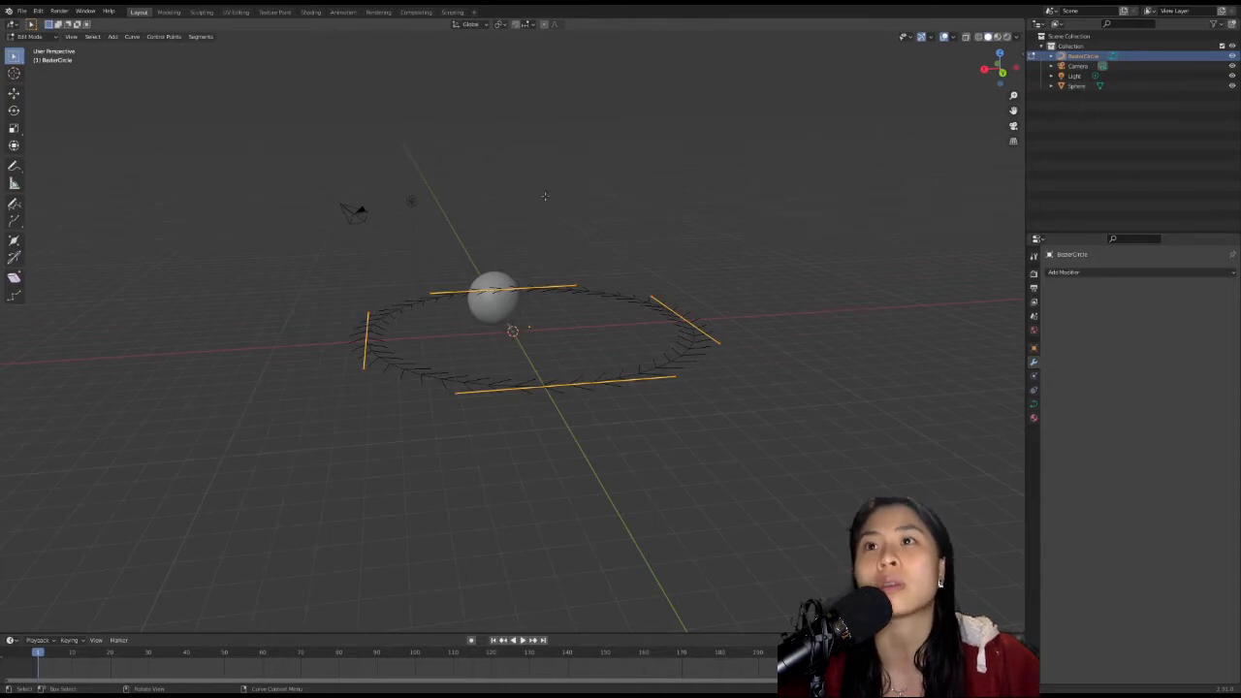
Subdivide the Bezier circle's segment between two neighbouring control points on its near side.
left_click(498, 327)
middle_click_drag(498, 328, 438, 289)
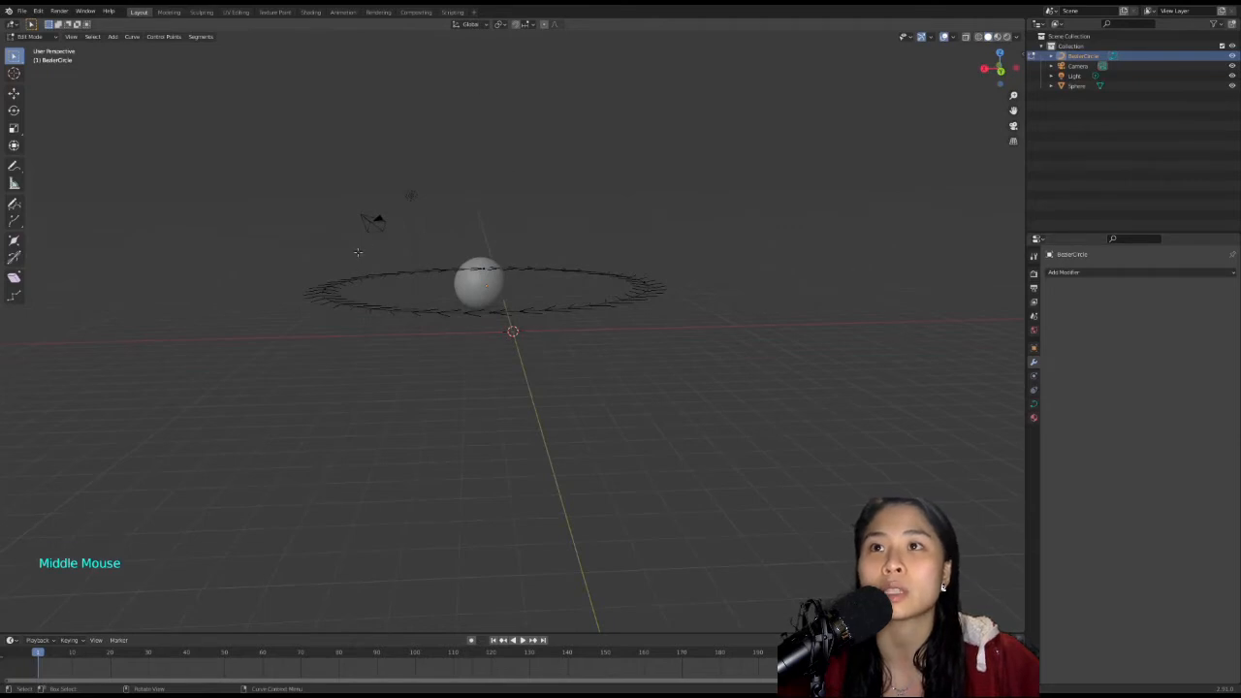
middle_click_drag(509, 180, 582, 326)
key("Tab")
key("Tab")
left_click(438, 365)
left_click(432, 371)
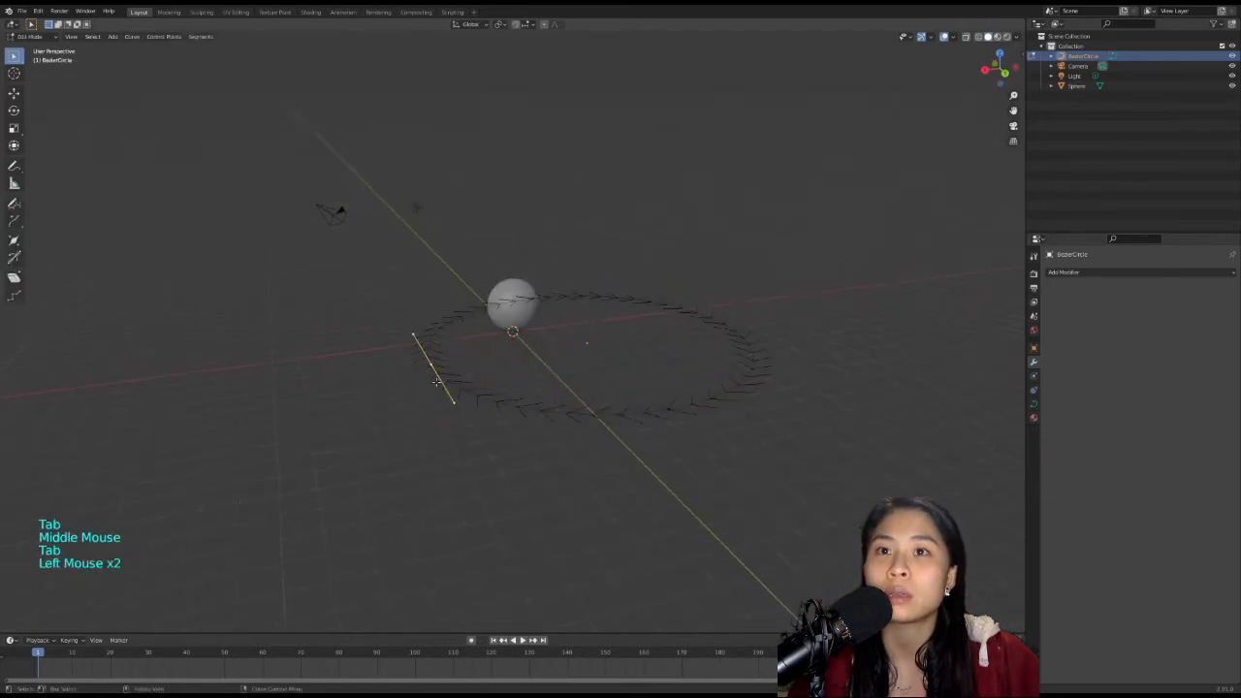
left_click(679, 414, "shift")
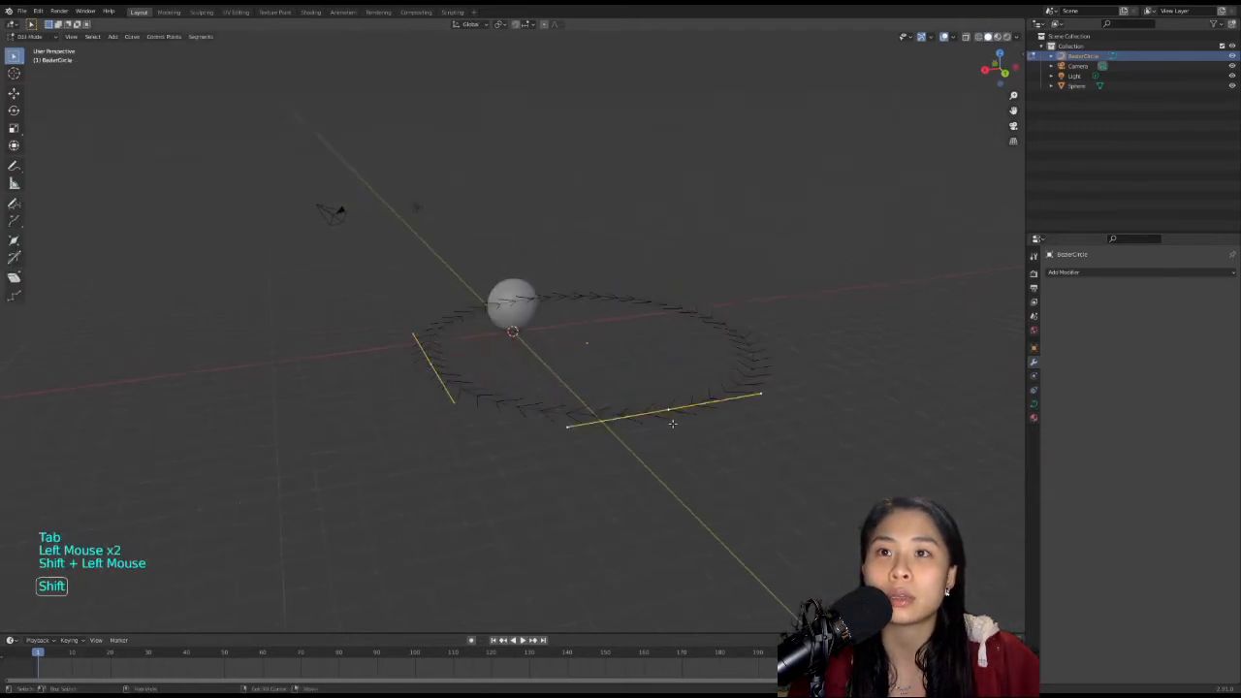
right_click(522, 415)
left_click(511, 418)
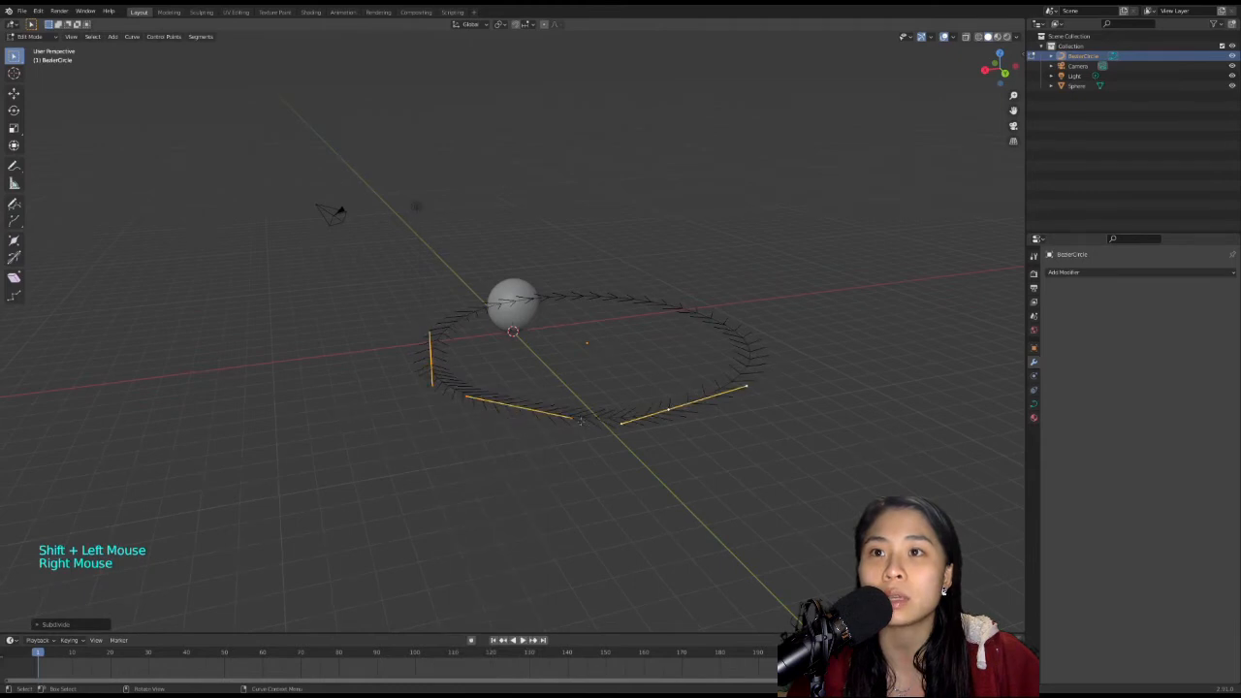
Open the circle by deleting the segment between the new control point and its neighbour on the near side.
left_click(557, 424)
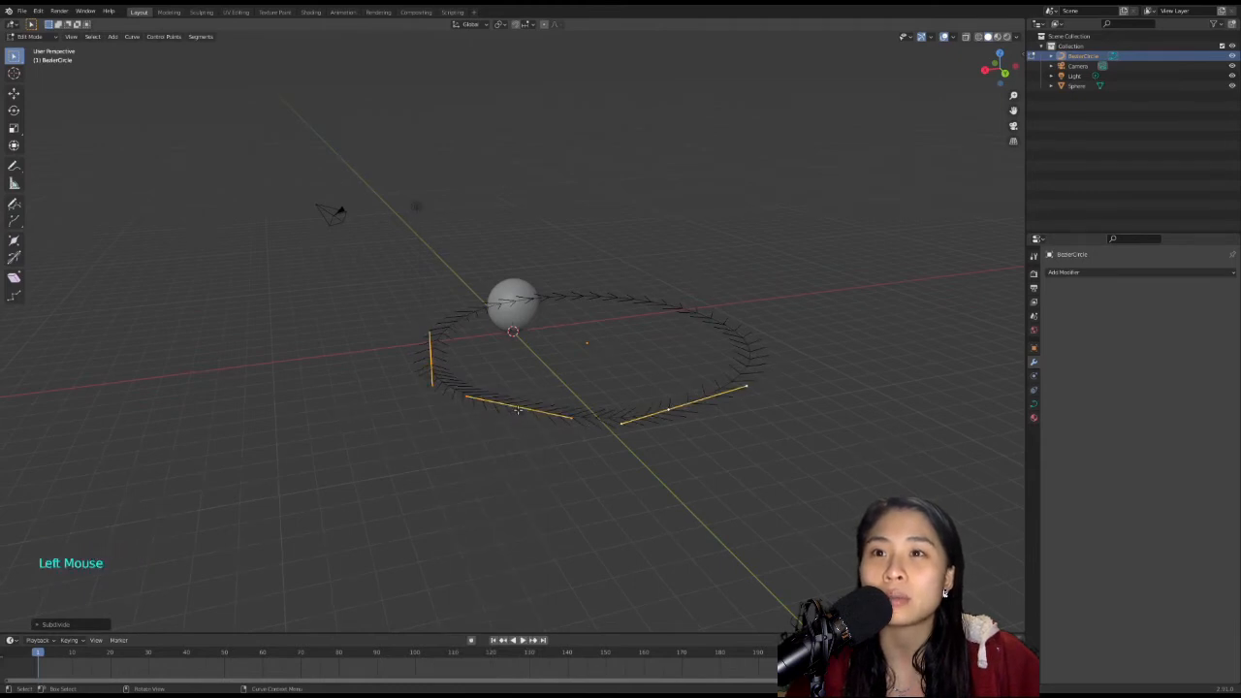
left_click(613, 423, "shift")
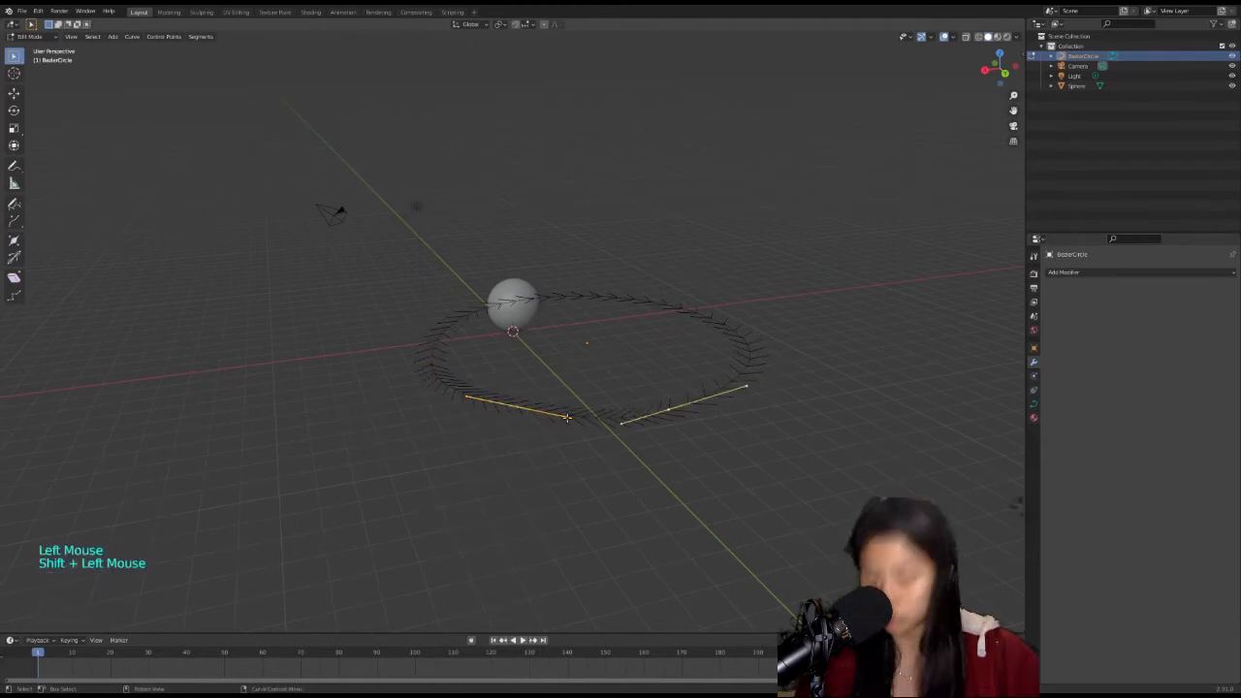
key("x")
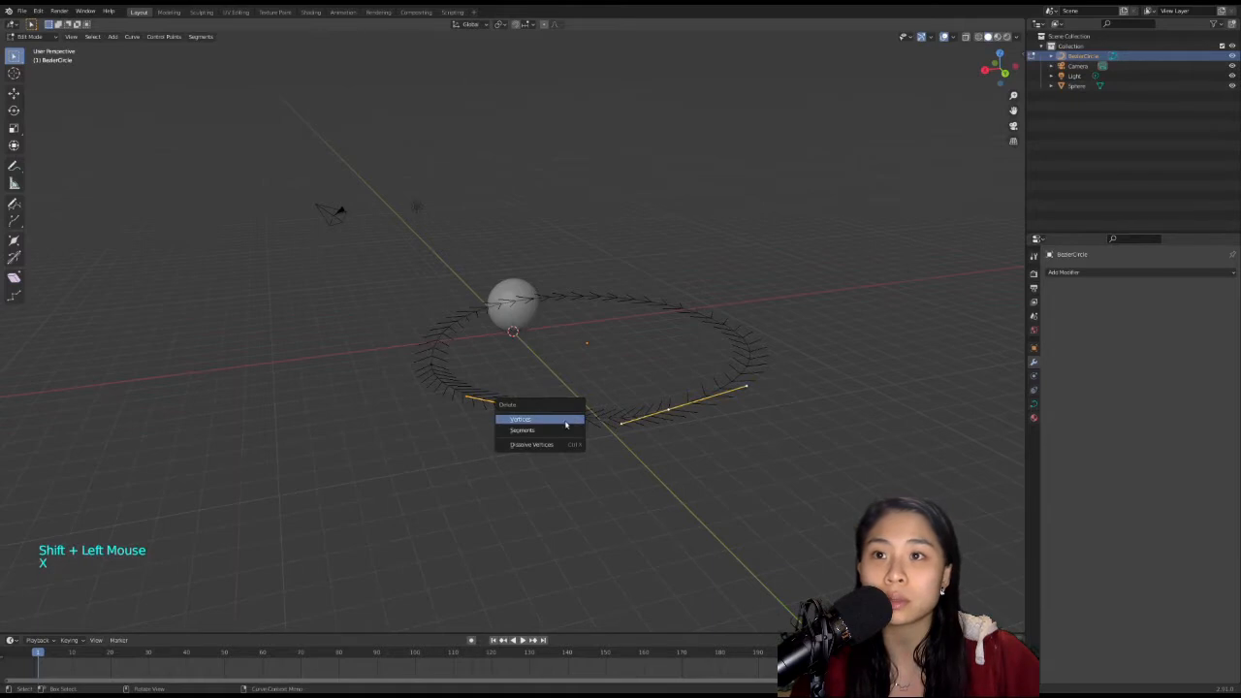
left_click(566, 422)
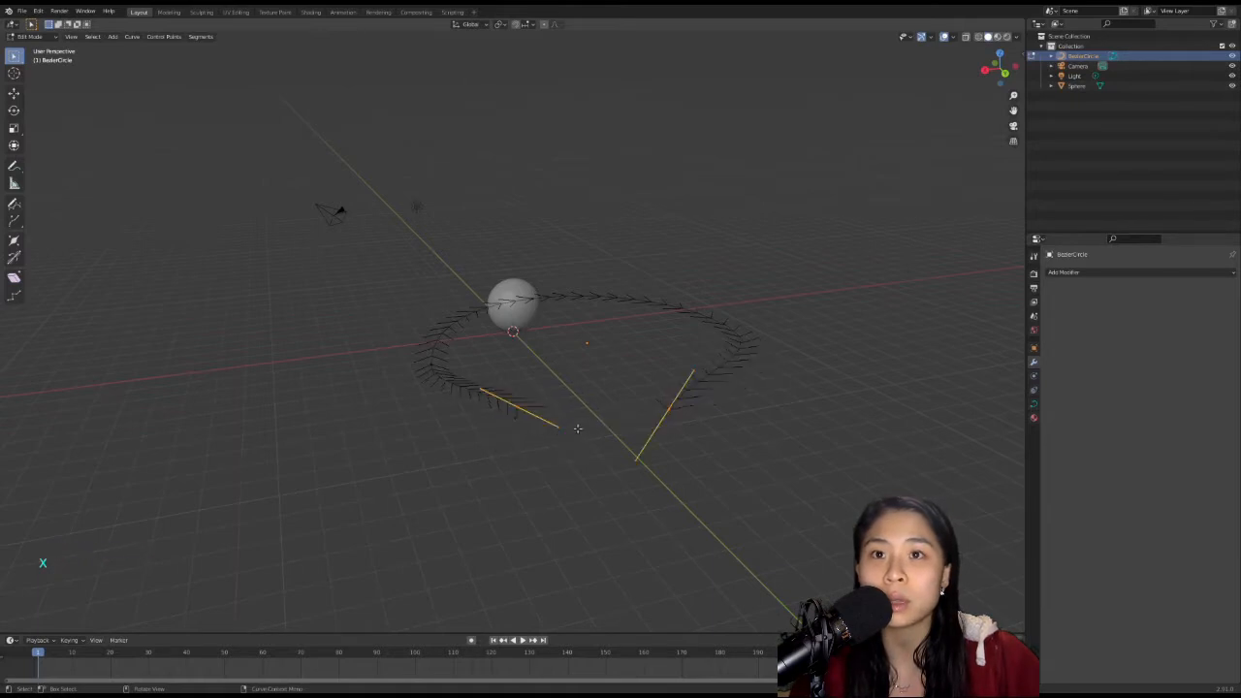
In front view, circle-select all control points except the one at the curve's far -X side and raise them slightly along Z.
middle_click_drag(688, 376, 394, 420)
left_click(439, 388)
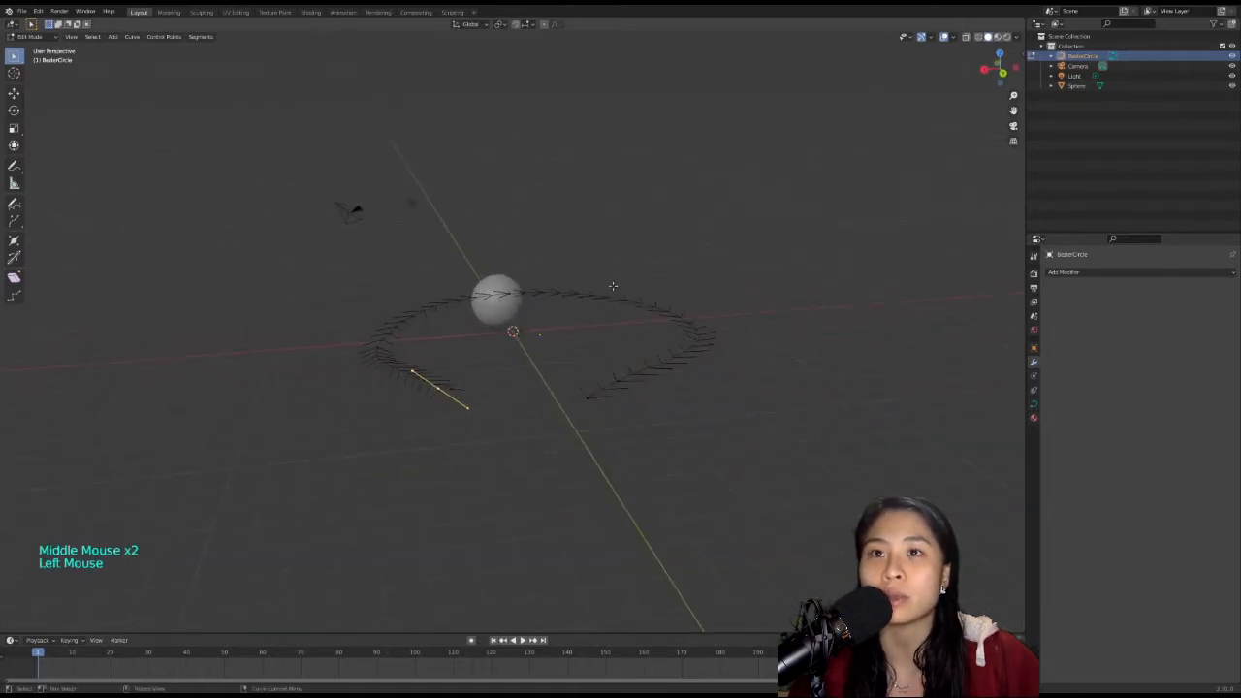
key("KP_1")
key("c")
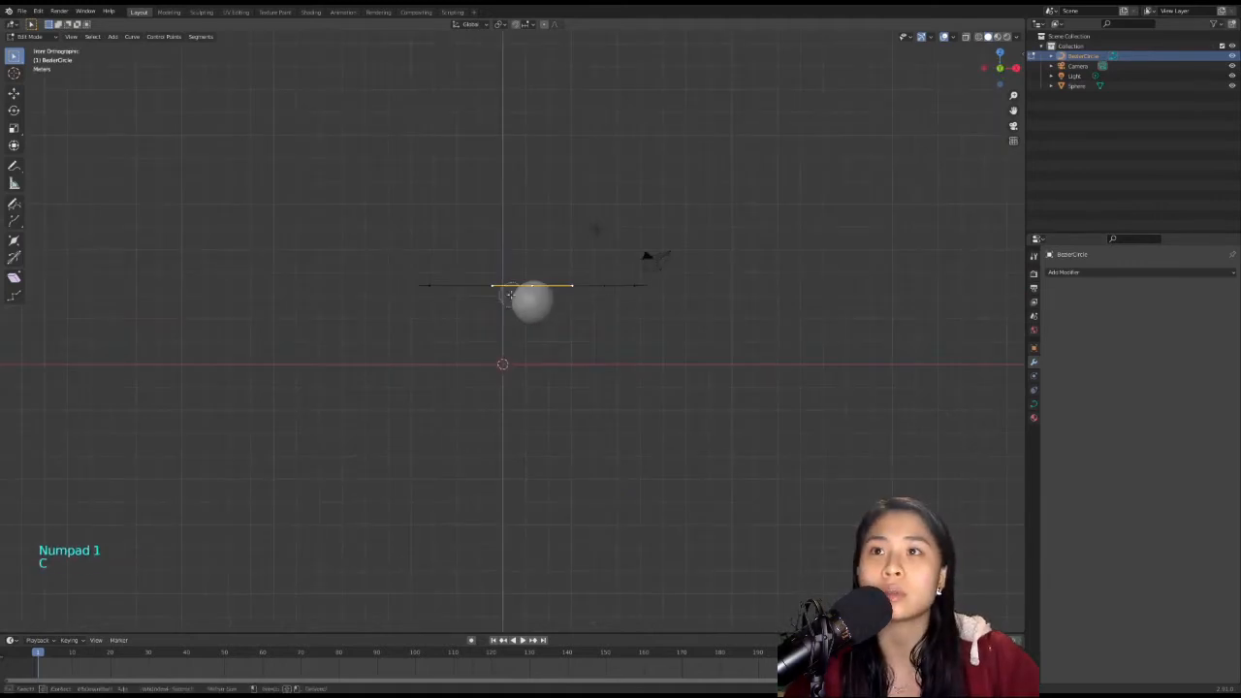
left_click_drag(523, 289, 637, 280)
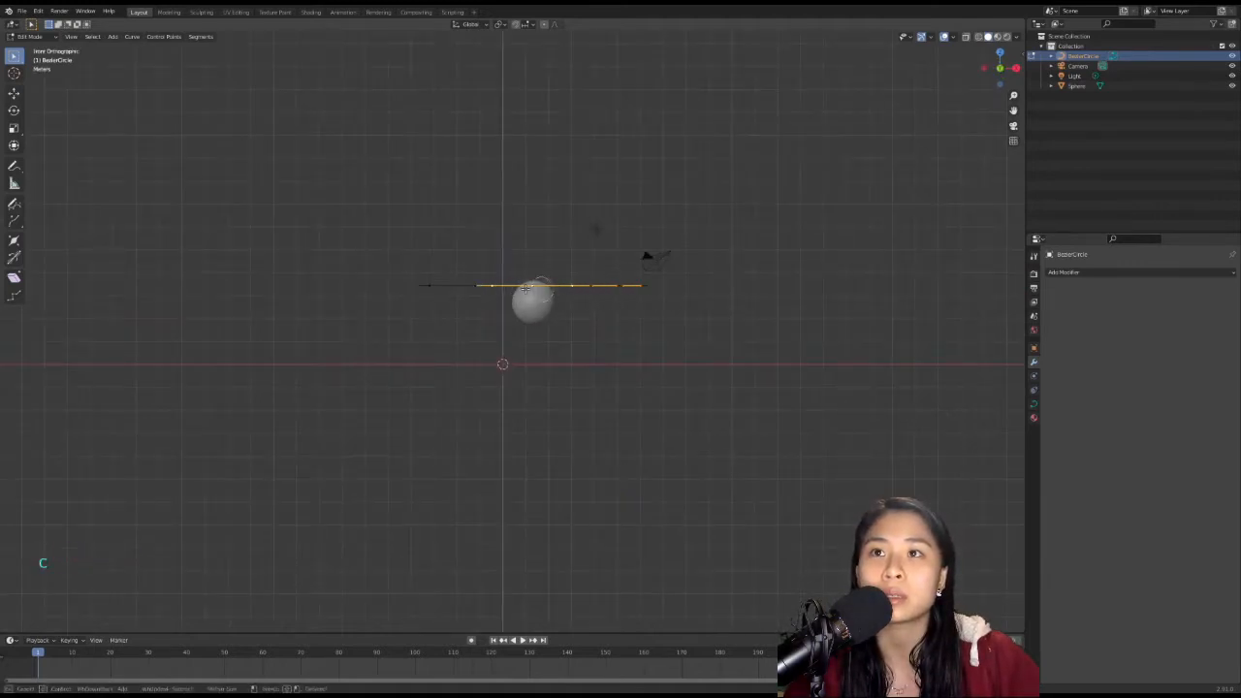
key("Escape")
key("g")
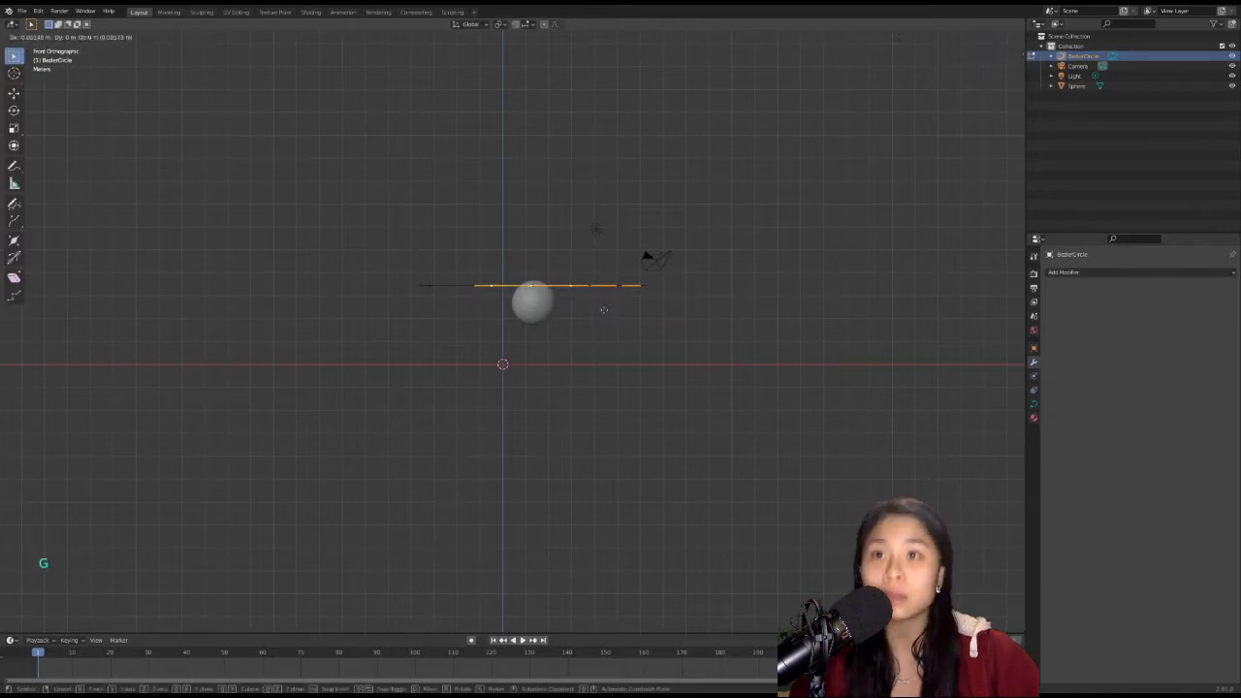
key("z")
left_click(602, 293)
Select the open end's control point and its neighbour on the -X side and raise both along Z well above the rest.
middle_click_drag(602, 292, 630, 325)
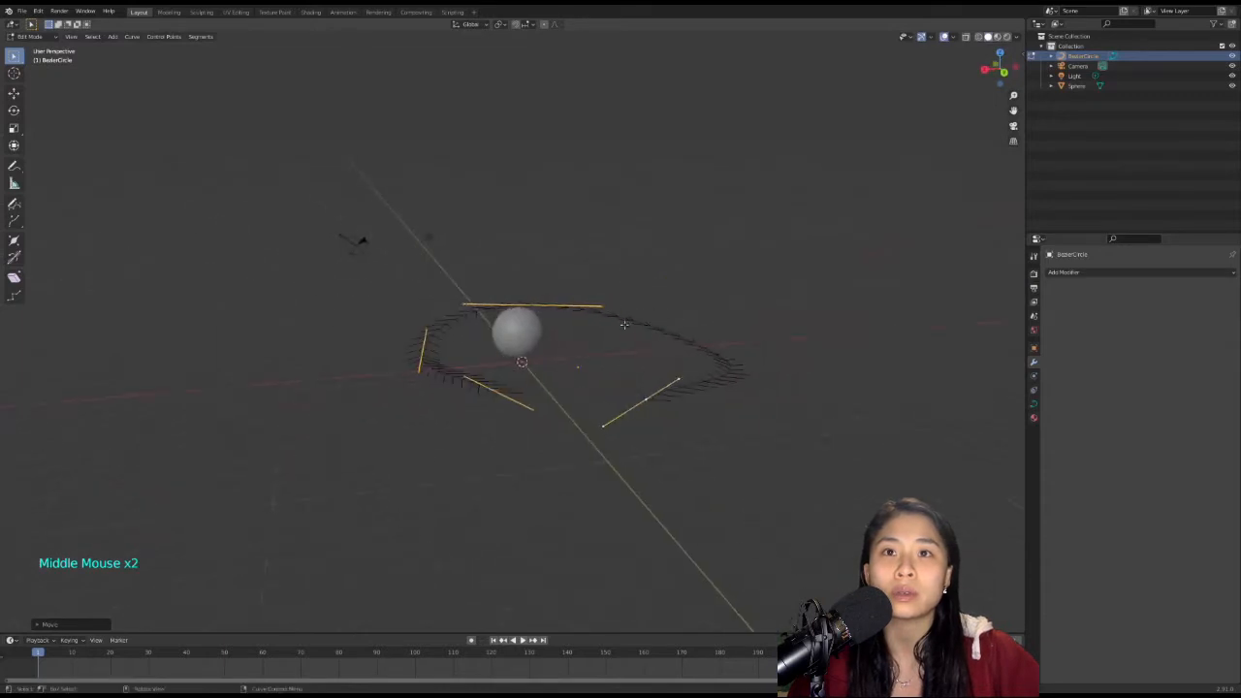
left_click(704, 385)
key("c")
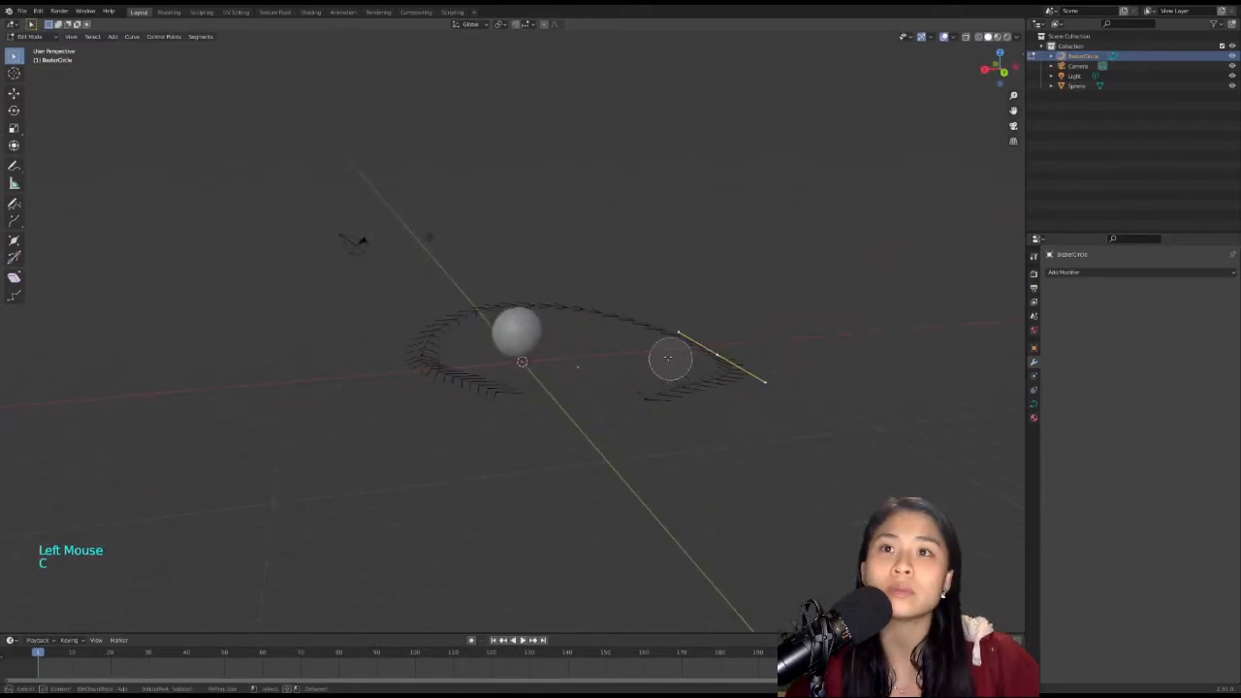
left_click_drag(689, 382, 643, 347)
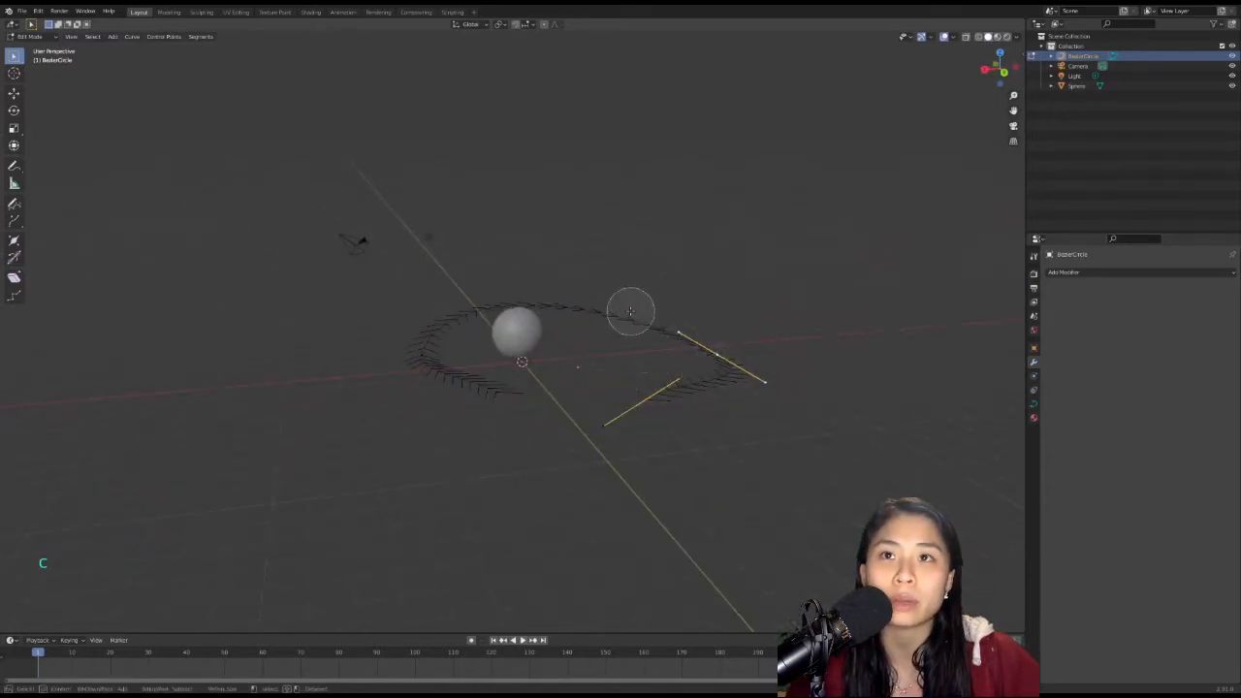
key("Escape")
key("g")
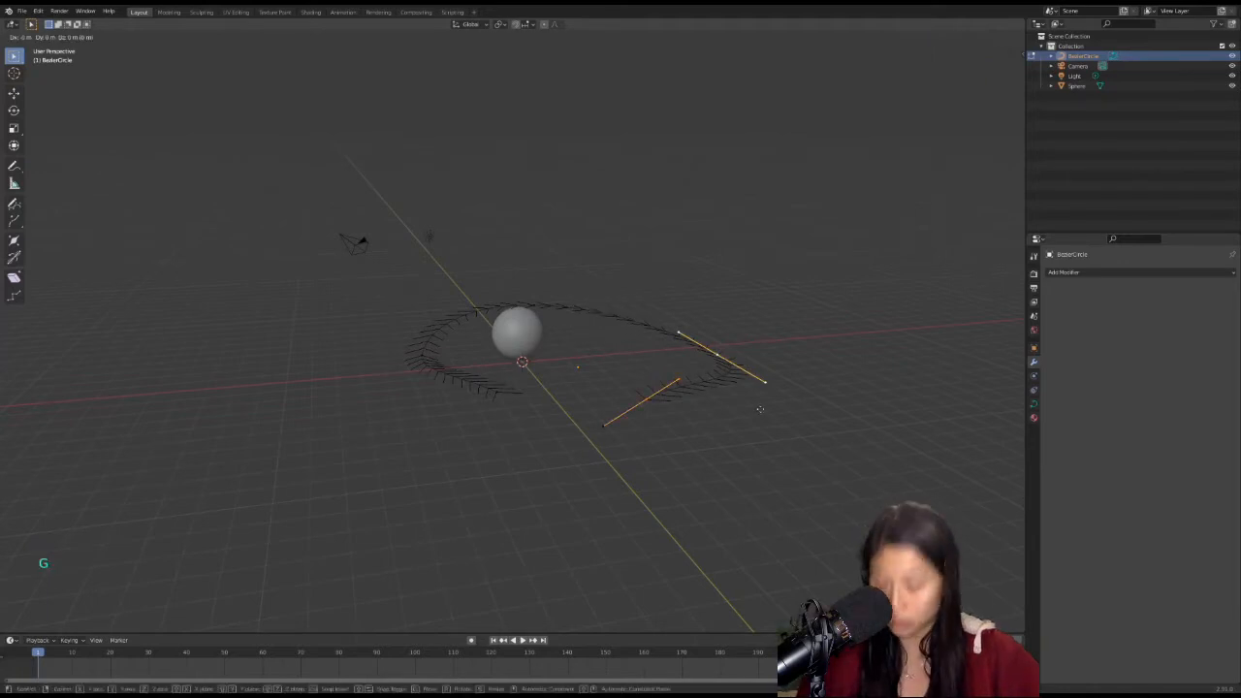
key("z")
left_click(747, 308)
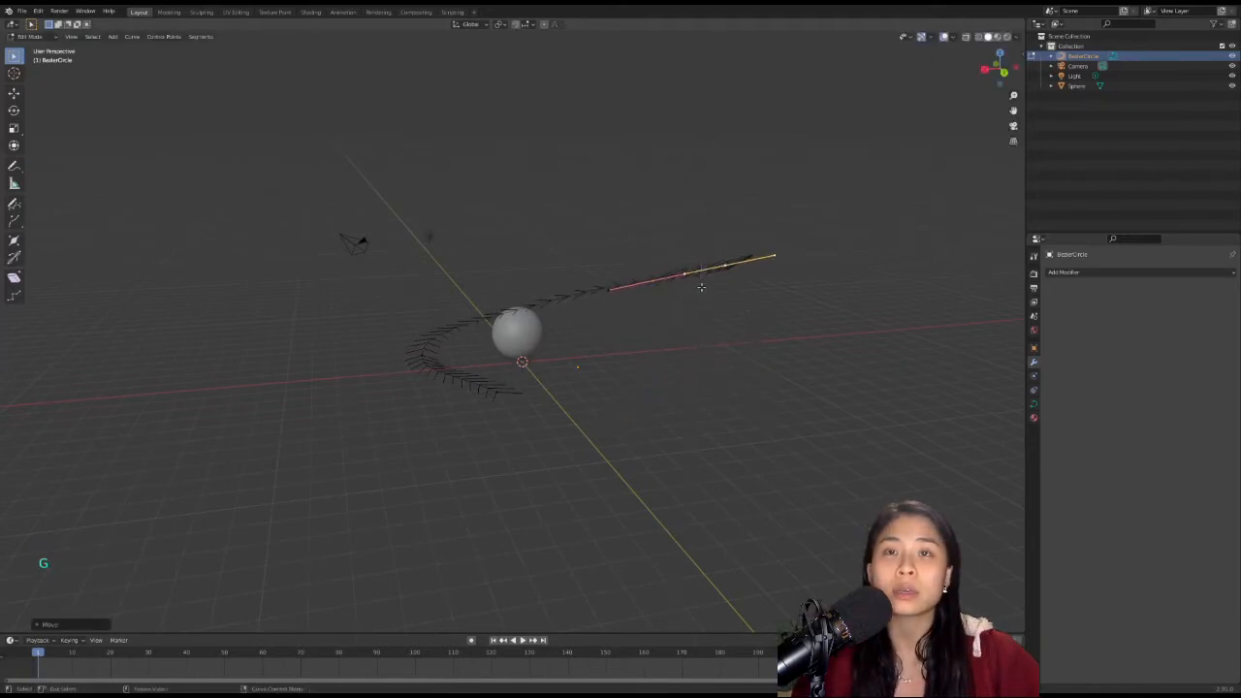
In front view, extrude a new control point from the curve's raised end toward +X.
middle_click_drag(737, 308, 675, 305)
key("KP_1")
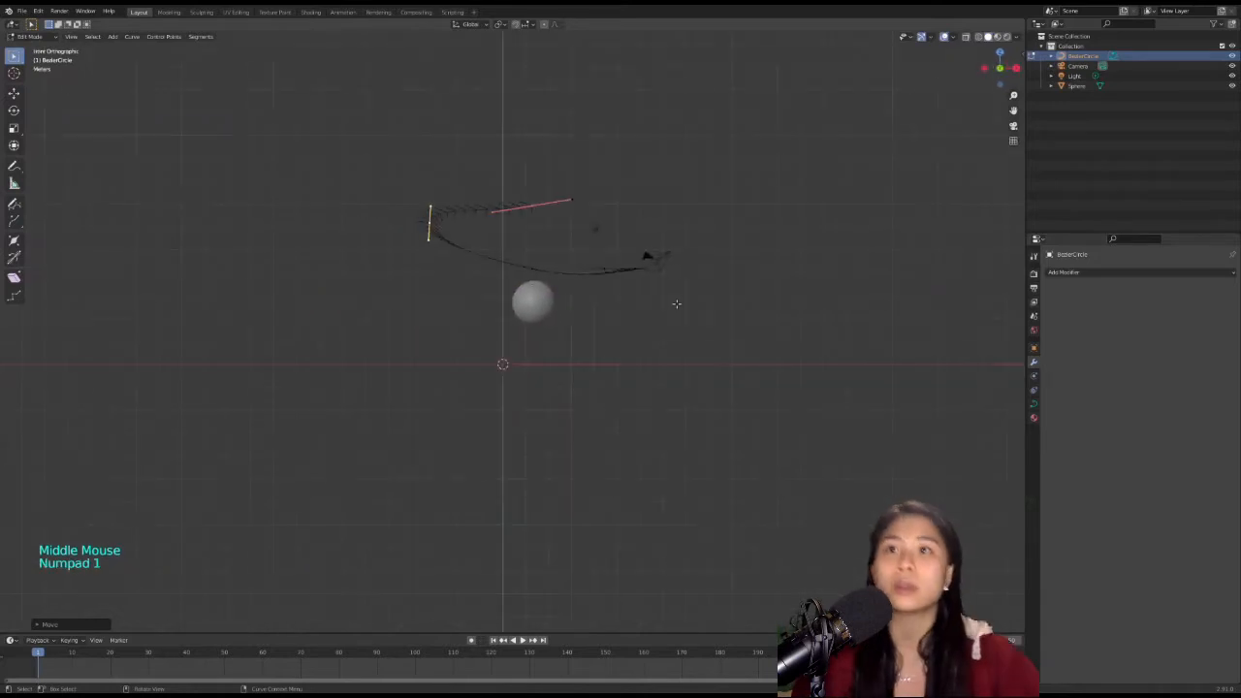
left_click(575, 204)
left_click(535, 206)
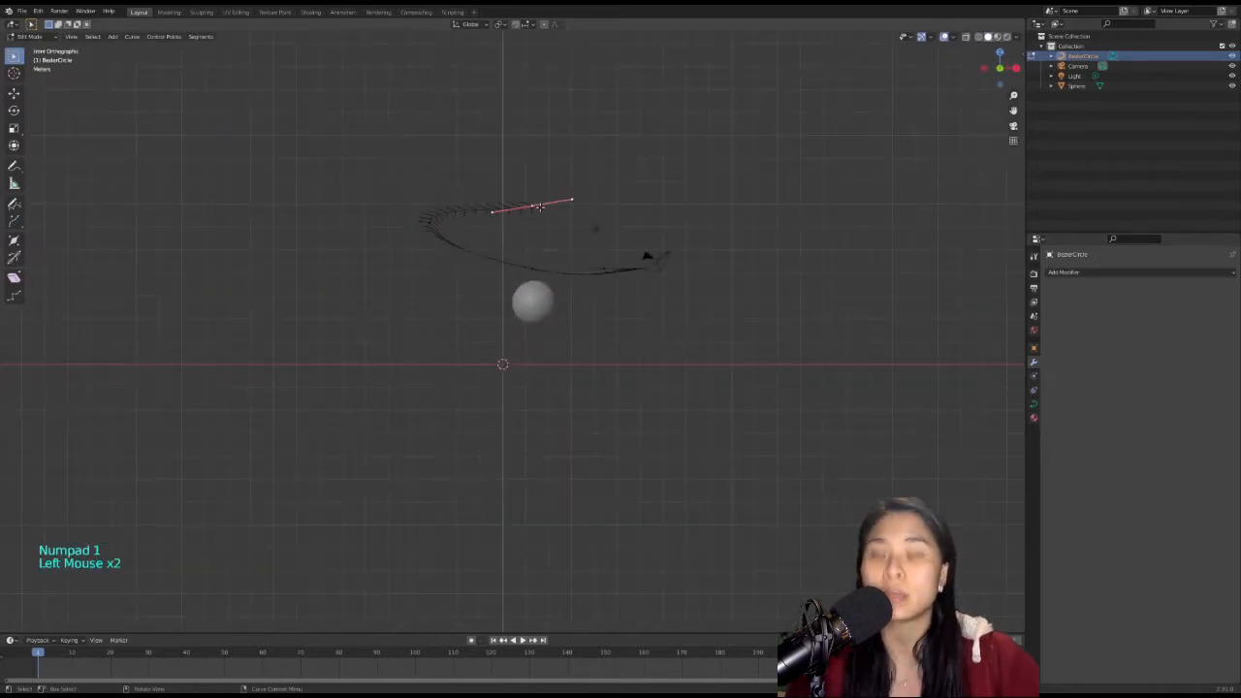
key("e")
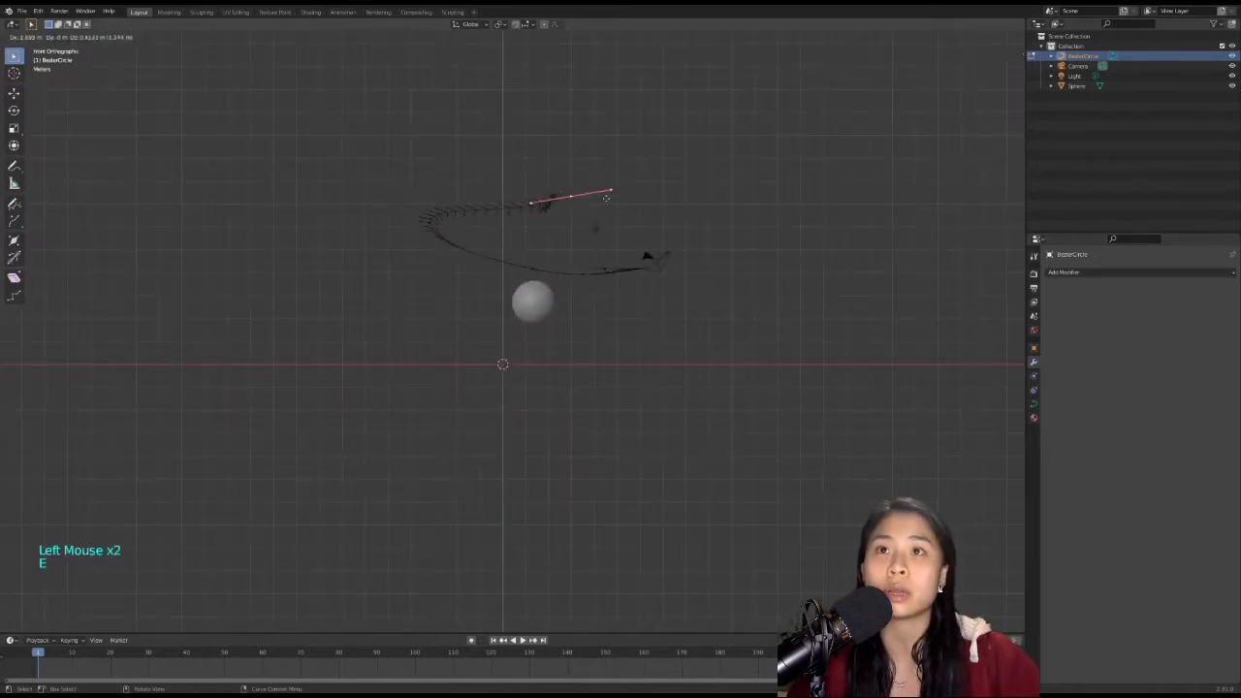
left_click(678, 208)
In top view, rotate the extruded end point's handles and move it onto the circle's +X side so the path curves round.
key("KP_7")
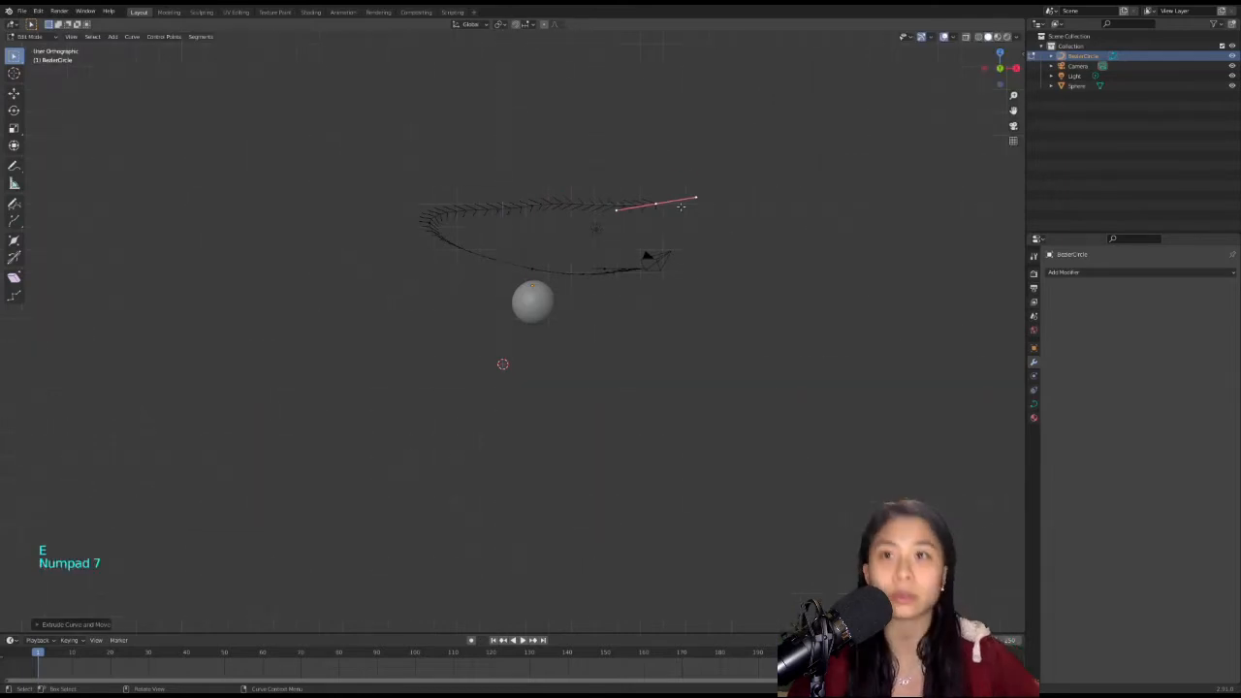
middle_click_drag(688, 206, 665, 368, "shift")
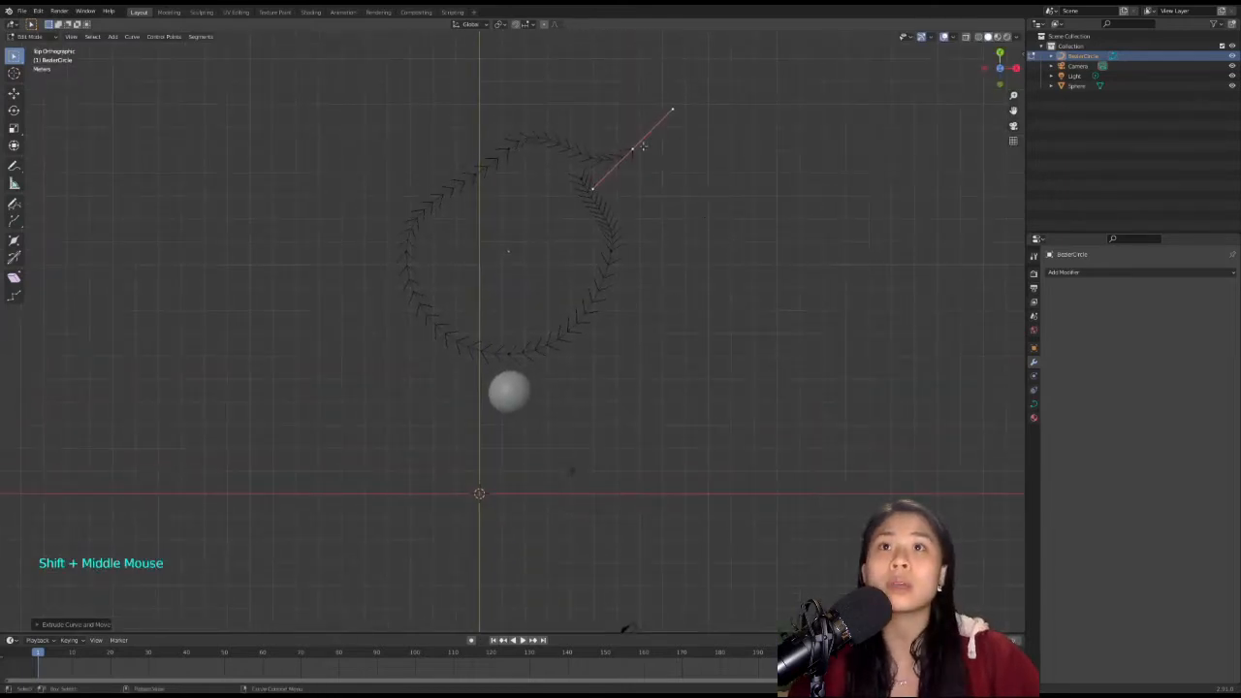
left_click(669, 118)
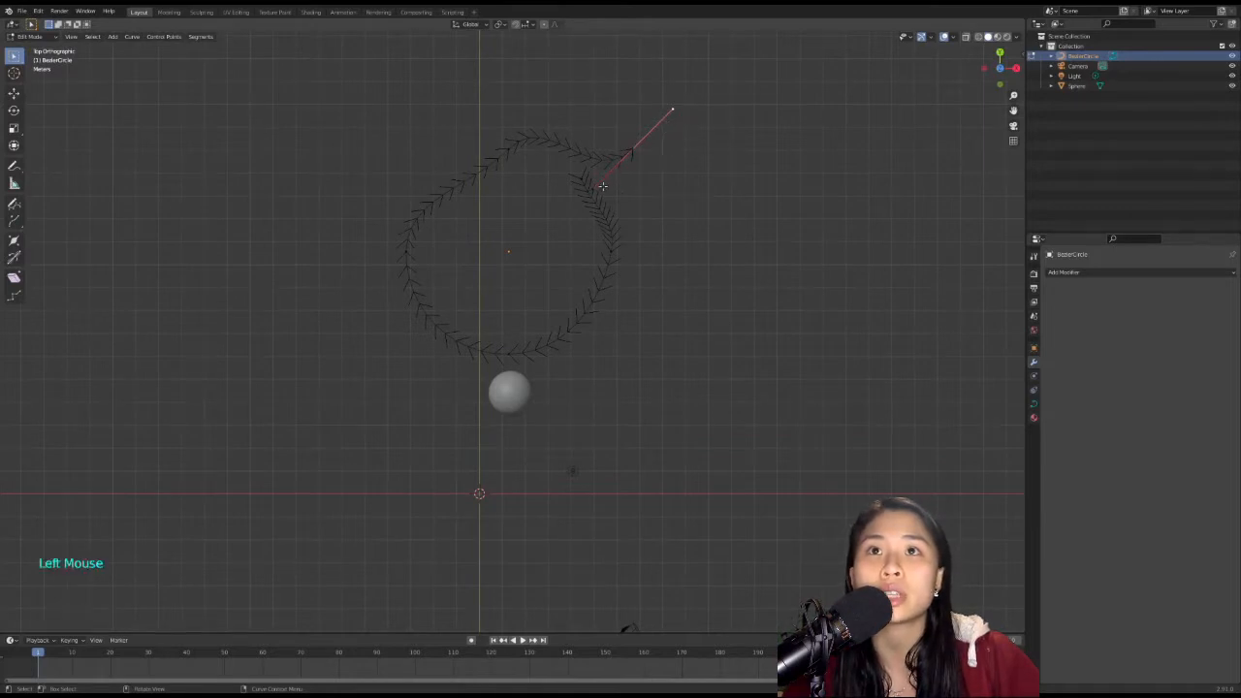
left_click(671, 111, "shift")
left_click(670, 111)
key("r")
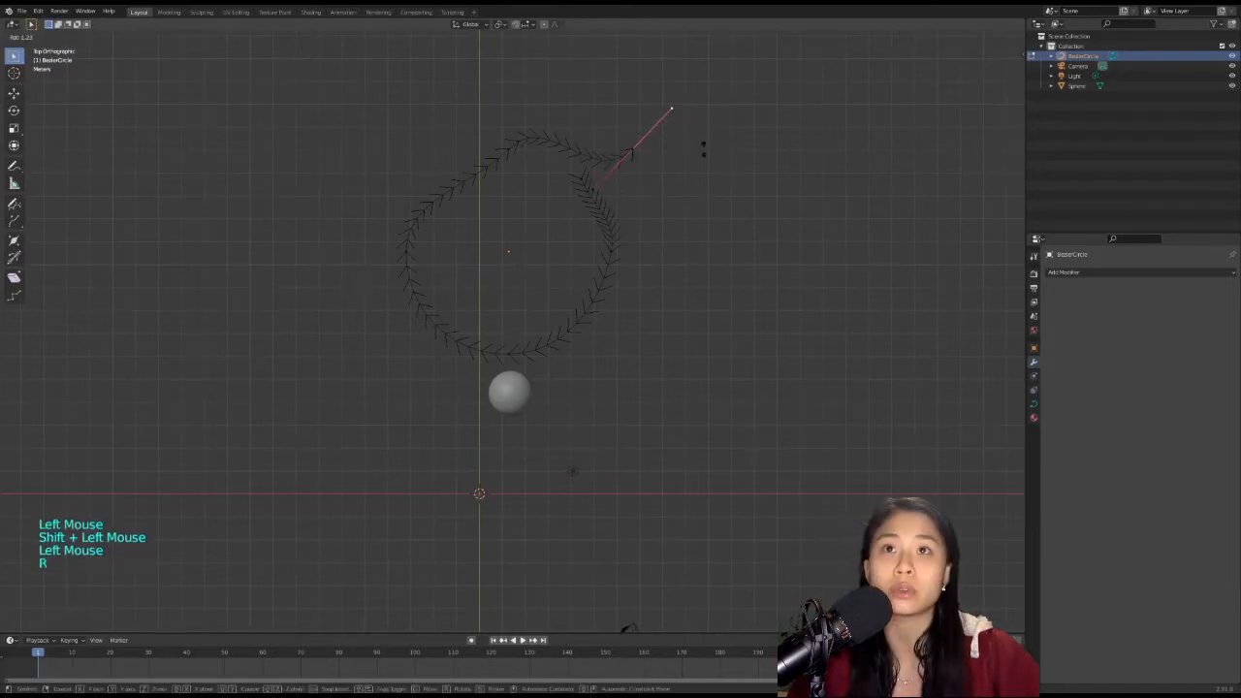
left_click(598, 271)
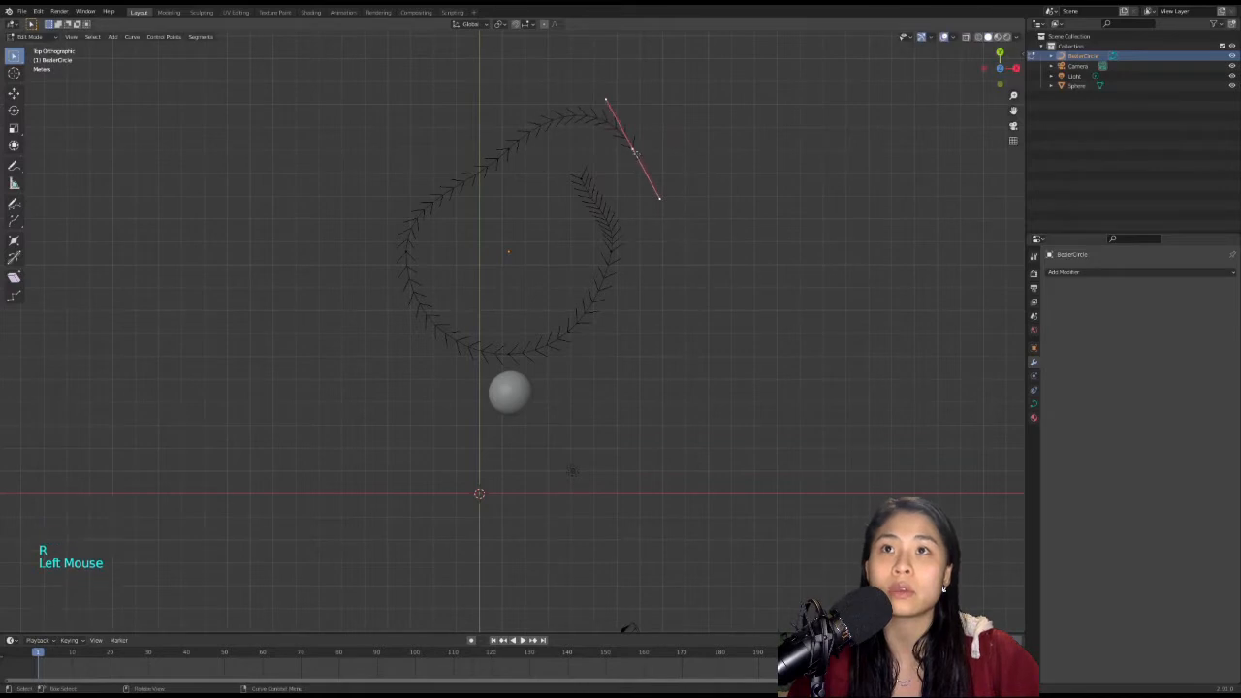
key("g")
left_click(609, 254)
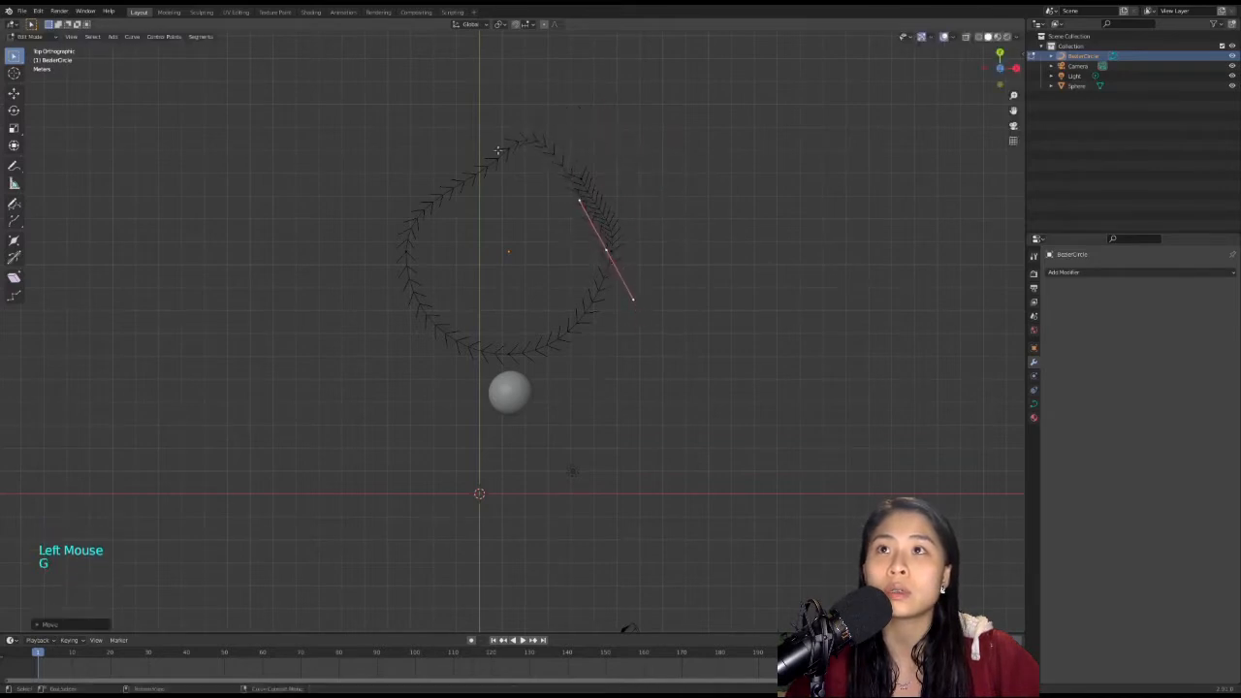
Move and rotate the control point before the raised end so the curve's far side follows a round outline in top view.
left_click(497, 151)
key("g")
key("r")
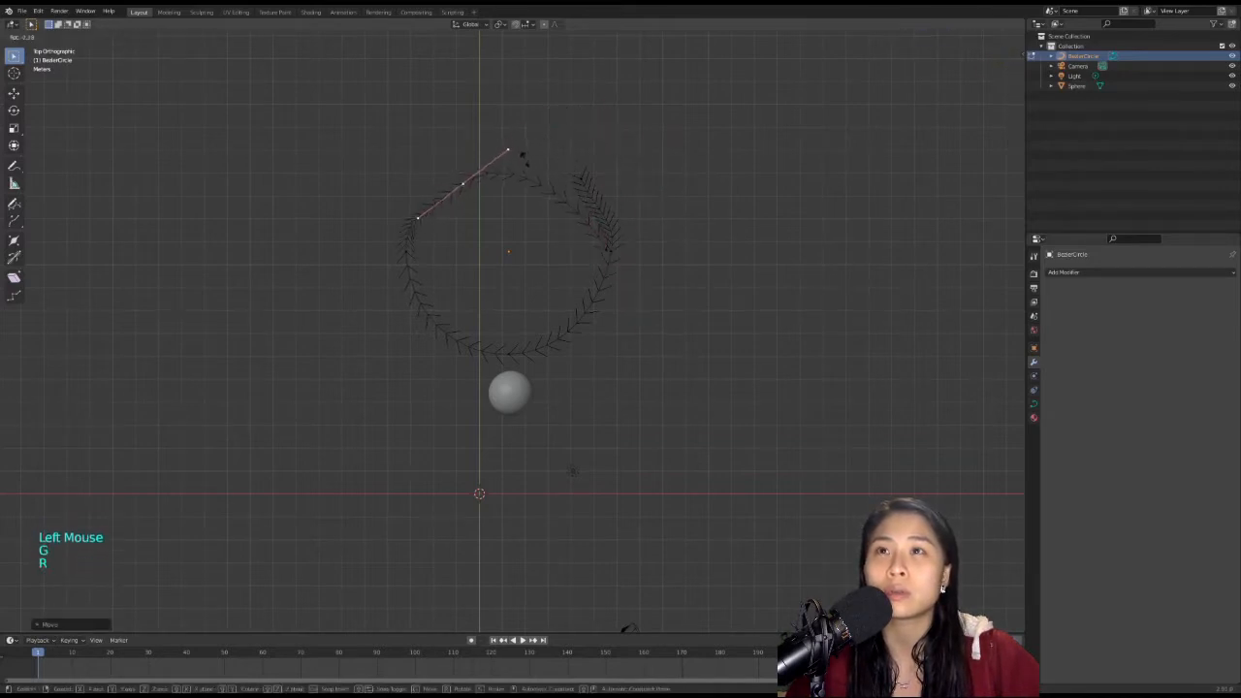
key("g")
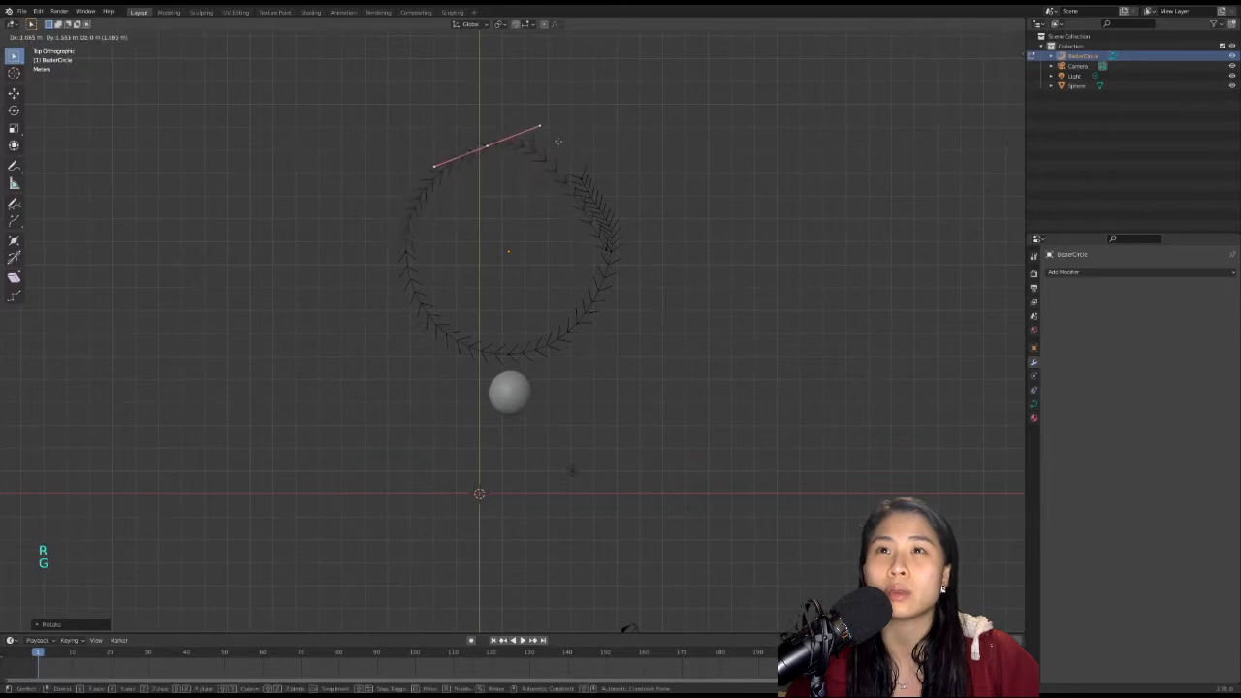
left_click(557, 141)
Reposition the end control point along the circle's +X side and raise it along Z to continue the spiral upward.
left_click(607, 250)
key("g")
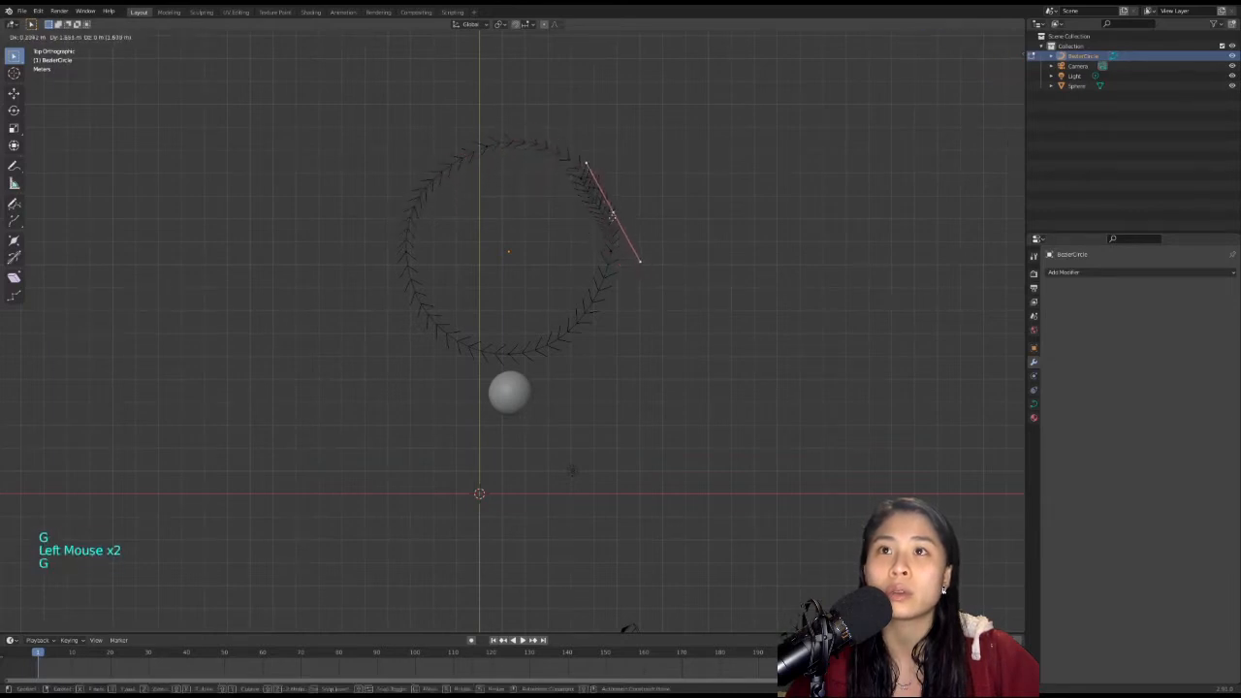
left_click(607, 231)
middle_click_drag(683, 237, 649, 243)
key("g")
key("z")
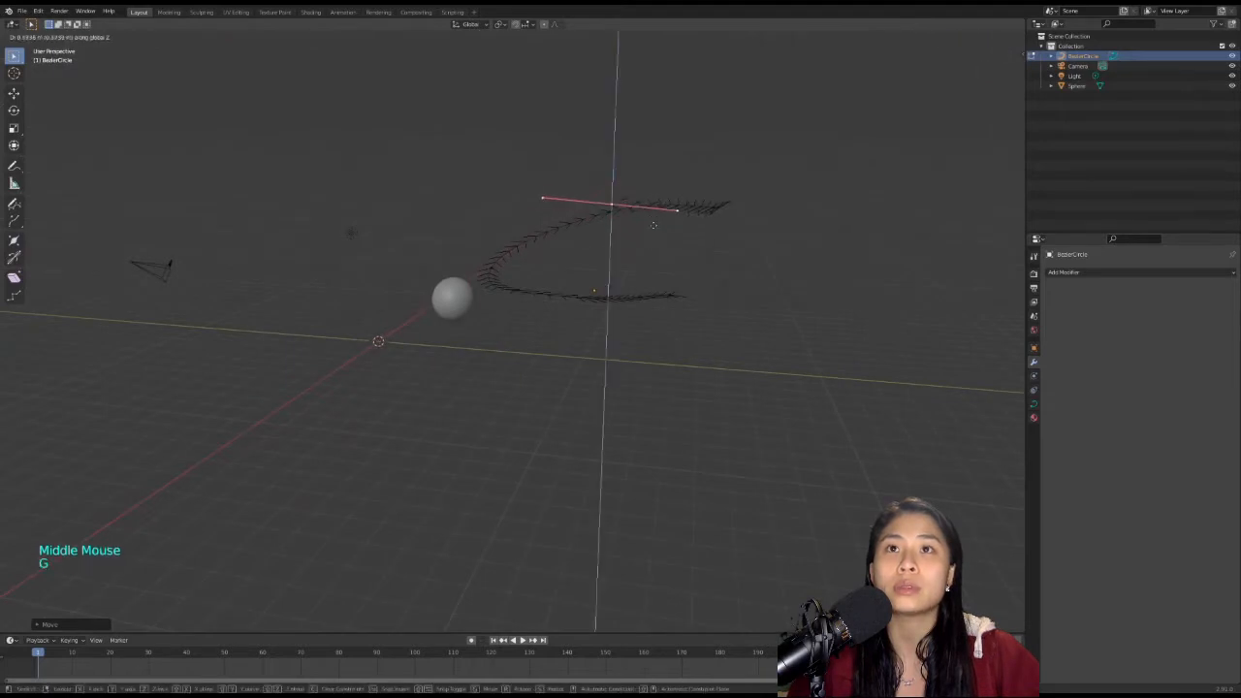
left_click(649, 183)
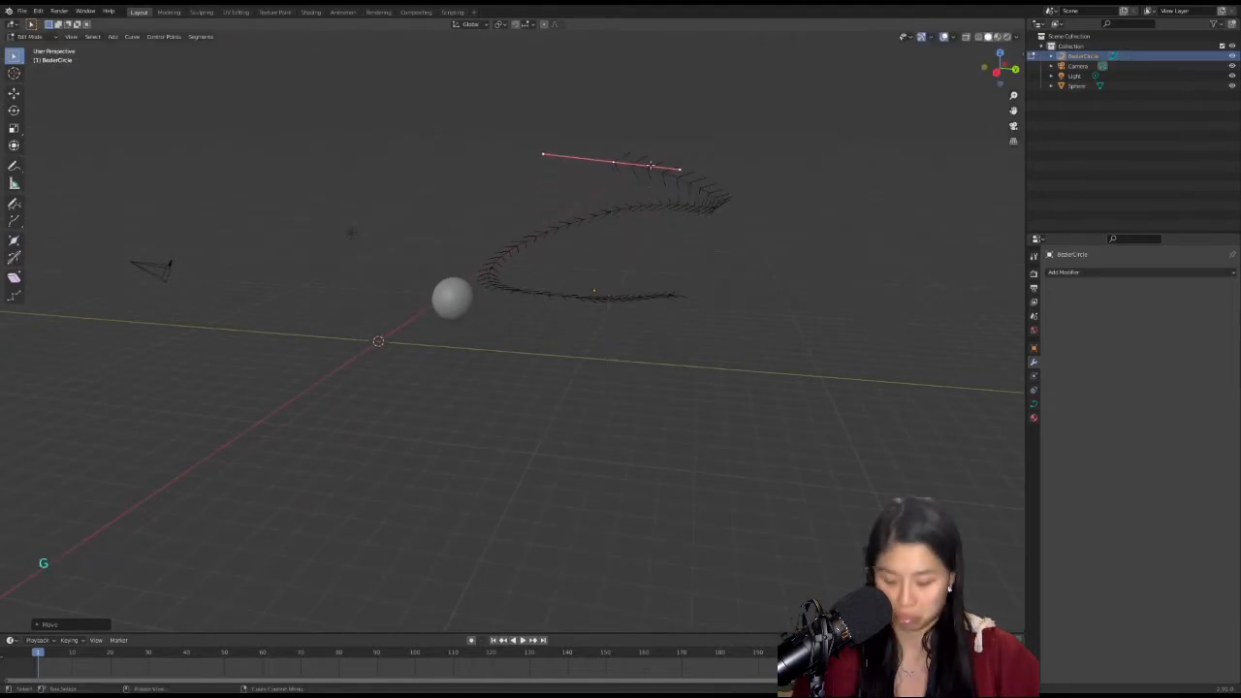
Extrude a new control point from the curve's raised end and rotate its handles in top view.
key("e")
left_click(510, 171)
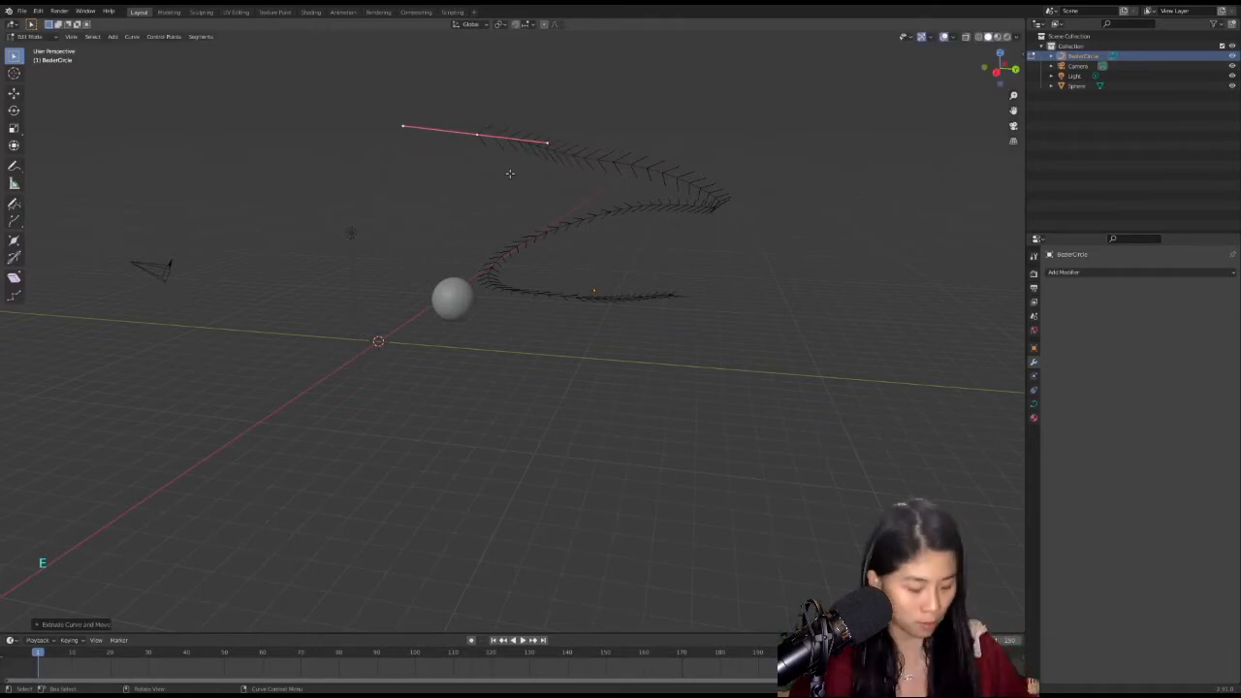
key("KP_7")
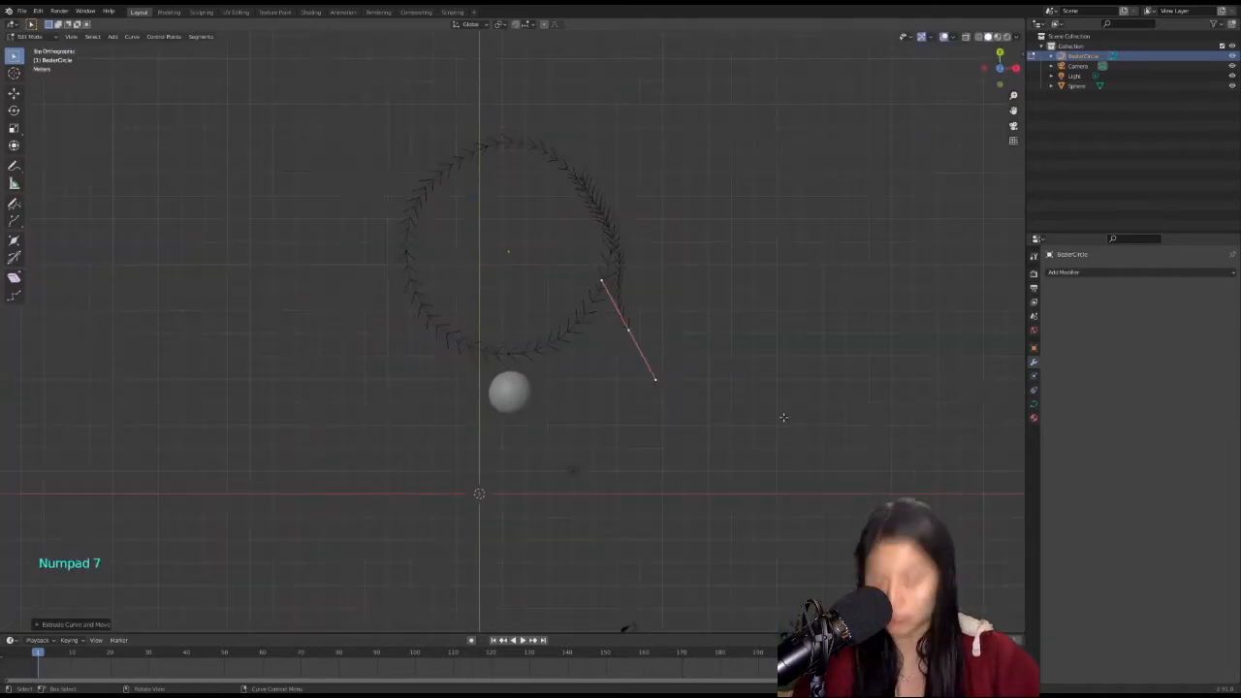
key("r")
left_click(626, 436)
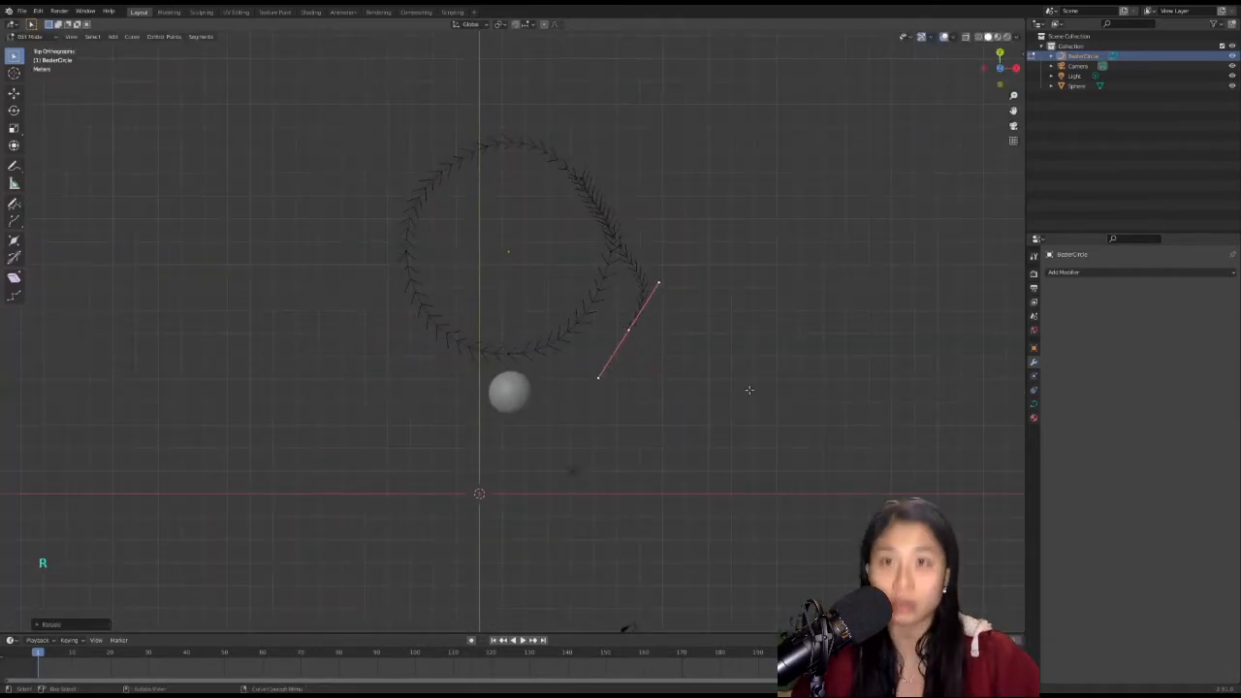
Move and rotate the new end control point onto the circle's -Y side so the path keeps its round outline.
key("g")
left_click(706, 368)
key("r")
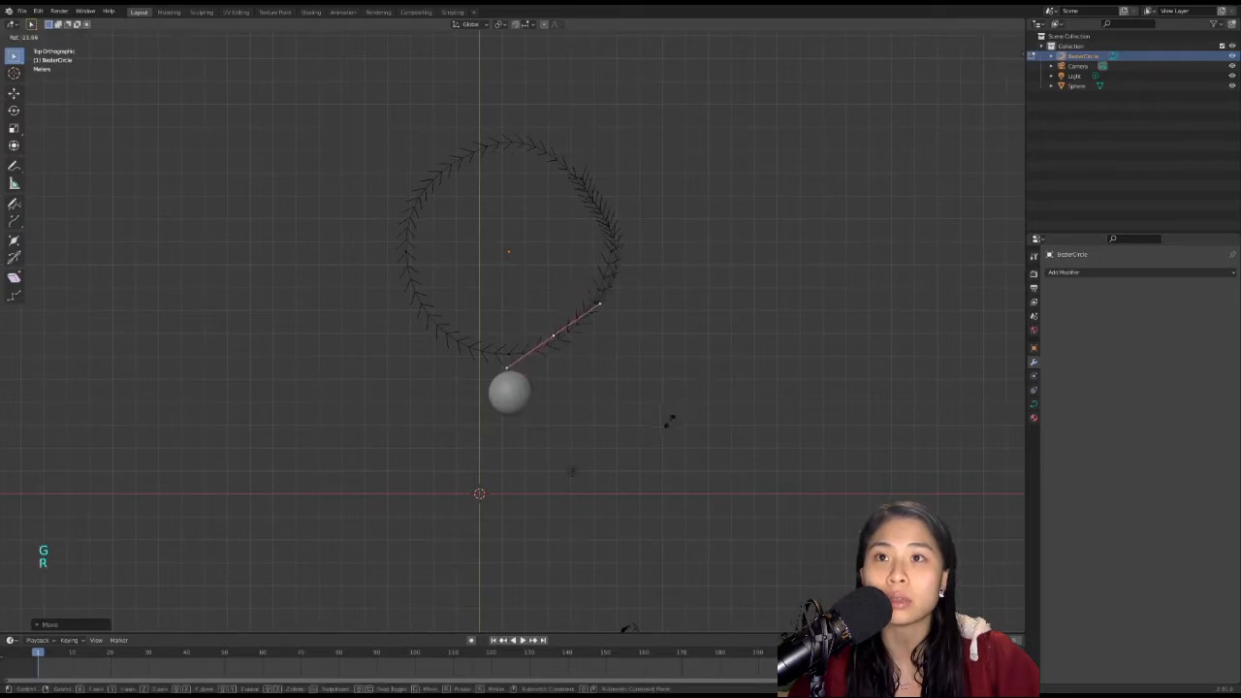
left_click(642, 432)
key("g")
left_click(619, 451)
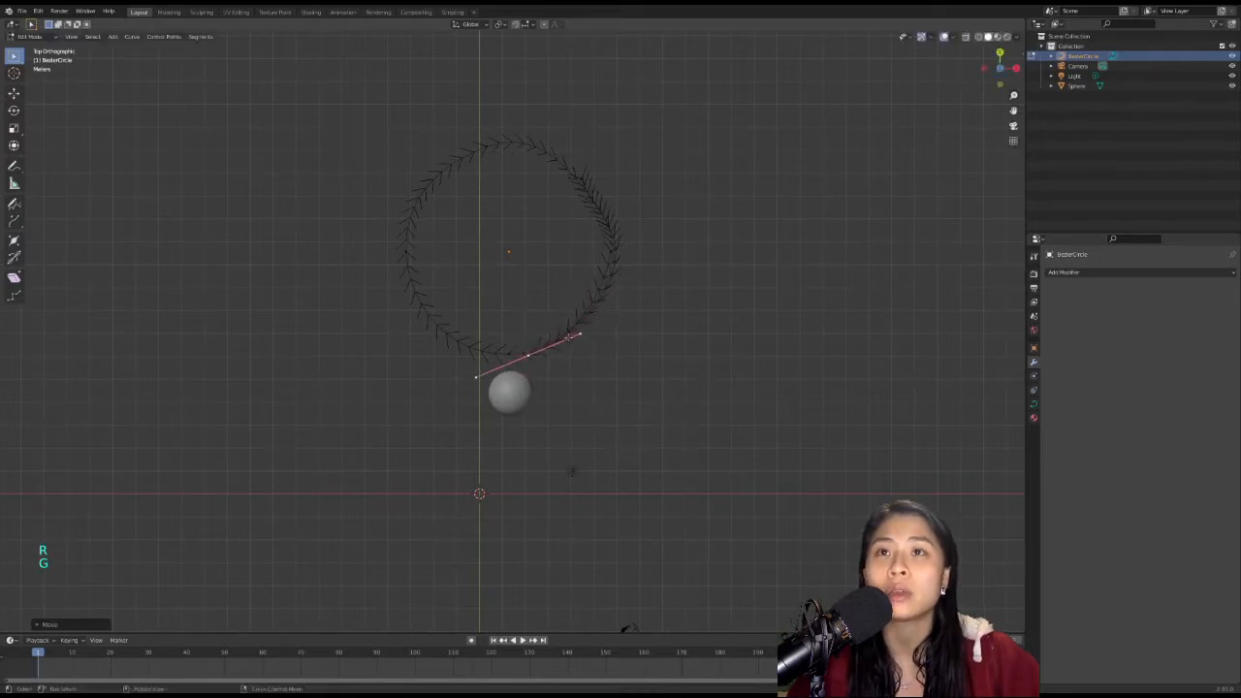
Leave curve editing and save the file.
mouse_move(571, 472)
middle_mouse_down()
mouse_move(662, 329)
mouse_move(598, 281)
mouse_move(596, 306)
mouse_move(567, 308)
mouse_move(569, 279)
middle_mouse_up()
key("Tab")
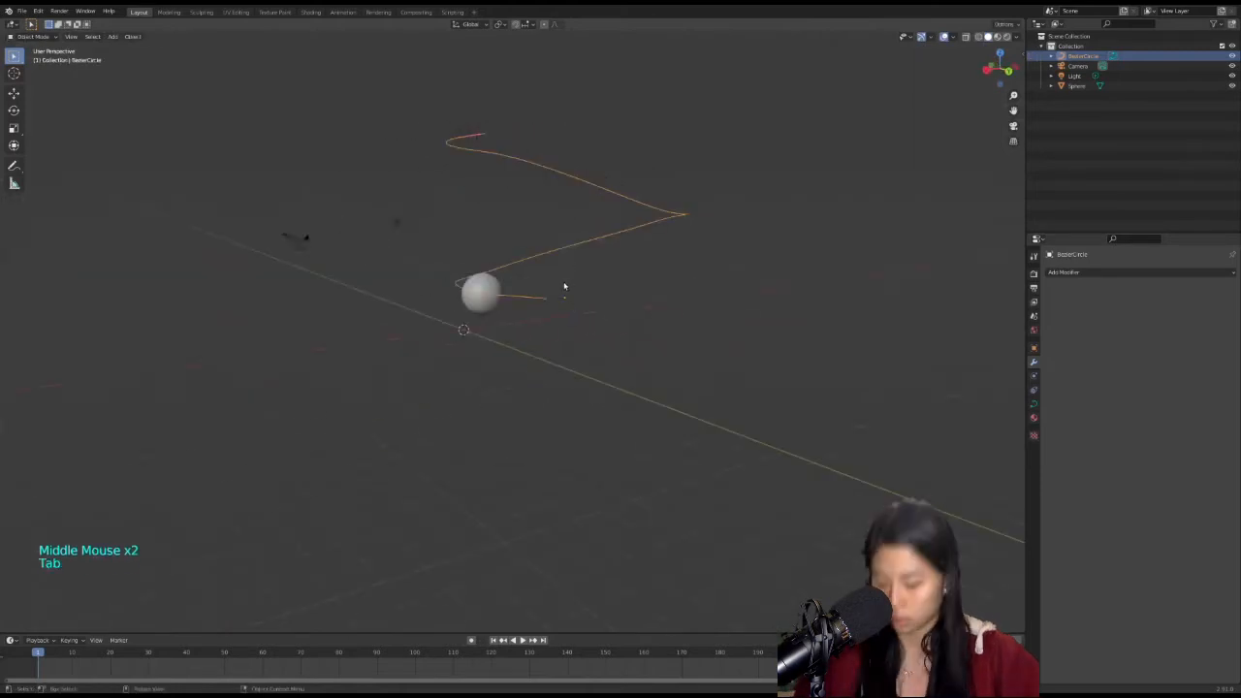
key("ctrl+s")
key("ctrl+a")
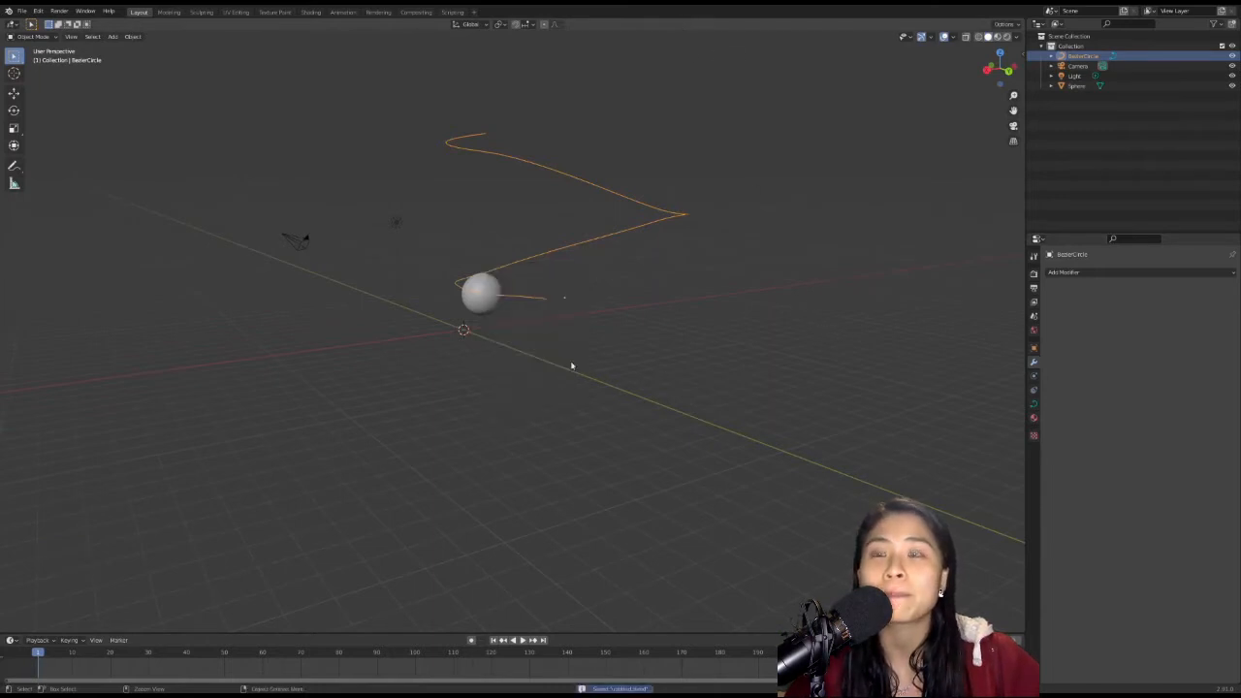
middle_click_drag(571, 362, 576, 230)
key("Tab")
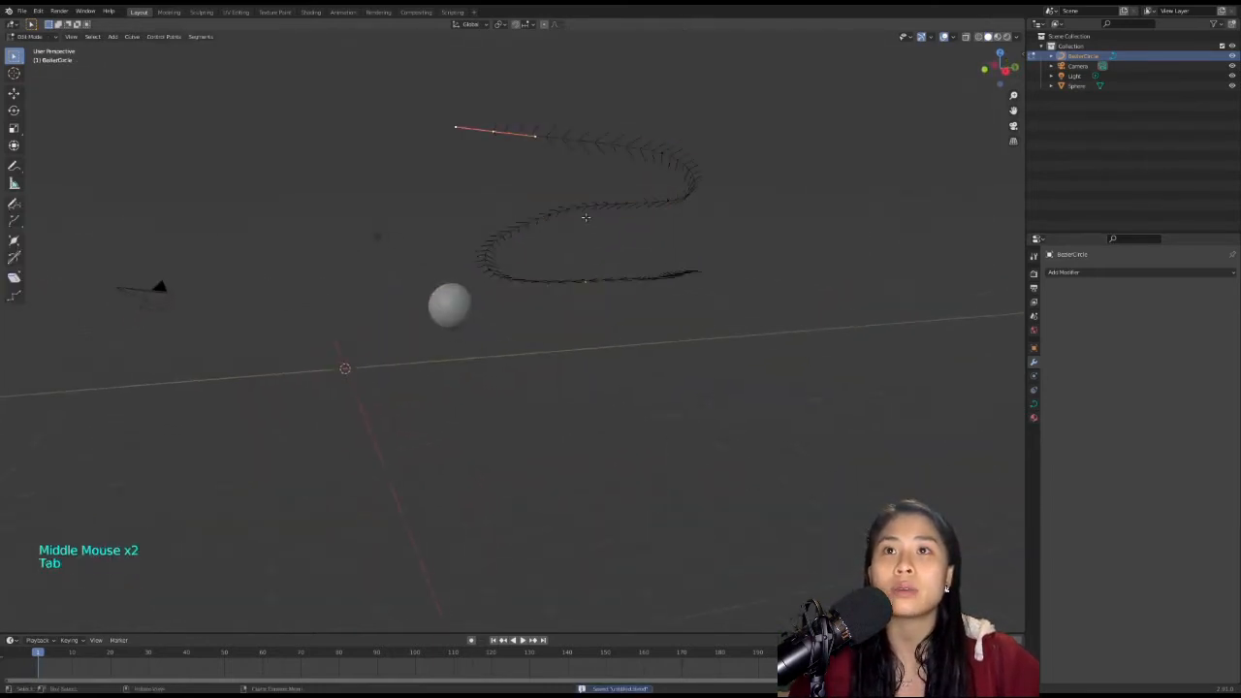
key("Tab")
Select the curve's lowest starting control point in edit mode and snap the 3D cursor to it.
left_click(441, 302)
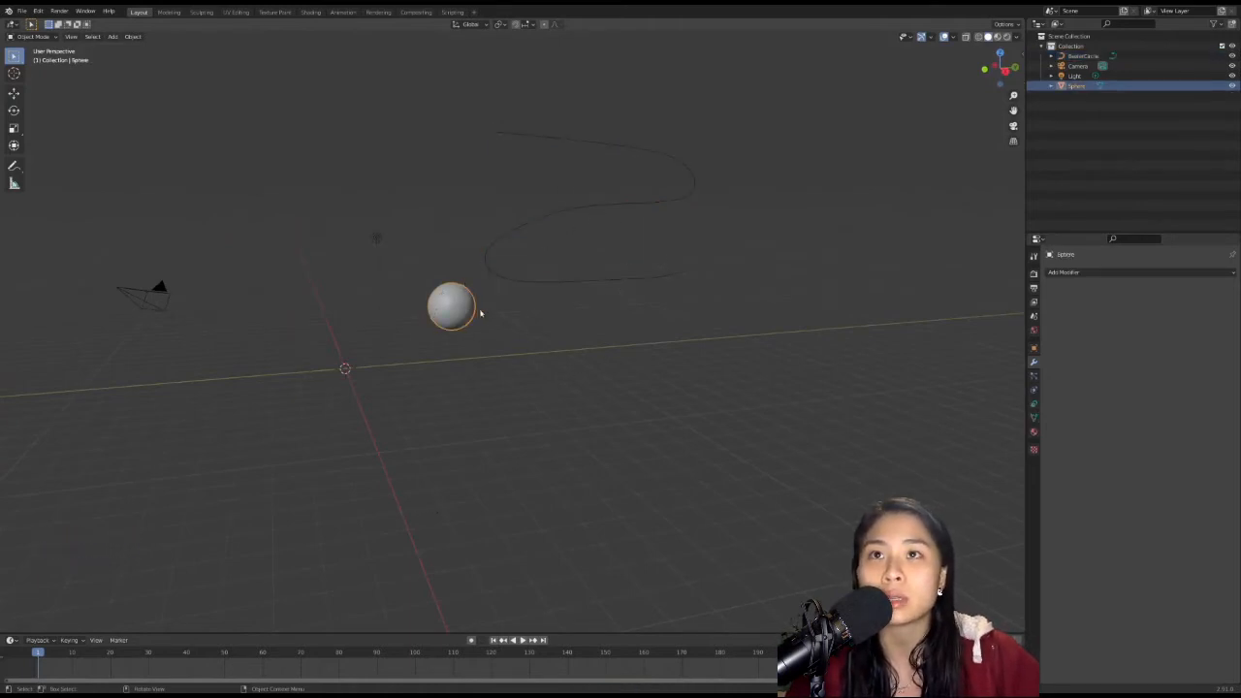
left_click(587, 207)
key("Tab")
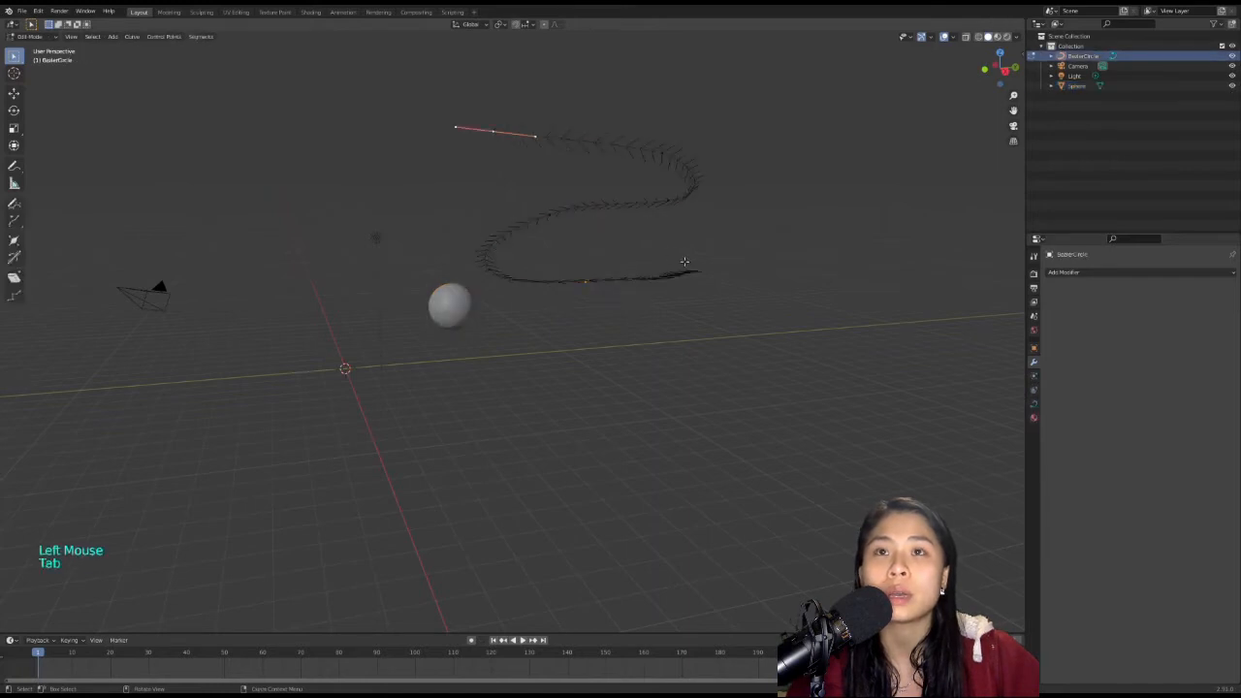
middle_click_drag(685, 261, 650, 312)
left_click(648, 315)
left_click(648, 319)
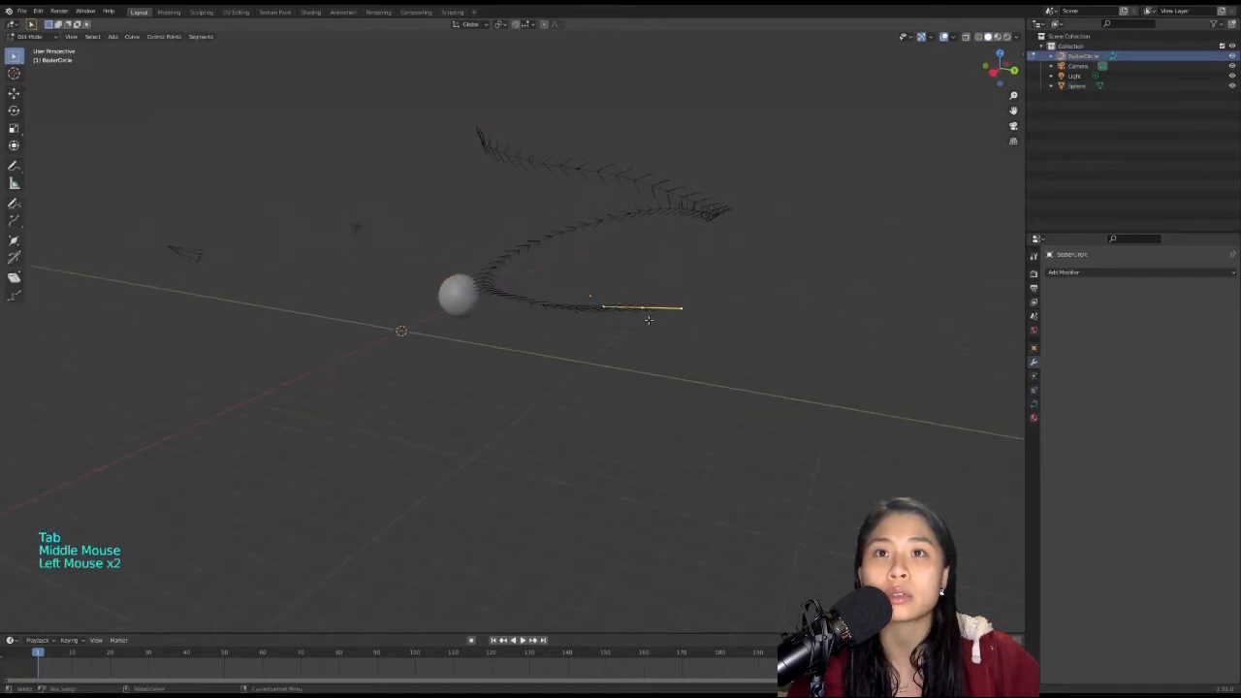
key("ctrl")
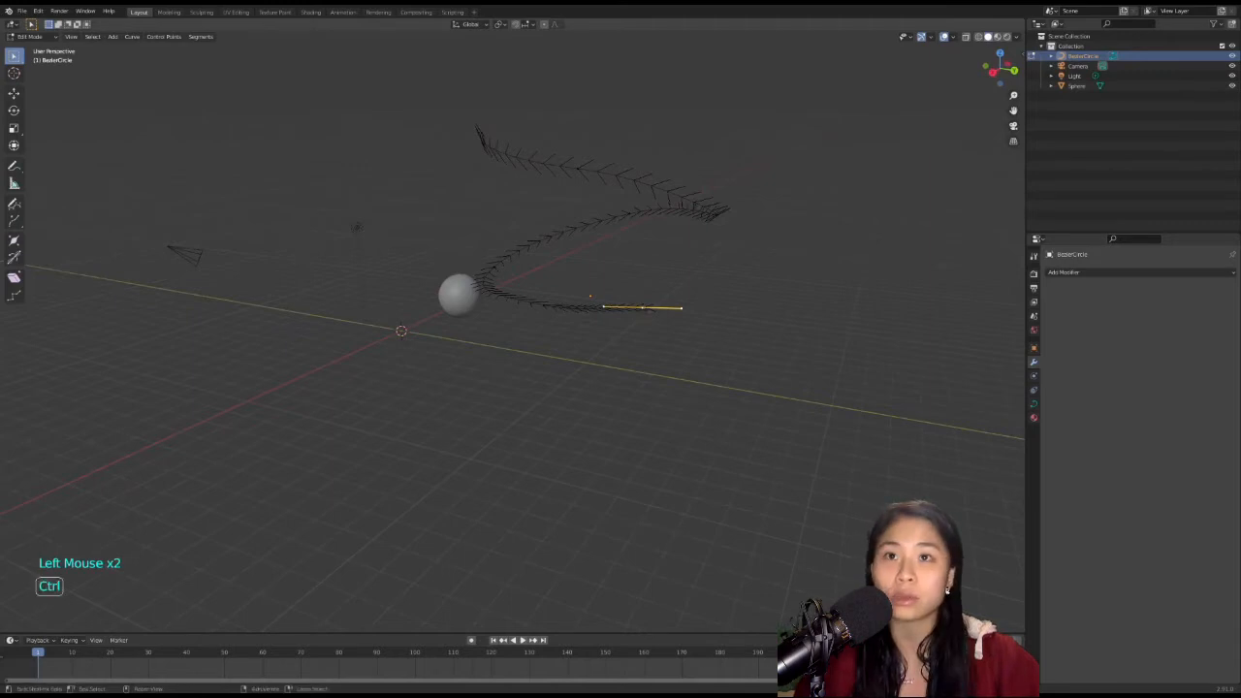
key("ctrl+s")
key("shift+s")
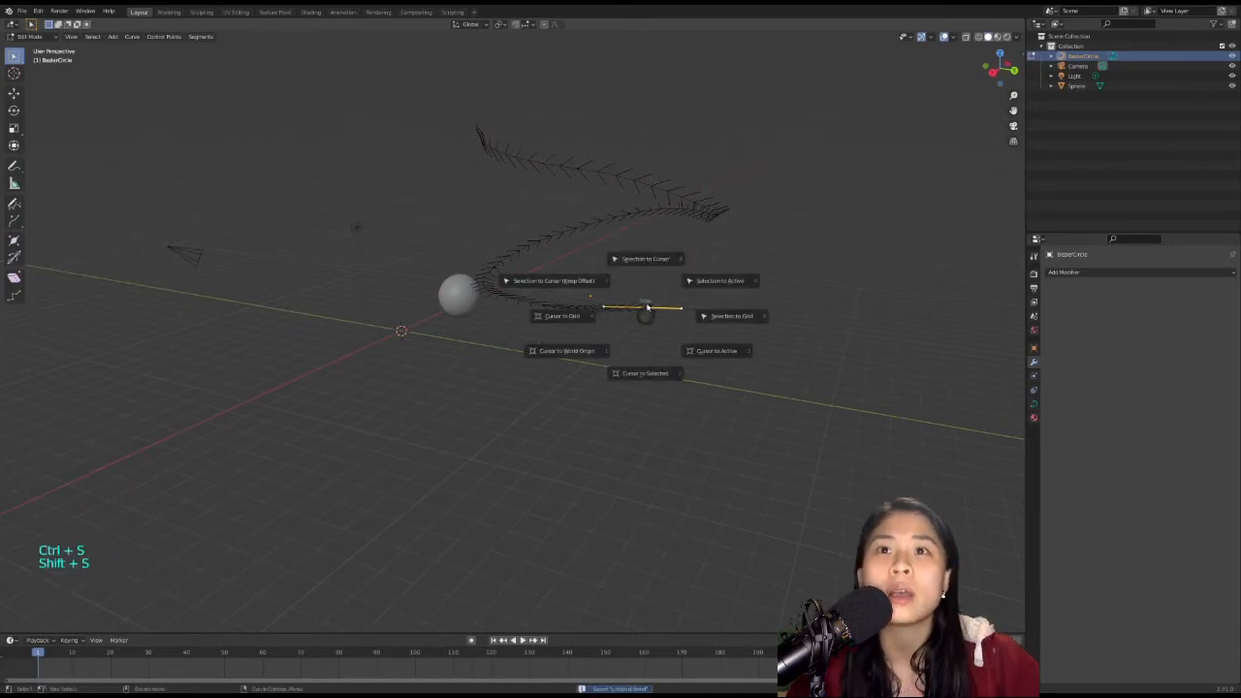
left_click(633, 374)
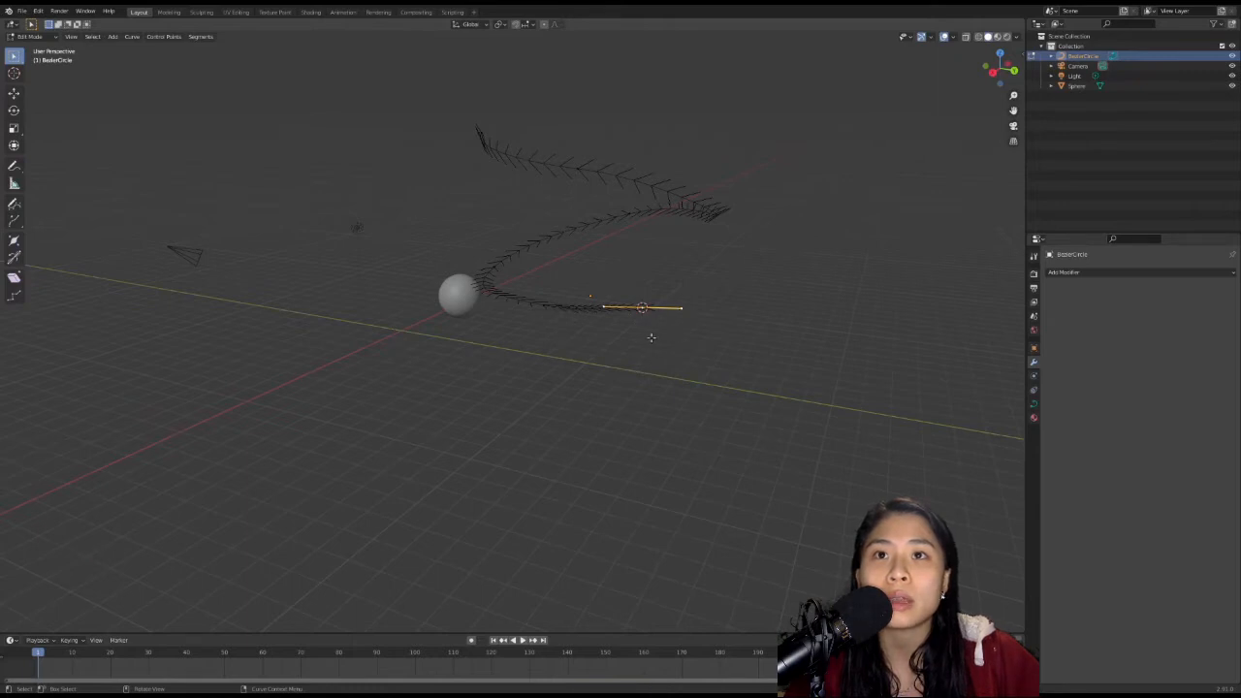
Return to object mode and apply all transforms to the sphere.
key("Tab")
left_click(474, 308)
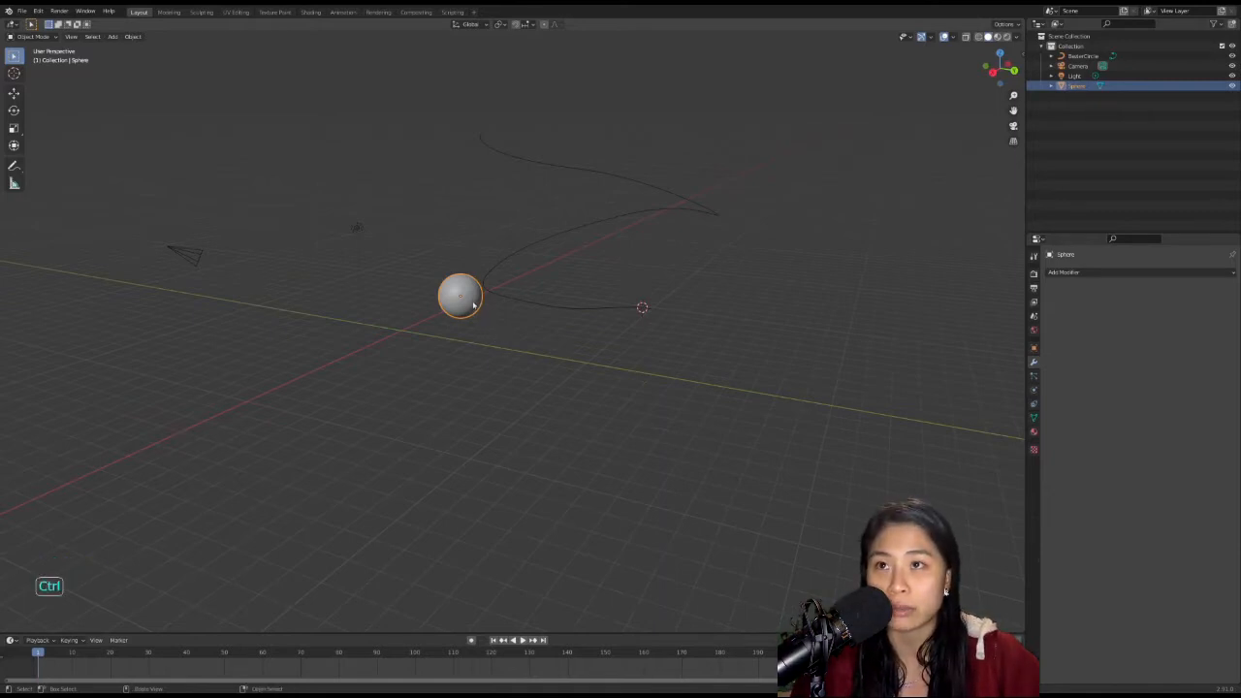
key("shift+a")
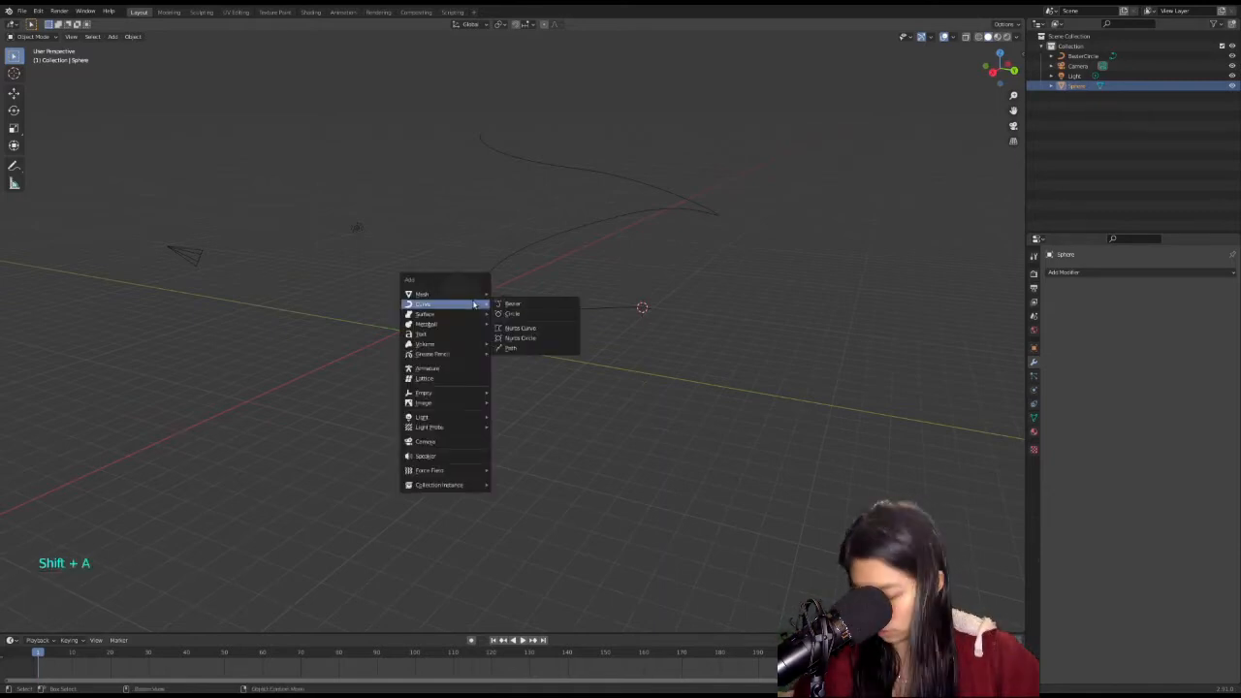
key("ctrl+a")
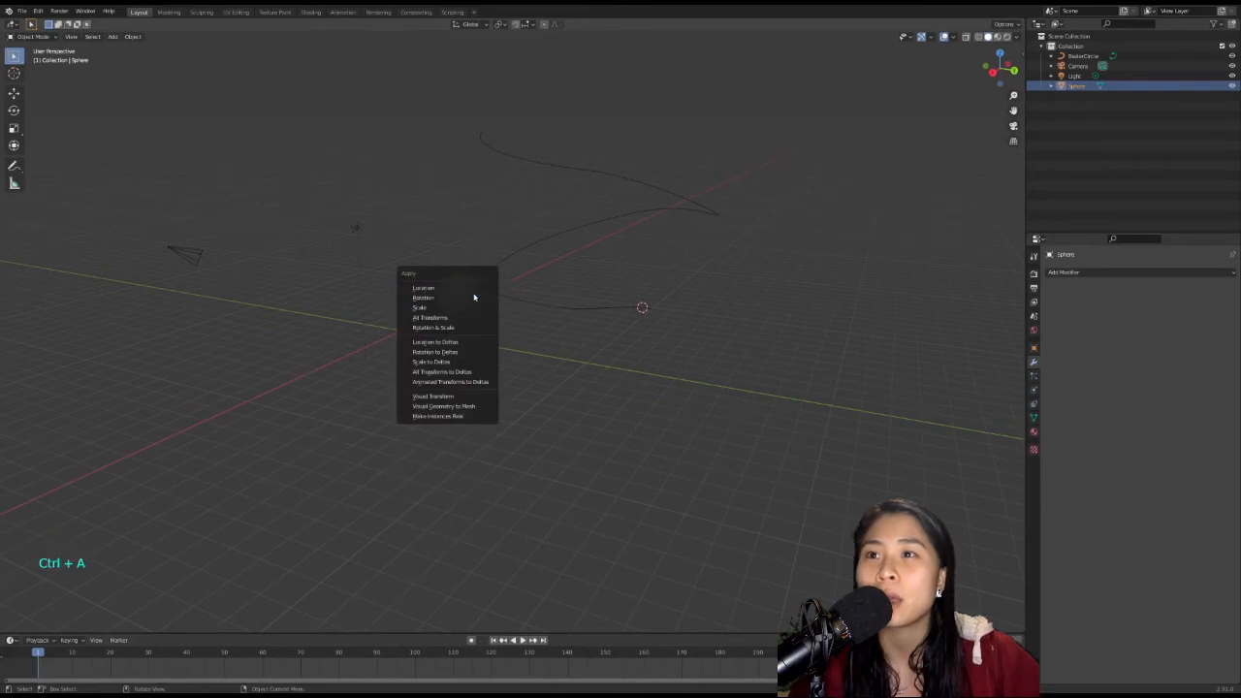
left_click(472, 317)
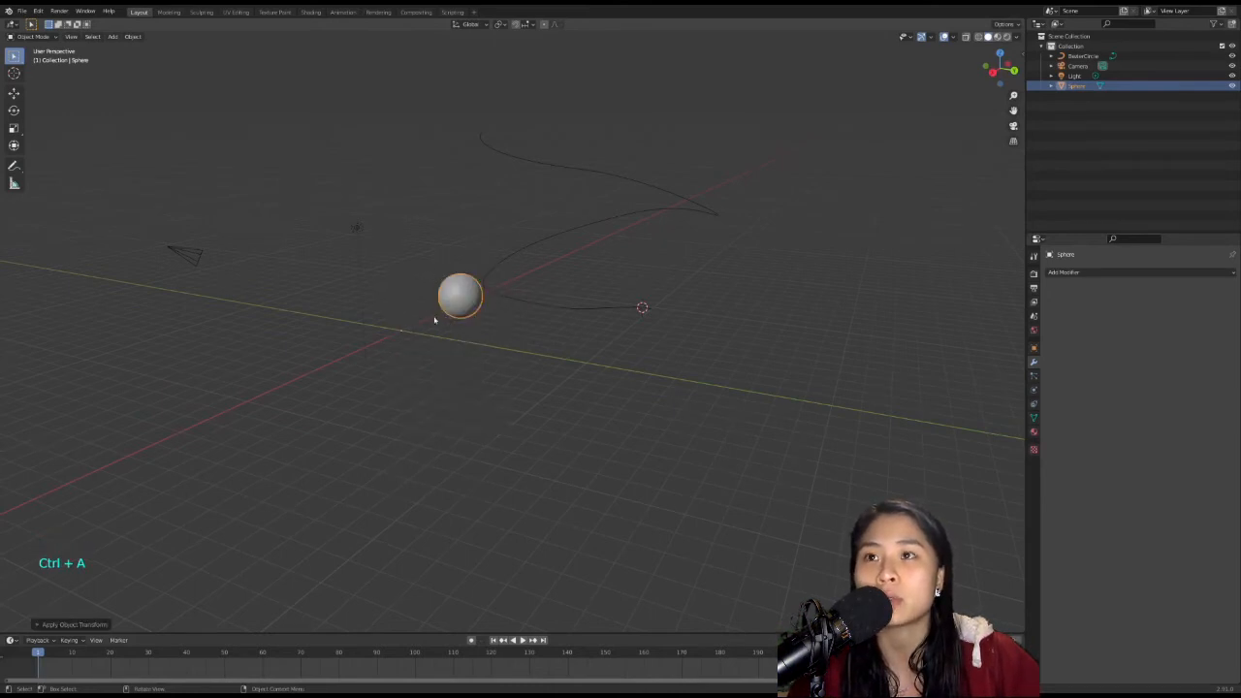
middle_click_drag(434, 319, 370, 357)
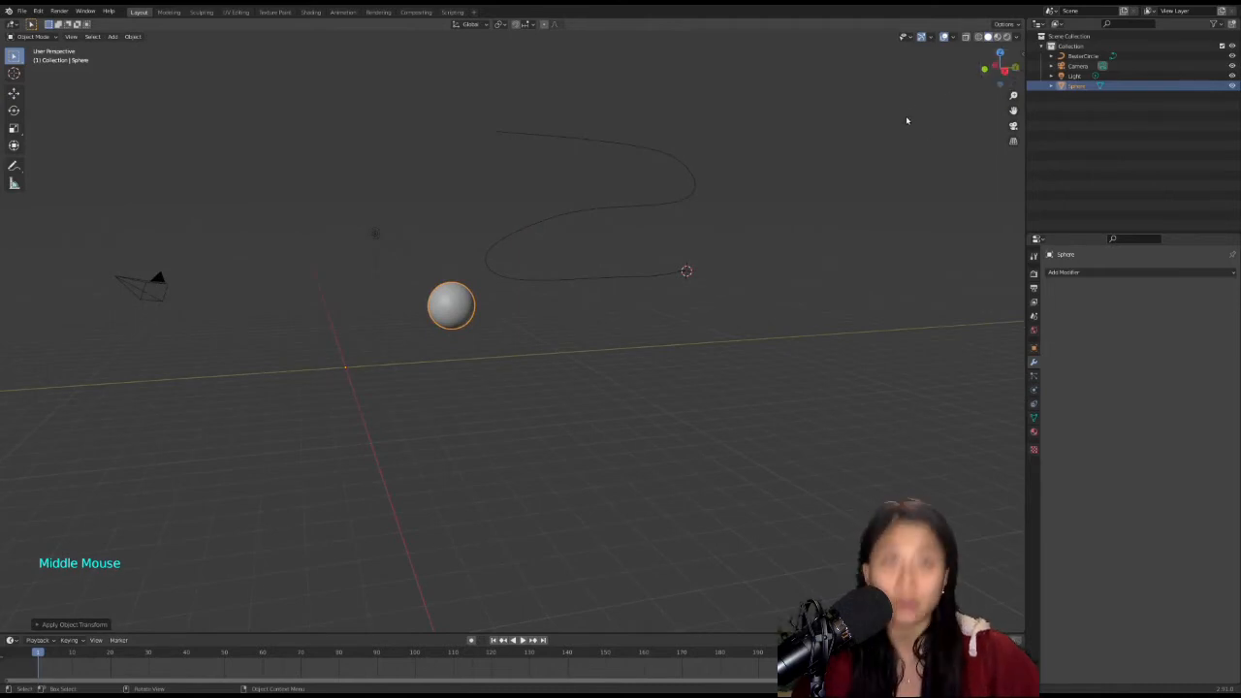
Display the sphere's transform values and check its location, rotation and scale.
key("n")
left_click(1020, 75)
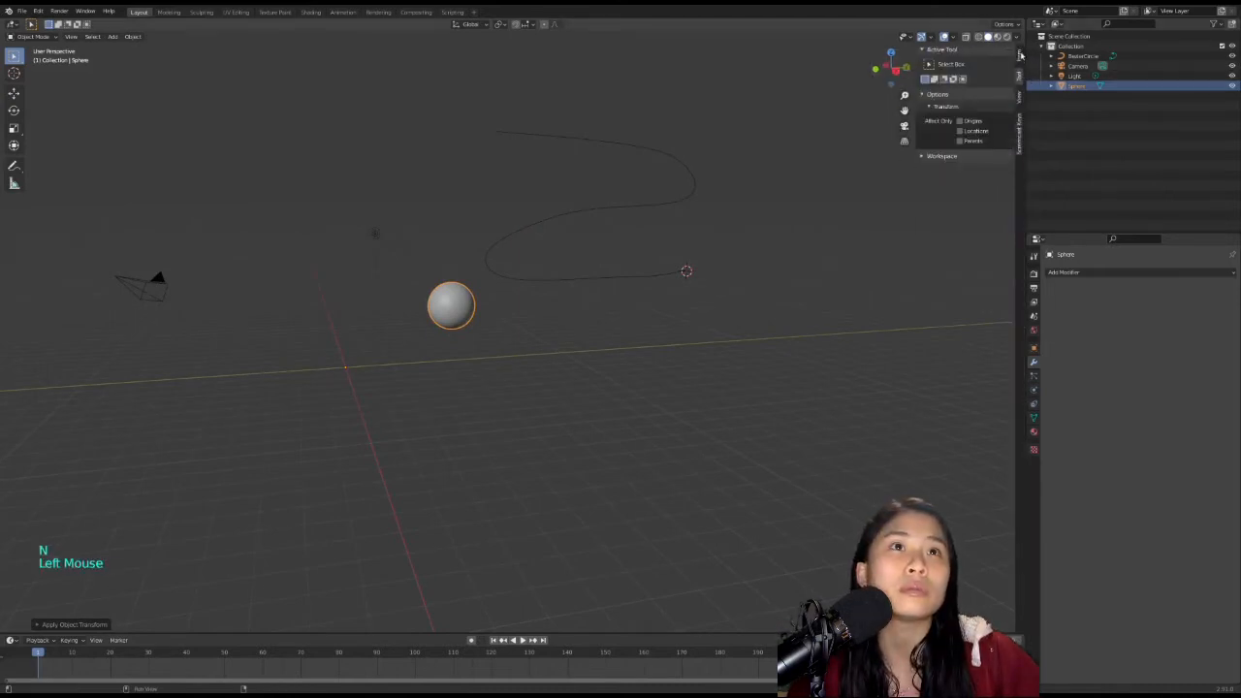
left_click(1019, 55)
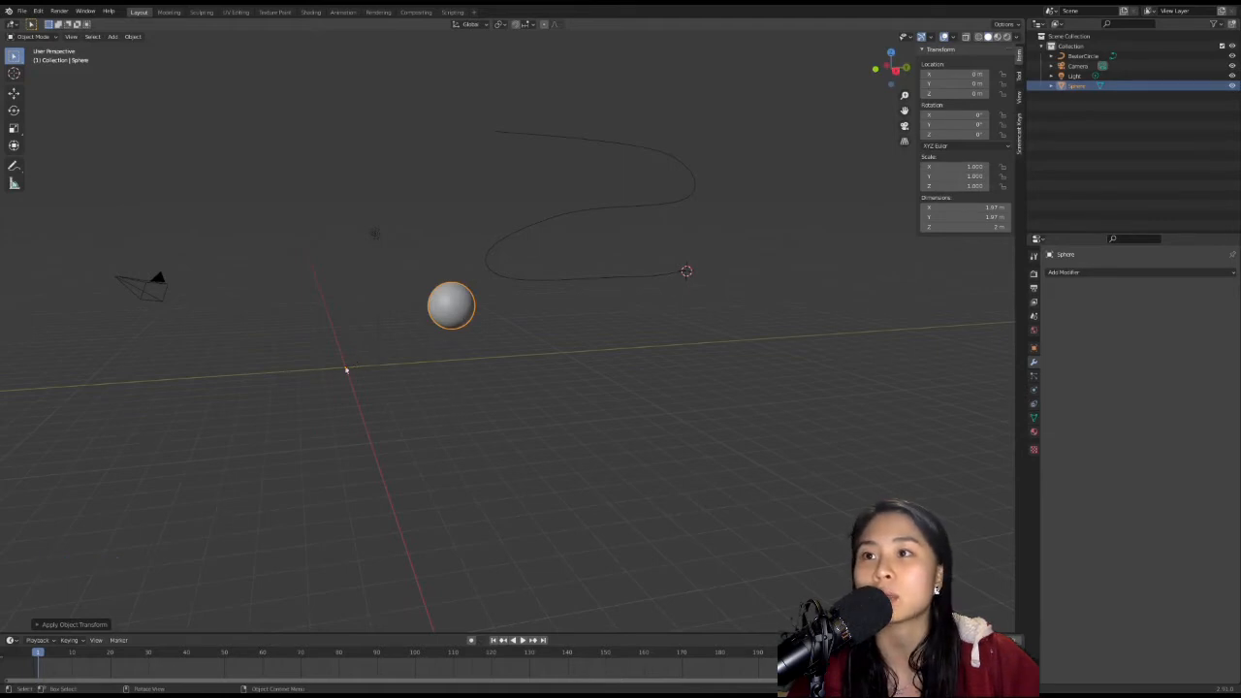
mouse_move(421, 321)
middle_mouse_down()
mouse_move(443, 343)
mouse_move(364, 391)
mouse_move(441, 311)
middle_mouse_up()
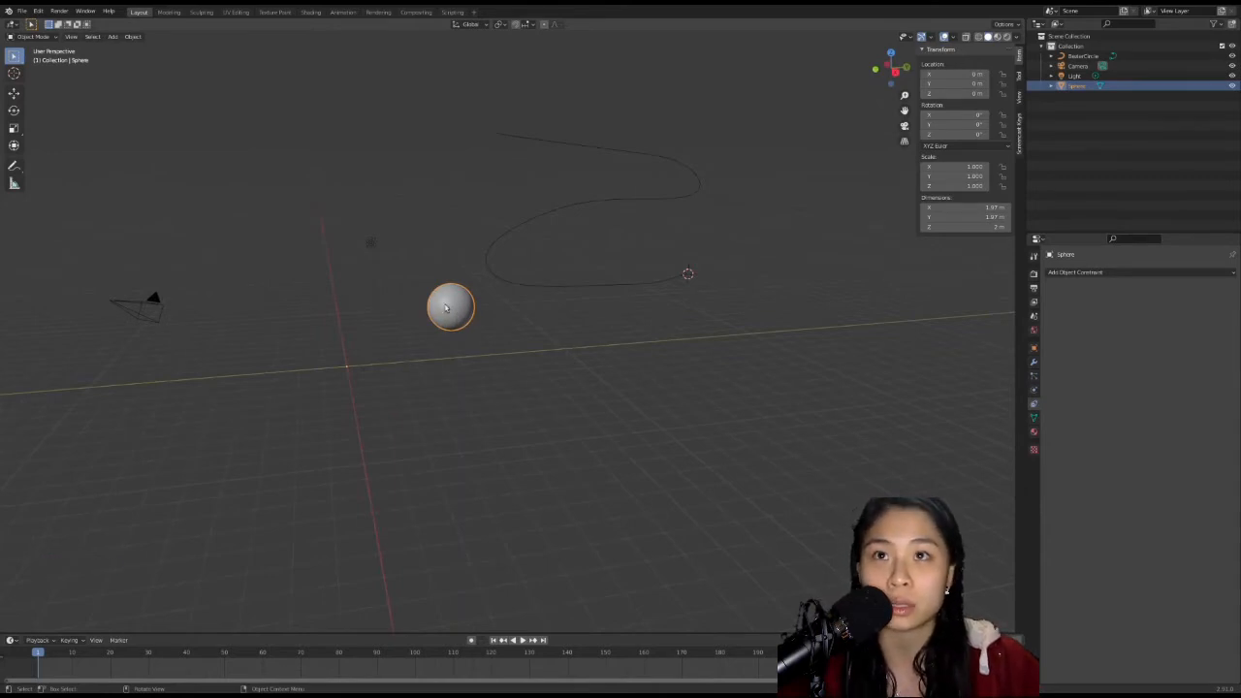
Add a Follow Path constraint to the sphere with BezierCircle as its target.
left_click(1035, 406)
left_click(1033, 411)
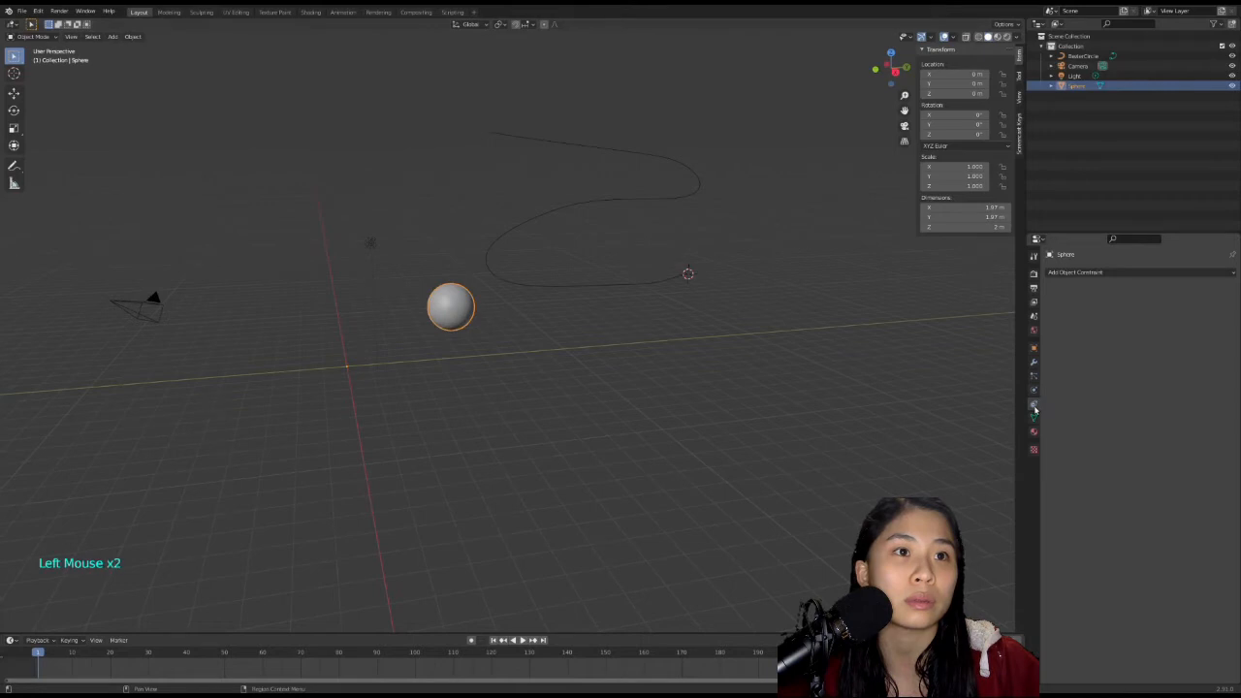
left_click(1071, 272)
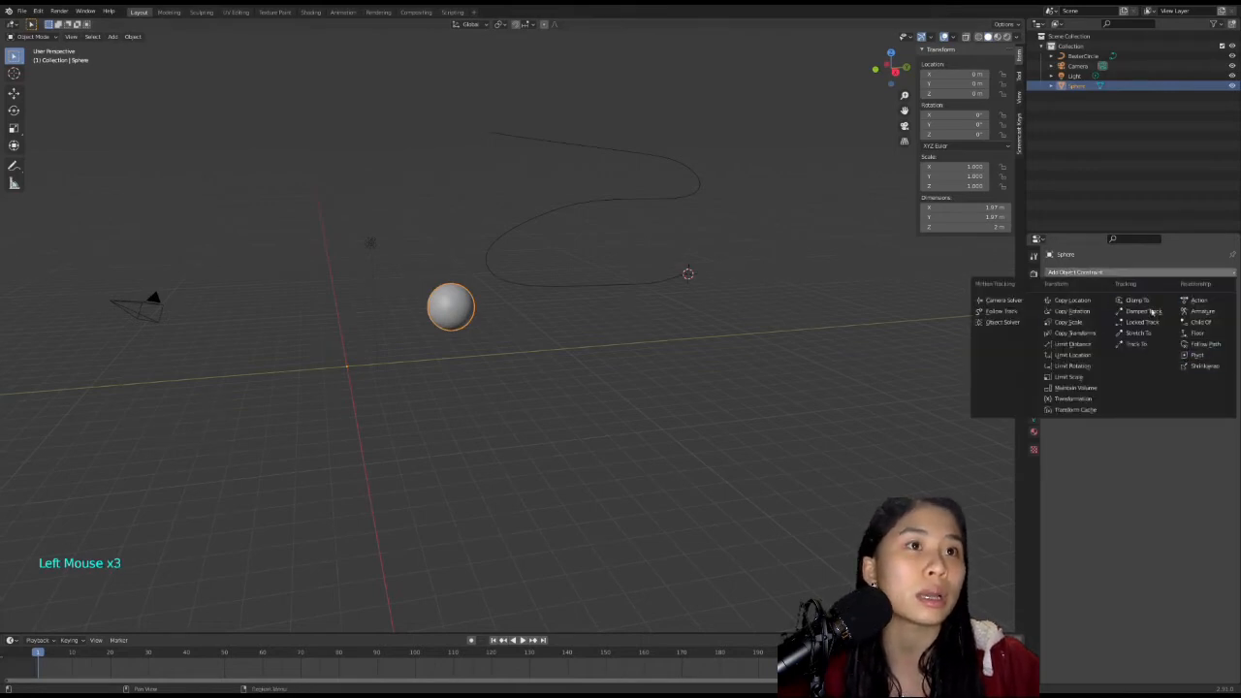
left_click(1204, 344)
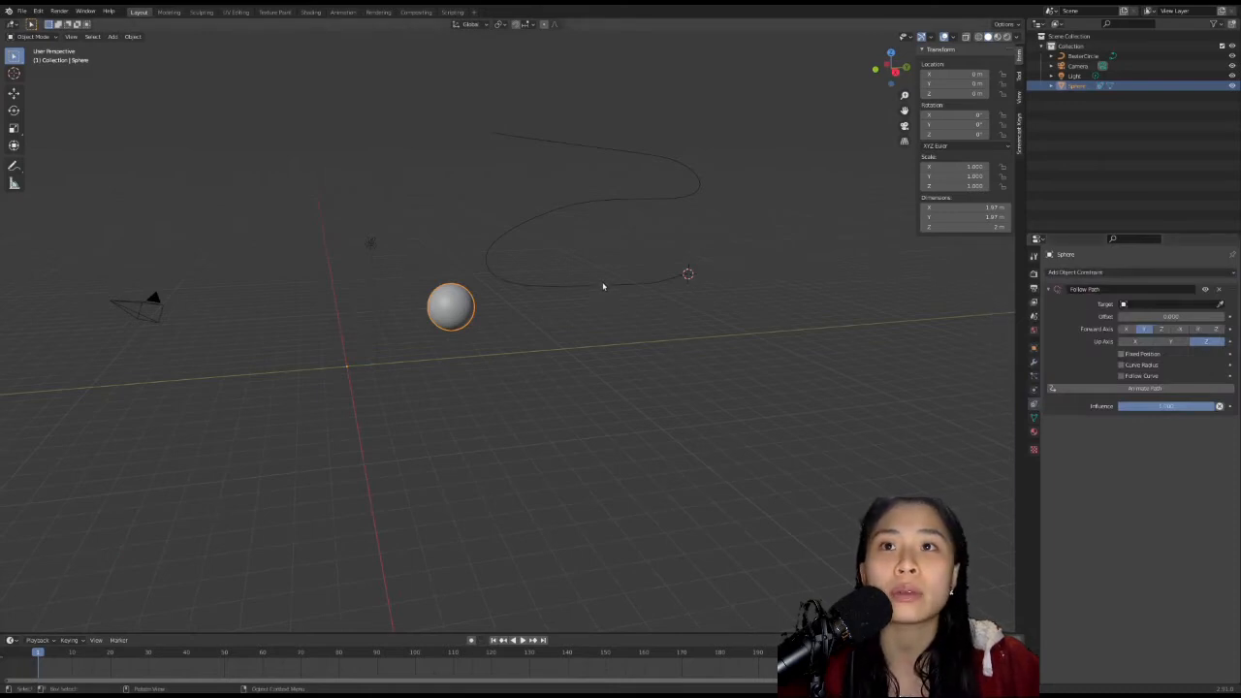
left_click(1154, 303)
left_click(1131, 326)
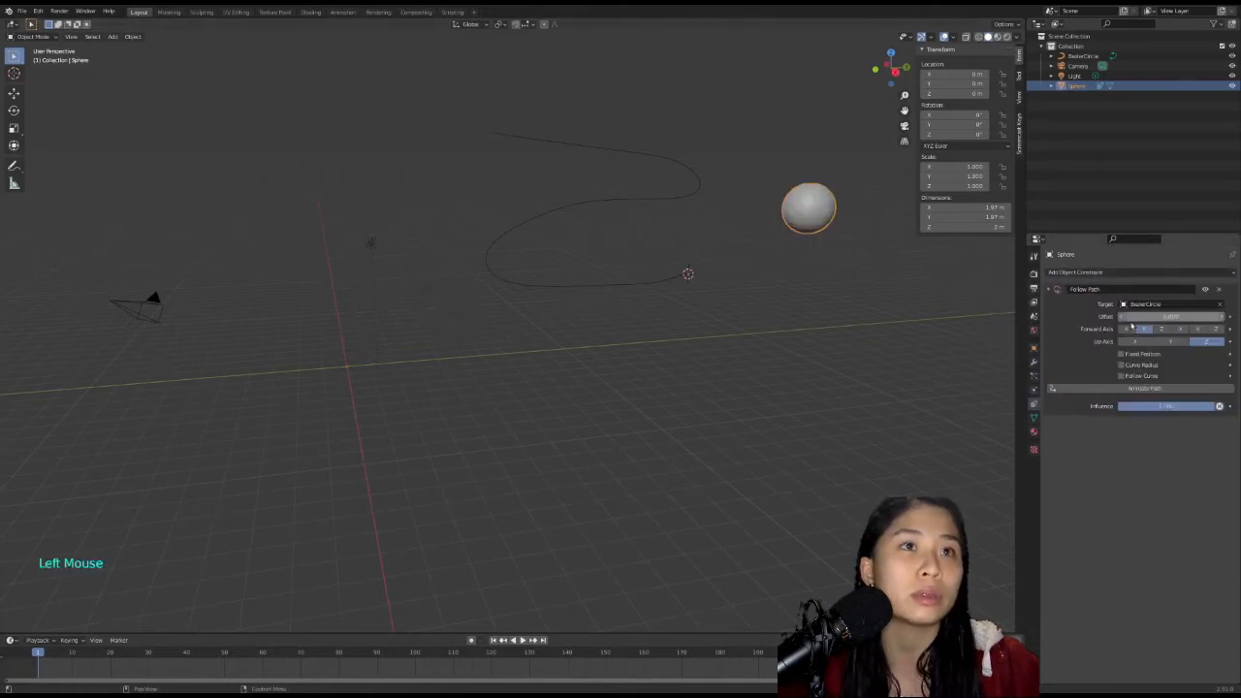
Enable Follow Curve in the sphere's Follow Path constraint.
middle_click_drag(771, 224, 762, 291)
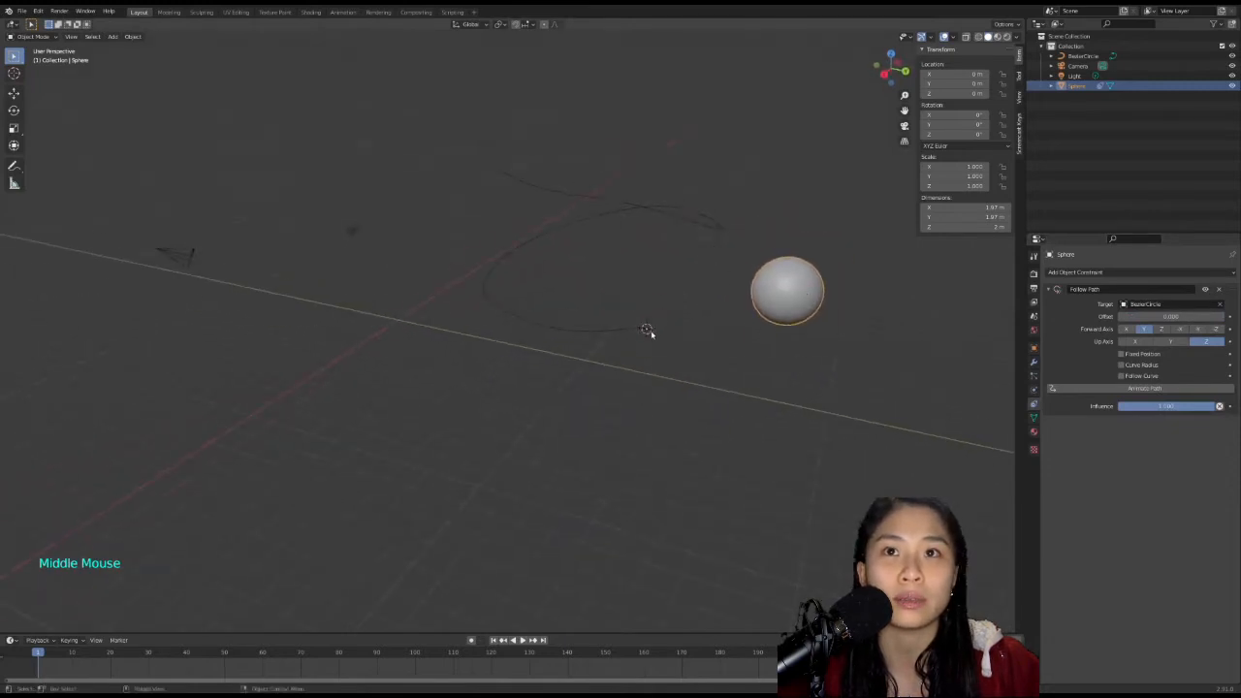
middle_click_drag(674, 322, 823, 242)
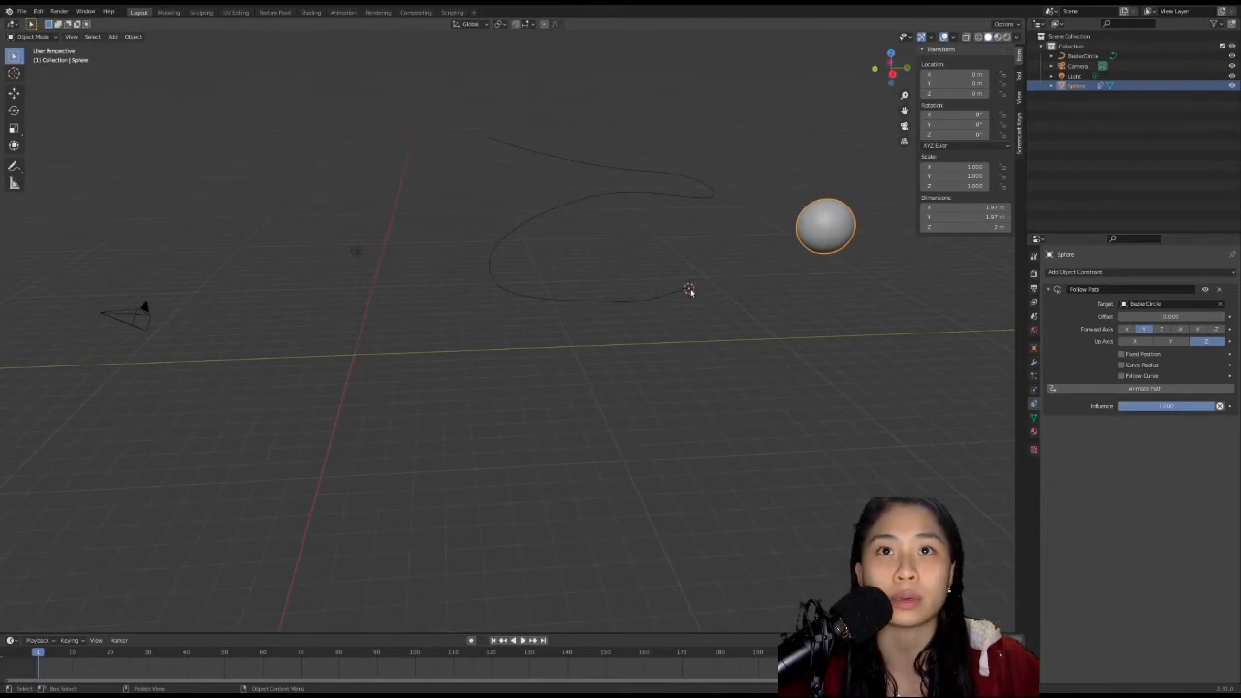
left_click(1121, 376)
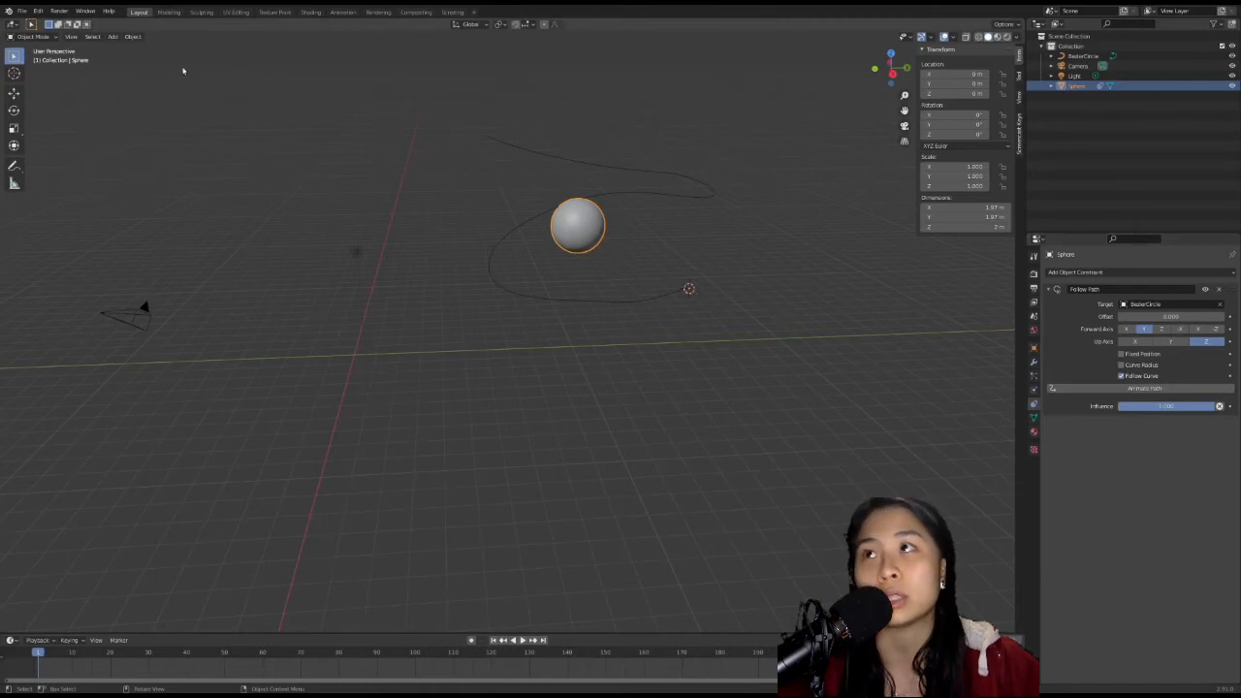
Move the sphere's geometry to its origin so it sits on the start of the curve.
left_click(136, 37)
mouse_move(140, 58)
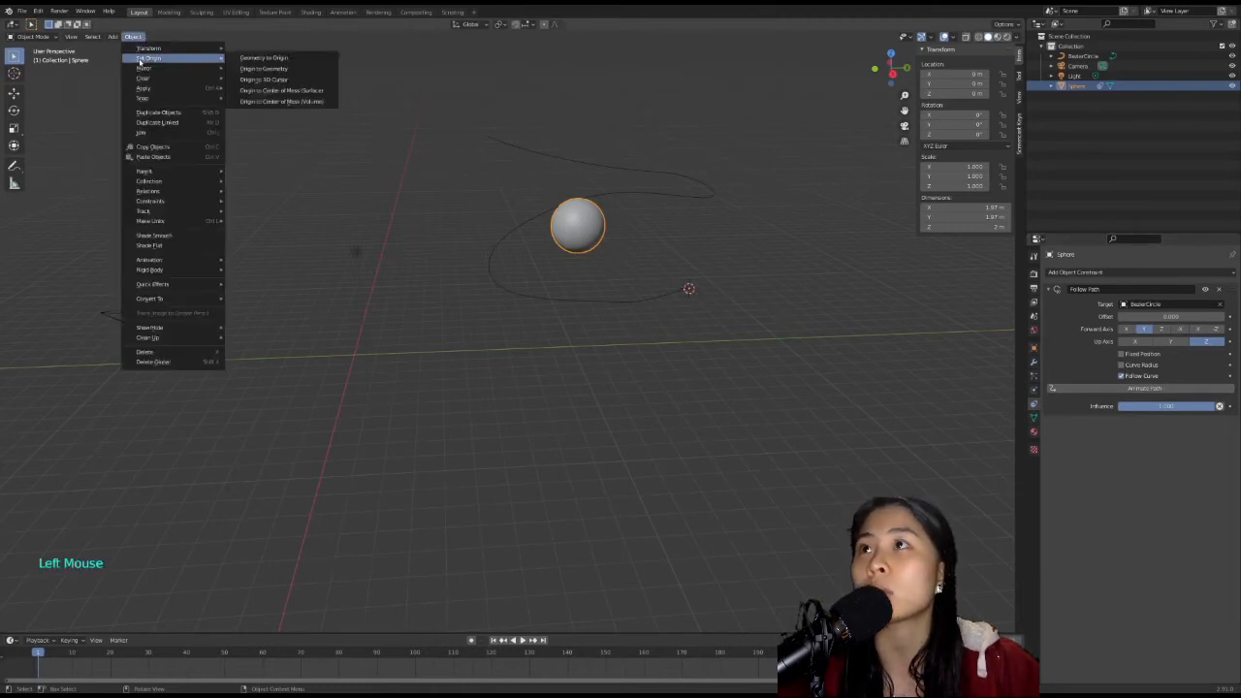
left_click(278, 59)
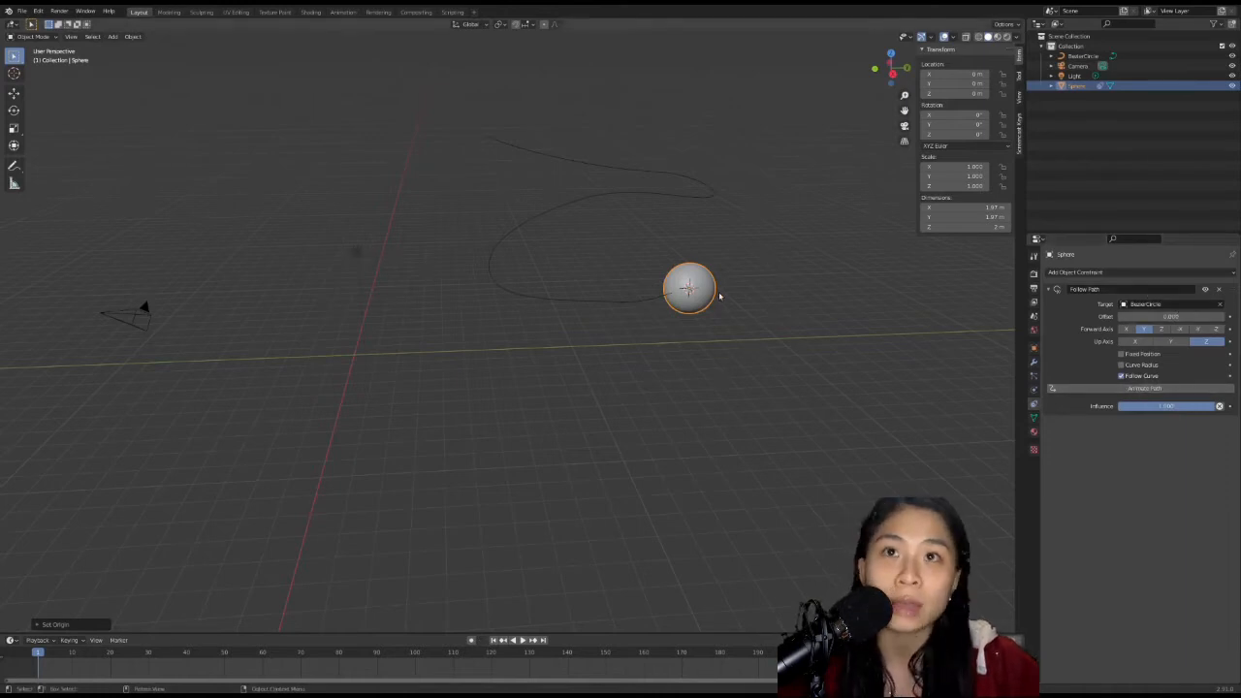
middle_click_drag(705, 287, 429, 501)
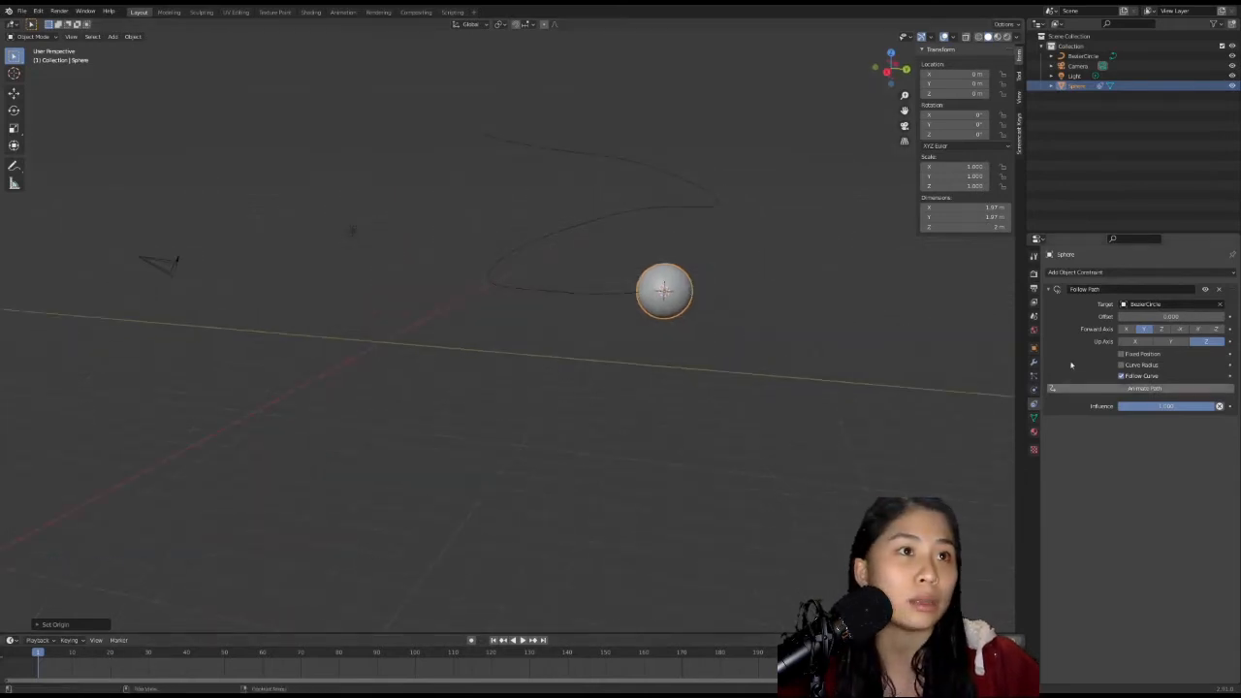
Set the Follow Path constraint's offset to 20.
left_click(1143, 317)
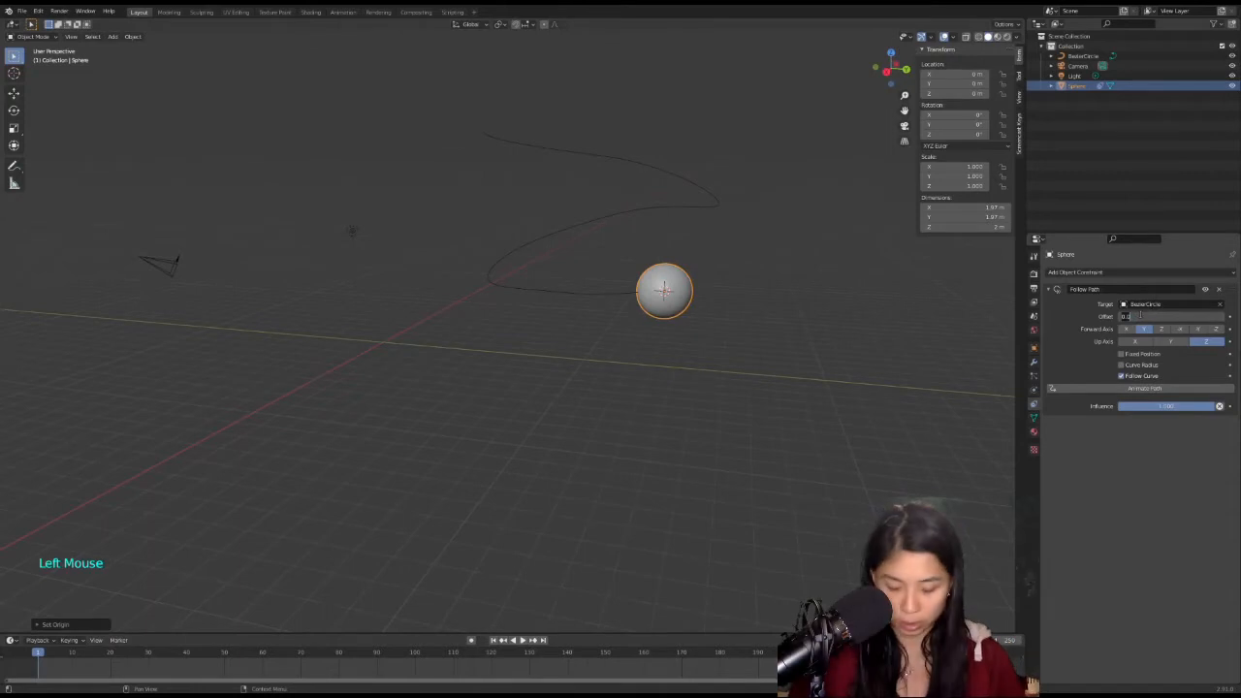
type("20")
key("Return")
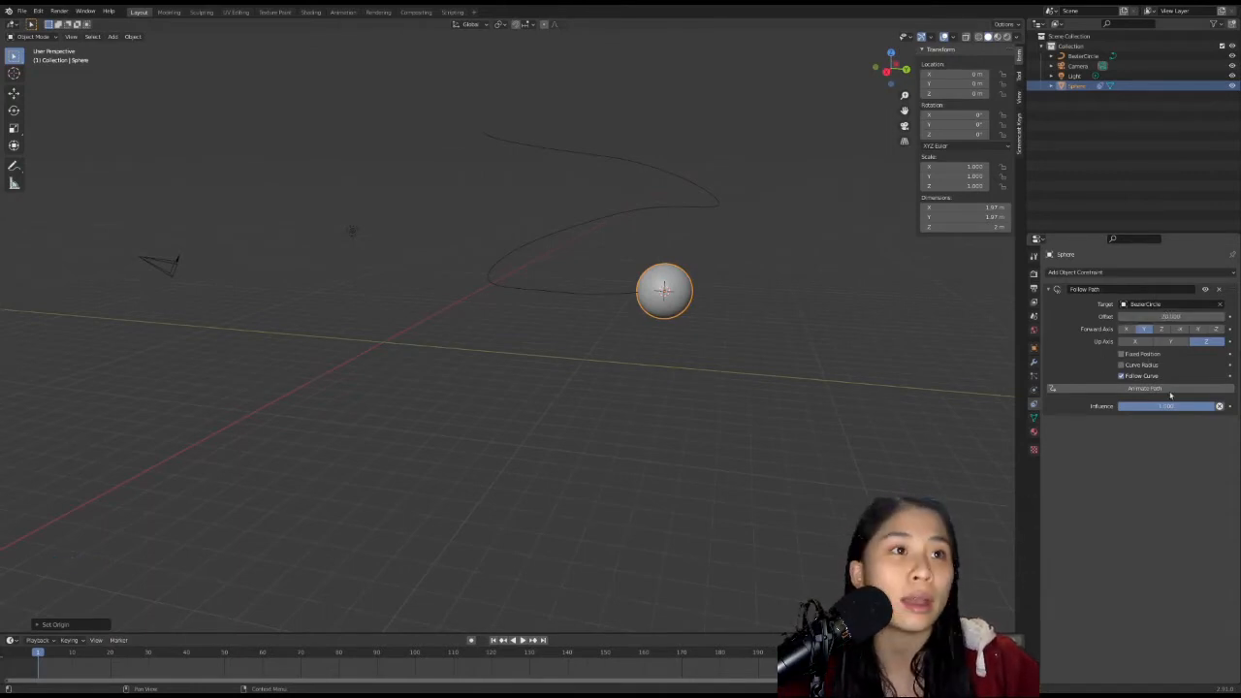
left_click(411, 548)
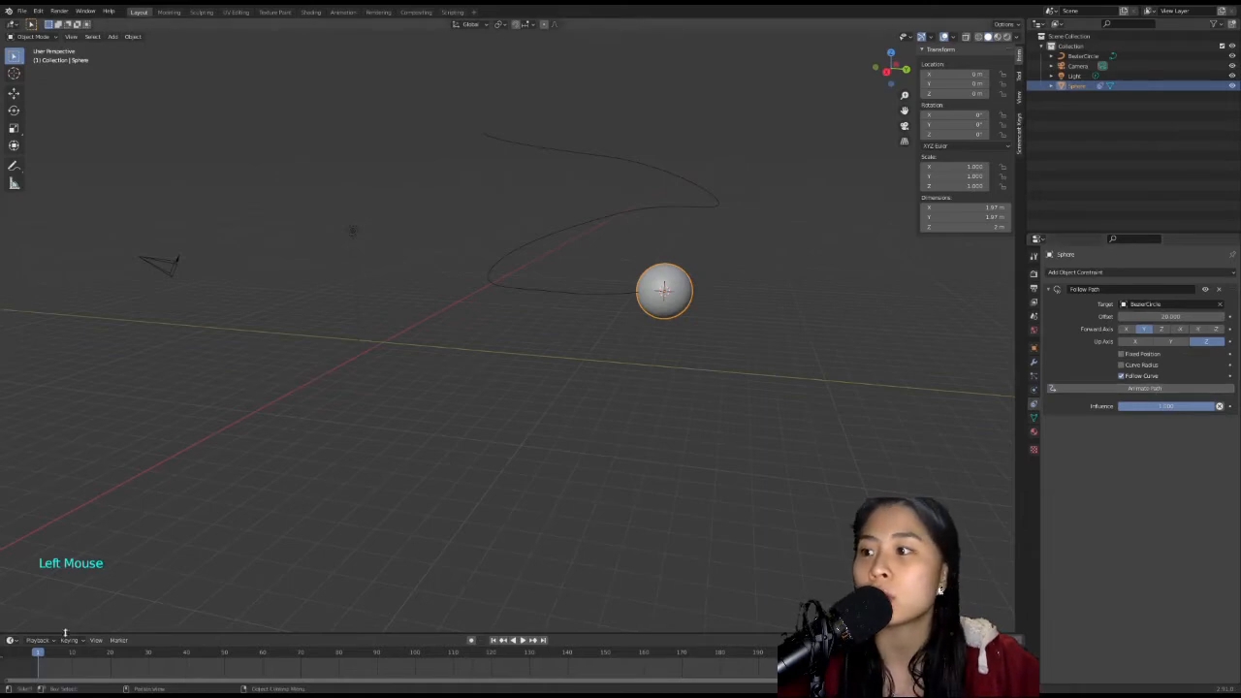
Save the blend file.
mouse_move(39, 654)
left_mouse_down()
mouse_move(521, 649)
mouse_move(69, 652)
mouse_move(36, 665)
left_mouse_up()
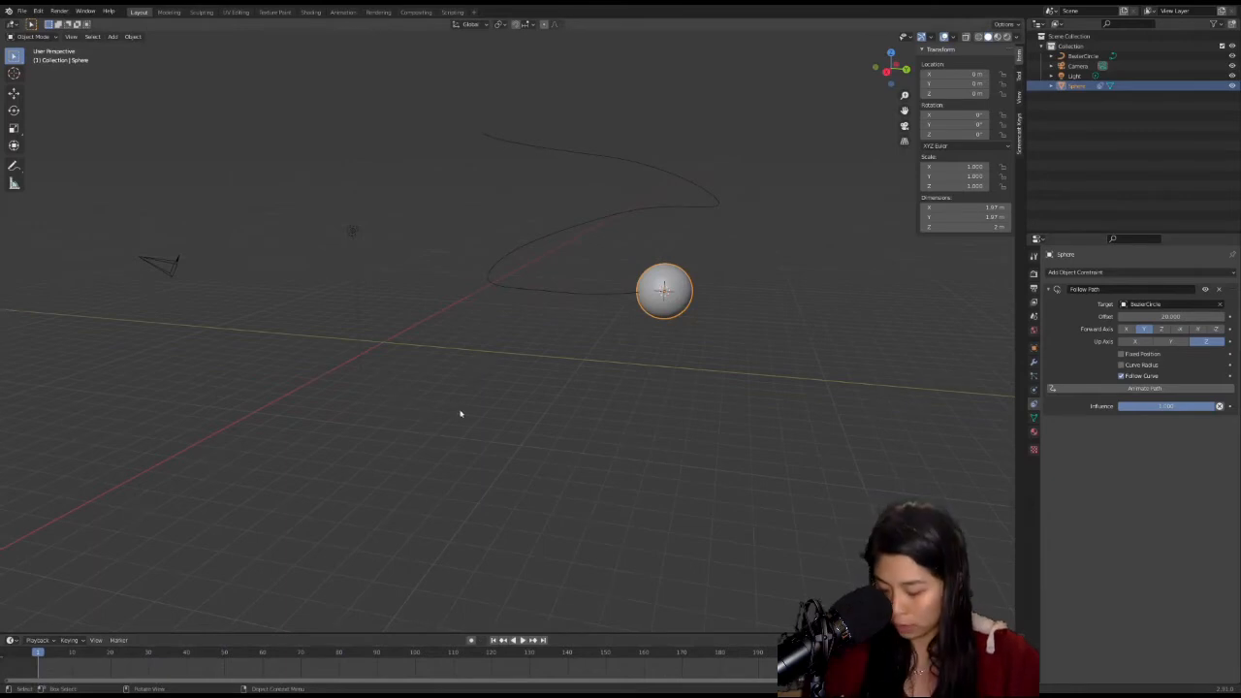
key("ctrl+s")
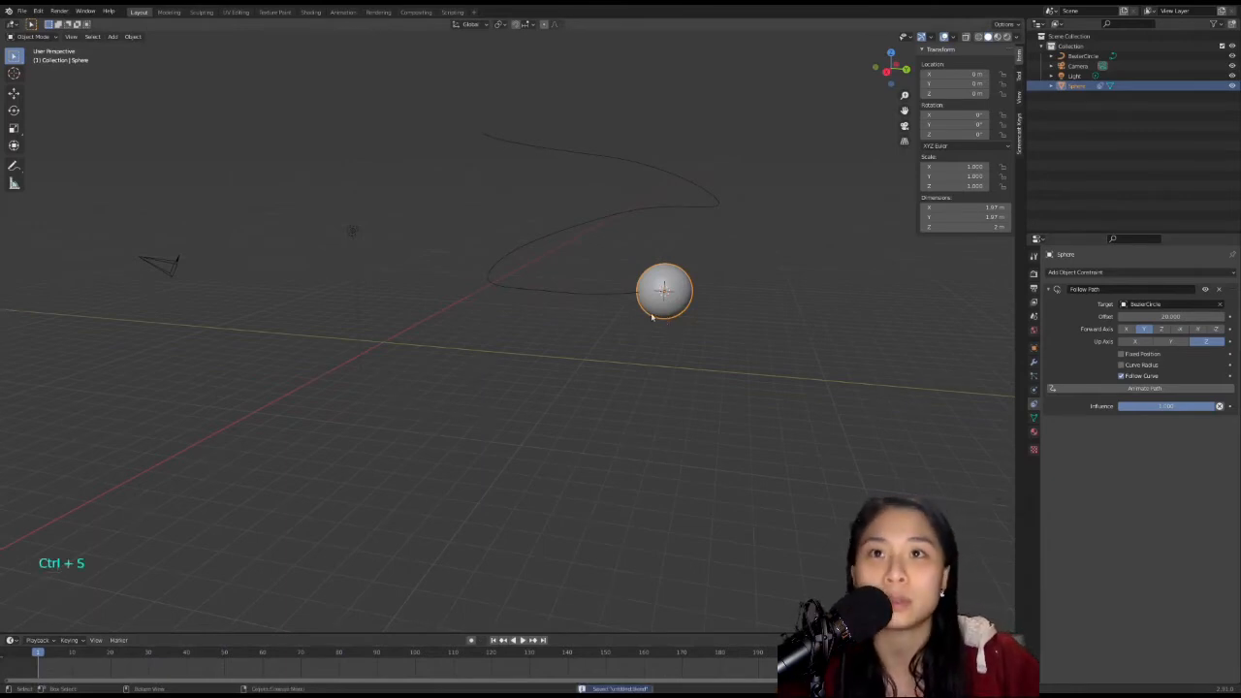
Apply the Quick Liquid effect to the sphere to create a liquid domain around it.
middle_click_drag(656, 316, 630, 337)
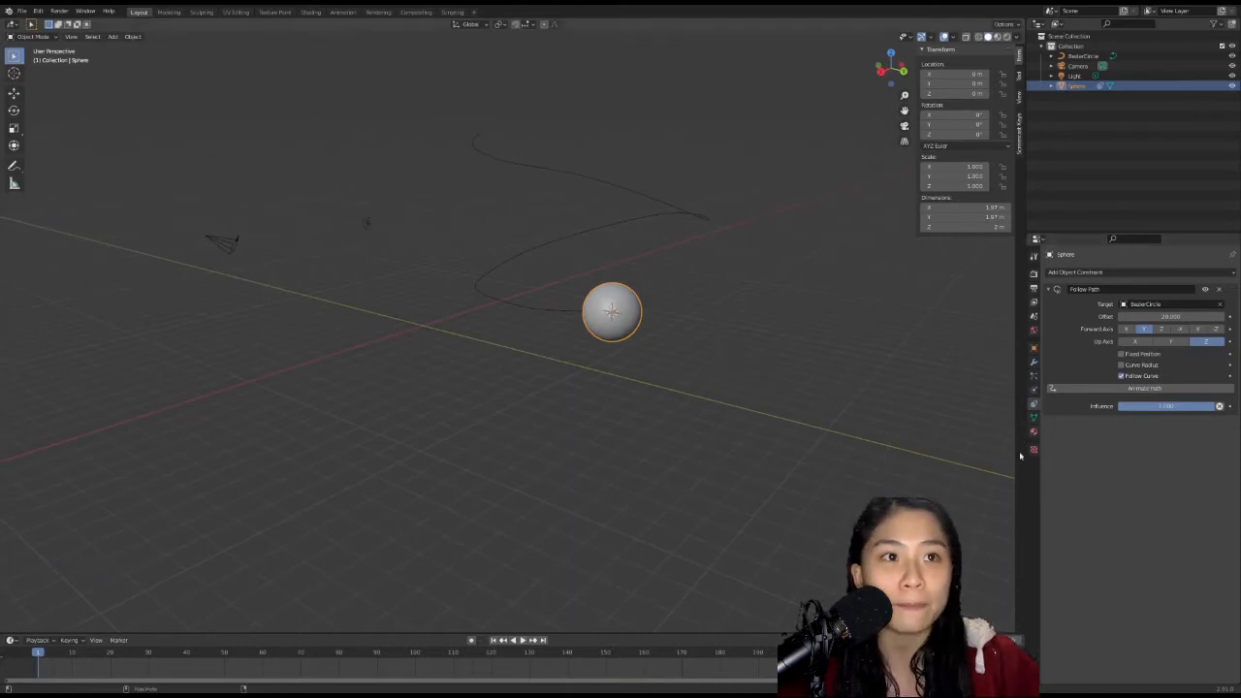
left_click(133, 38)
mouse_move(172, 284)
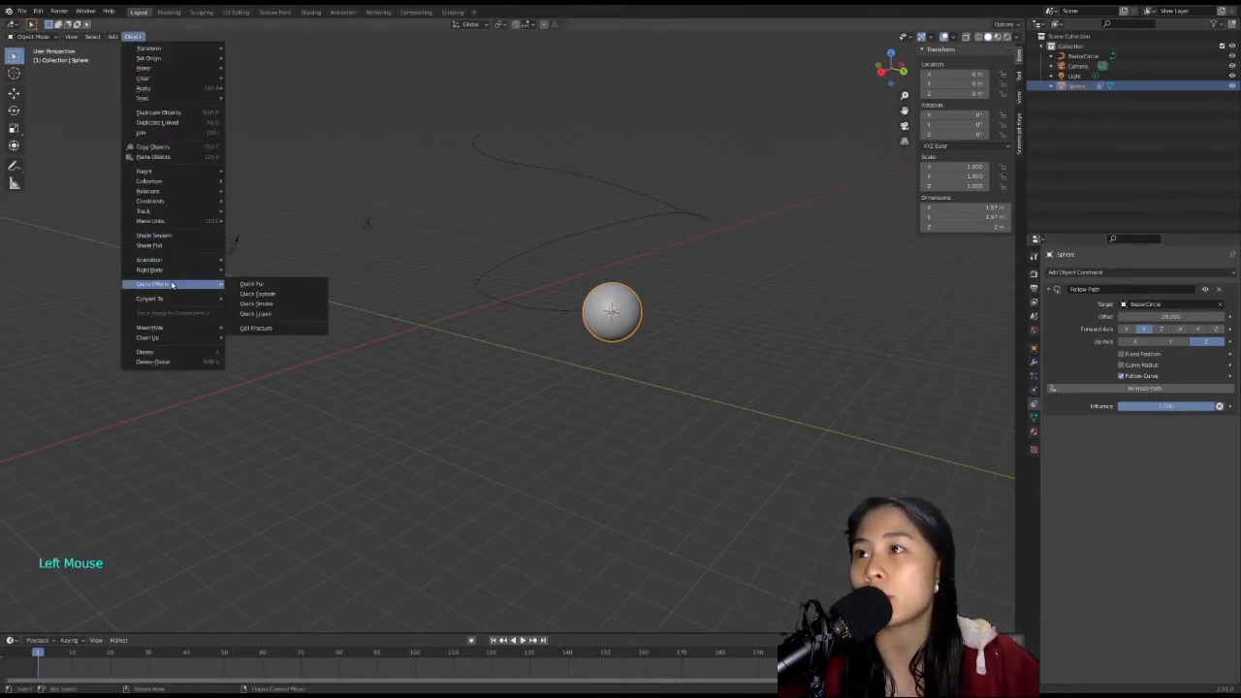
left_click(280, 314)
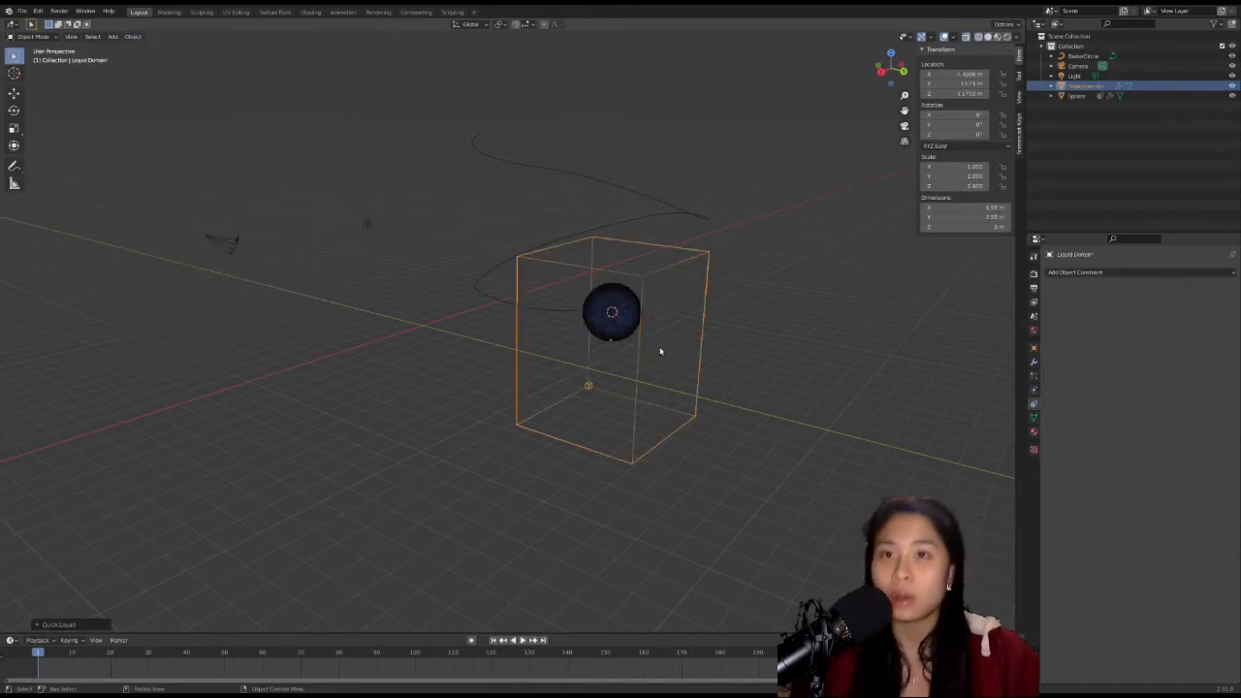
Play the animation to check the liquid against the moving sphere, and return to frame 0.
middle_click_drag(661, 352, 645, 310)
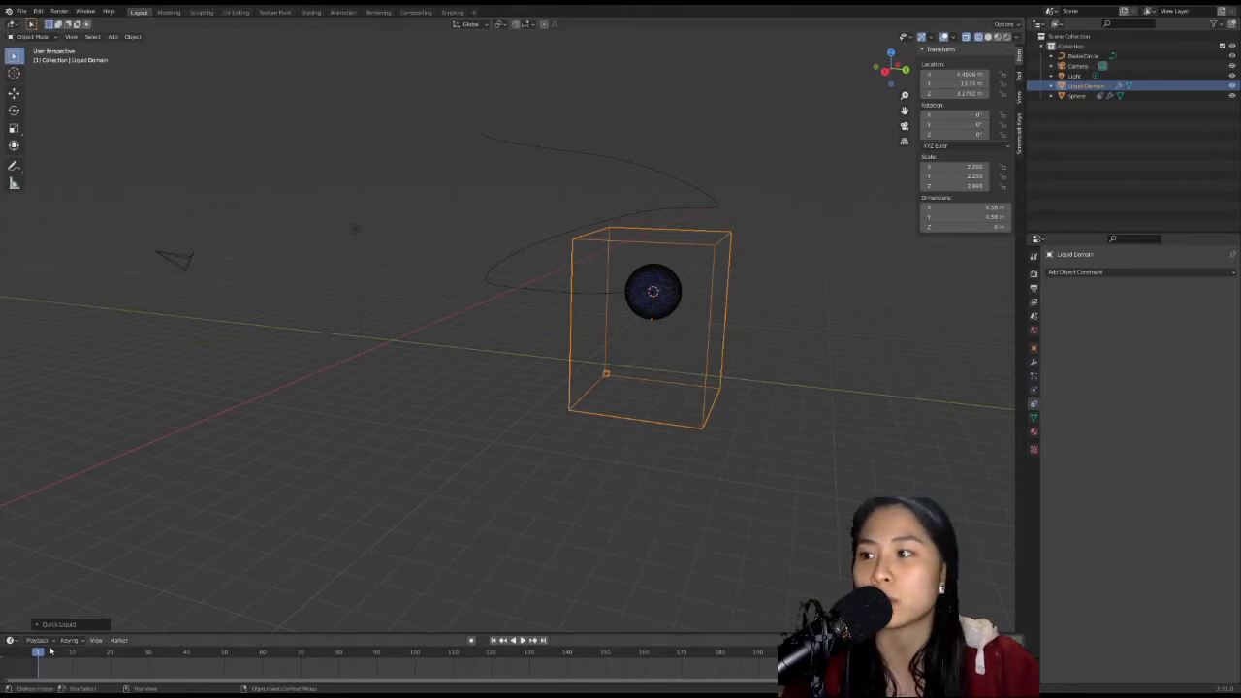
key("space")
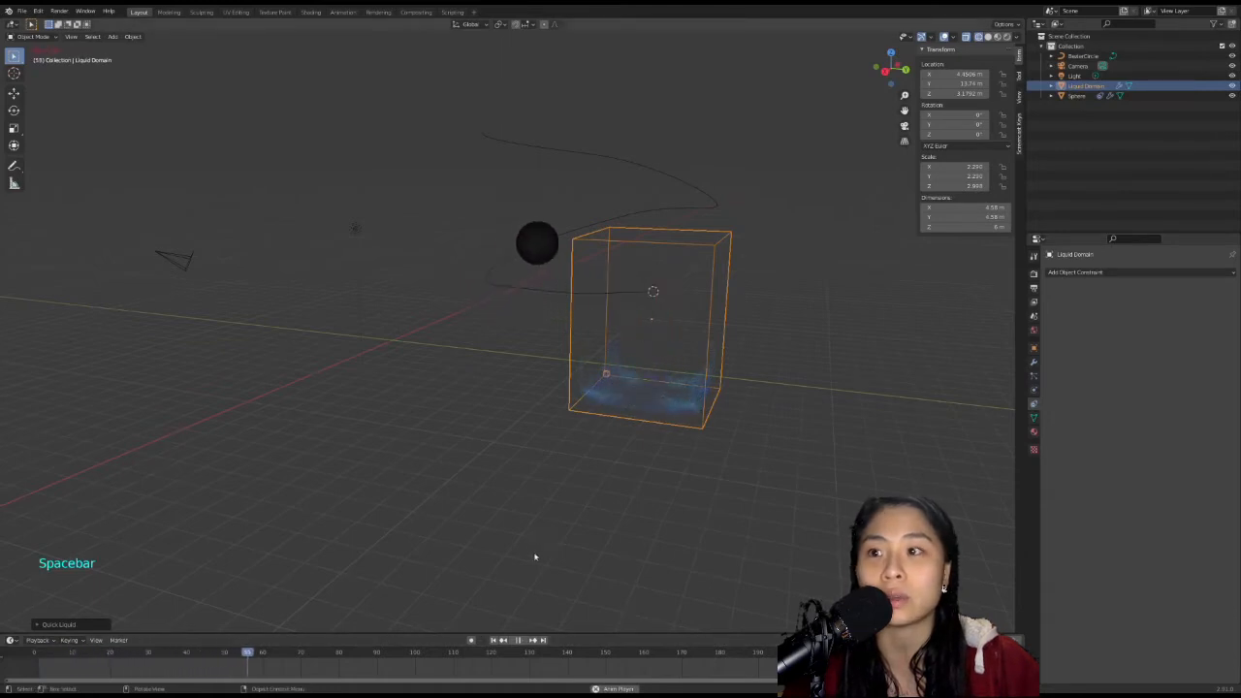
key("space")
left_click_drag(250, 656, 32, 657)
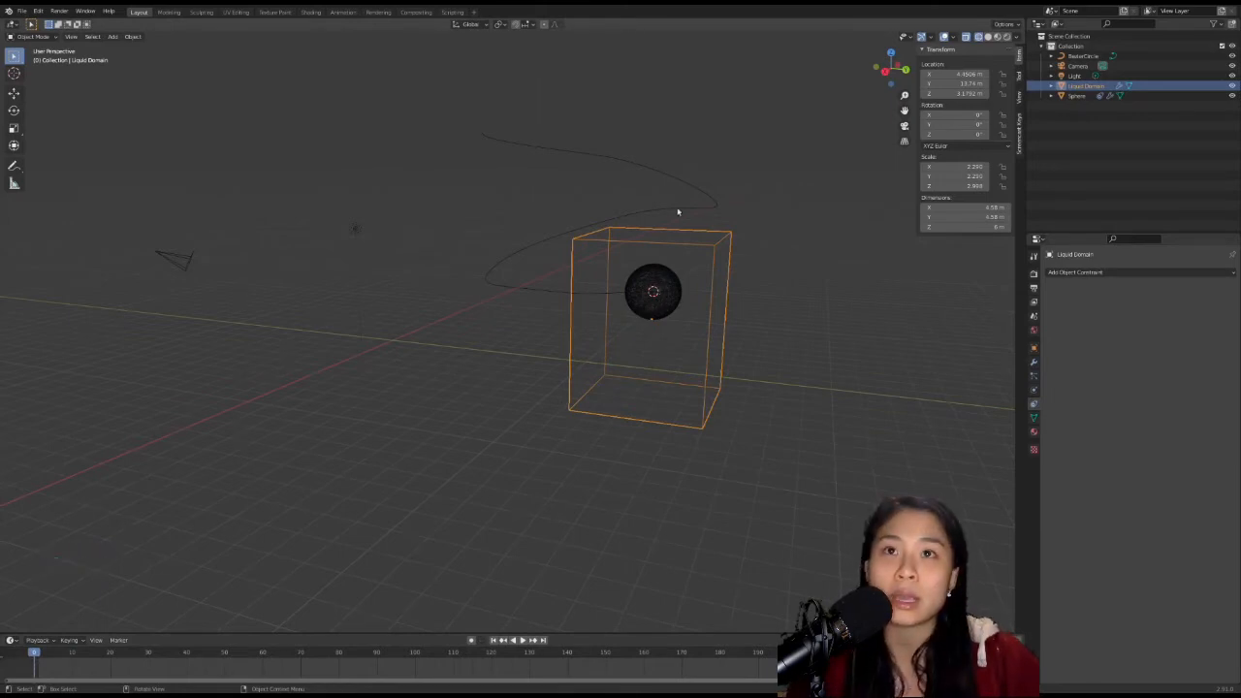
Scale the liquid domain up to about 11.3 × 11.3 × 14.8 m and move it over the spiral curve.
left_click(667, 234)
key("s")
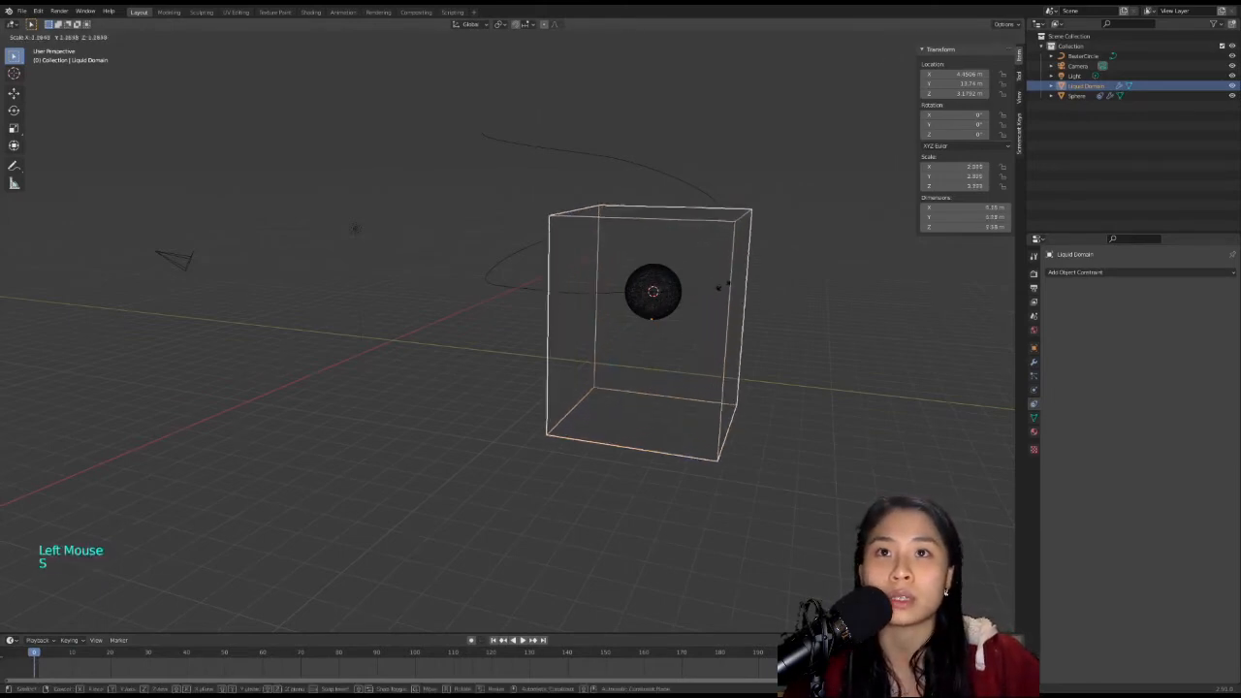
left_click(712, 300)
middle_click_drag(711, 300, 736, 289)
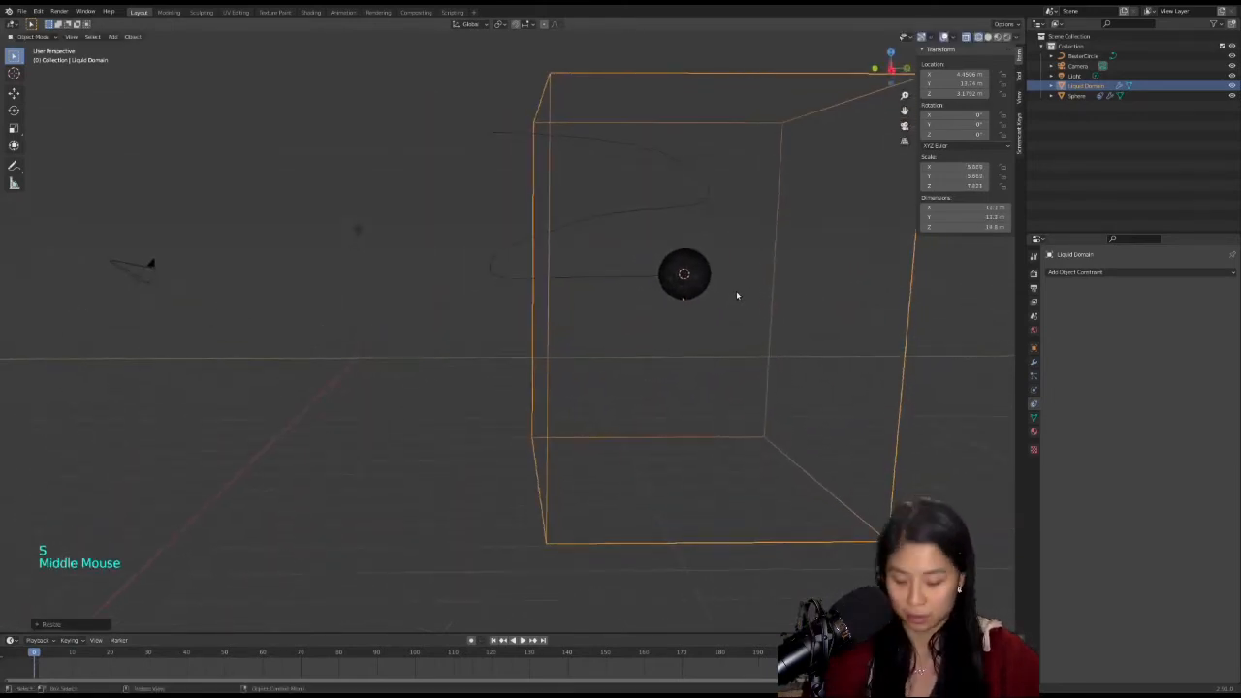
key("g")
left_click(652, 285)
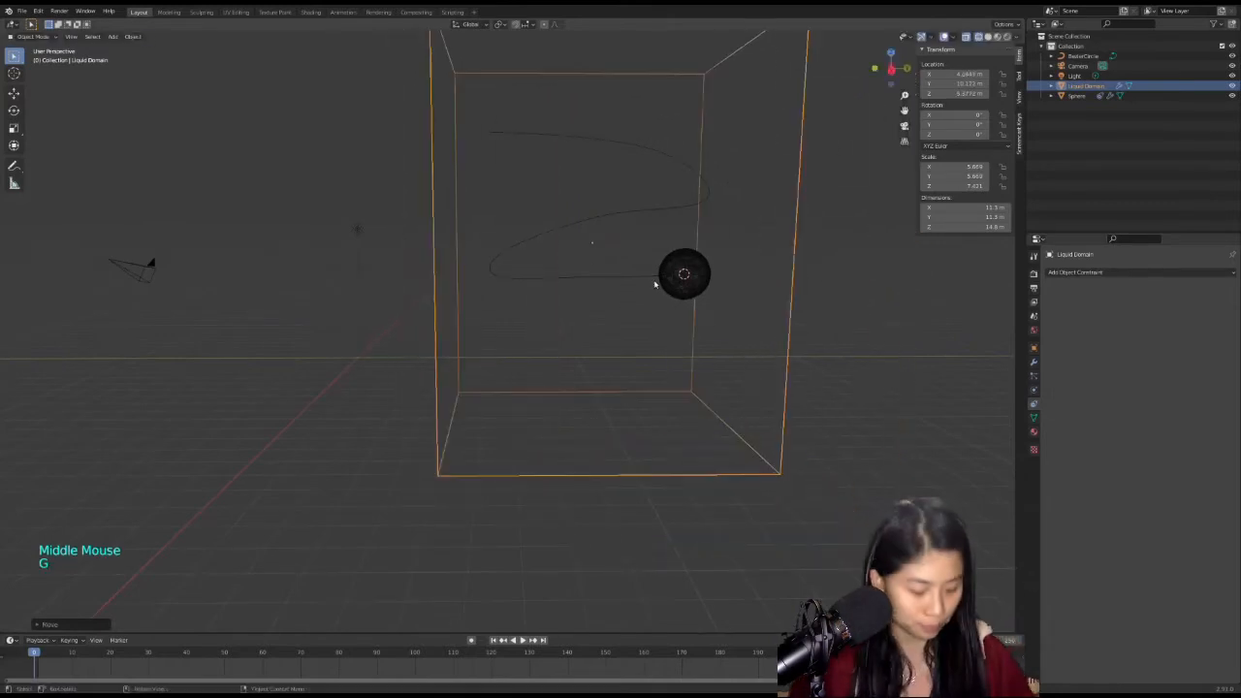
Center the domain on the spiral in top view, enlarge it to about 15.8 × 15.8 × 20.7 m, and preview frame 20.
key("KP_7")
key("g")
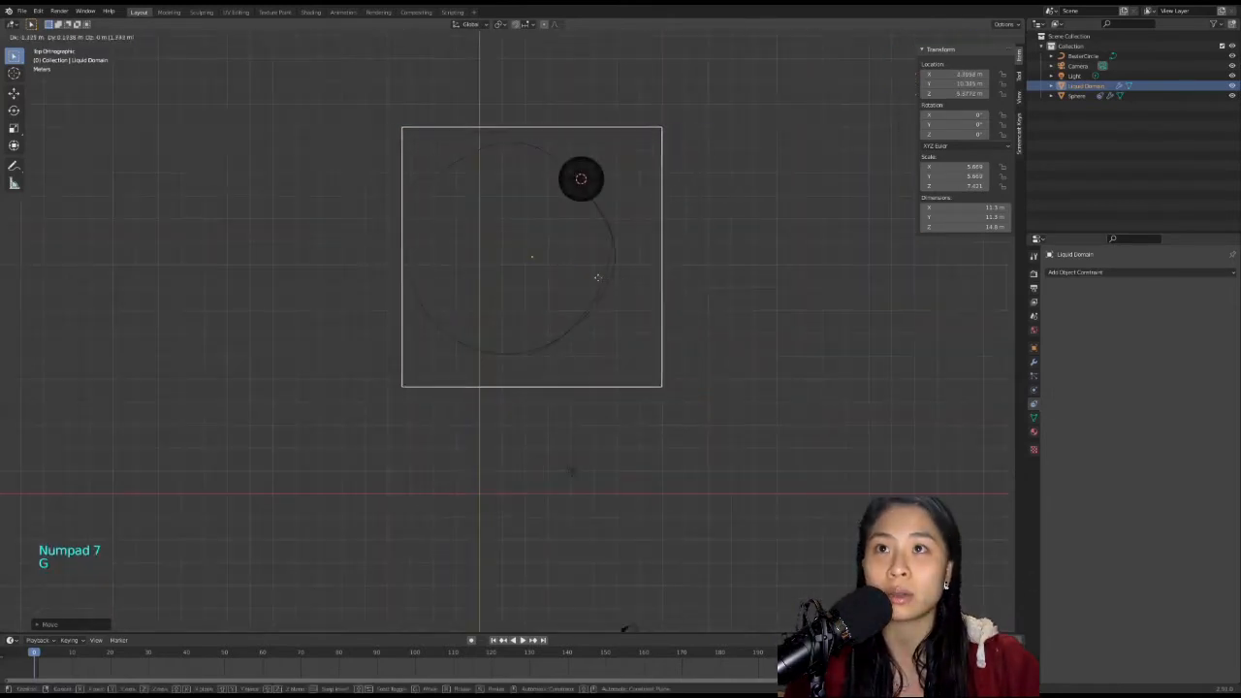
left_click(593, 277)
key("s")
left_click(671, 267)
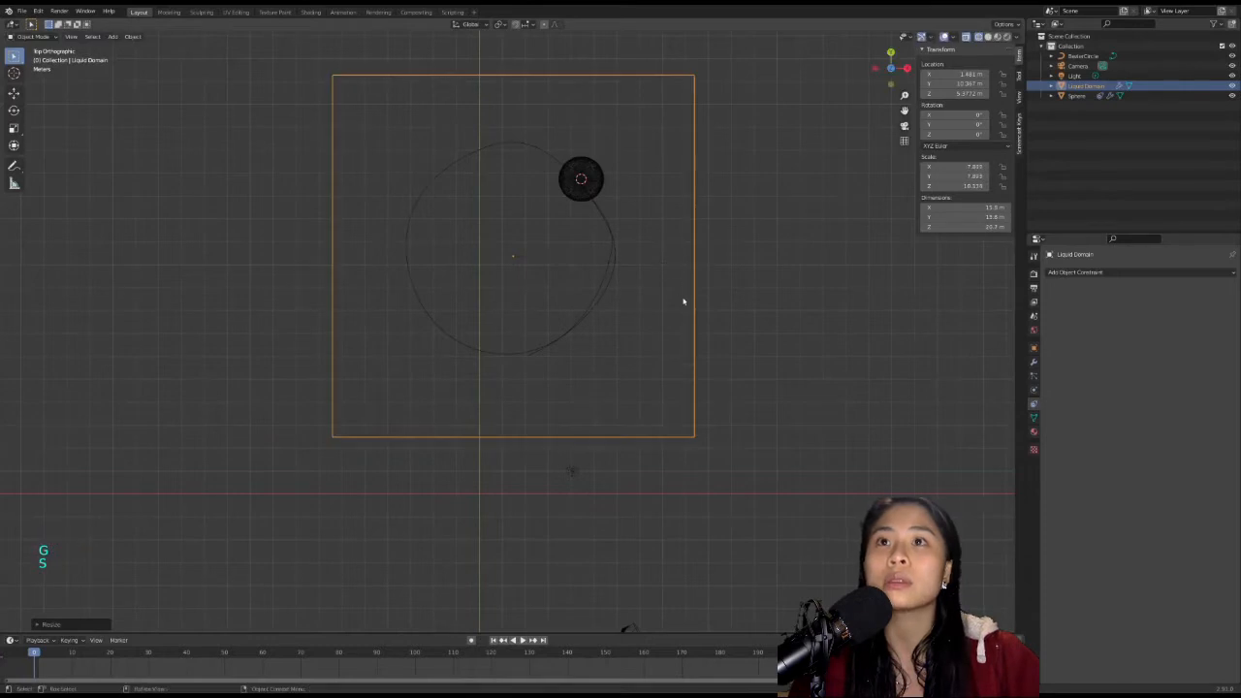
middle_click_drag(683, 299, 727, 201)
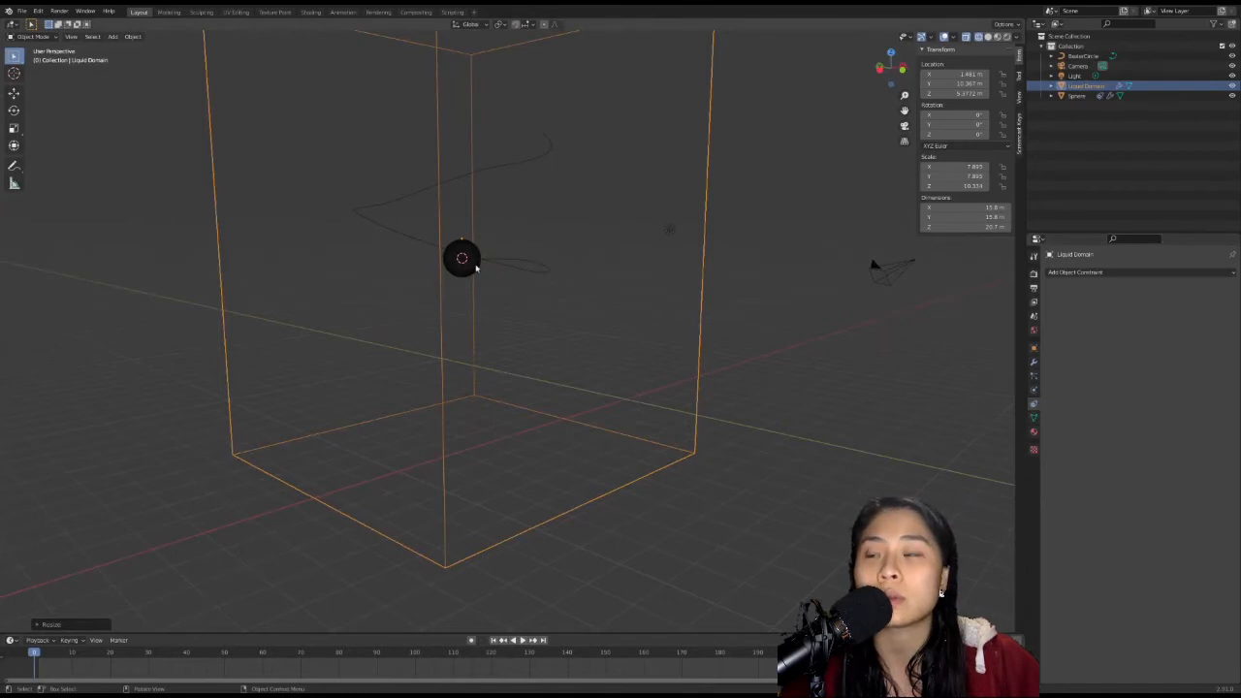
left_click_drag(34, 655, 109, 655)
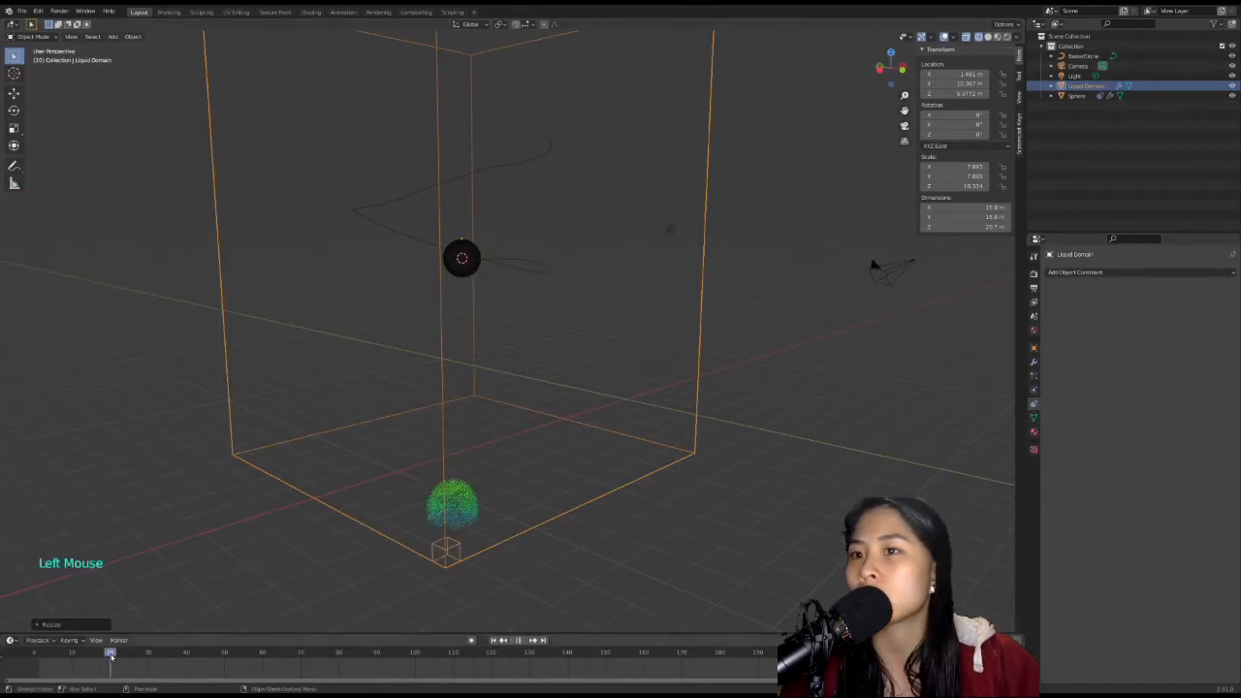
Set the sphere's fluid type to Flow, with flow type Liquid and flow behavior Inflow.
left_click(462, 270)
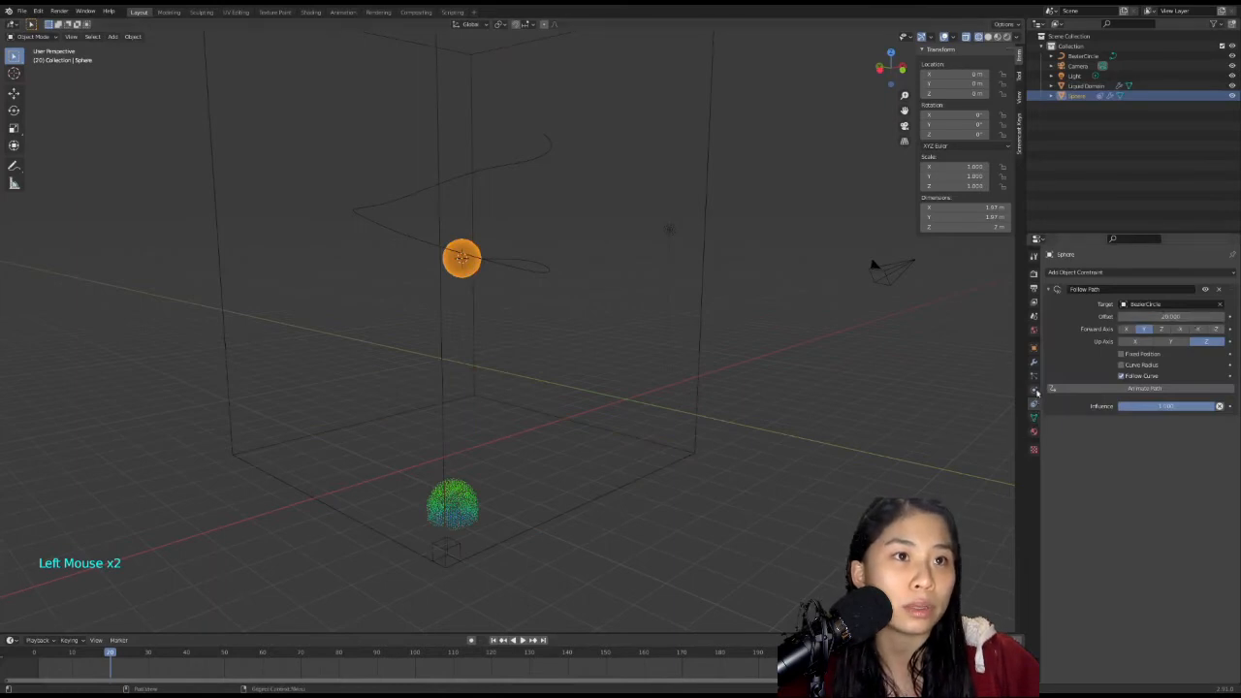
left_click(1033, 389)
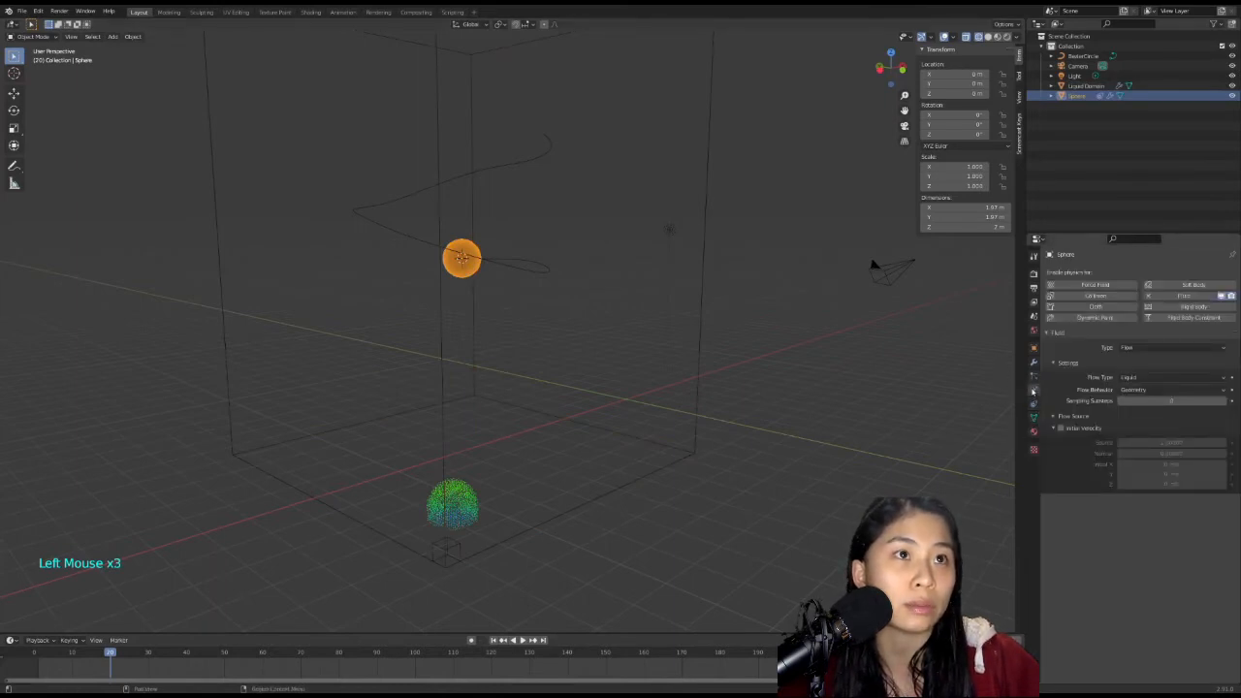
left_click(1149, 348)
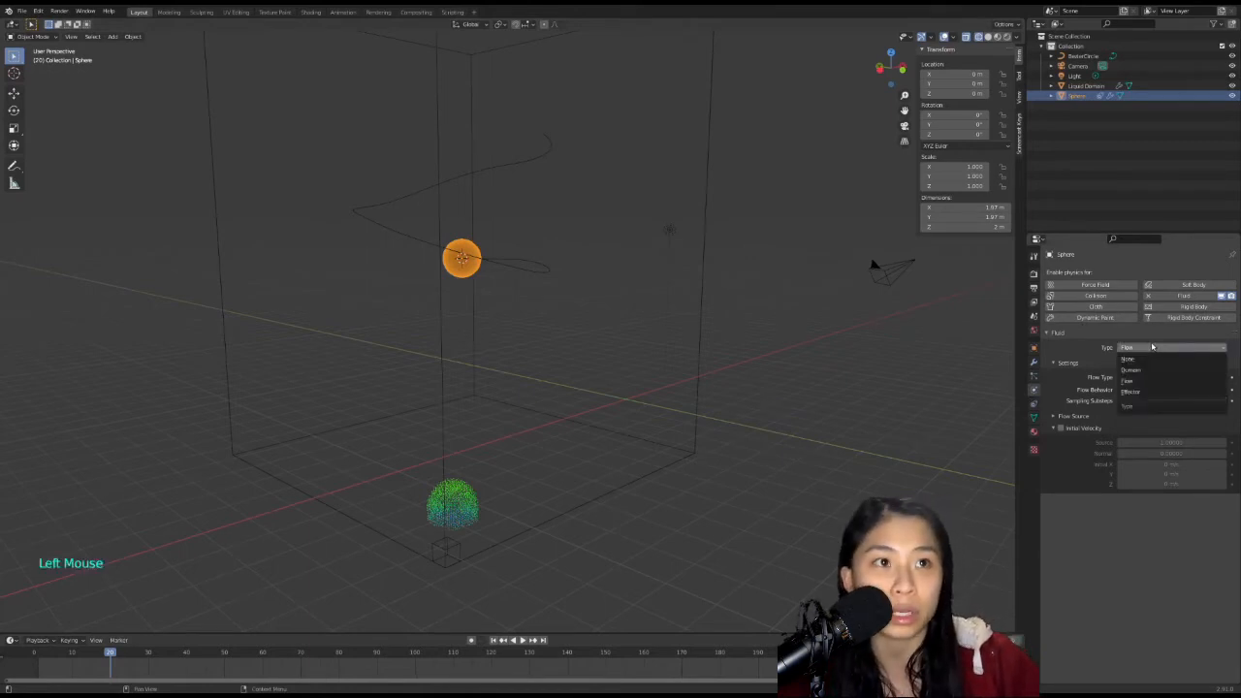
left_click(1146, 379)
left_click(1145, 377)
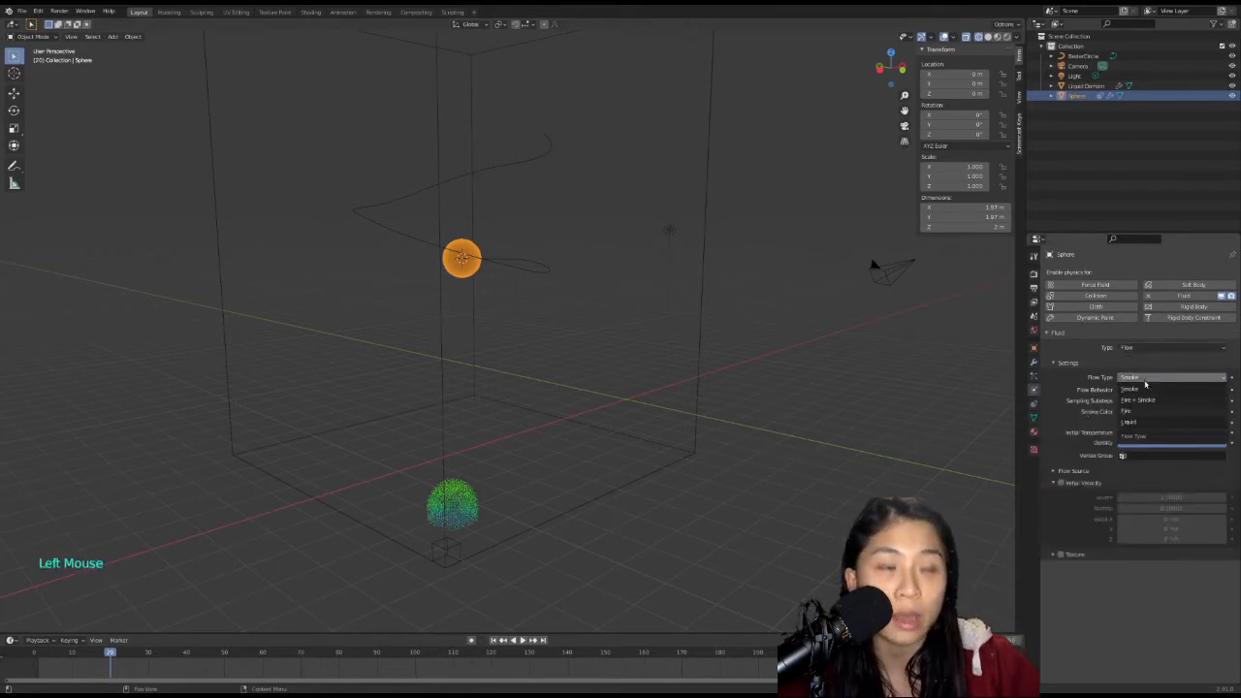
left_click(1134, 422)
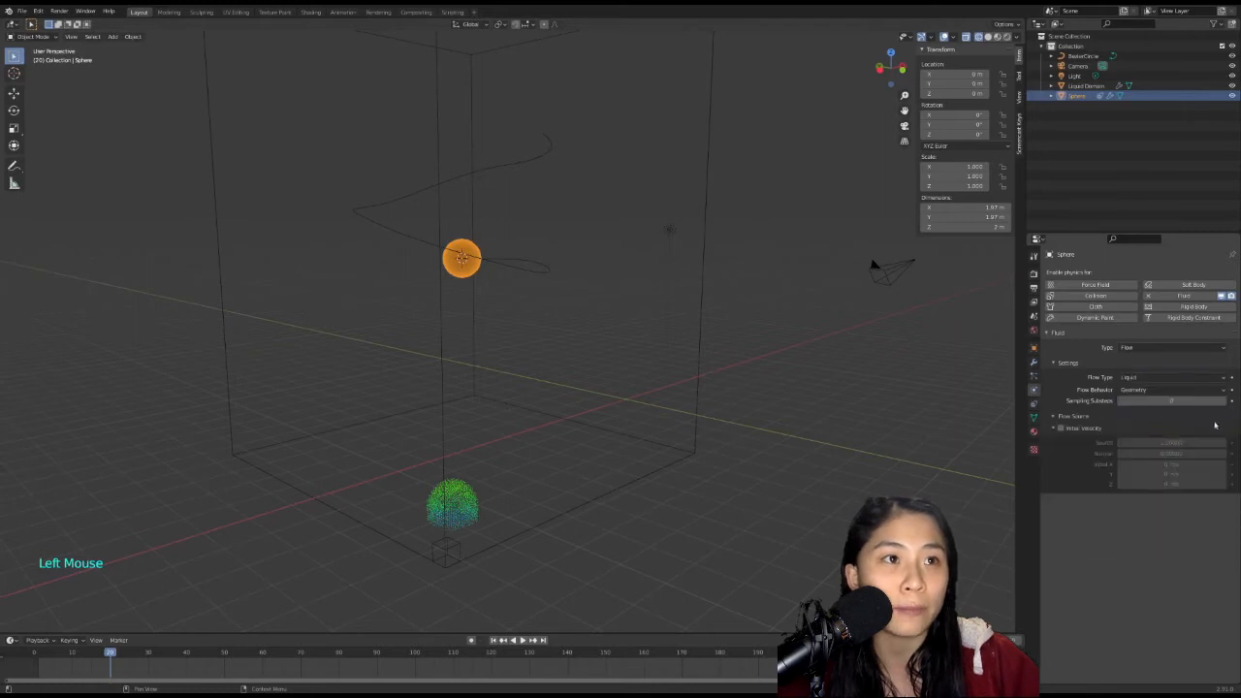
left_click(1154, 391)
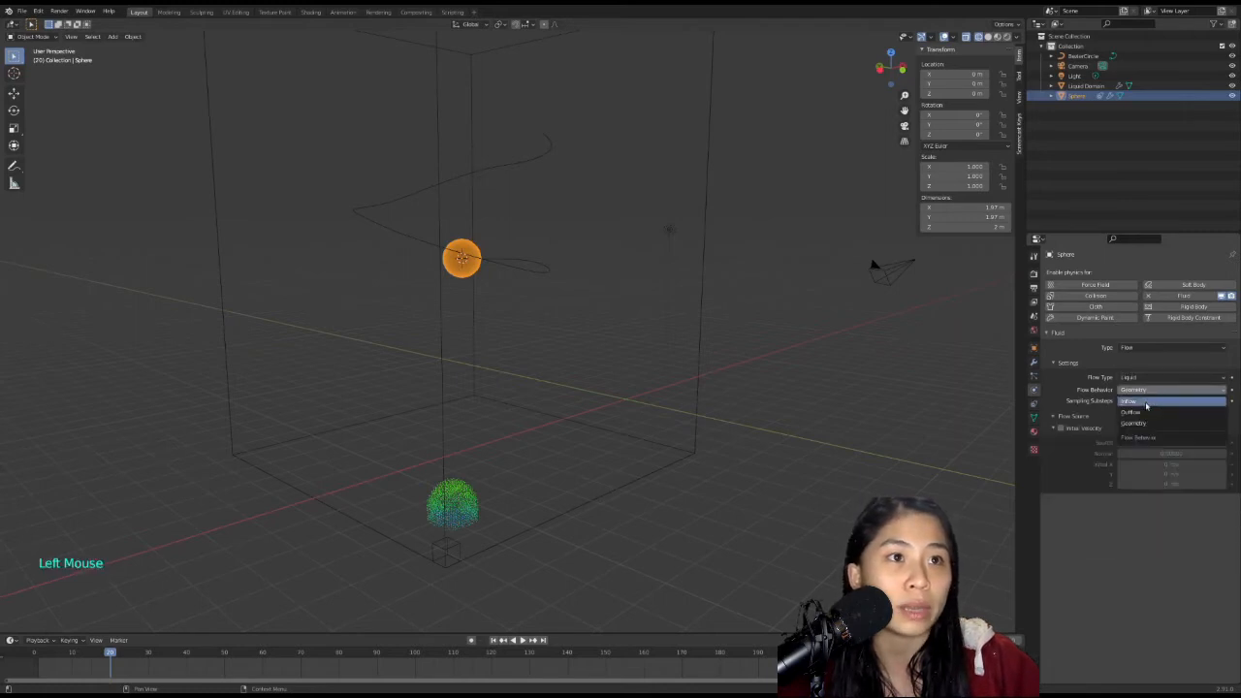
left_click(1149, 398)
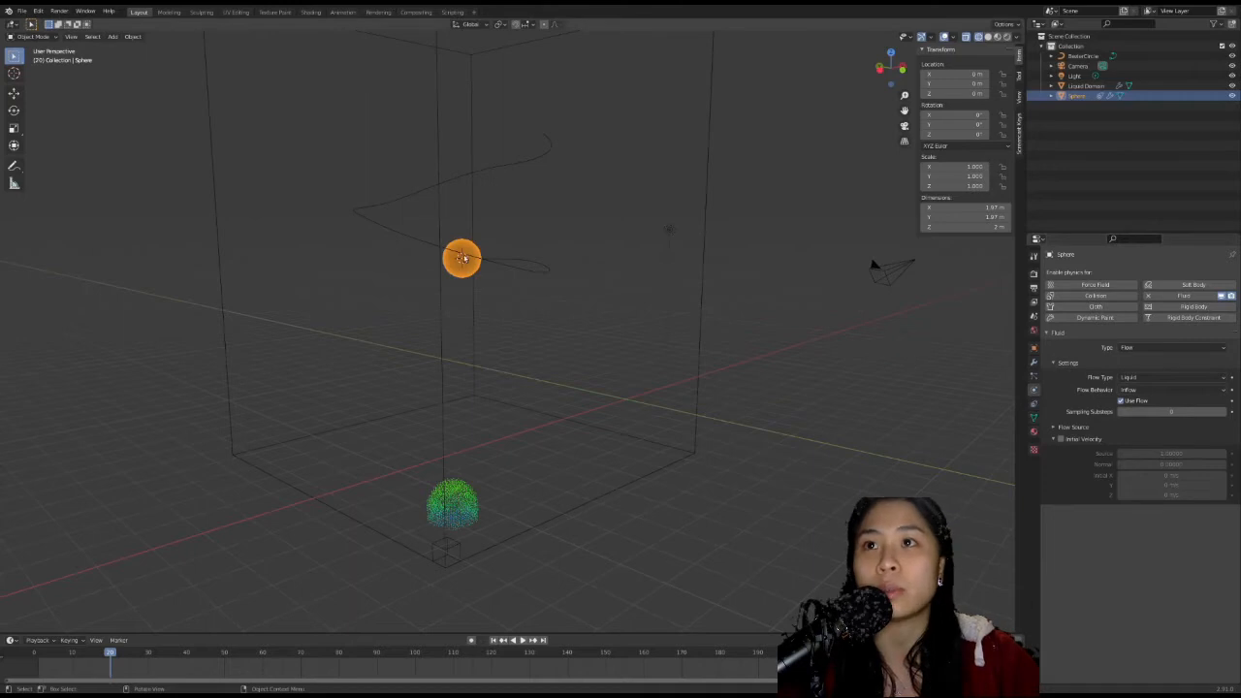
Set the liquid domain's resolution divisions to 50.
left_click(702, 237)
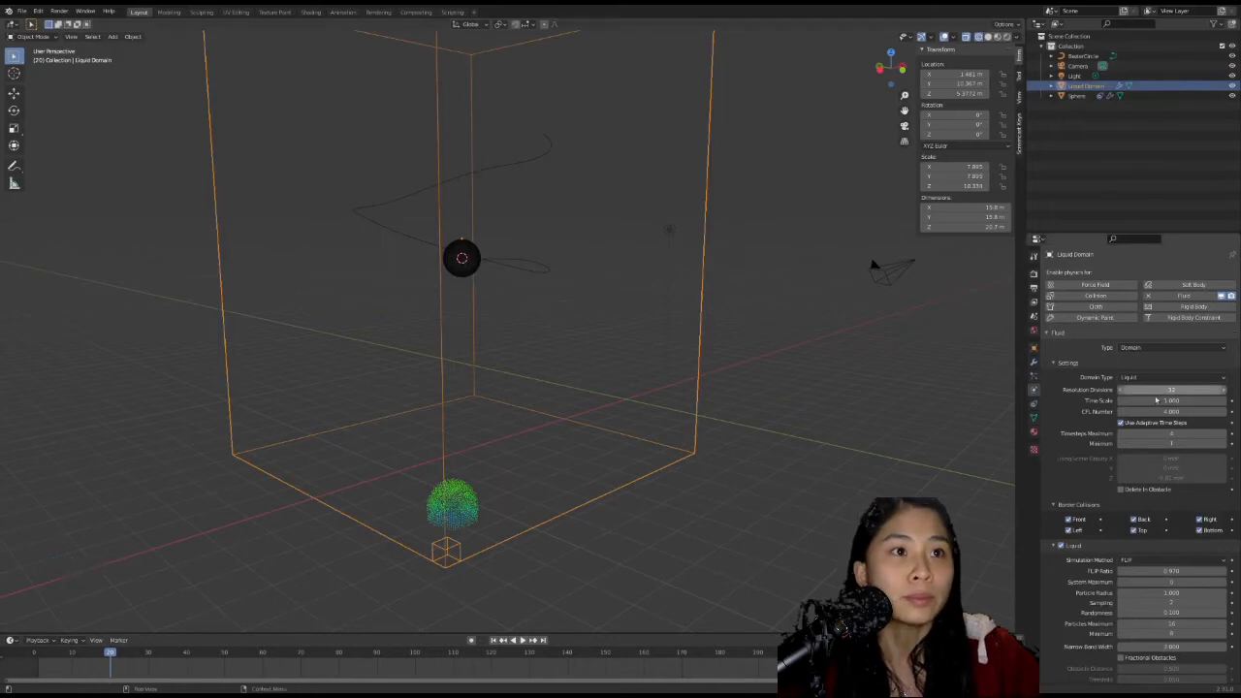
left_click(1143, 389)
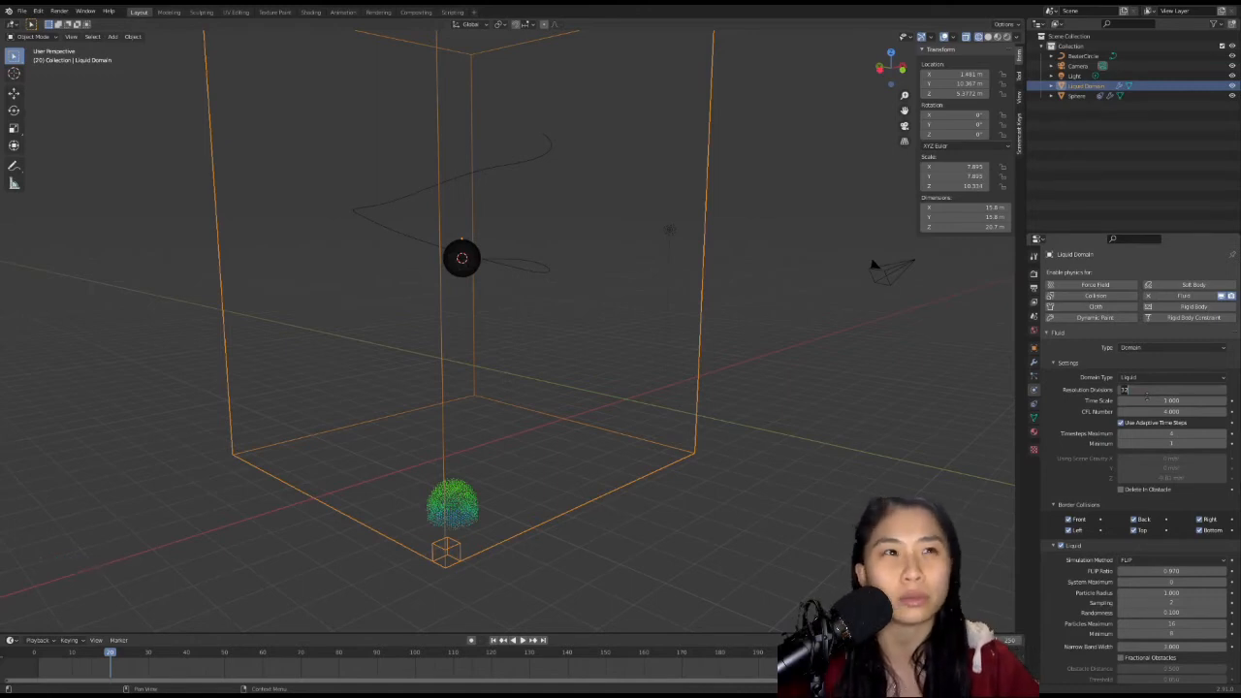
type("50")
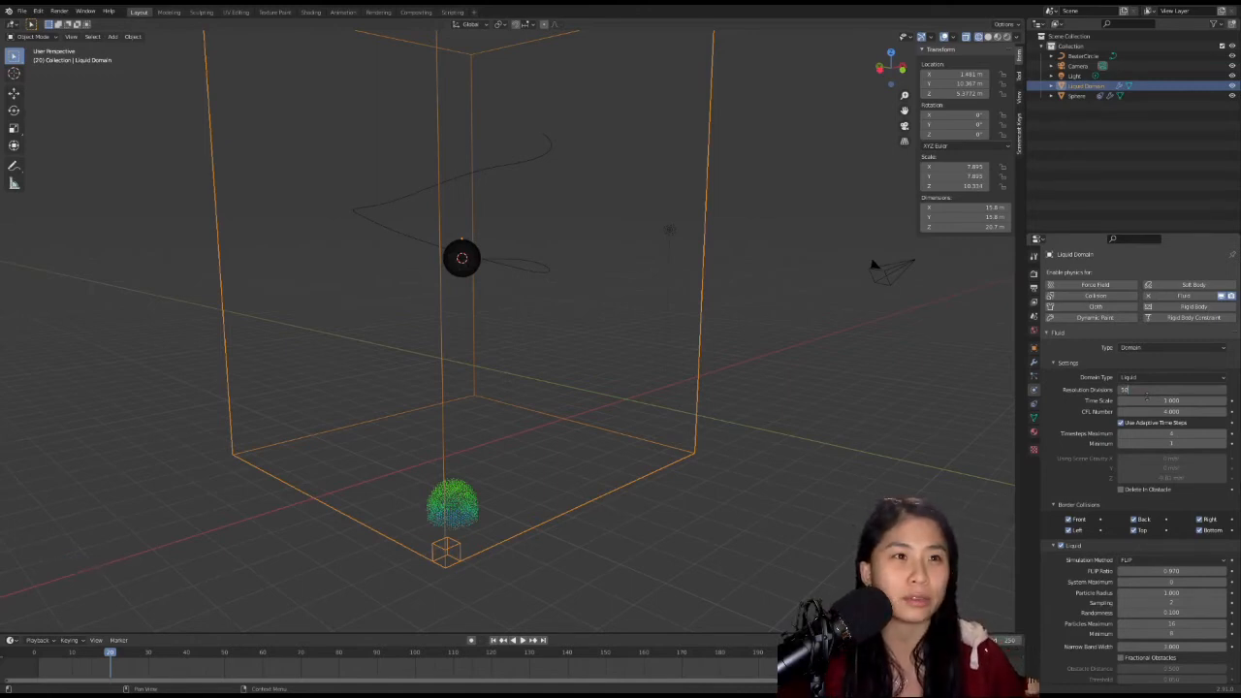
key("Return")
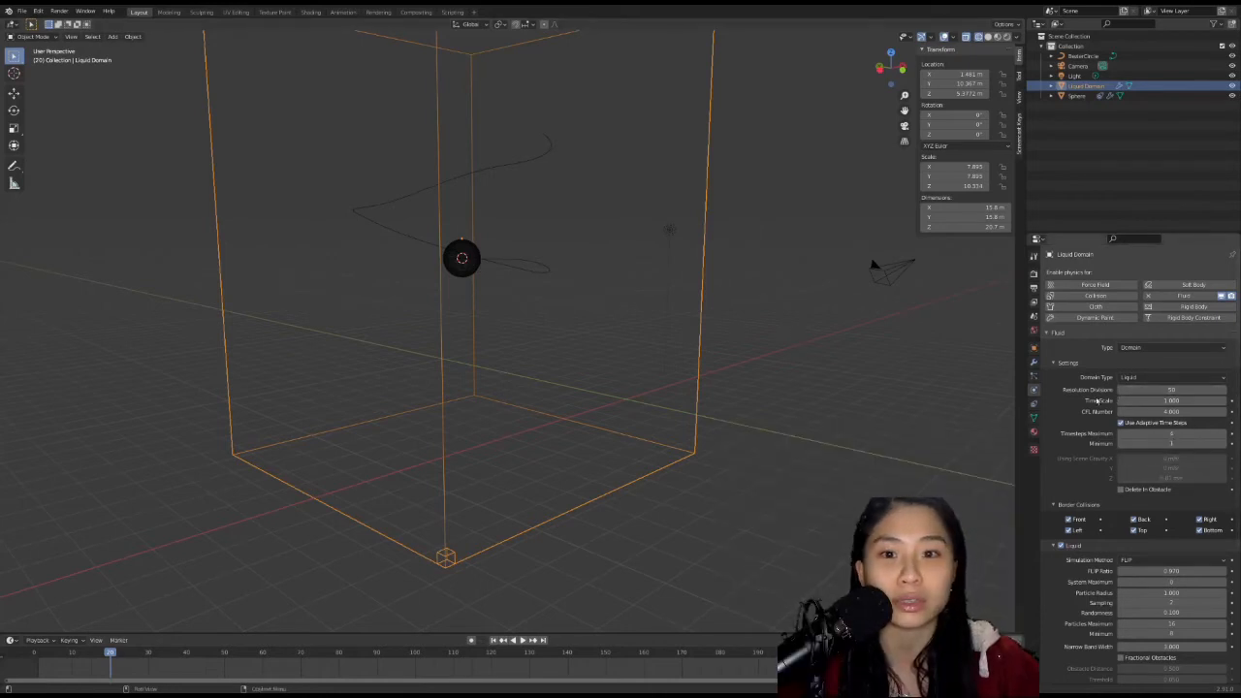
Disable the domain's Front, Back, Left and Right border collisions, keeping Top and Bottom enabled.
scroll(1143, 477, "down", 2)
scroll(1143, 478, "up", 1)
scroll(1143, 478, "down", 2)
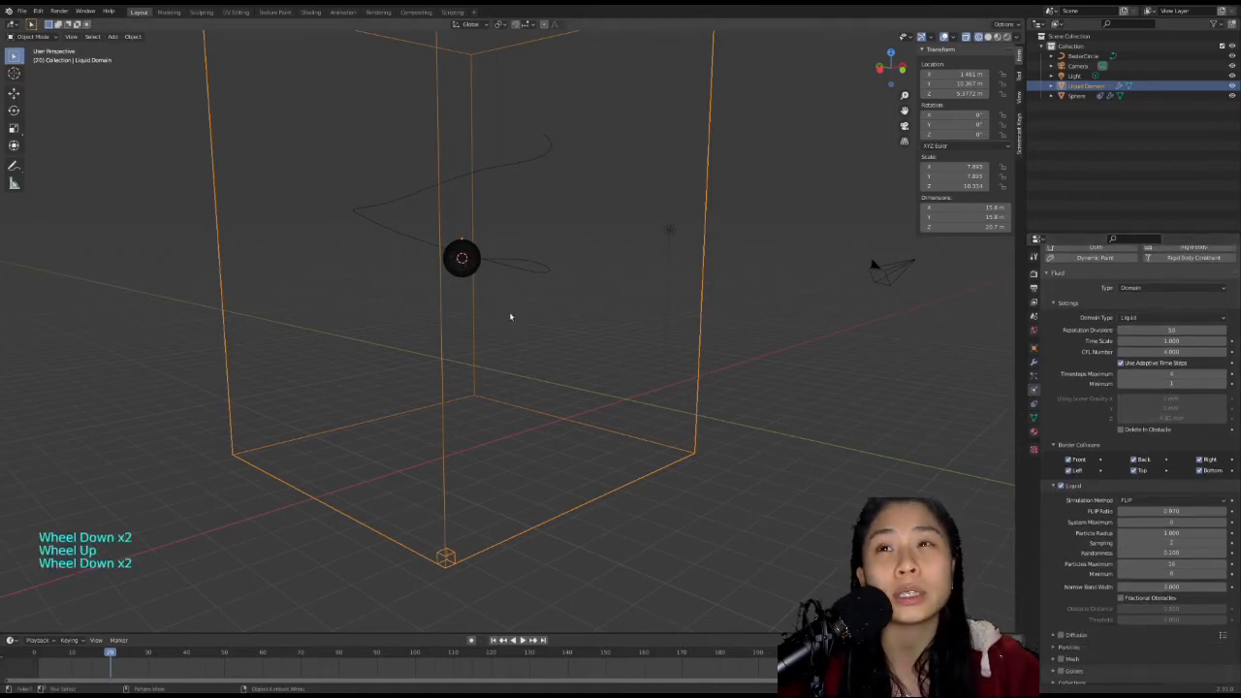
middle_click_drag(510, 316, 357, 433)
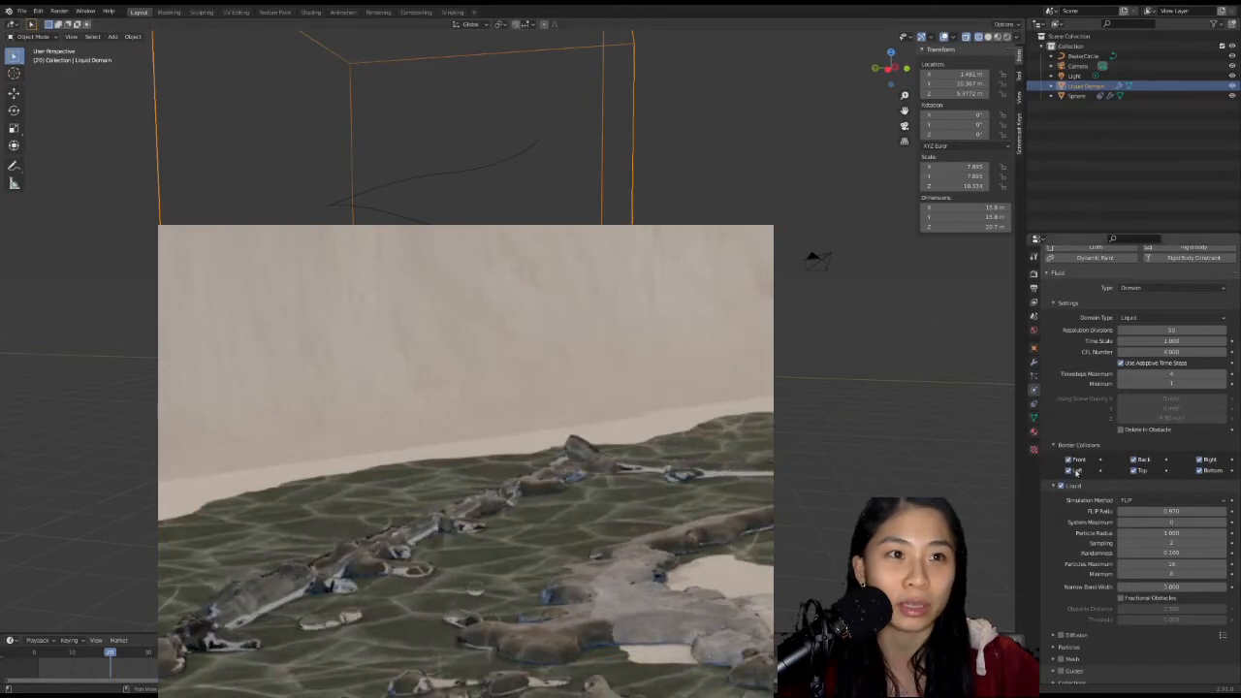
left_click(1069, 471)
left_click(1069, 461)
left_click(1144, 471)
left_click(1142, 461)
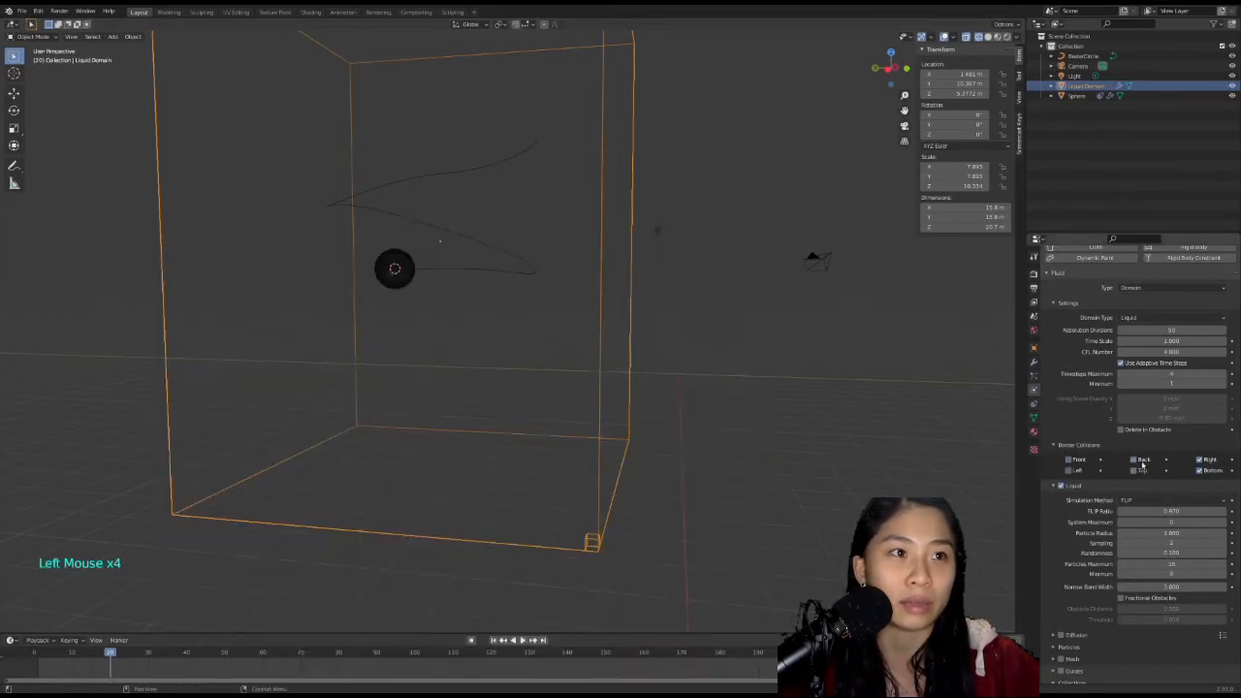
left_click(1200, 461)
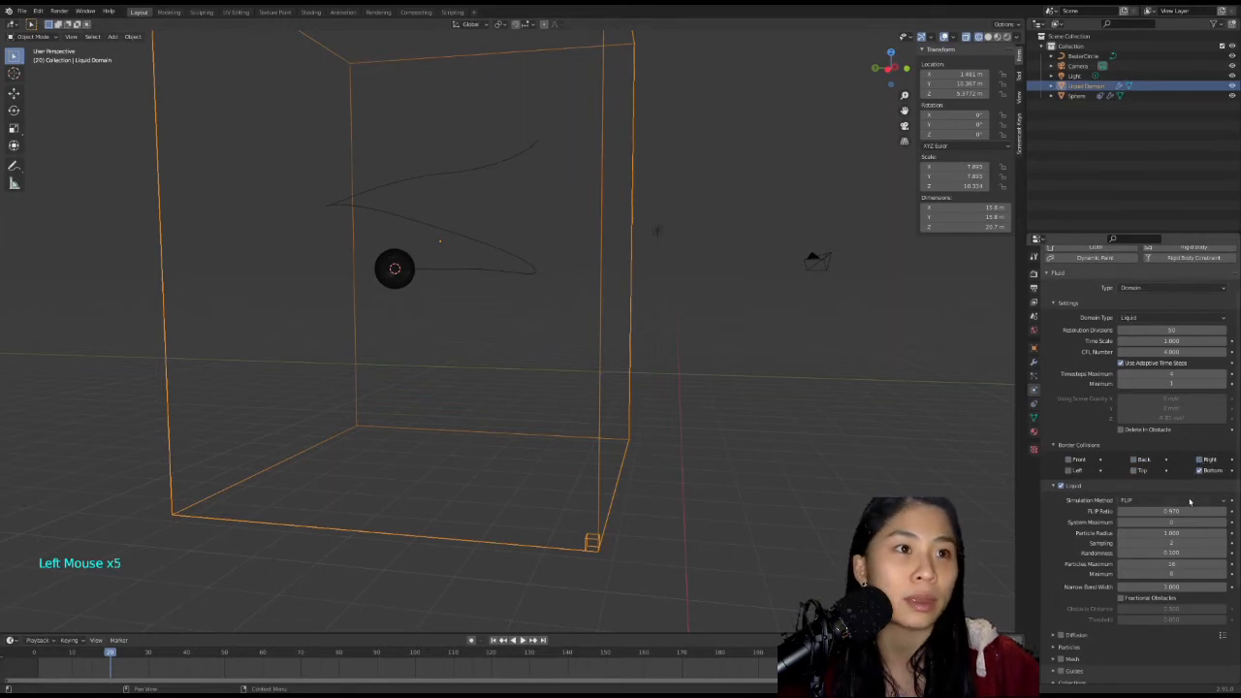
left_click(1132, 471)
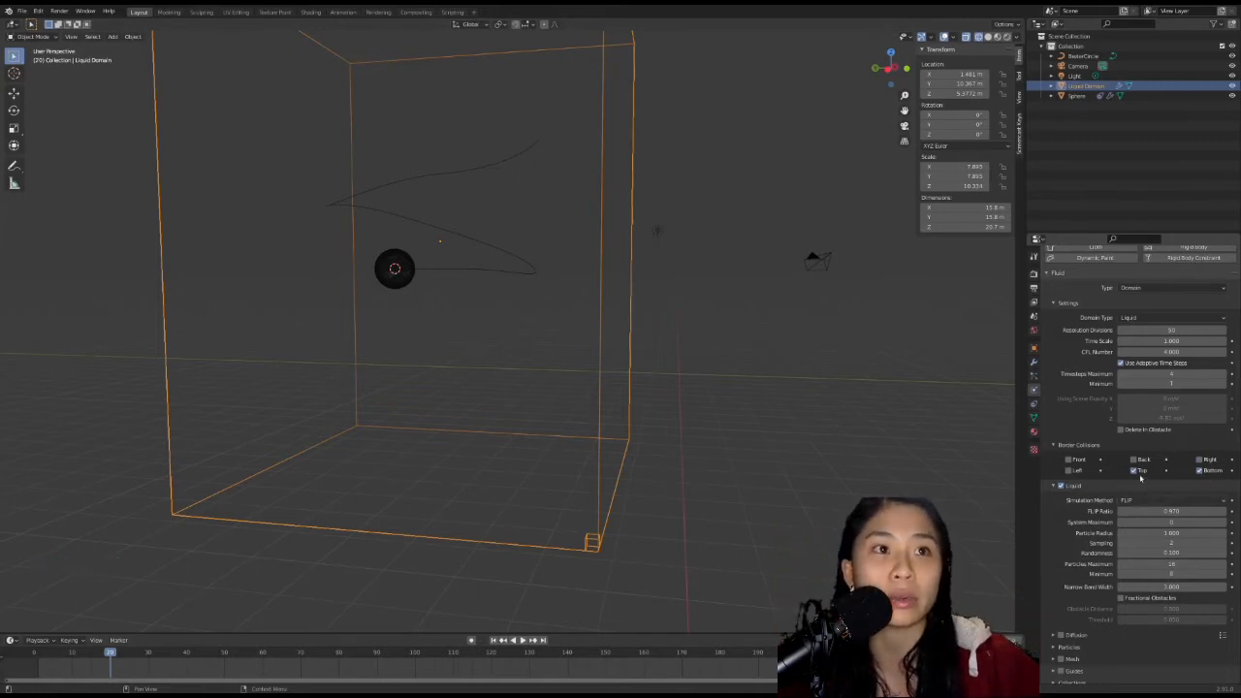
Set the liquid domain's cache start frame to 20.
scroll(1174, 478, "up", 3)
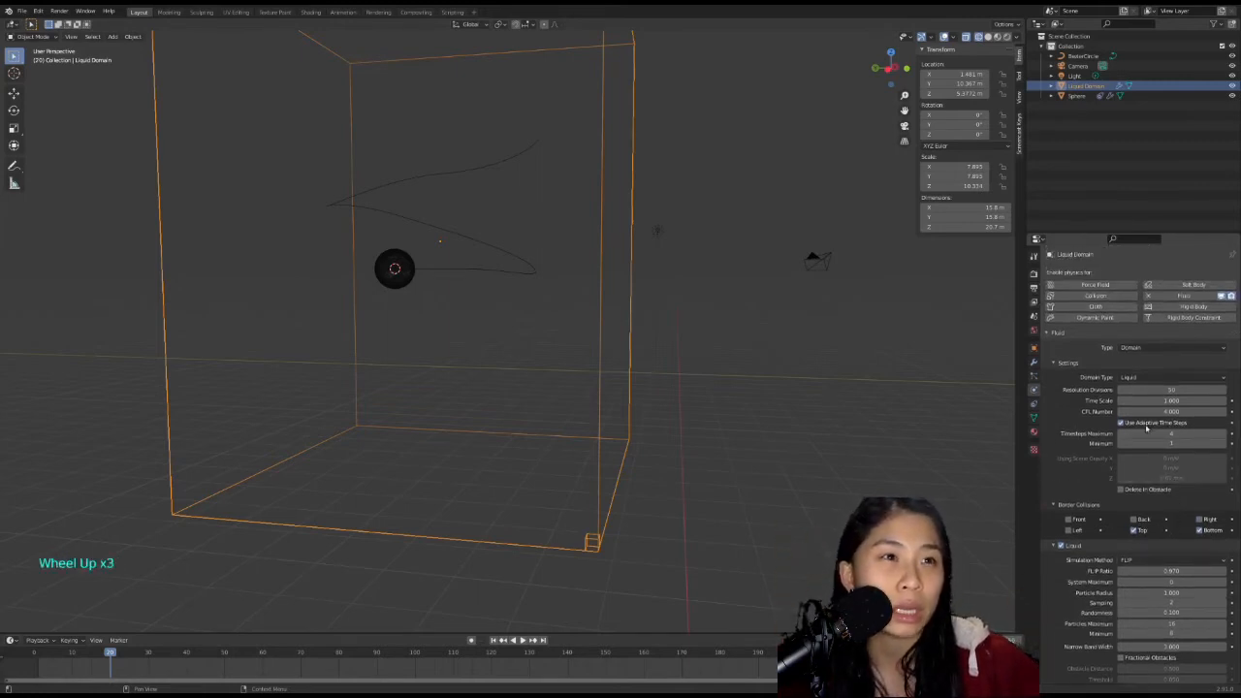
scroll(1147, 400, "up", 3)
scroll(1149, 407, "down", 7)
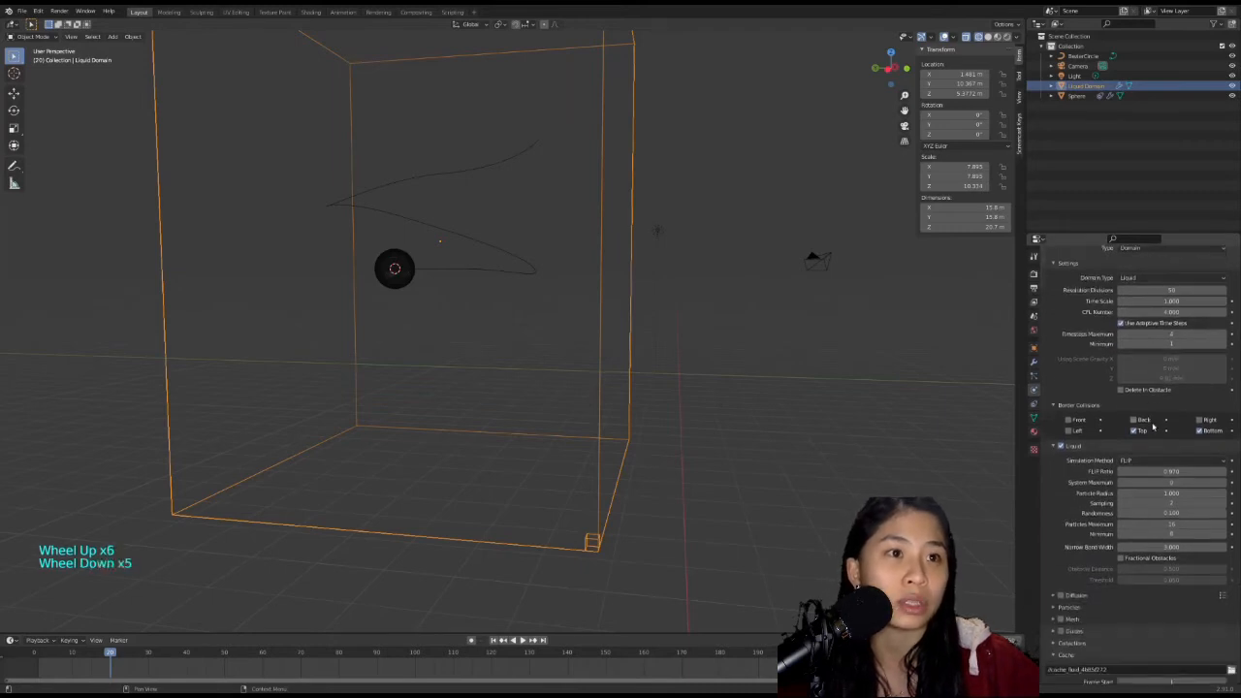
scroll(1152, 427, "down", 16)
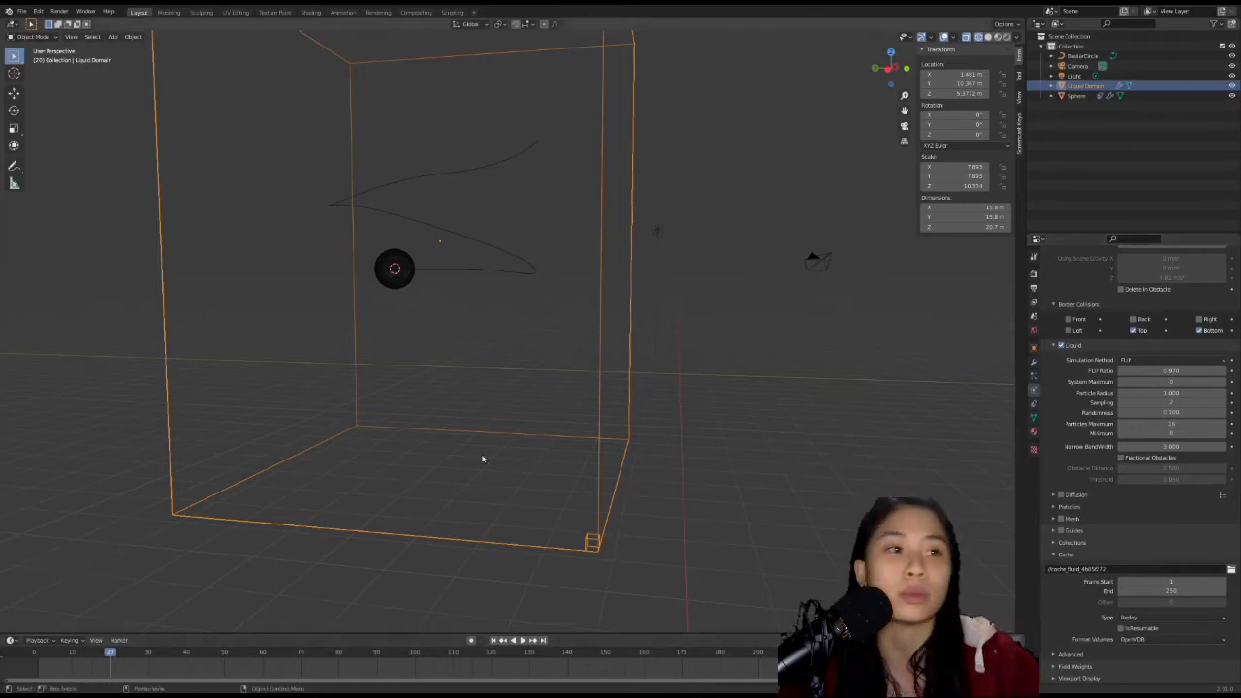
left_click(1201, 583)
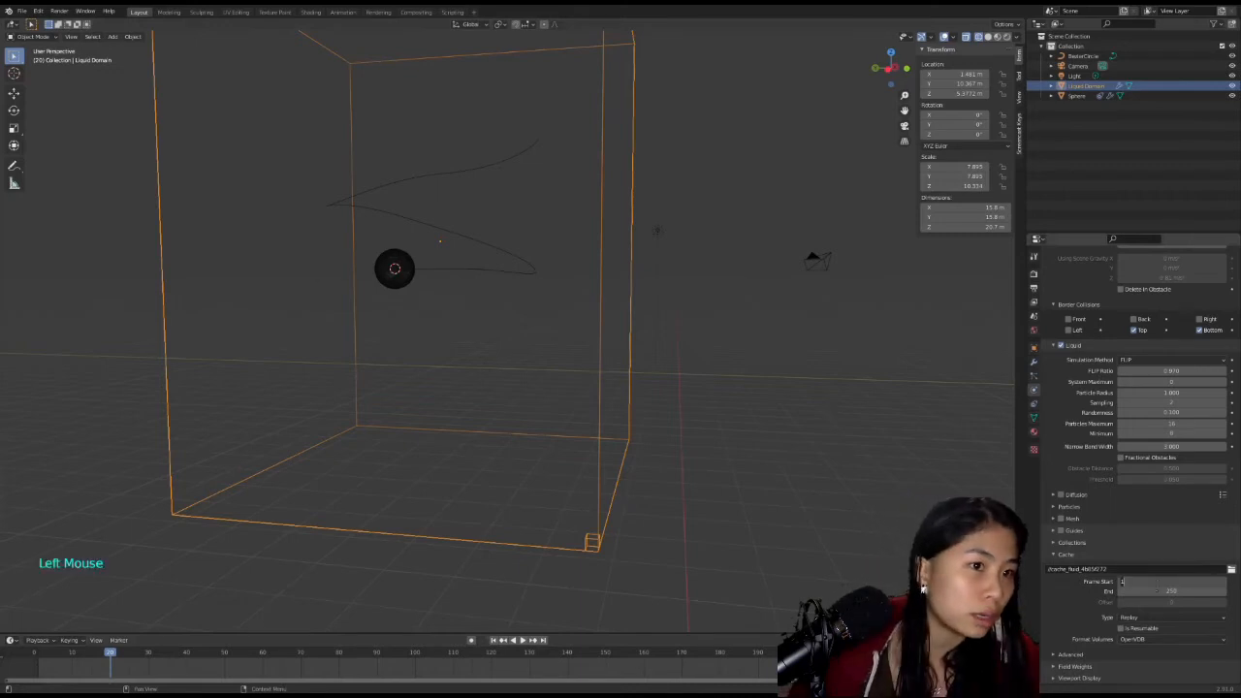
type("20")
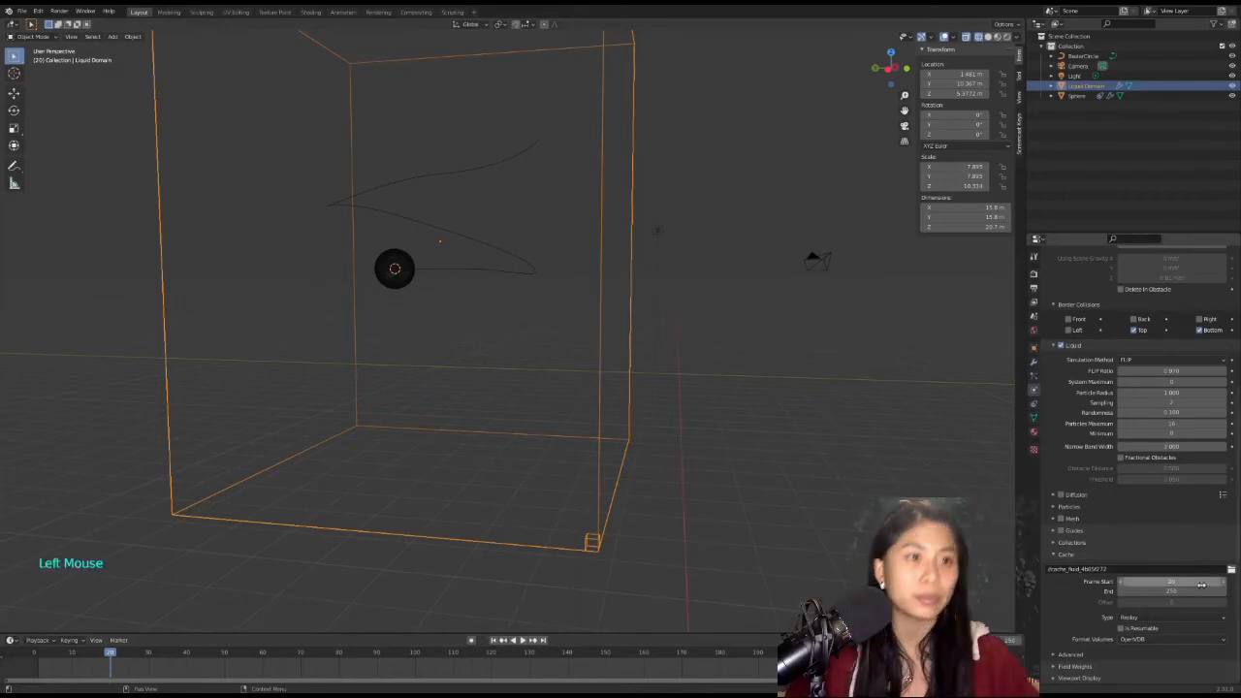
key("Tab")
Preview the sphere's position at frame 126 and set the domain's cache end frame to 200.
left_click(1180, 594)
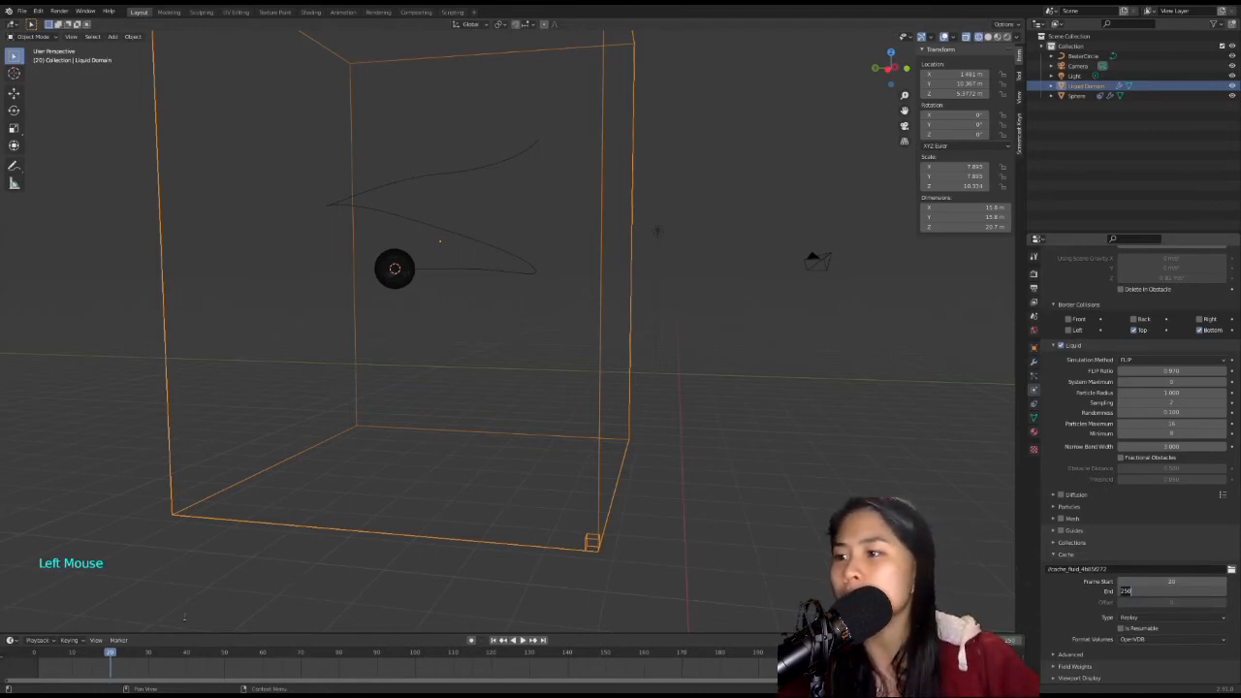
left_click_drag(124, 656, 513, 624)
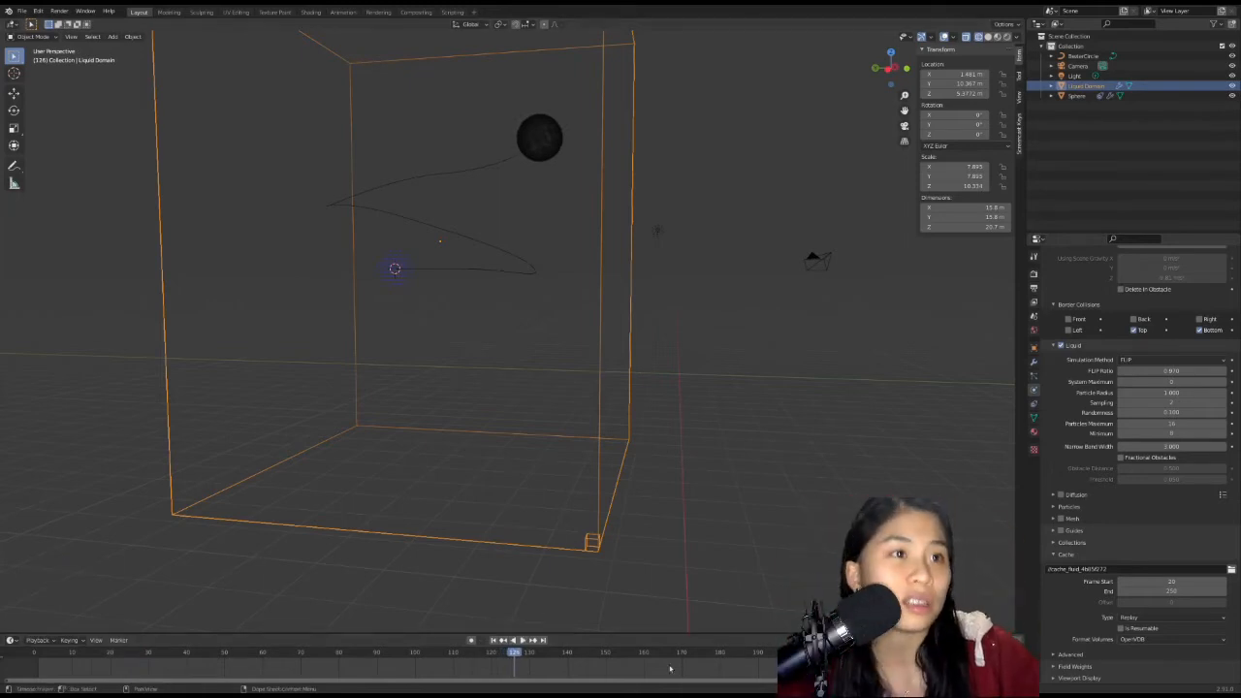
left_click(1165, 591)
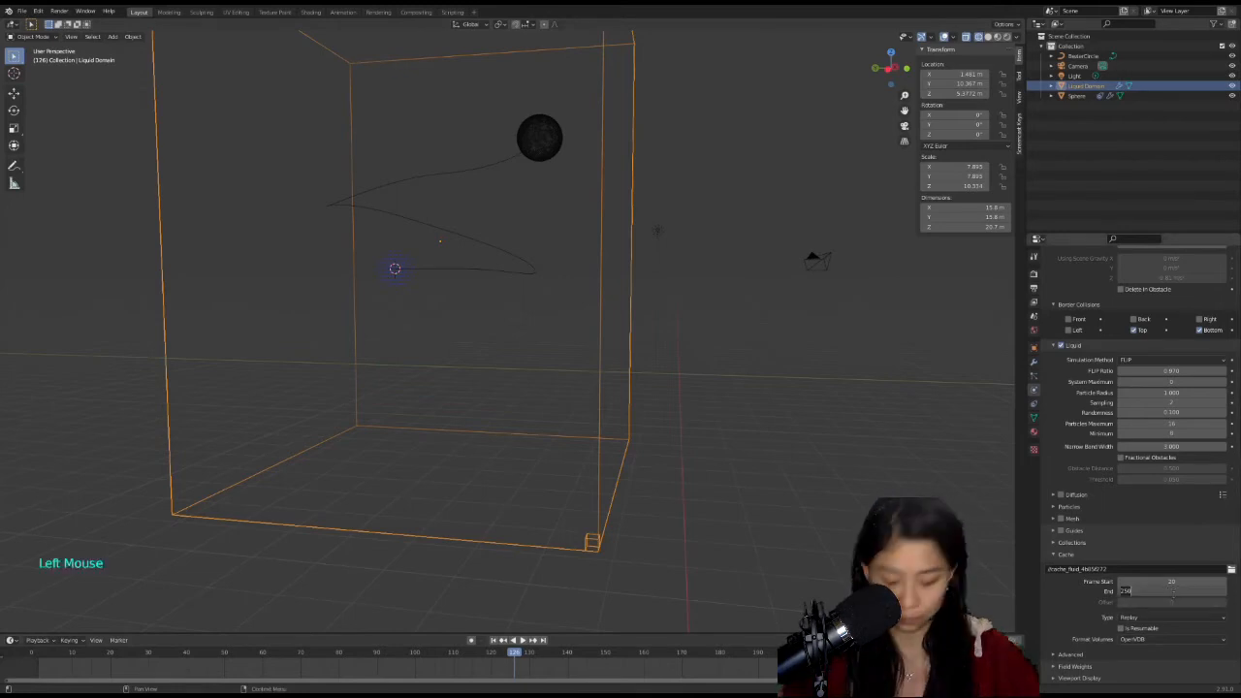
type("200")
key("Return")
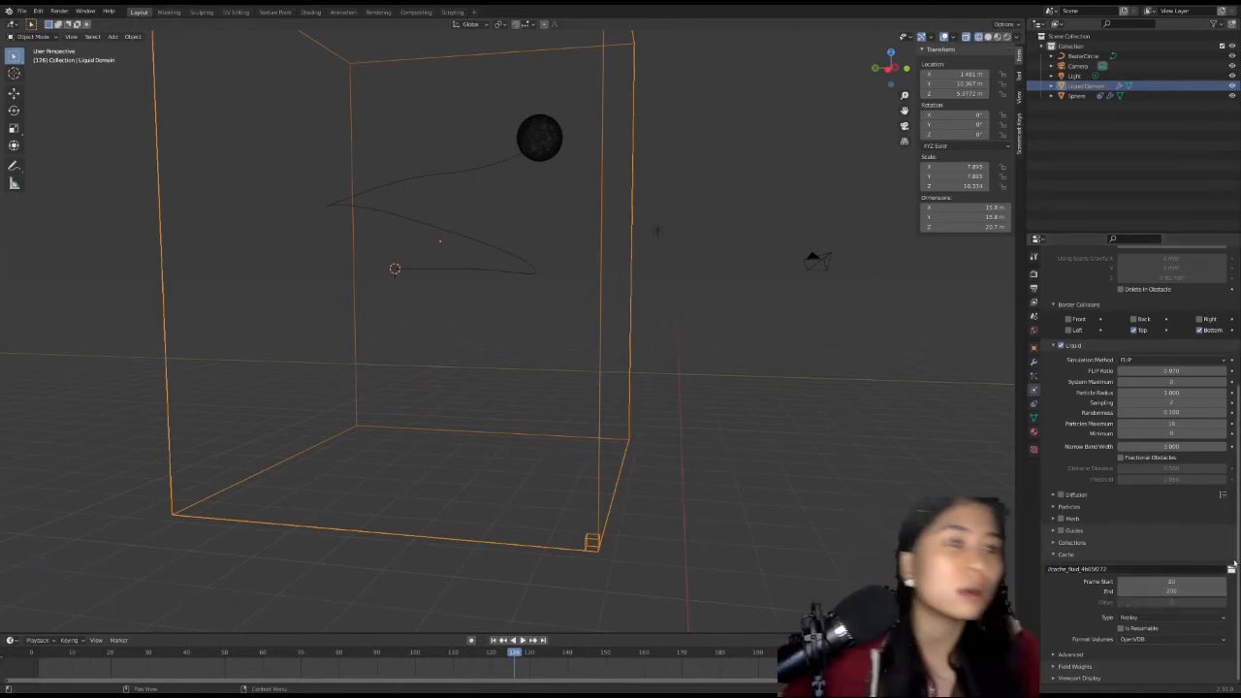
Set the domain's cache type to Modular, make the cache resumable, and choose a different cache folder.
left_click(1145, 617)
left_click(1141, 638)
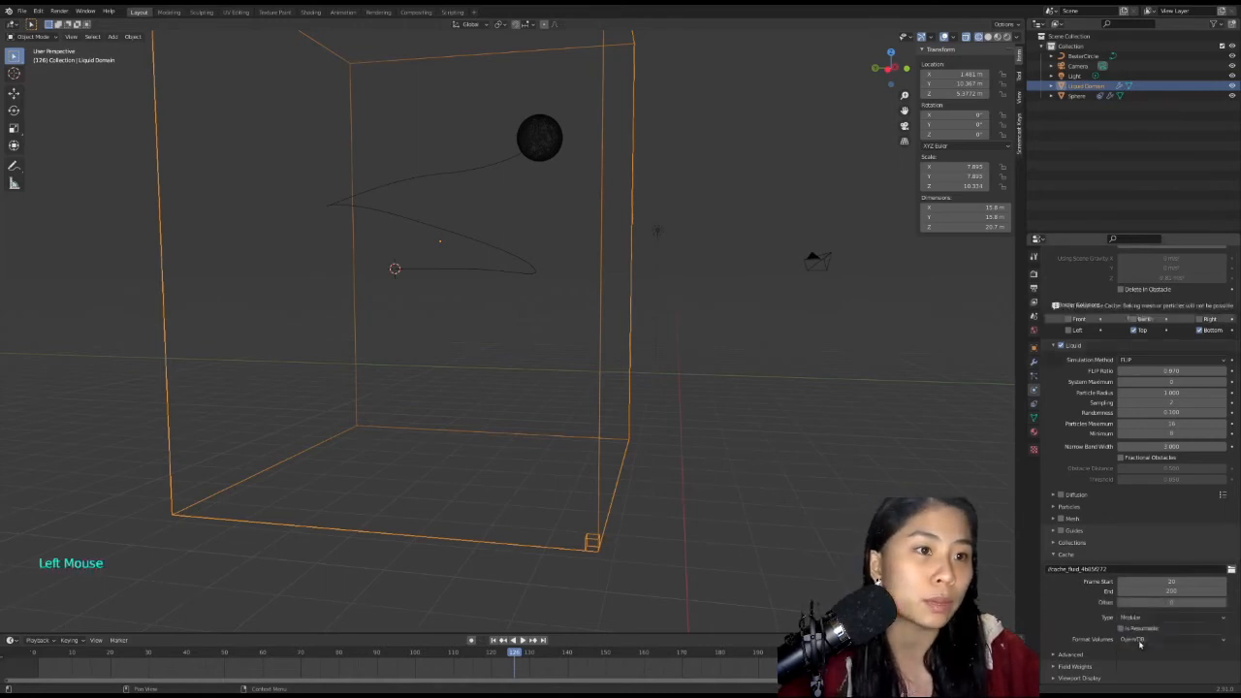
scroll(1147, 664, "down", 1)
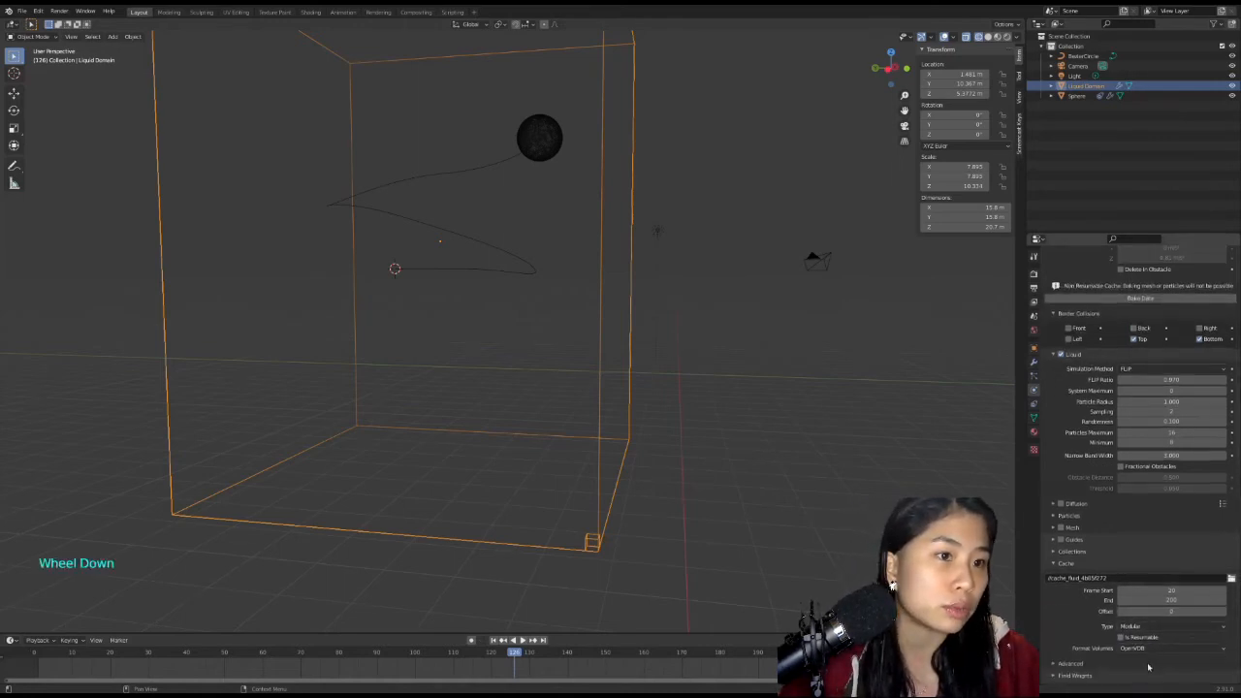
left_click(1125, 644)
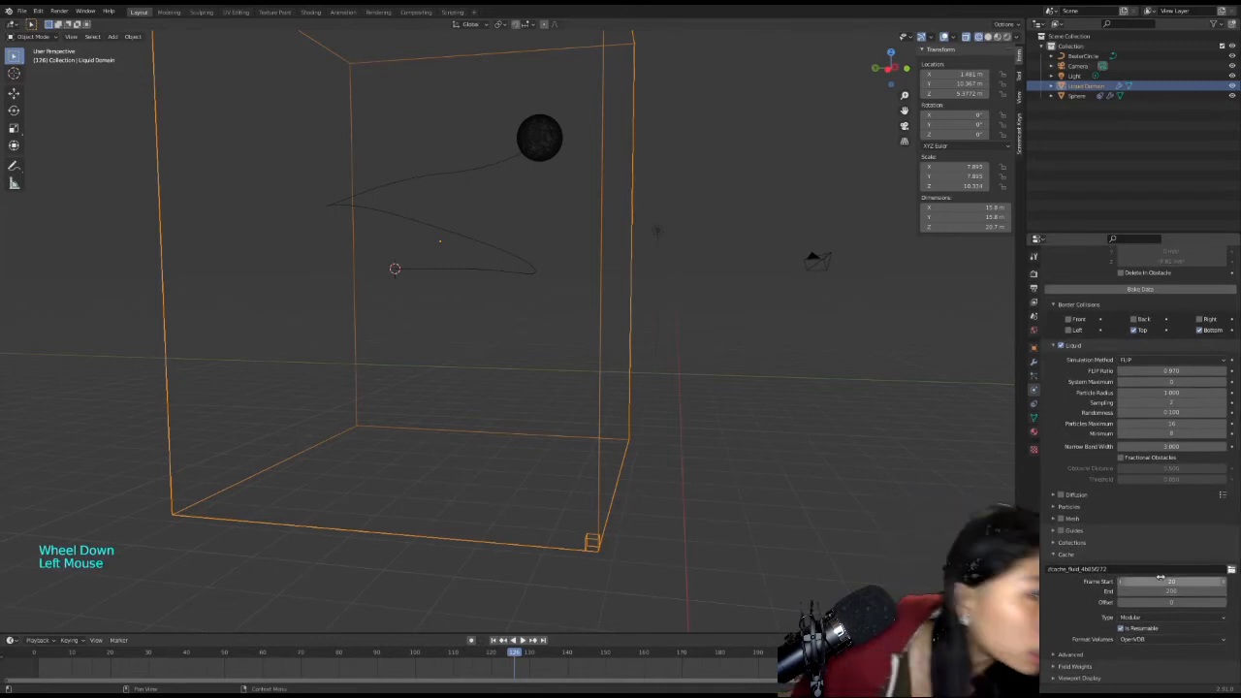
left_click(1231, 570)
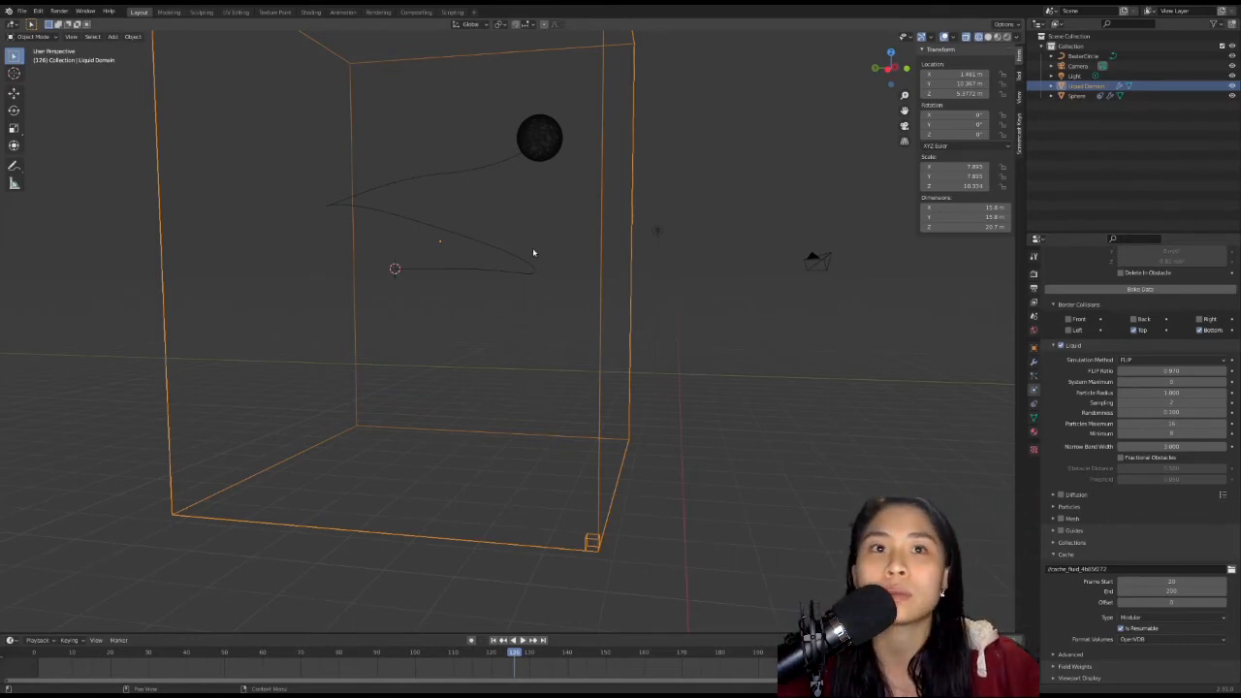
left_click(838, 381)
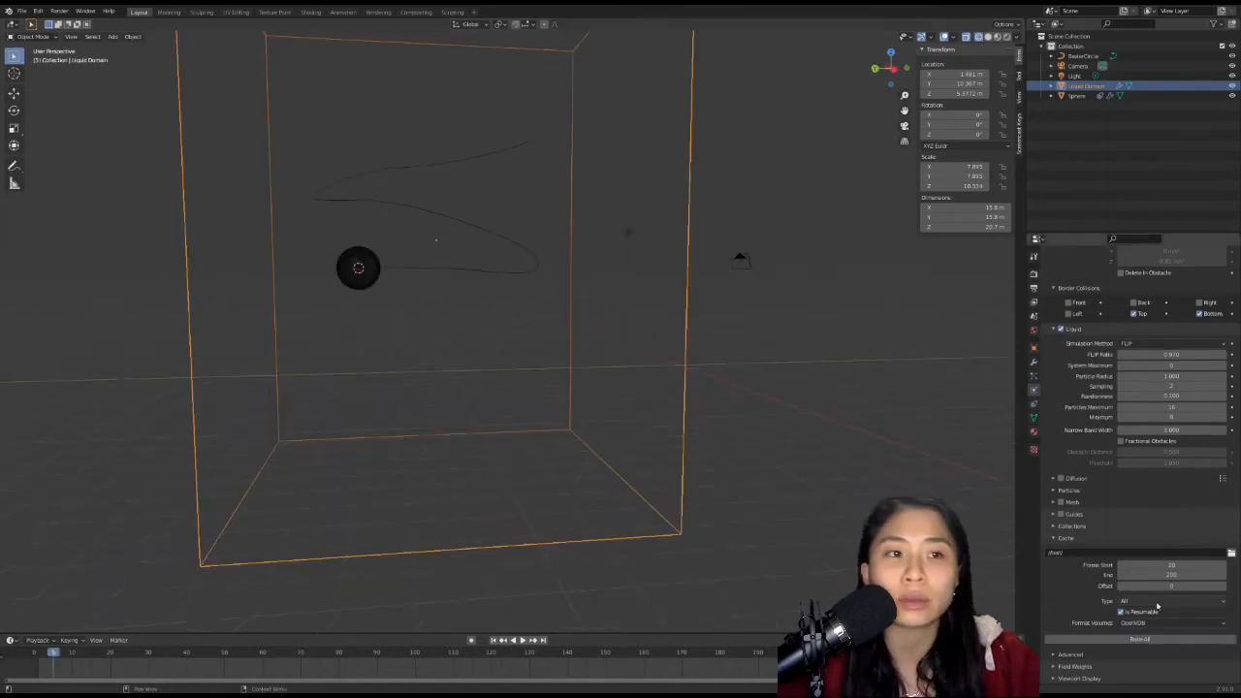
Set the domain's cache type to All and enable mesh generation for the liquid.
left_click(1159, 617)
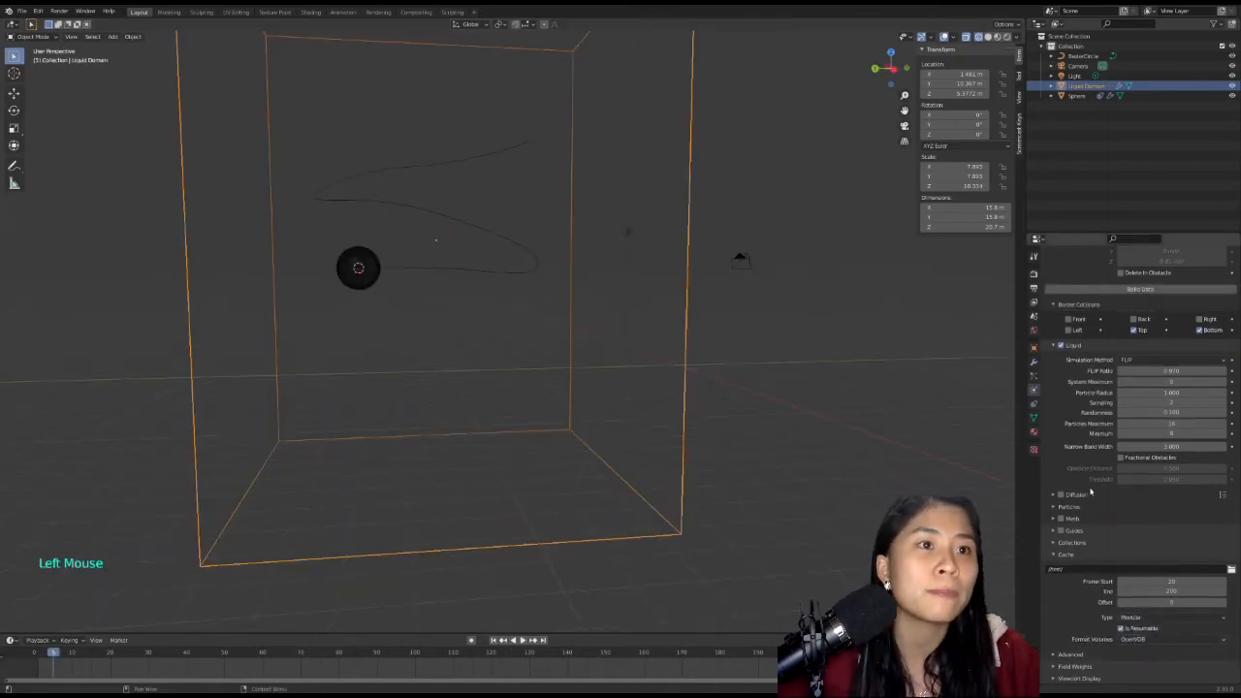
scroll(1058, 499, "down", 4)
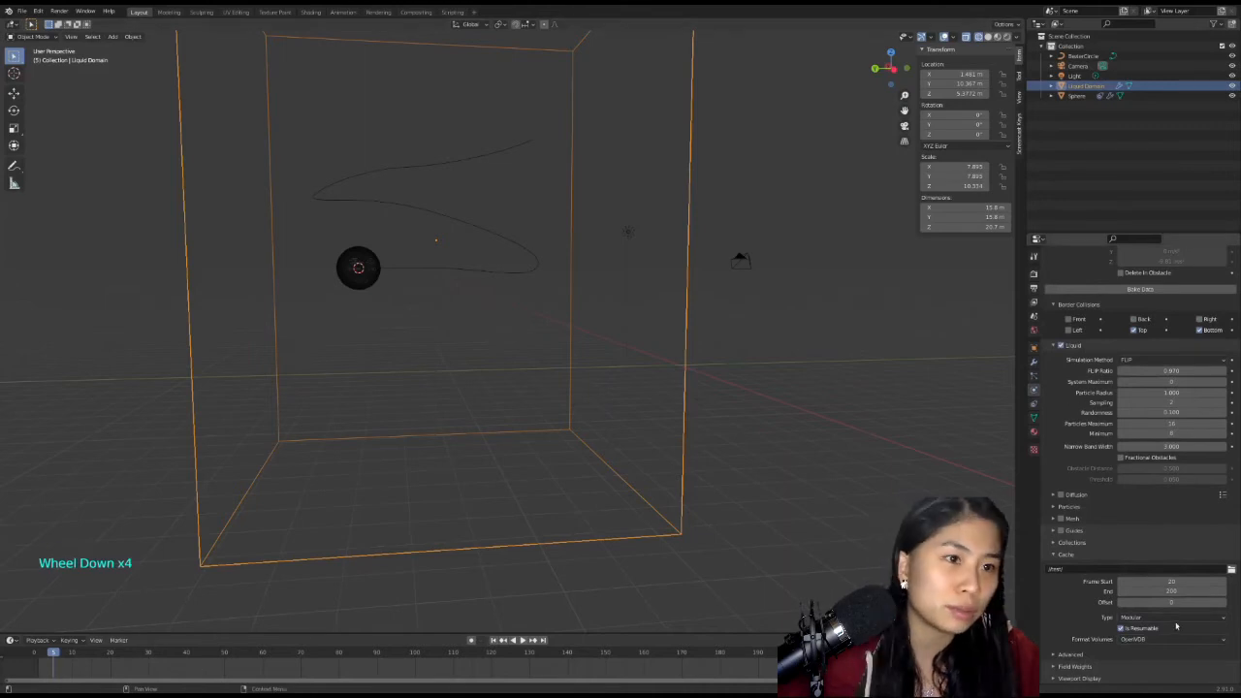
left_click(1170, 620)
left_click(1151, 653)
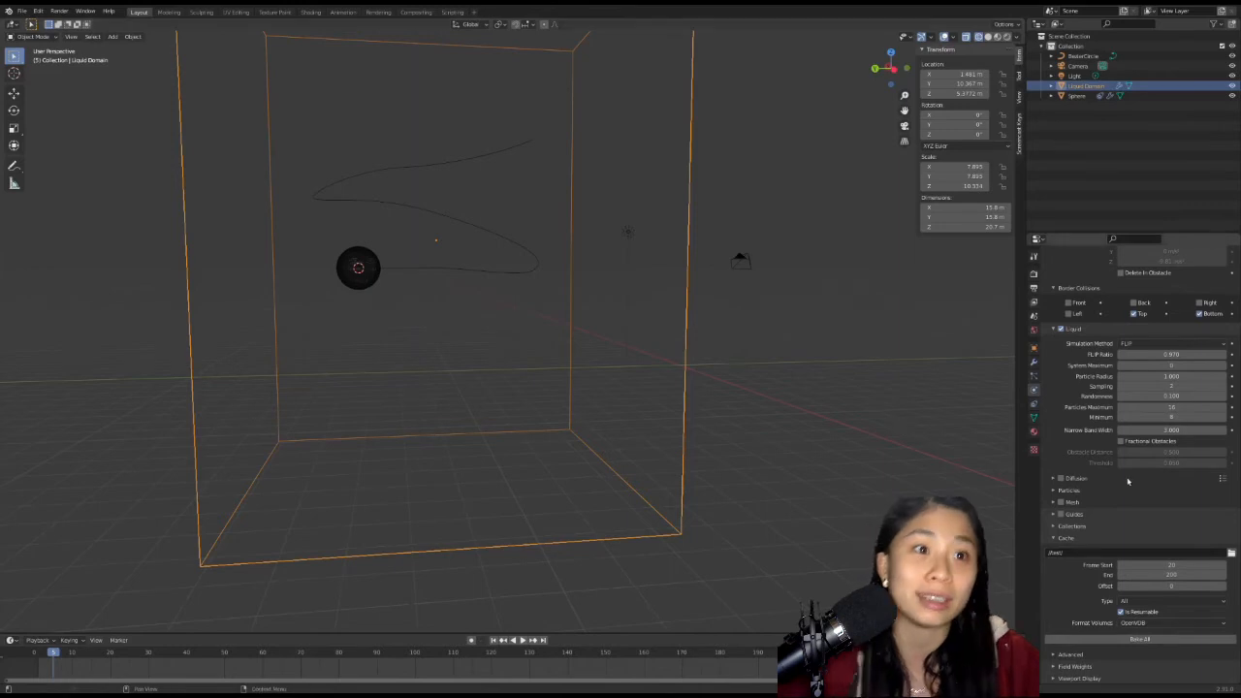
left_click(1061, 502)
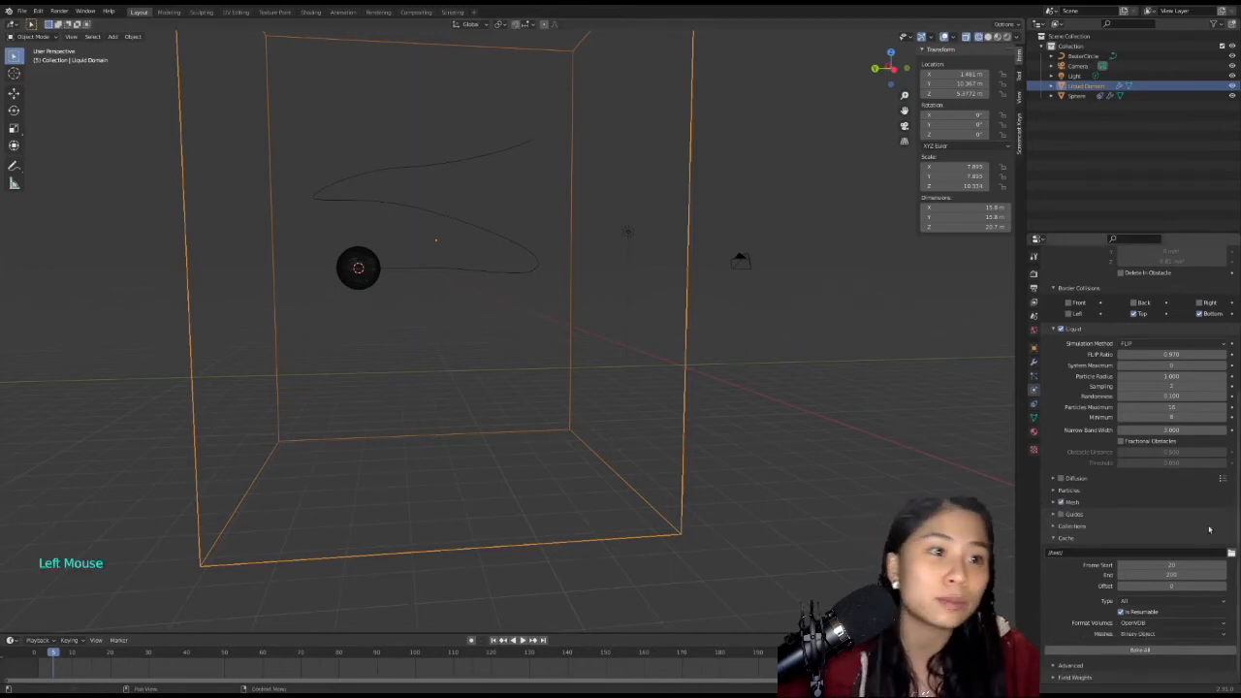
Review the domain's fluid settings and bake the whole liquid simulation.
scroll(1208, 526, "down", 2)
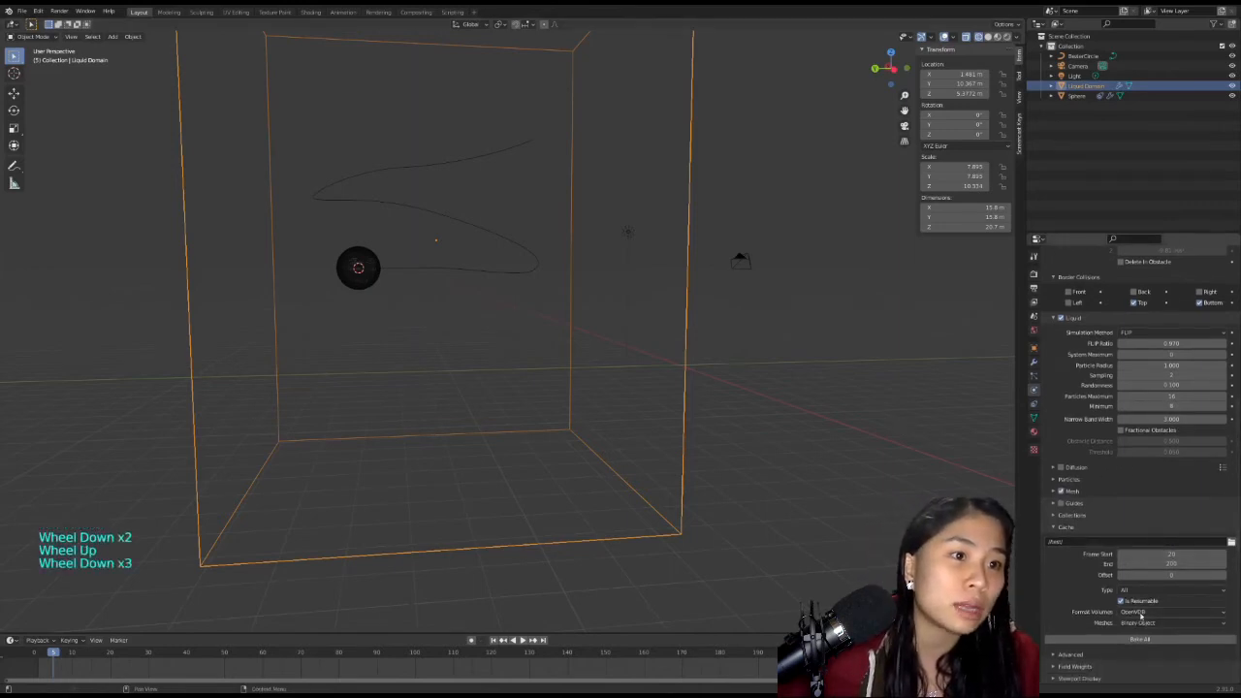
scroll(1123, 524, "up", 4)
scroll(1124, 525, "up", 4)
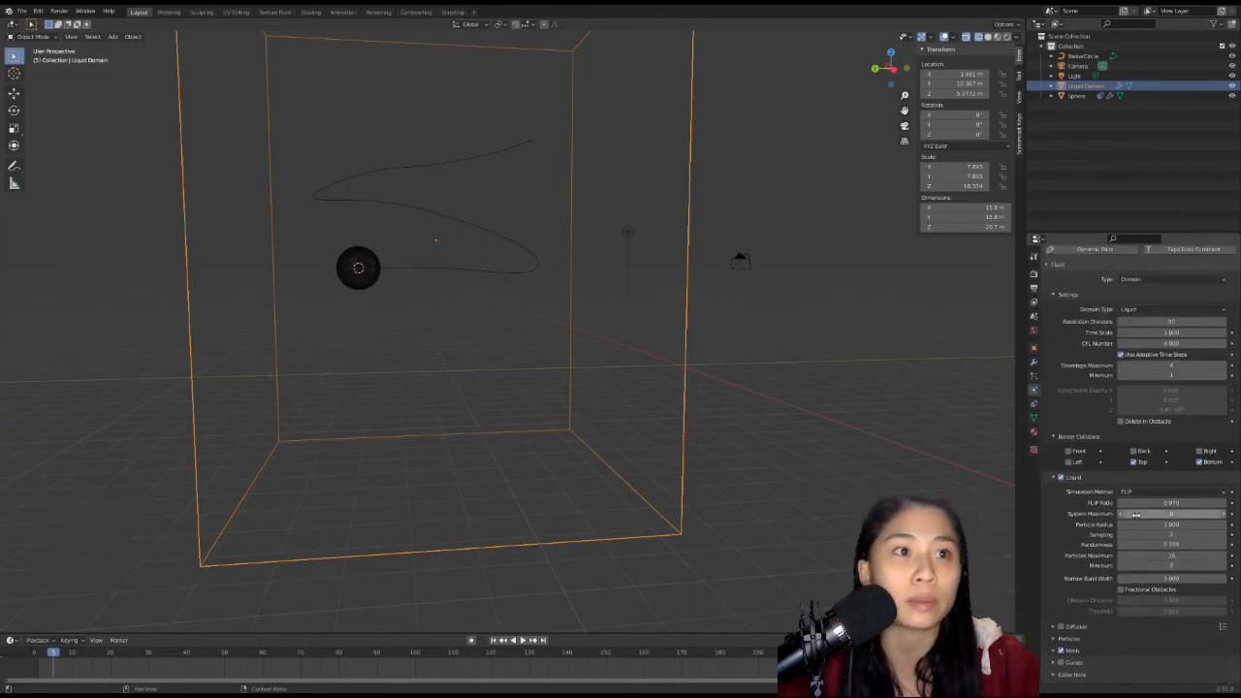
scroll(1123, 507, "down", 2)
scroll(1124, 507, "up", 2)
scroll(1124, 507, "down", 2)
scroll(1124, 507, "up", 1)
scroll(1199, 491, "down", 2)
scroll(1199, 492, "up", 1)
scroll(1199, 491, "down", 1)
scroll(1199, 491, "up", 1)
scroll(1173, 514, "down", 12)
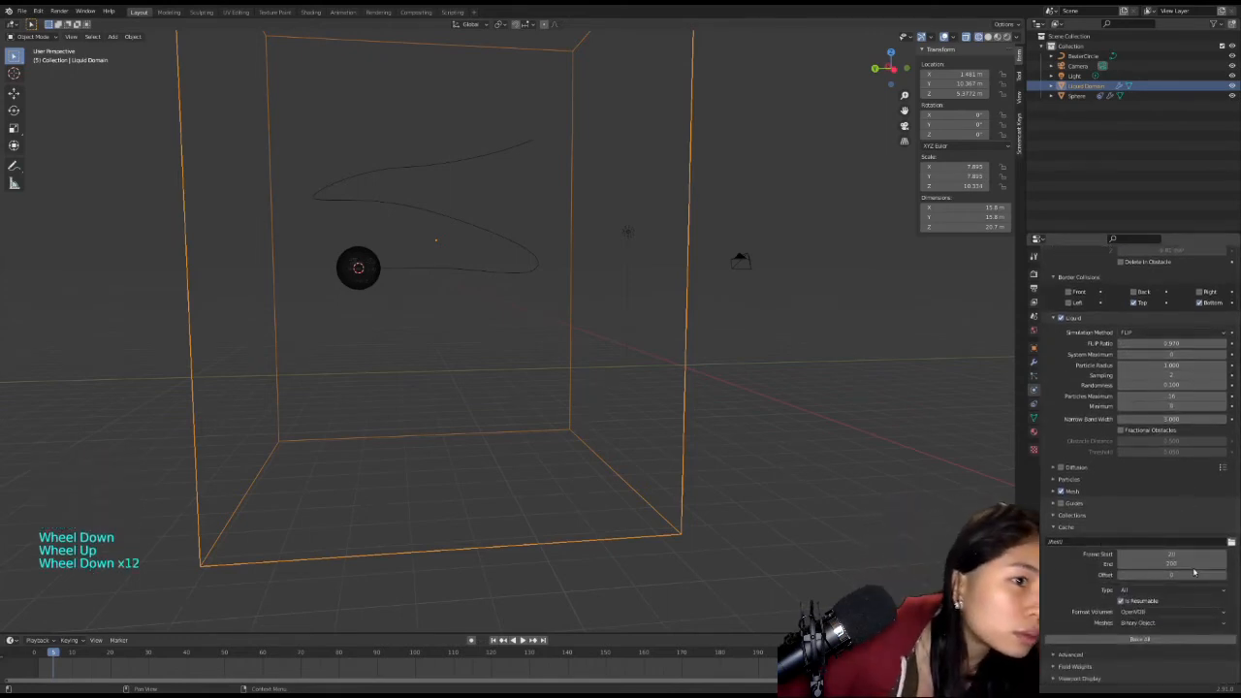
left_click(1150, 640)
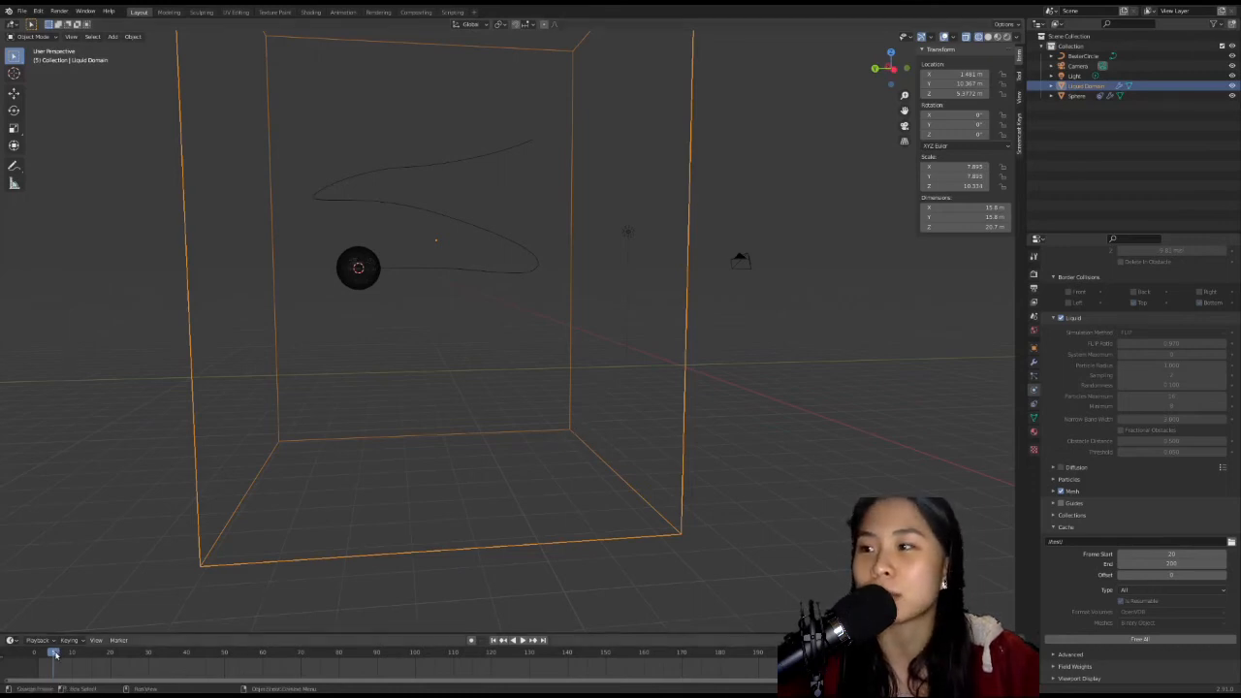
Preview the baked liquid up to frame 101, inspect it from another side, and show it in solid shading.
left_click_drag(53, 652, 223, 665)
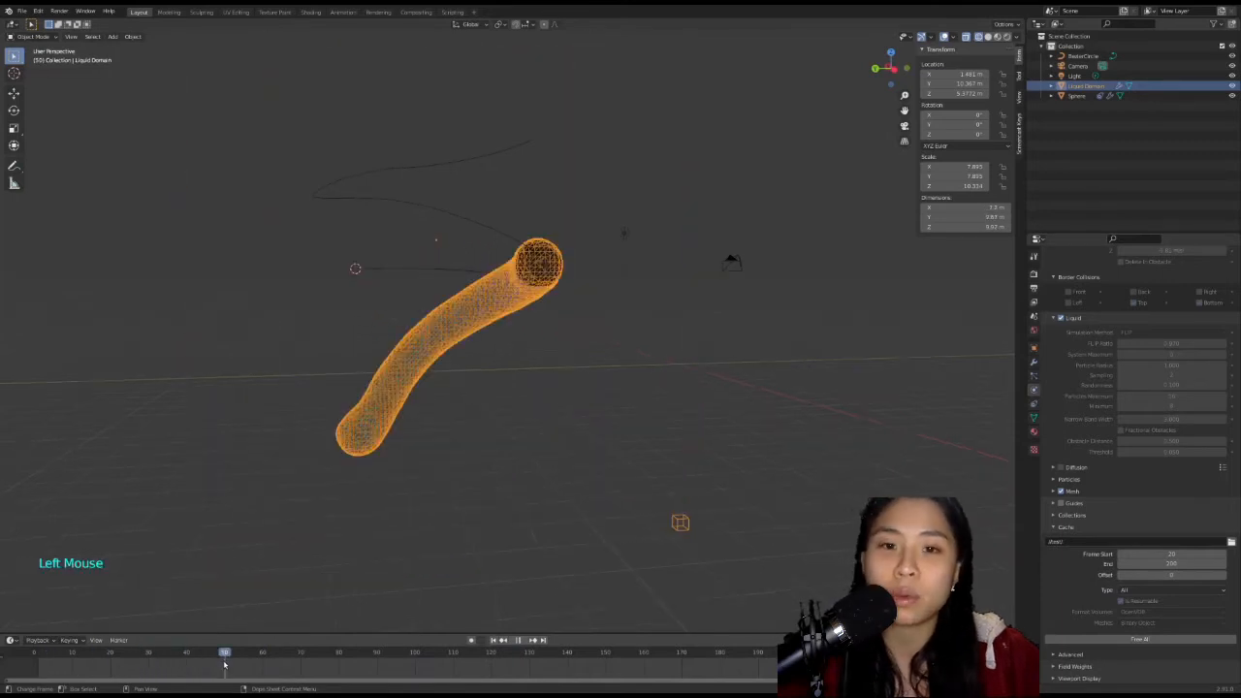
key("space")
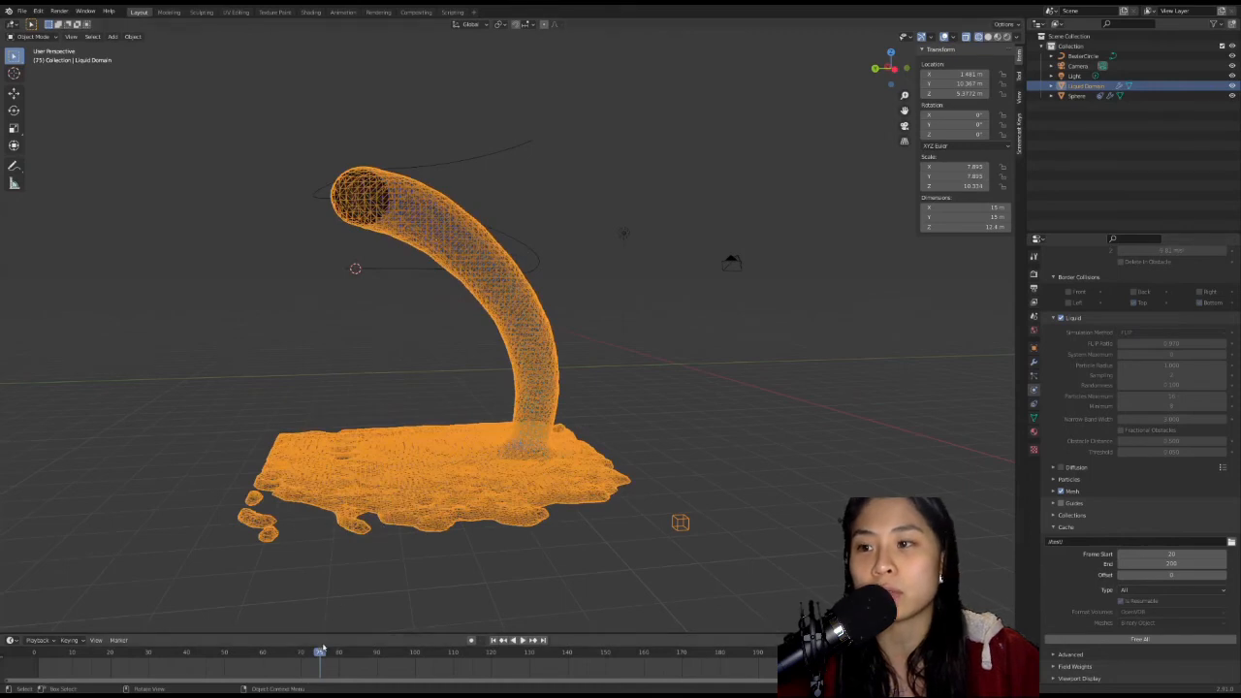
left_click_drag(321, 653, 416, 656)
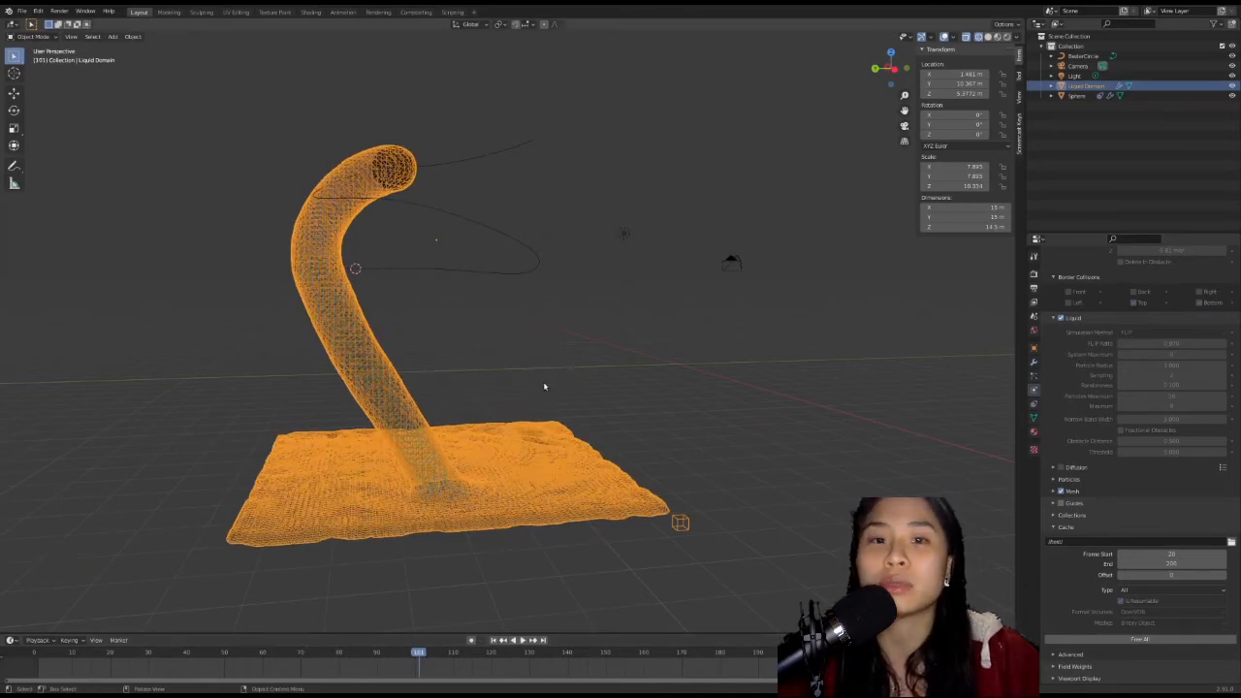
middle_click_drag(524, 402, 775, 408)
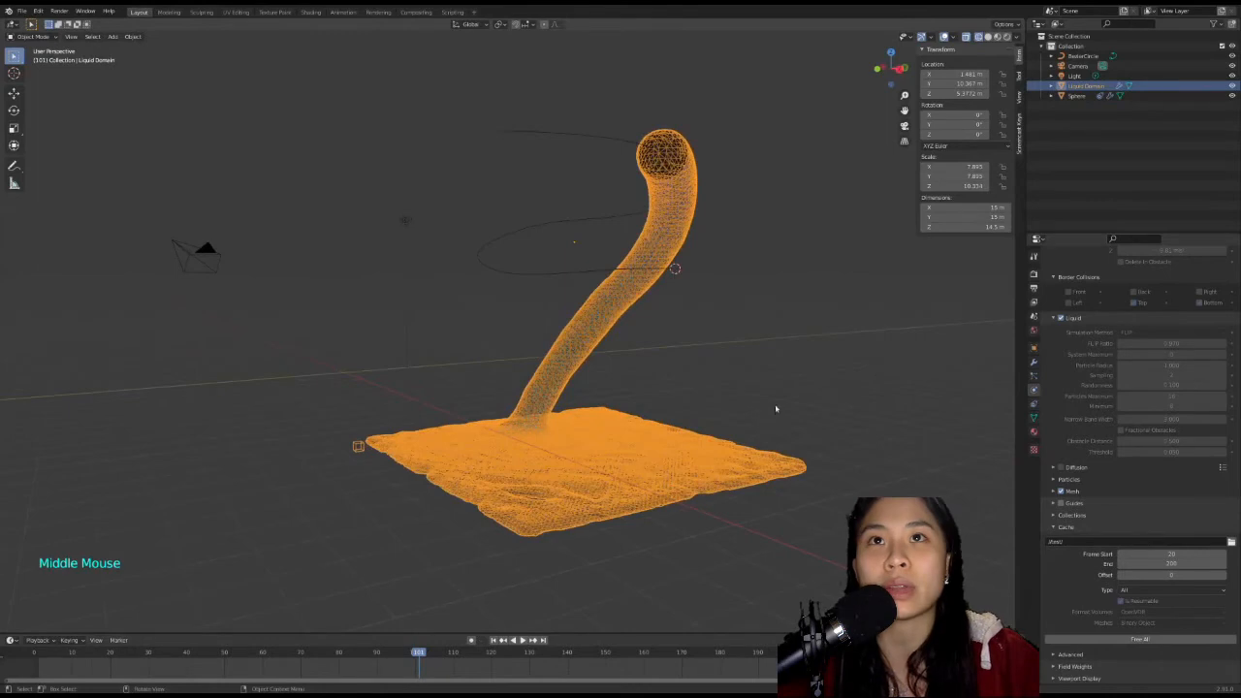
left_click(987, 36)
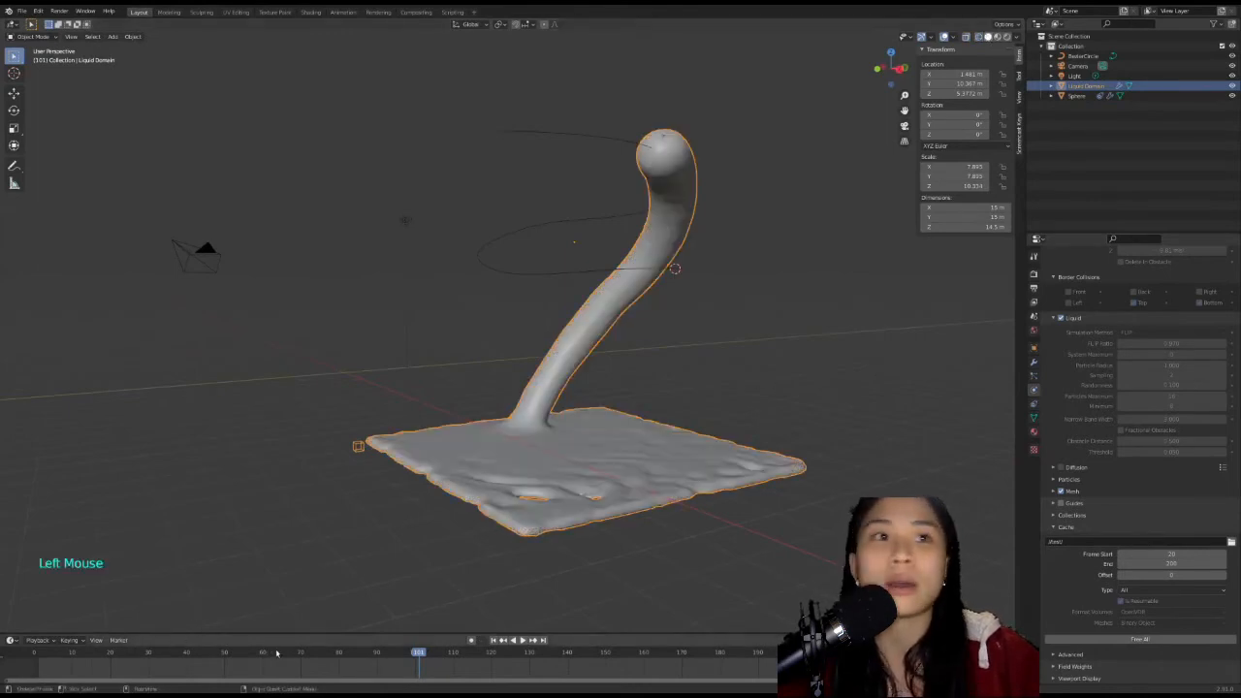
Check the liquid domain's material, and set the render engine to Cycles with GPU Compute as the device.
left_click(1033, 431)
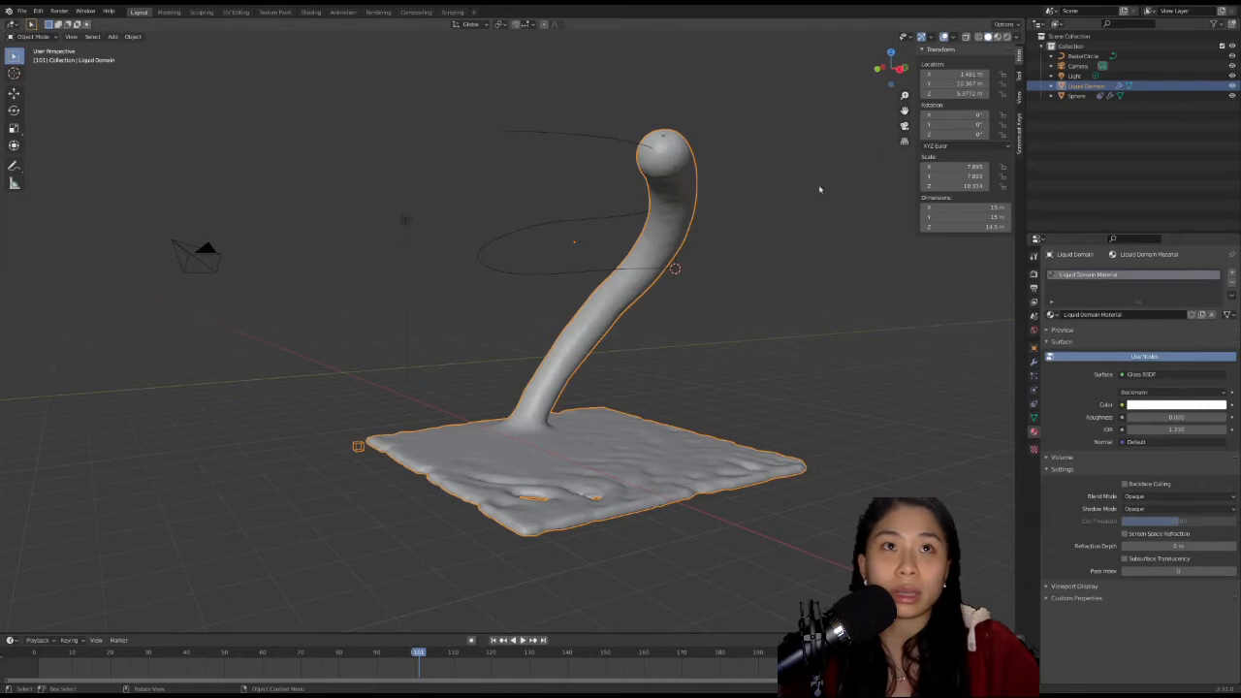
scroll(1033, 282, "up", 1)
left_click(1033, 255)
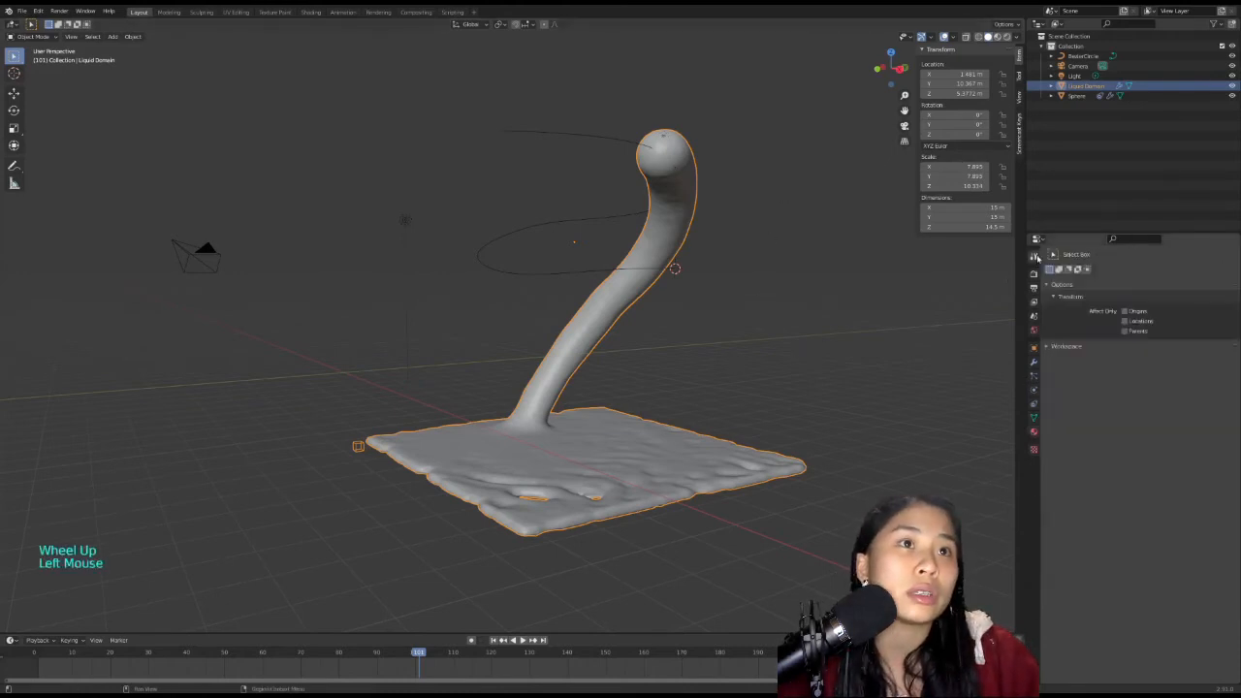
left_click(1033, 274)
left_click(1140, 273)
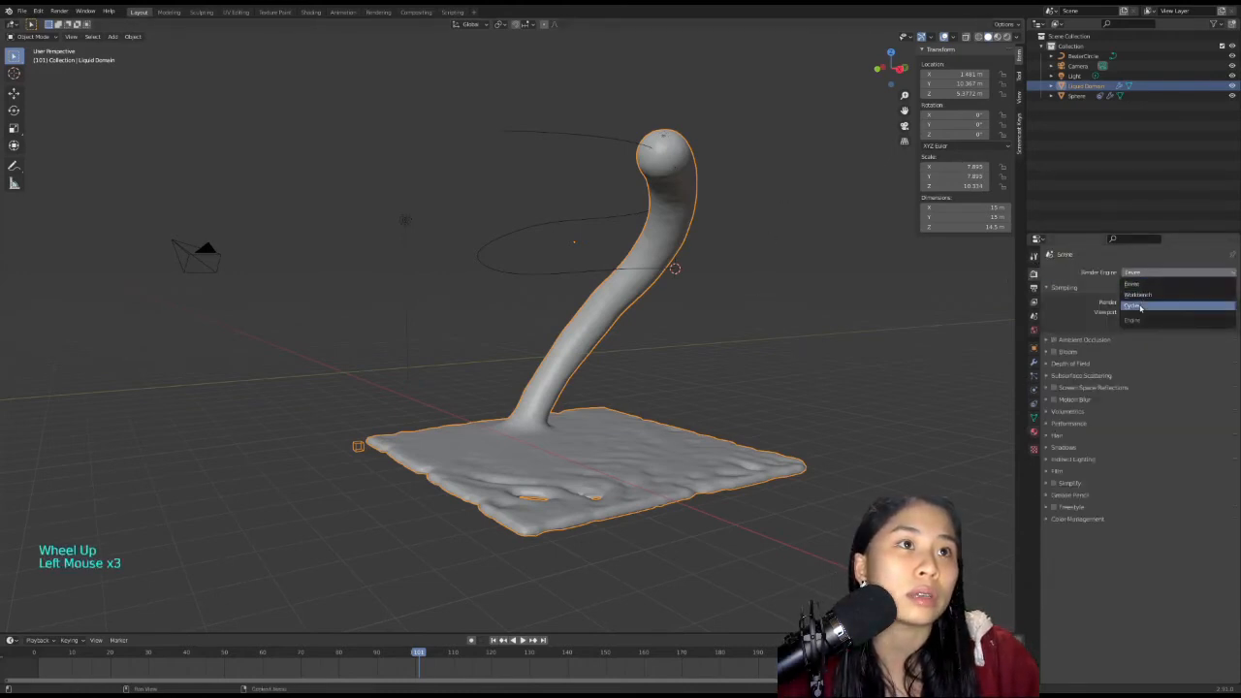
left_click(1142, 308)
left_click(1154, 296)
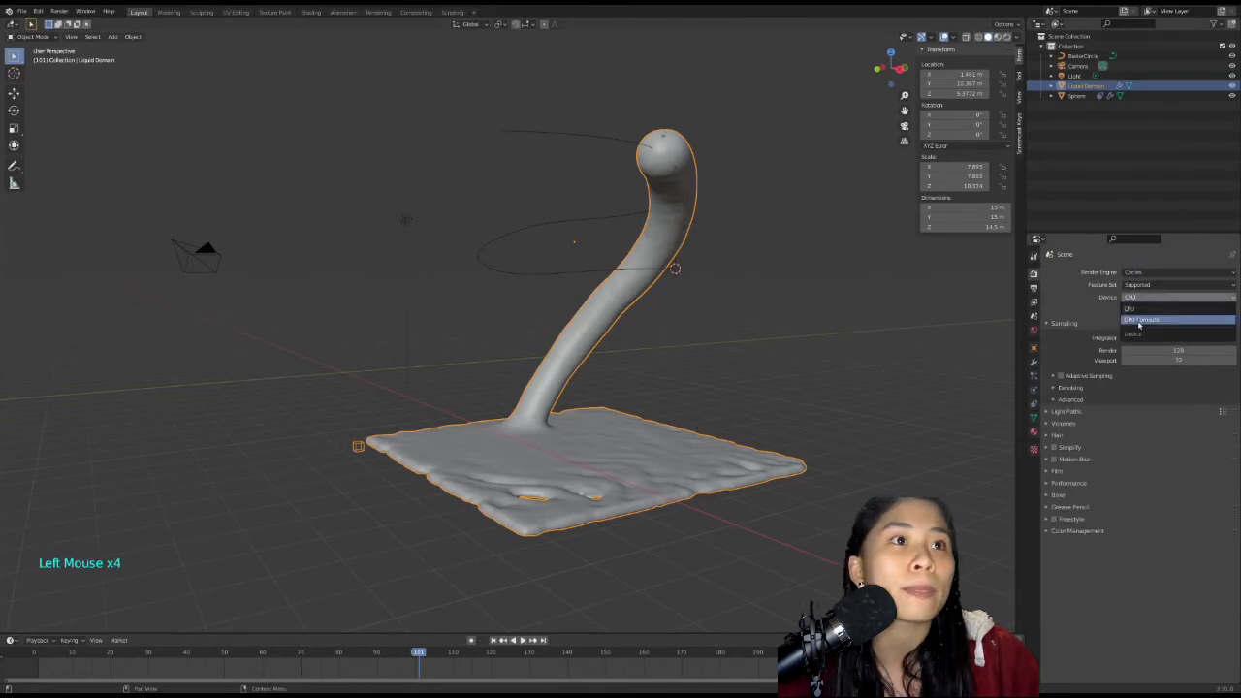
left_click(1148, 320)
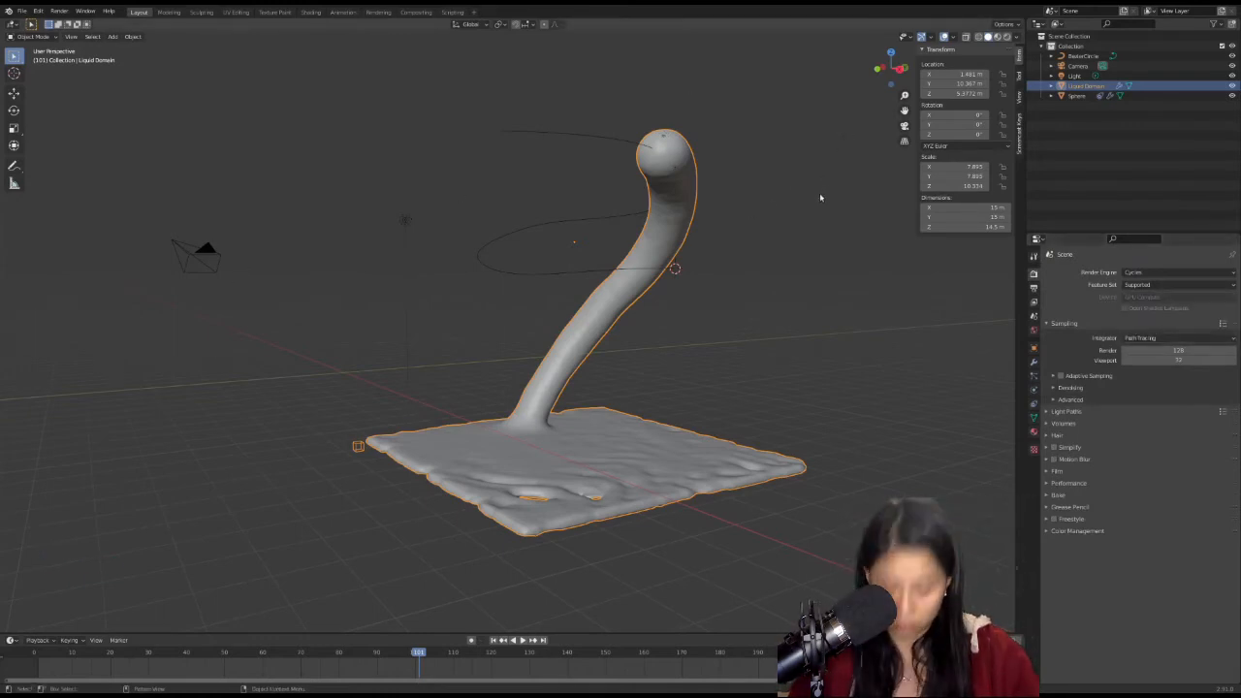
Look through the scene camera and lock the camera to the view.
key("n")
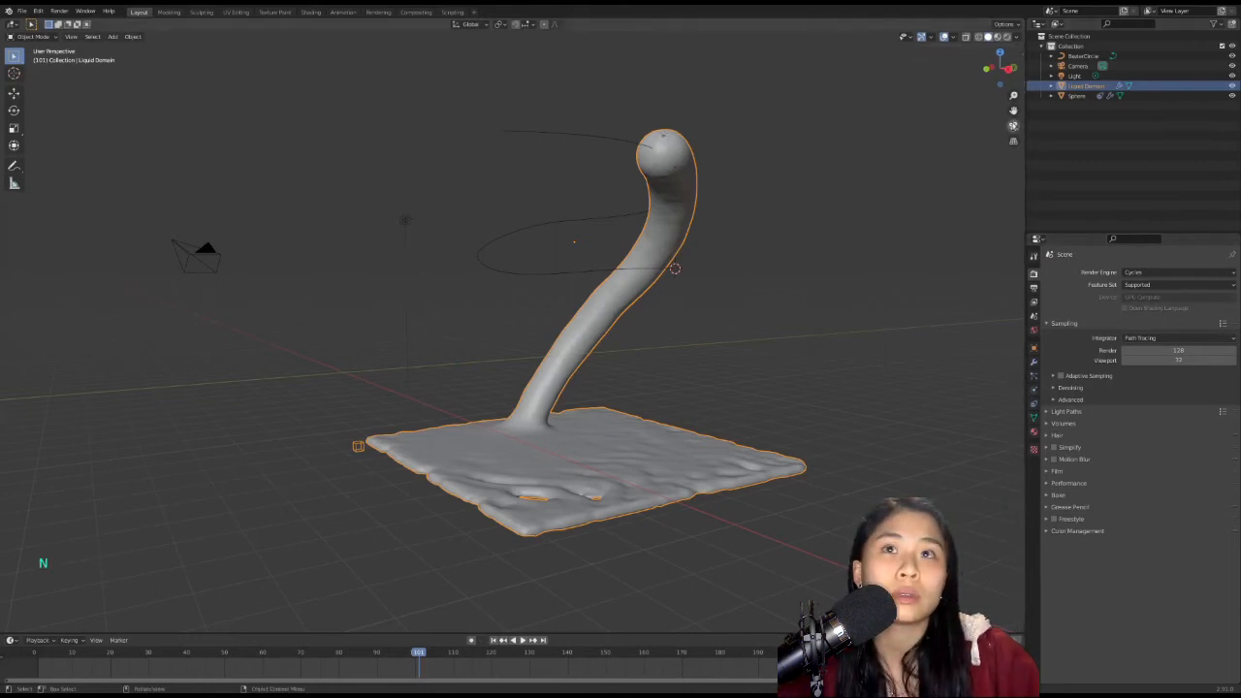
left_click(1013, 127)
scroll(601, 322, "down", 3)
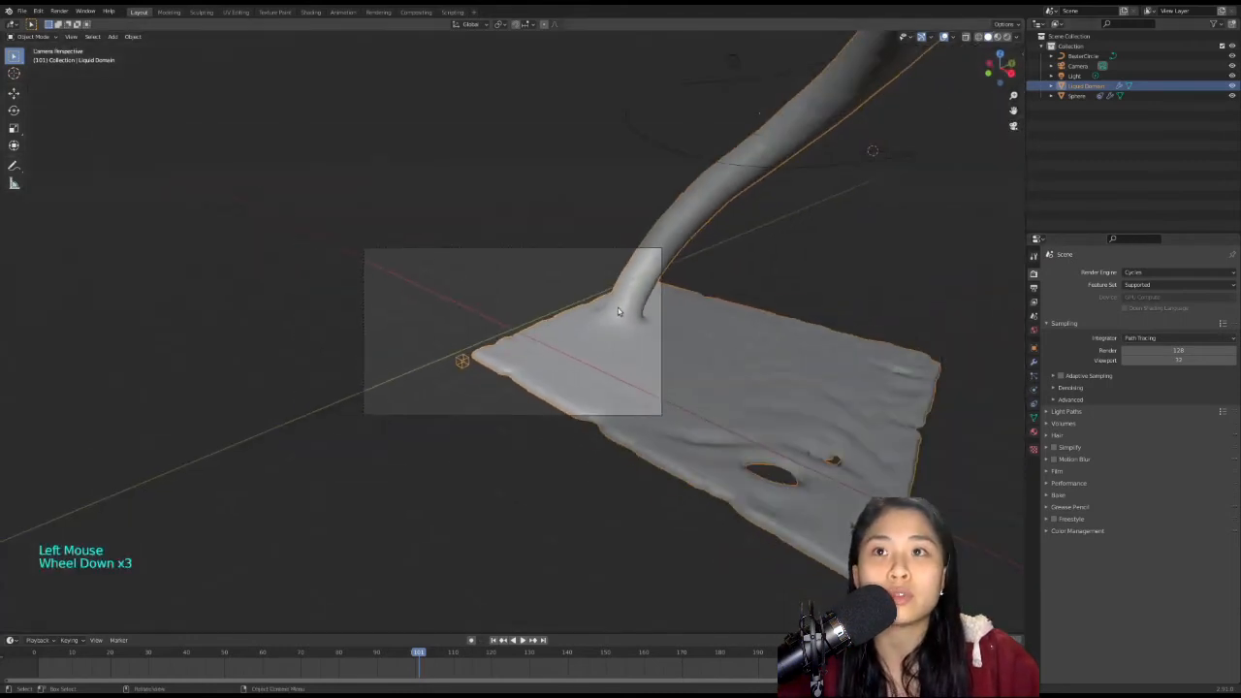
scroll(610, 308, "up", 1)
key("n")
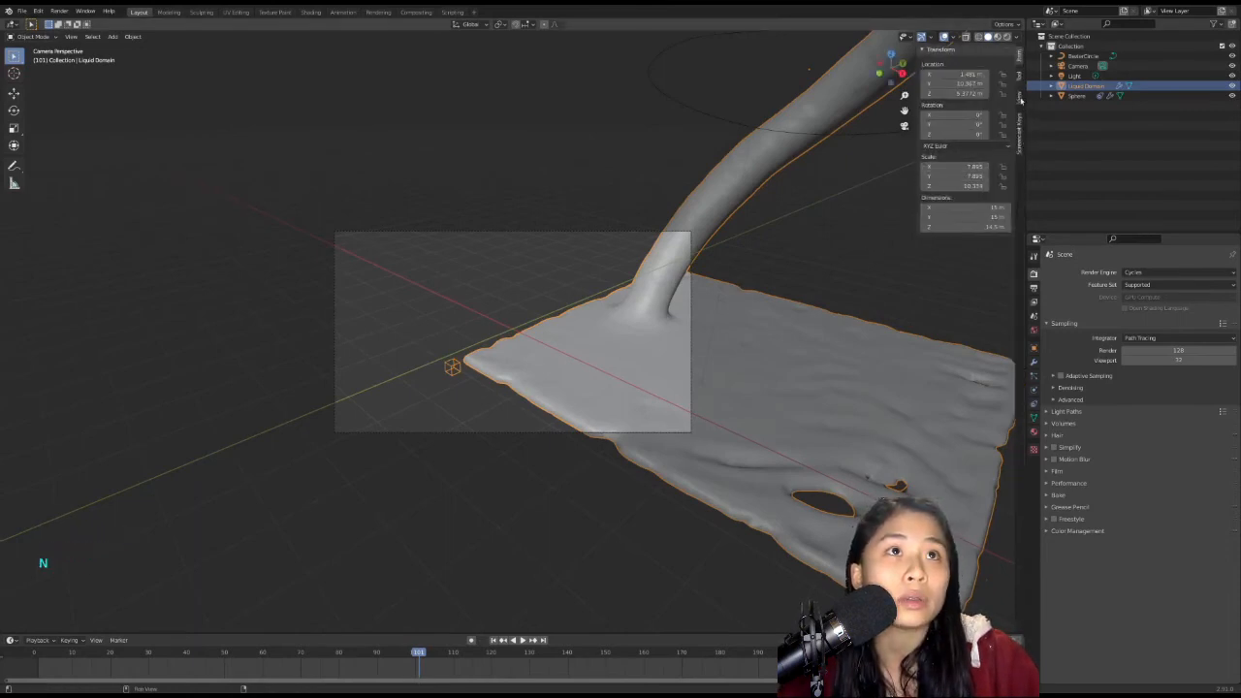
left_click(1018, 97)
left_click(959, 171)
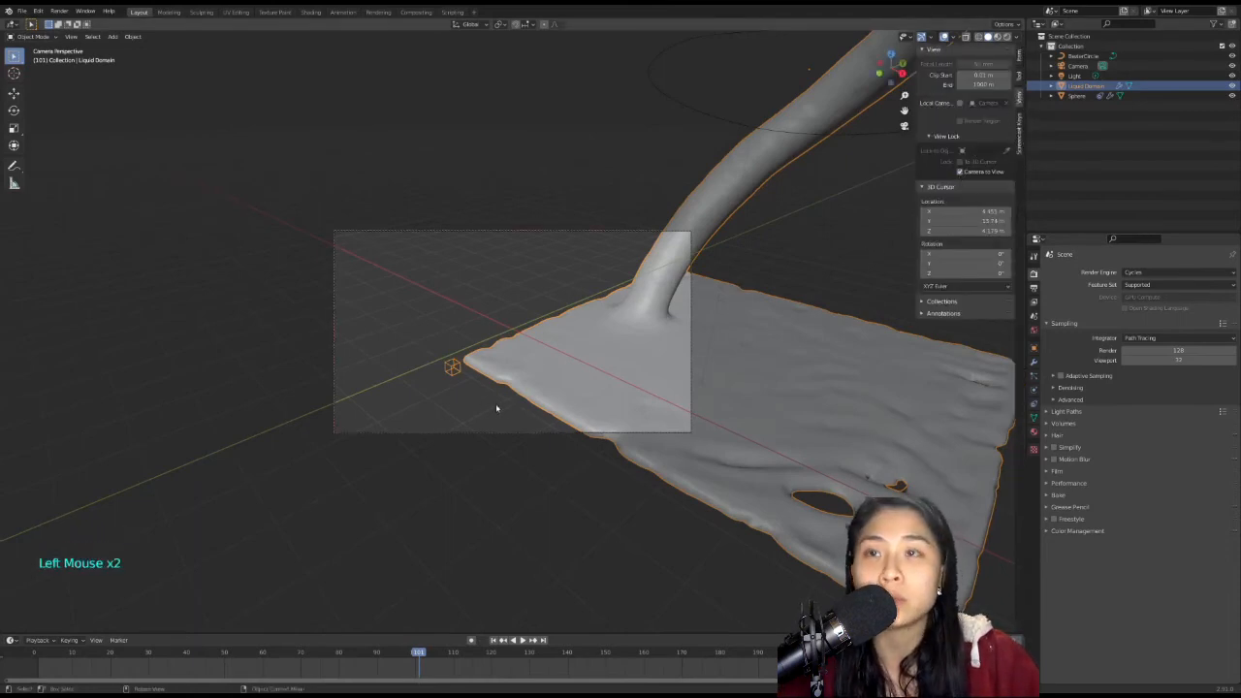
Frame the whole liquid column and pool inside the camera border, checking the composition at earlier frames and at frame 55.
scroll(587, 360, "down", 7)
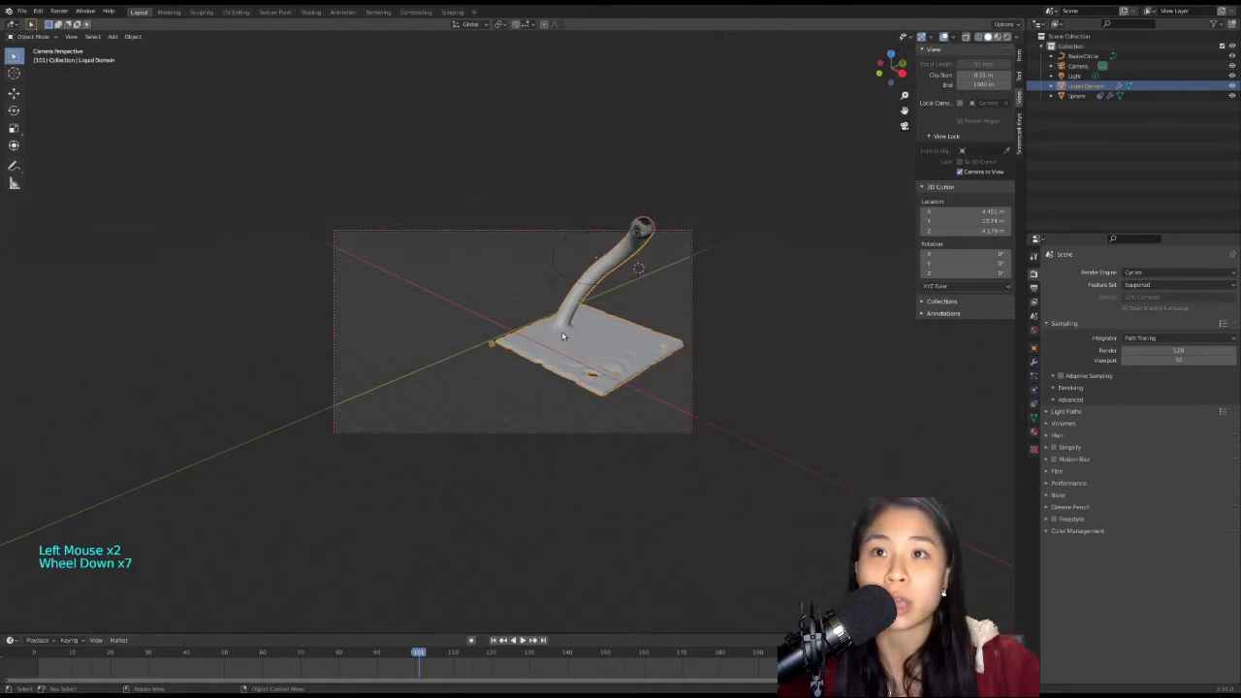
middle_click_drag(562, 336, 485, 333, "shift")
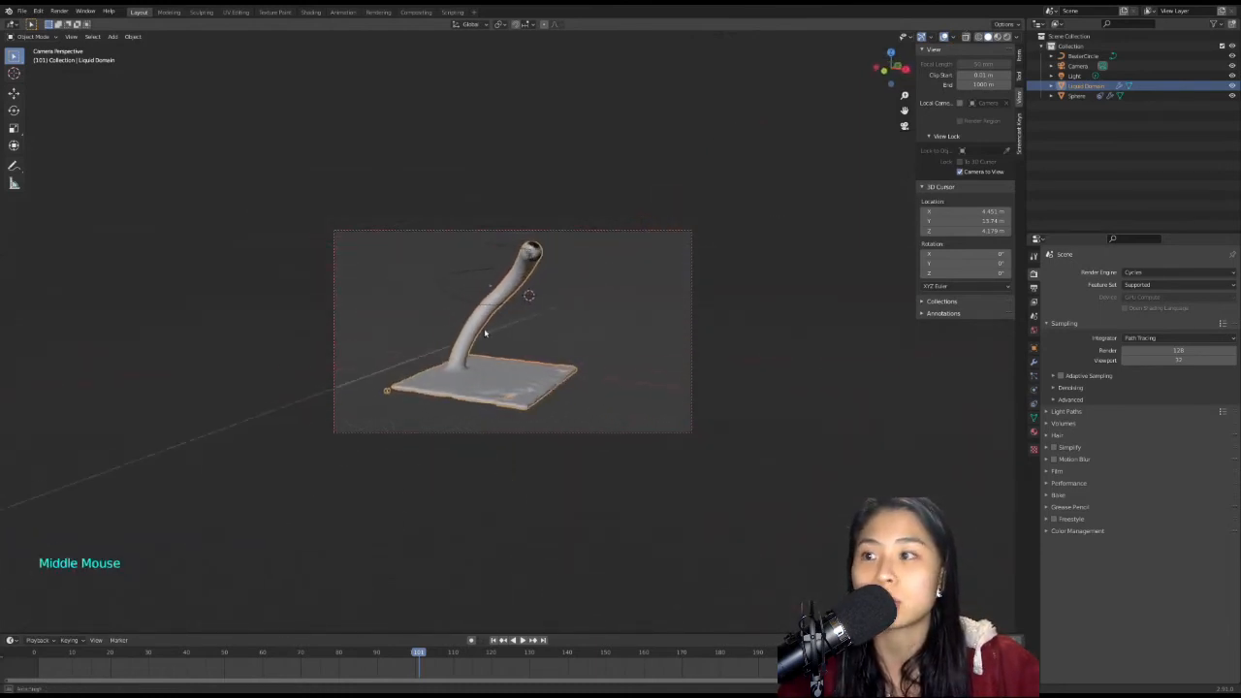
left_click(200, 653)
left_click(143, 653)
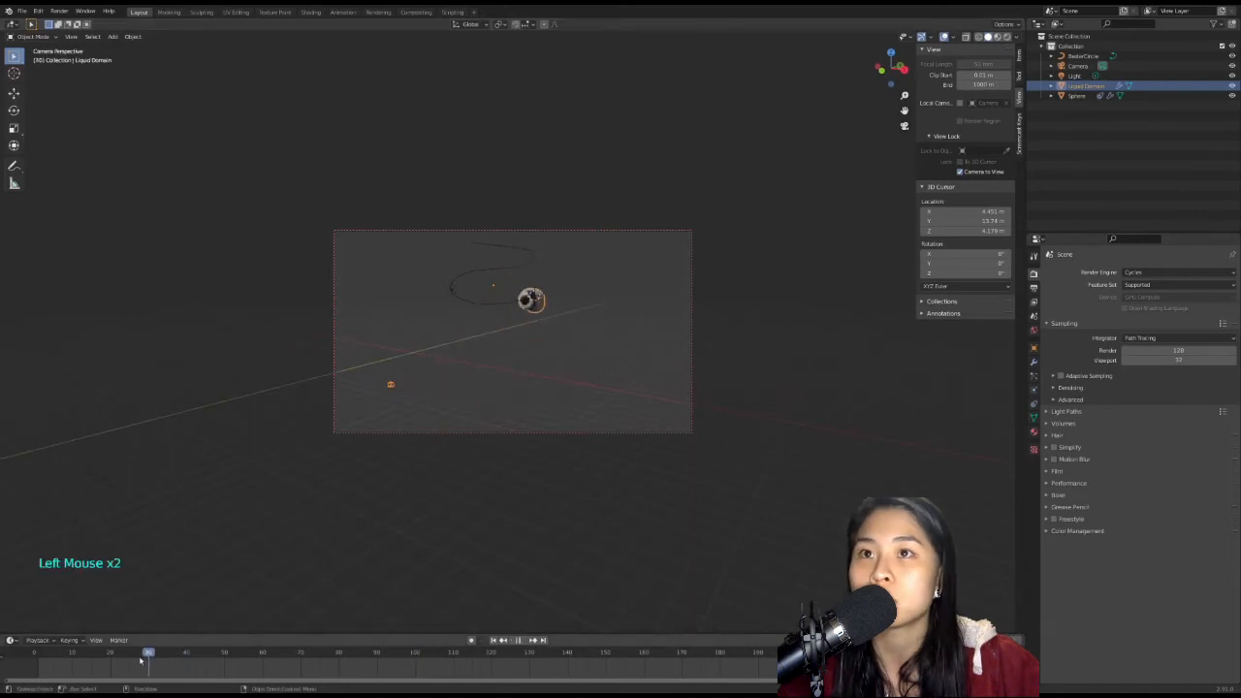
left_click_drag(141, 659, 243, 654)
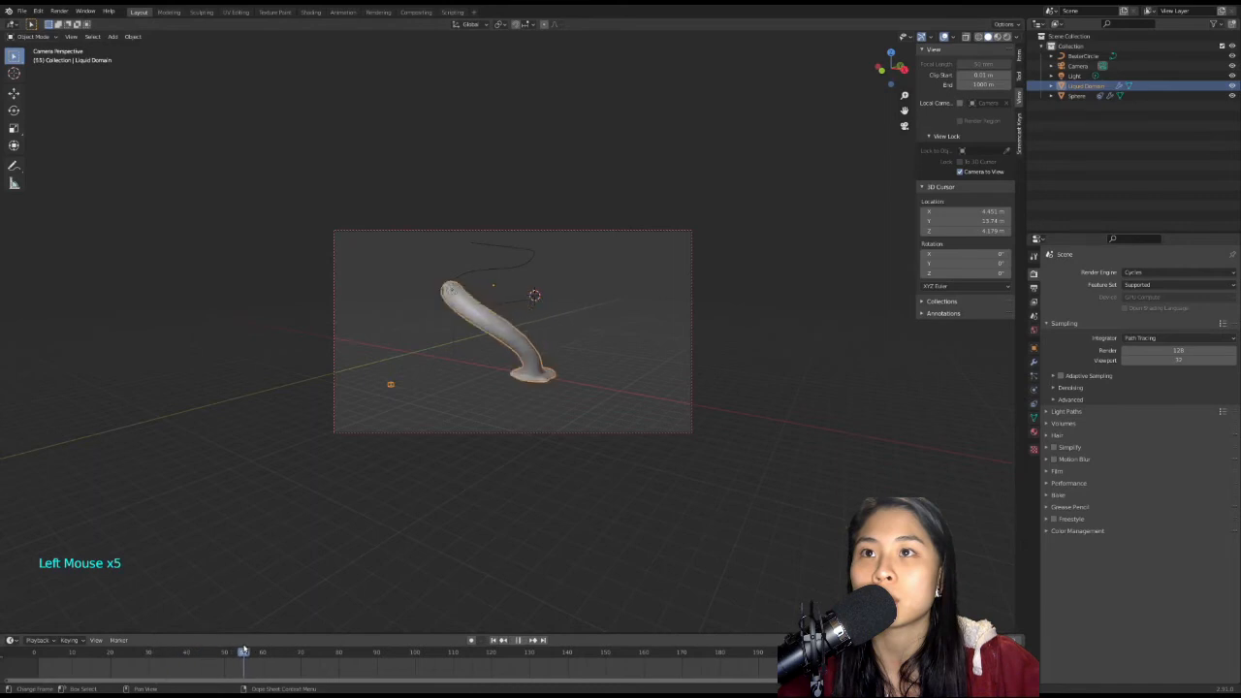
middle_click_drag(481, 370, 491, 392, "shift")
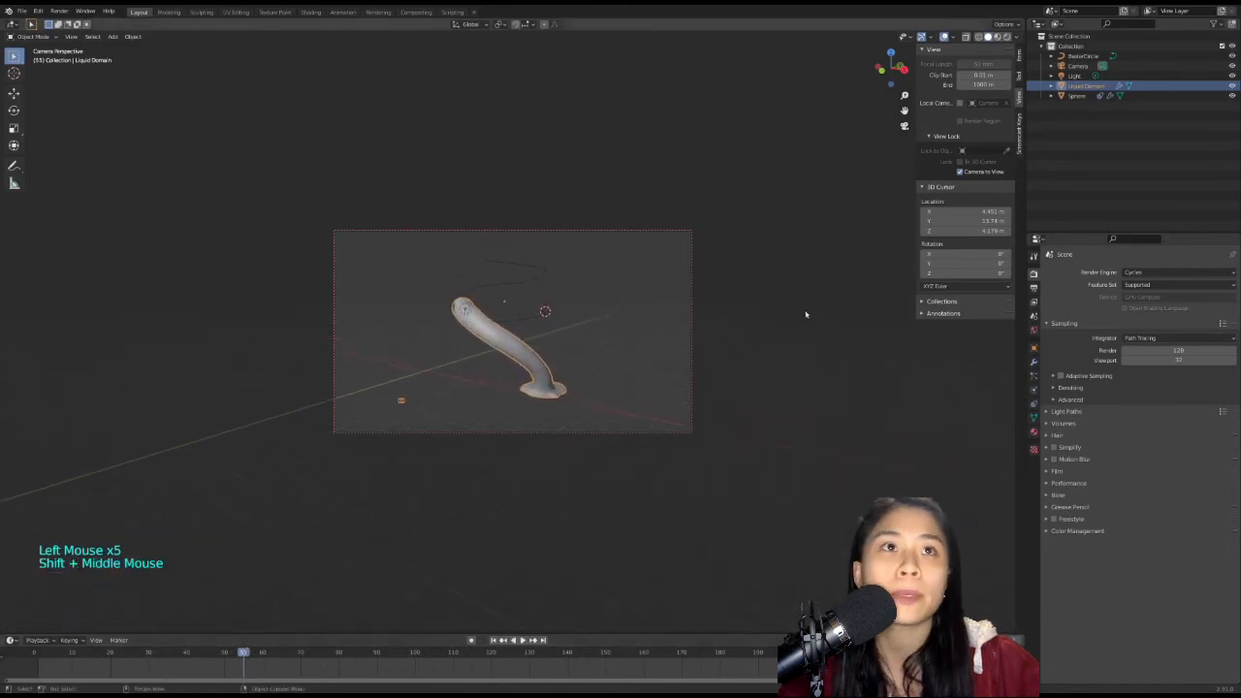
Unlock the camera from the view, leave the camera view, inspect the camera's placement, and select the liquid domain.
left_click(467, 306)
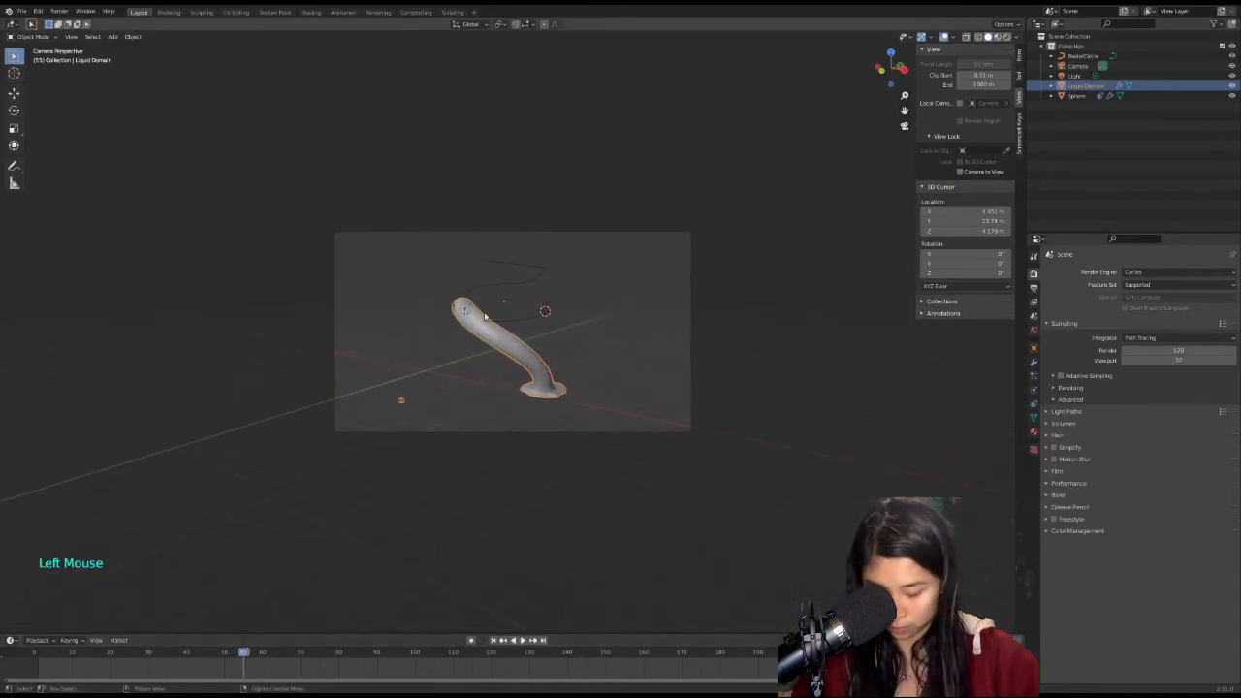
key("n")
middle_click_drag(484, 317, 904, 278)
left_click(852, 286)
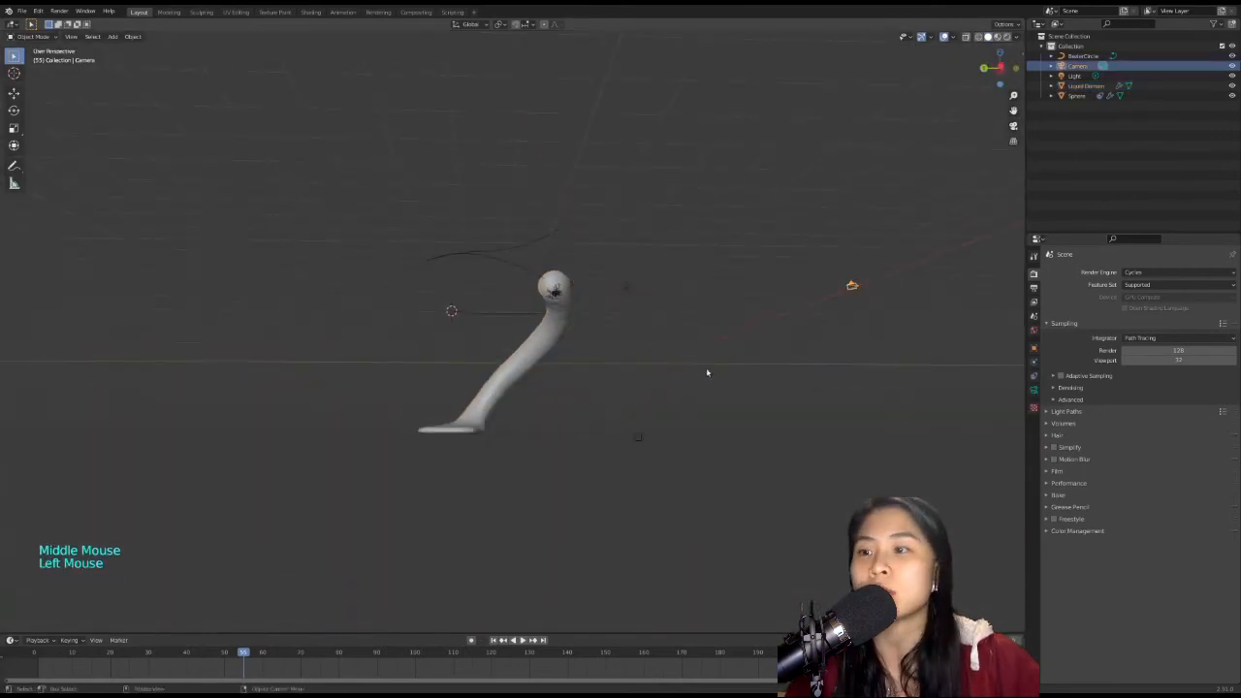
middle_click_drag(815, 345, 337, 453)
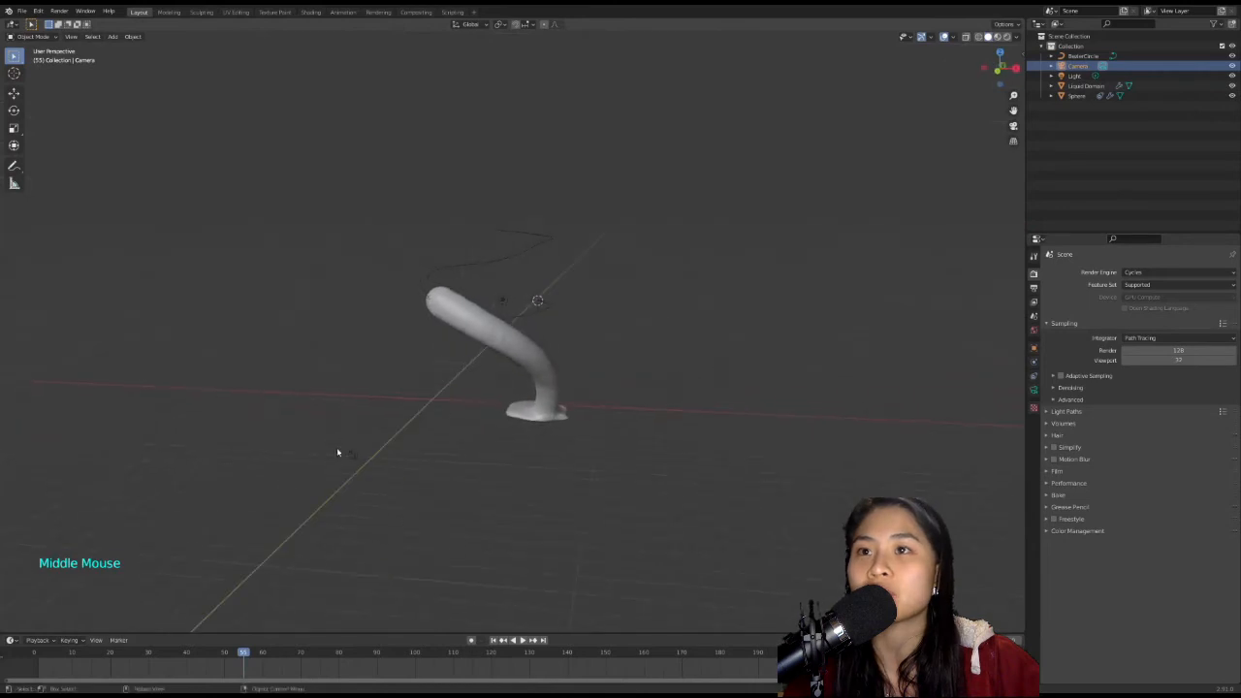
left_click(494, 312)
left_click(481, 329)
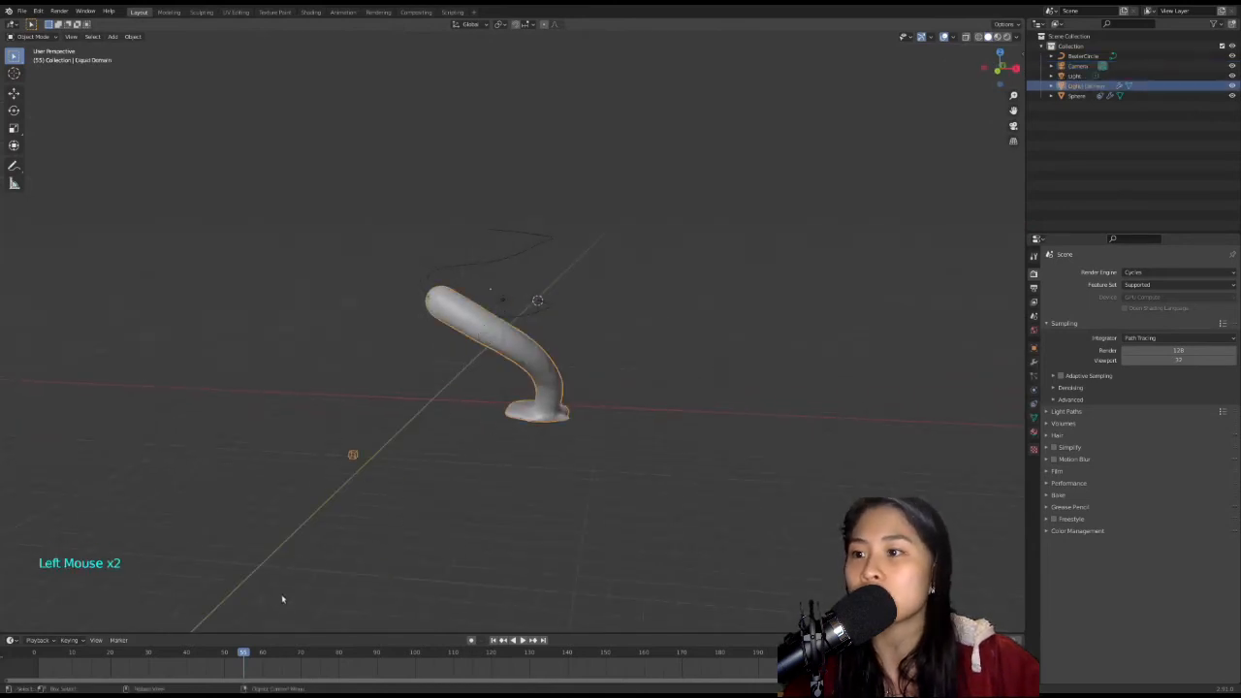
Preview the liquid domain in rendered shading and compare its look at frames 16, 17 and 20.
left_click_drag(243, 664, 104, 669)
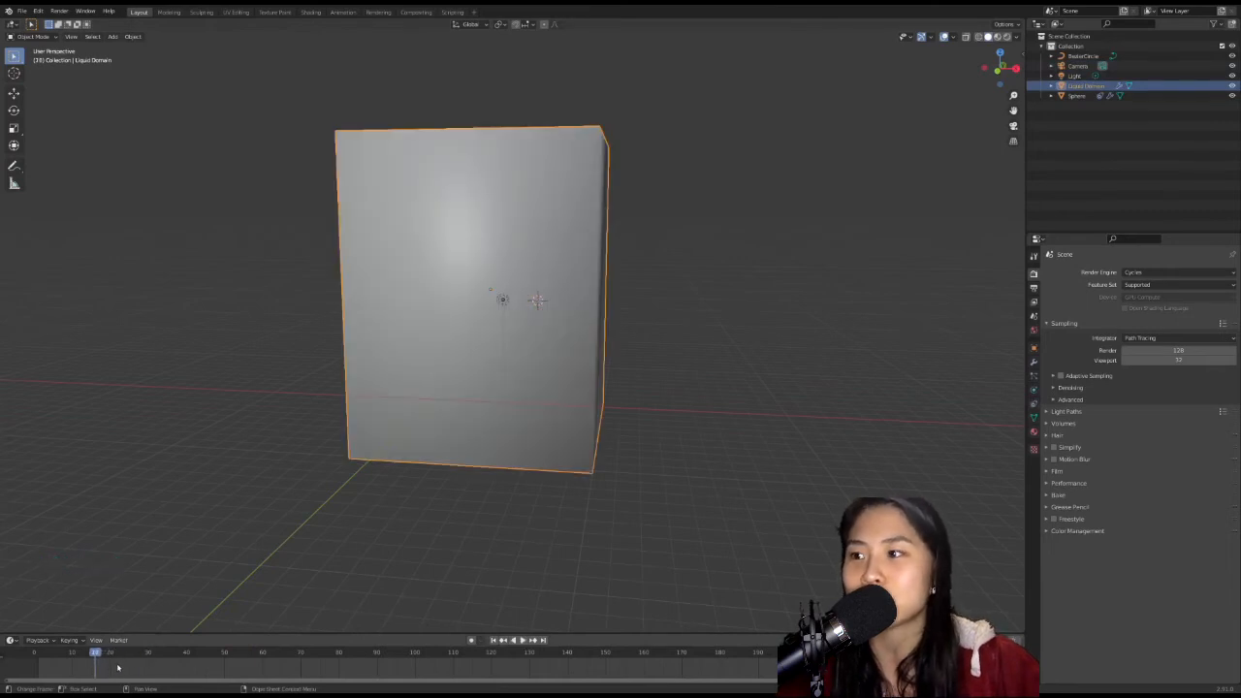
middle_click_drag(429, 360, 526, 342)
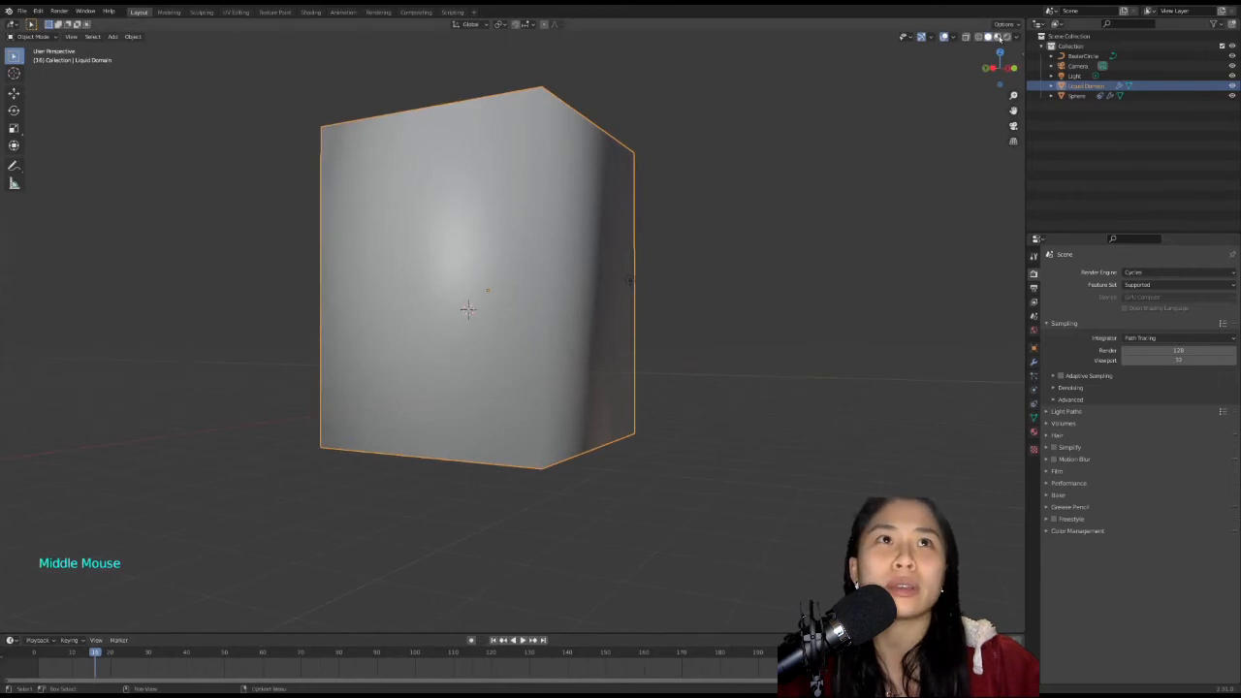
left_click(1006, 36)
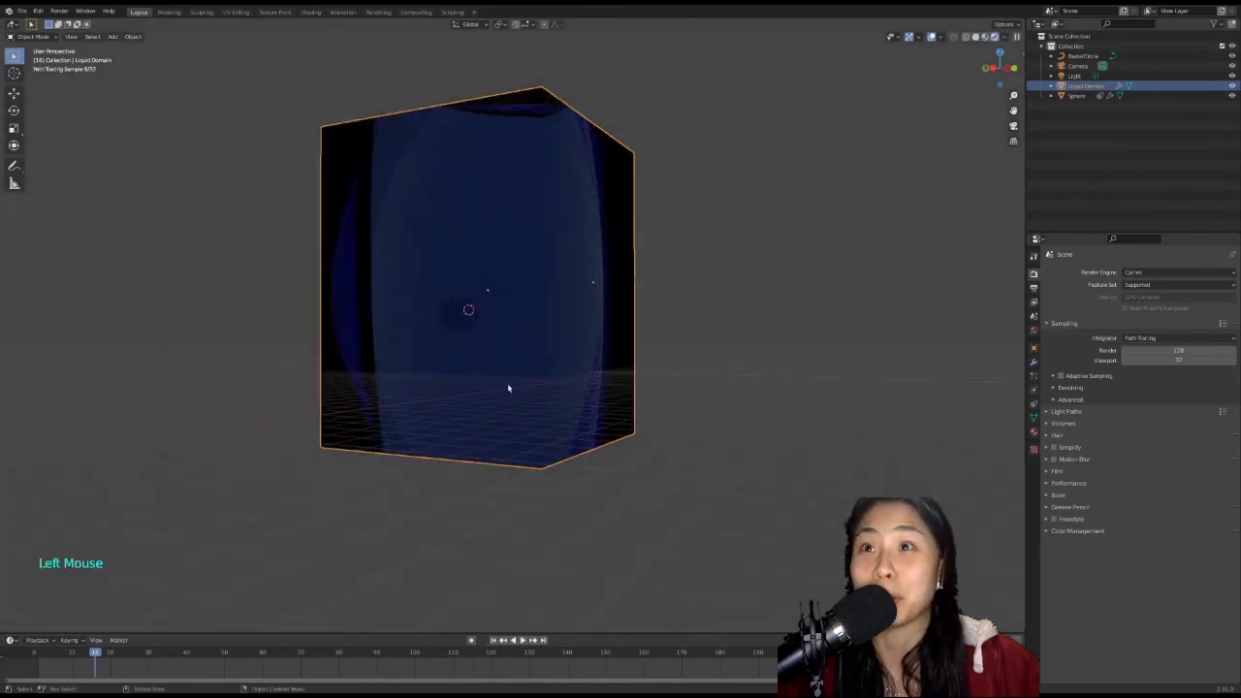
mouse_move(99, 654)
left_mouse_down()
mouse_move(136, 654)
mouse_move(99, 655)
left_mouse_up()
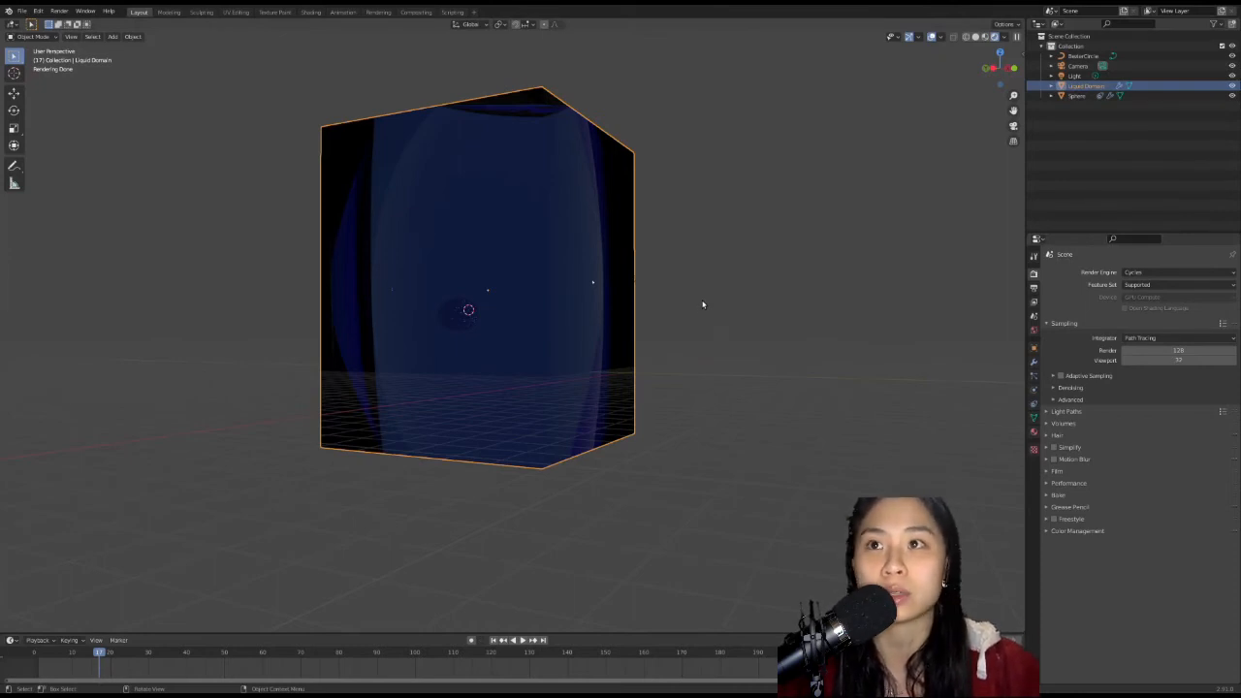
left_click_drag(101, 655, 111, 658)
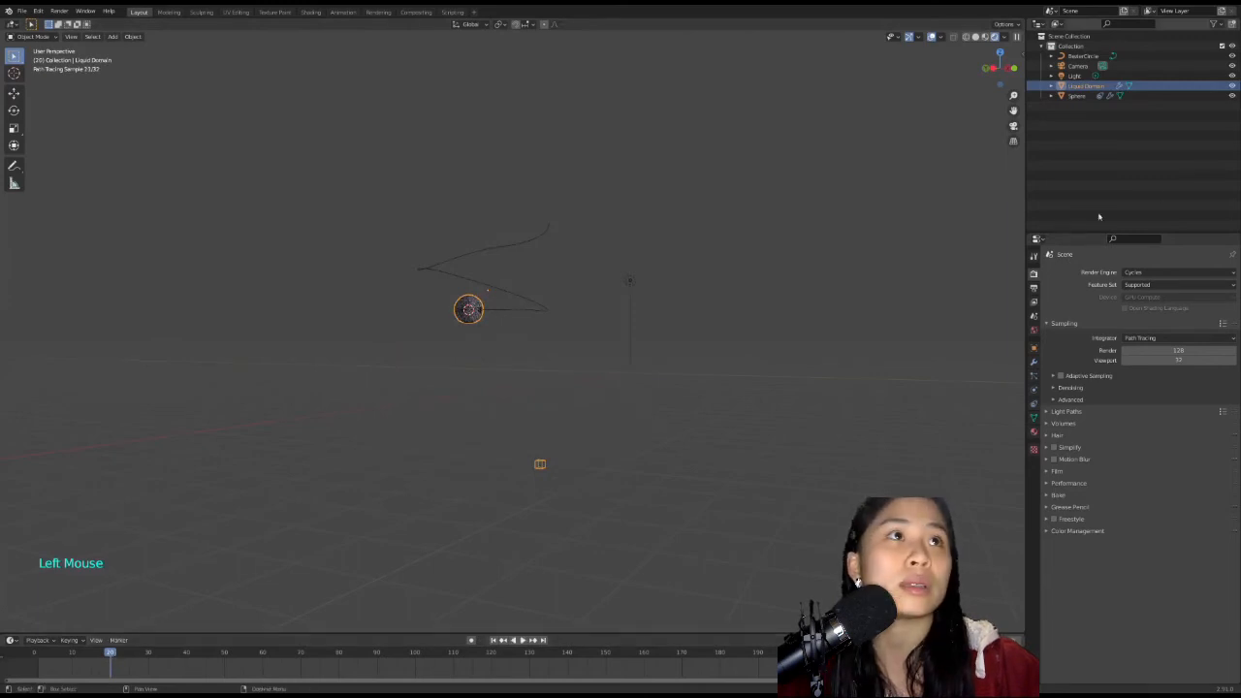
Show the Disable in Renders toggles in the outliner, and keyframe the liquid domain as disabled in renders at frame 19.
left_click(1218, 24)
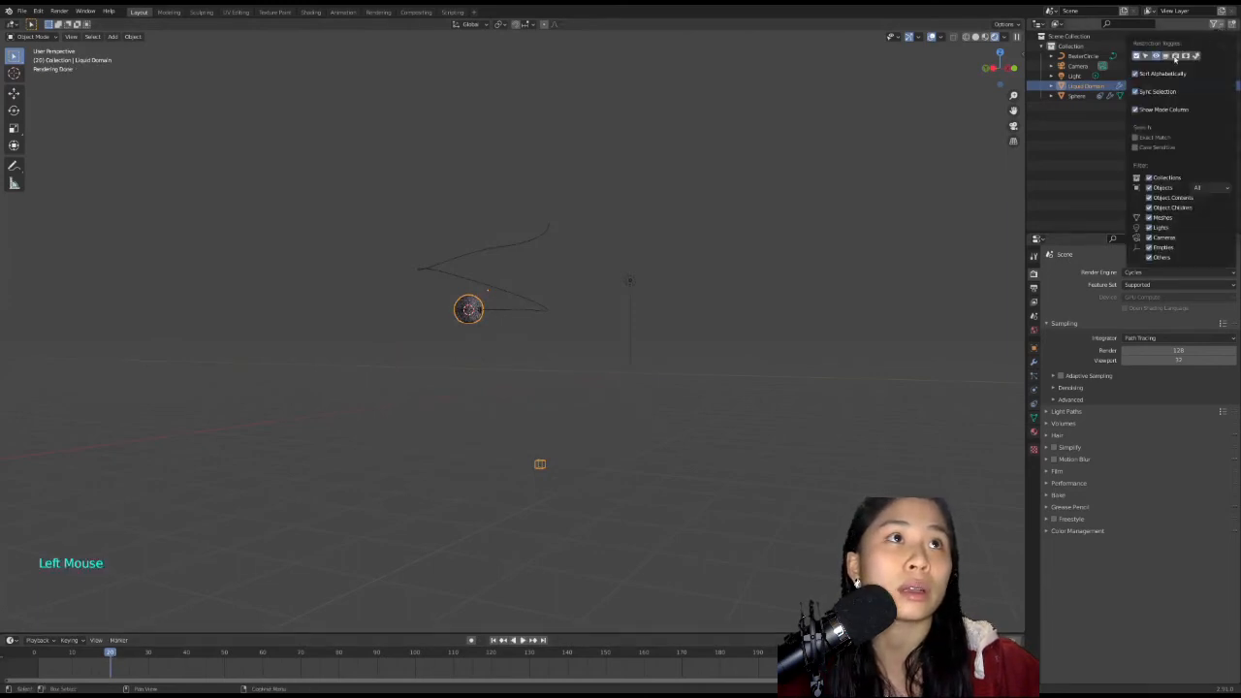
left_click(1175, 56)
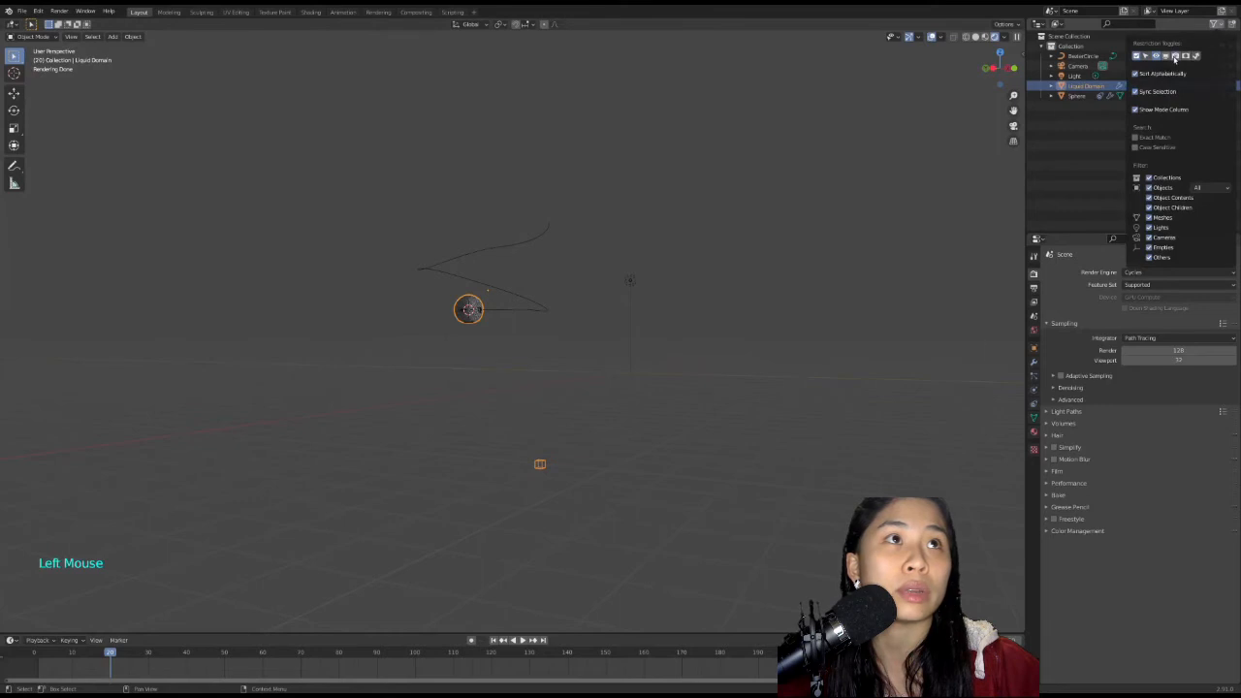
left_click(1093, 153)
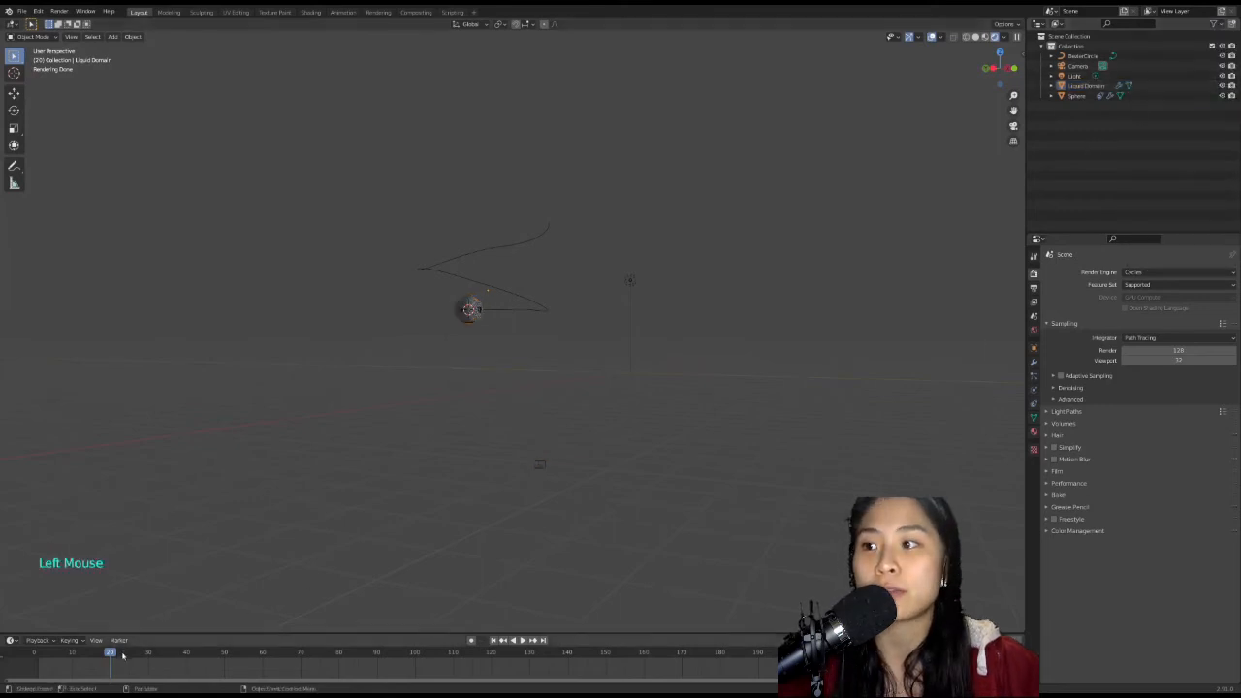
left_click_drag(112, 654, 108, 653)
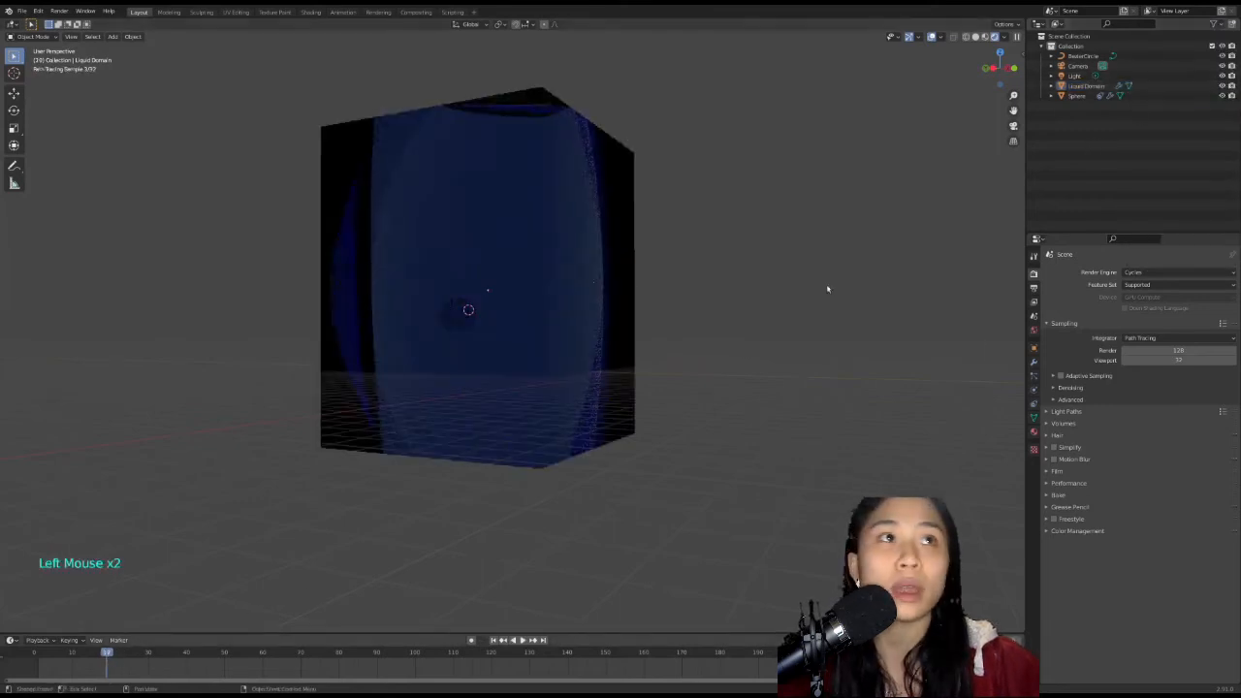
left_click(1231, 86)
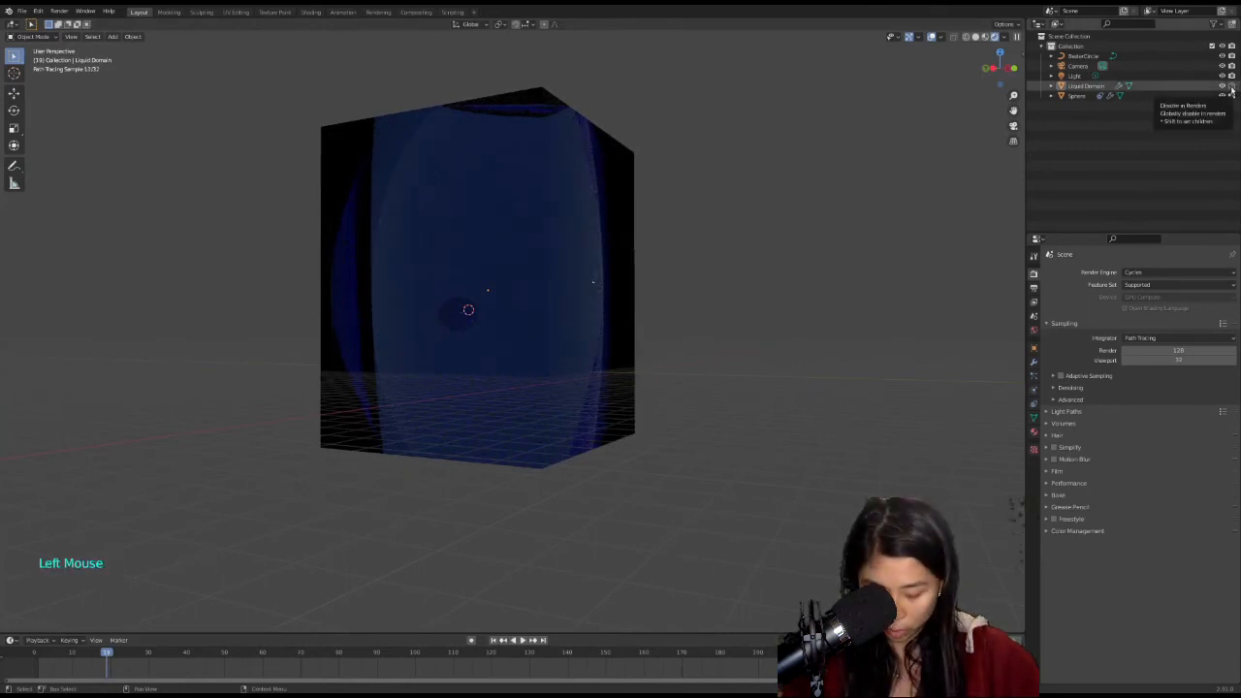
key("i")
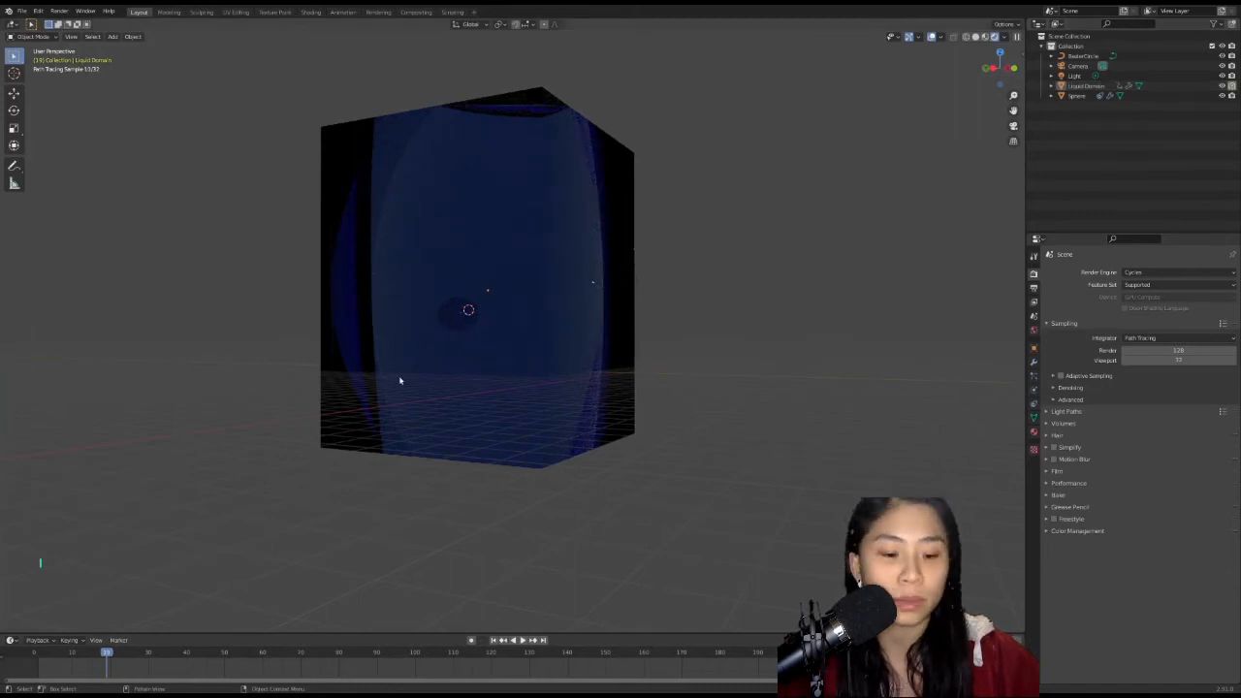
Keyframe the liquid domain as enabled in renders at frame 20, and check the visibility change against frame 19.
left_click(110, 653)
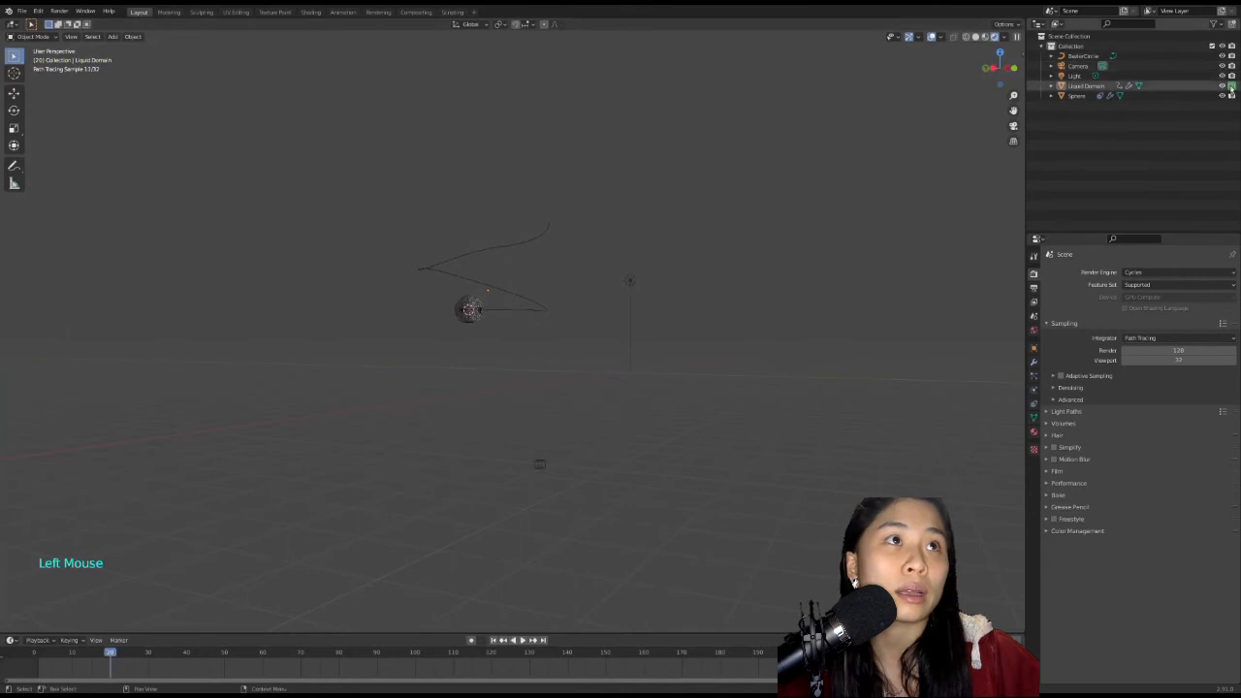
left_click(1231, 85)
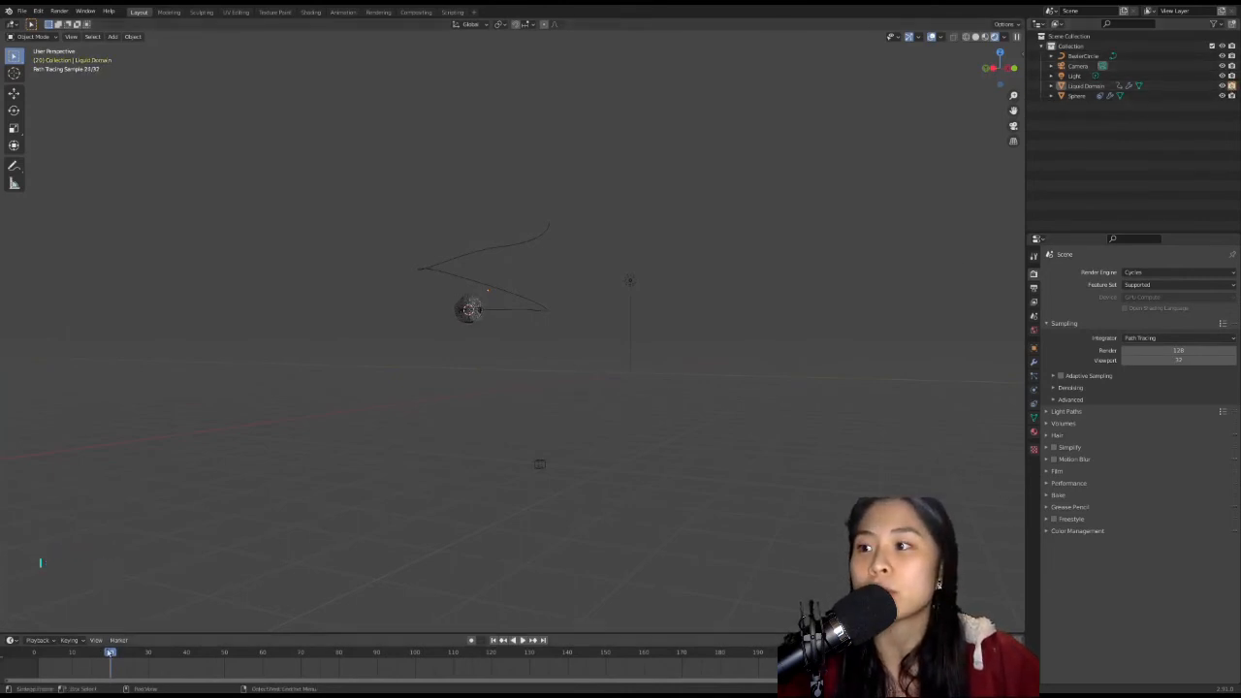
left_click(107, 653)
mouse_move(107, 659)
left_mouse_down()
mouse_move(122, 656)
mouse_move(35, 656)
mouse_move(108, 669)
left_mouse_up()
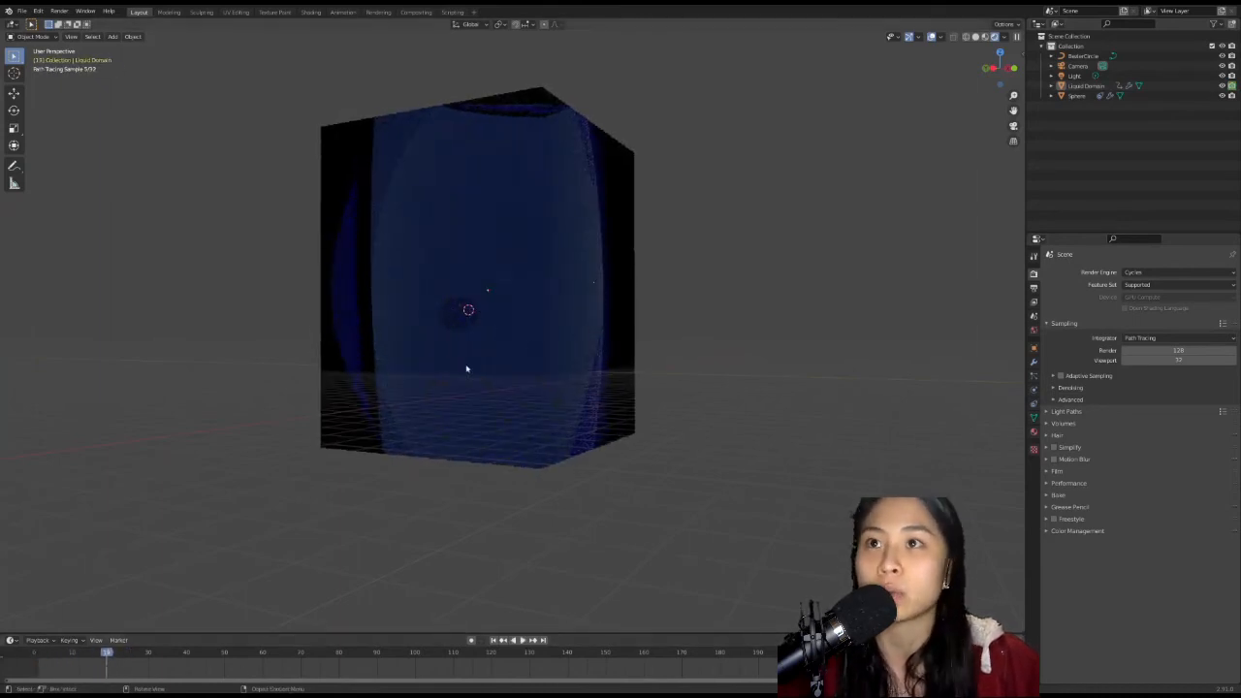
Return to solid shading and view the liquid from the front side at frame 123.
middle_click_drag(680, 358, 650, 379)
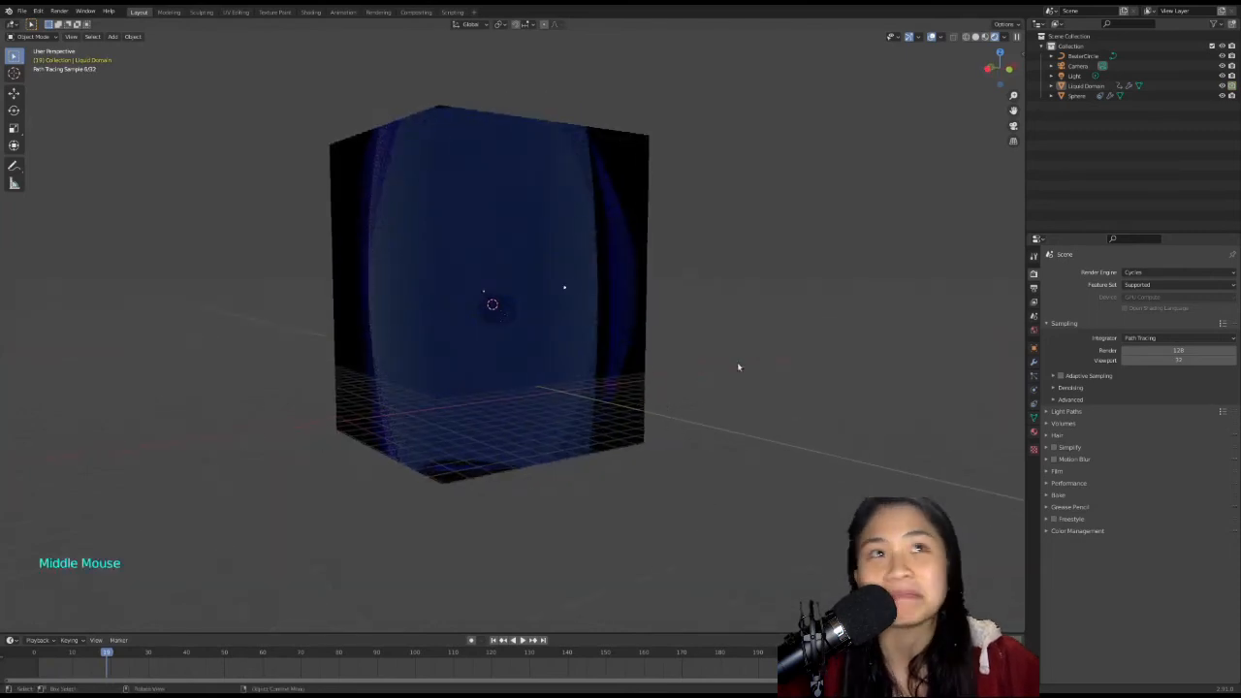
left_click(975, 35)
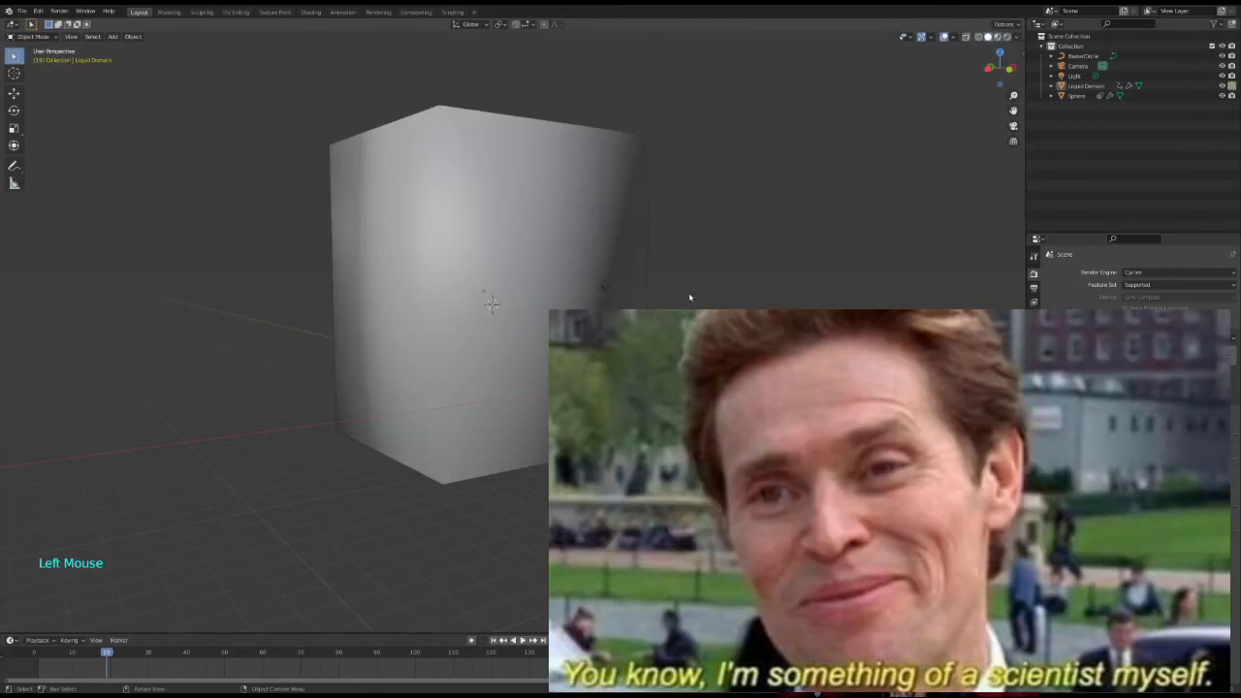
left_click_drag(134, 659, 502, 581)
middle_click_drag(631, 352, 554, 358)
left_click(352, 401)
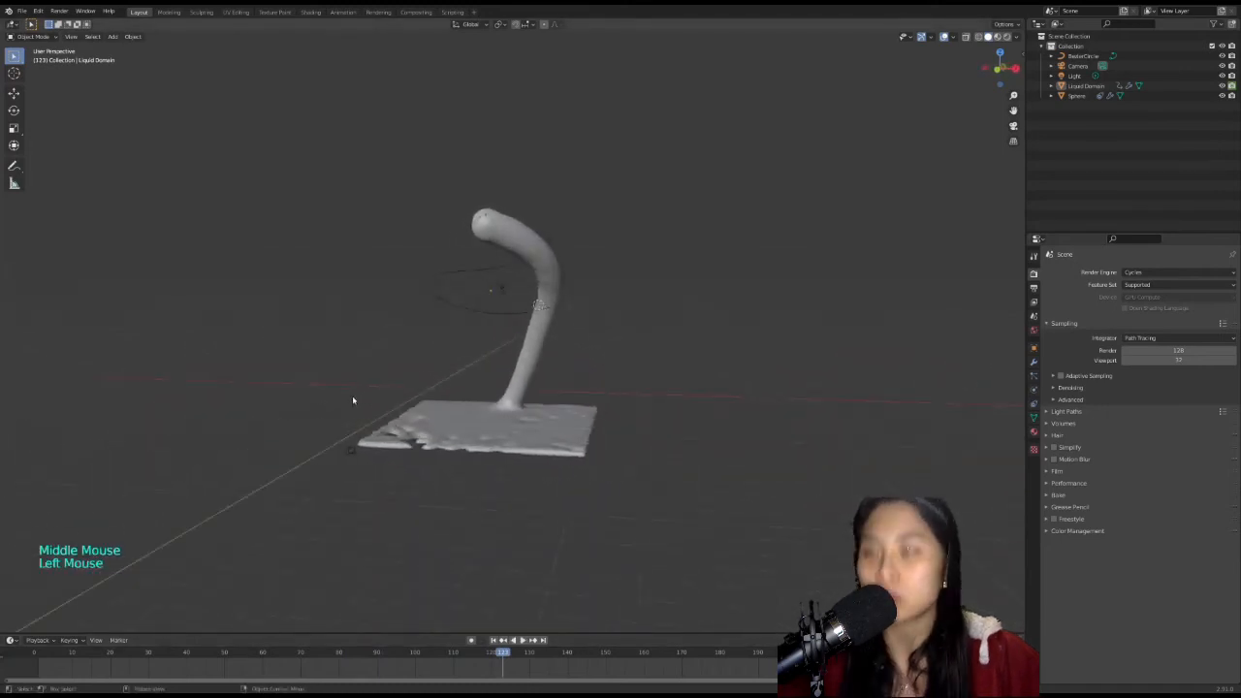
Add a plane, move it down to the base of the liquid pool, and scale it to extend beyond the pool's edges.
key("shift+a")
mouse_move(369, 409)
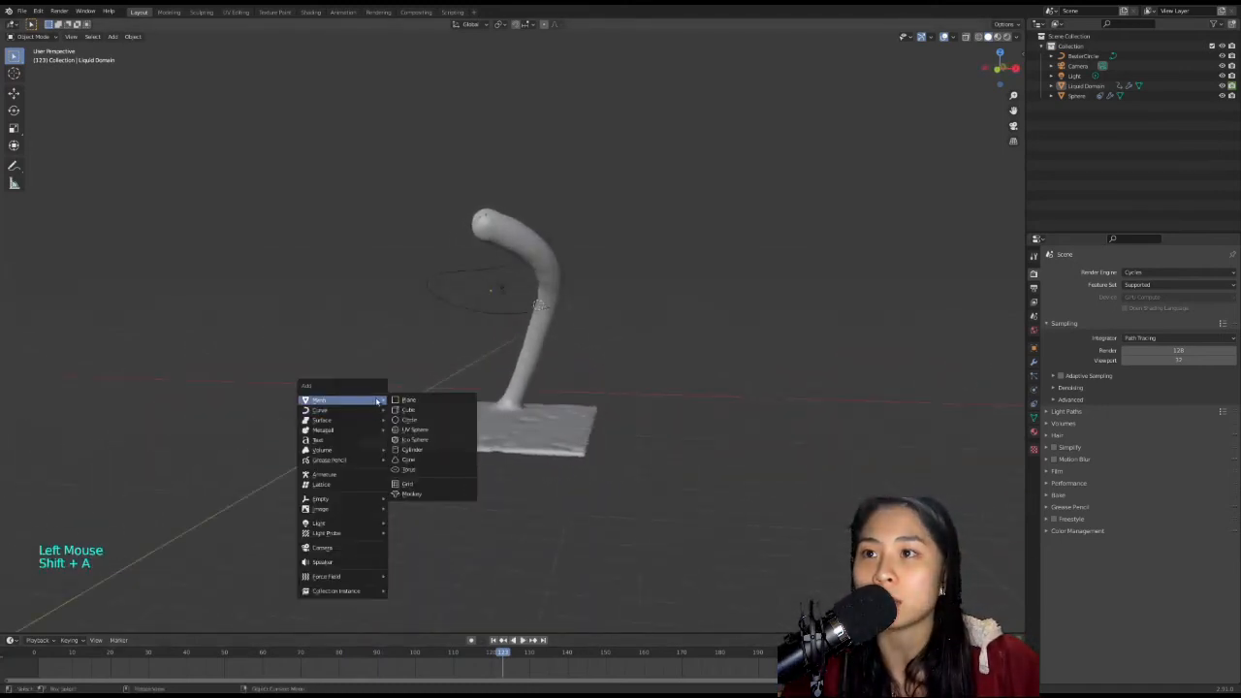
left_click(406, 400)
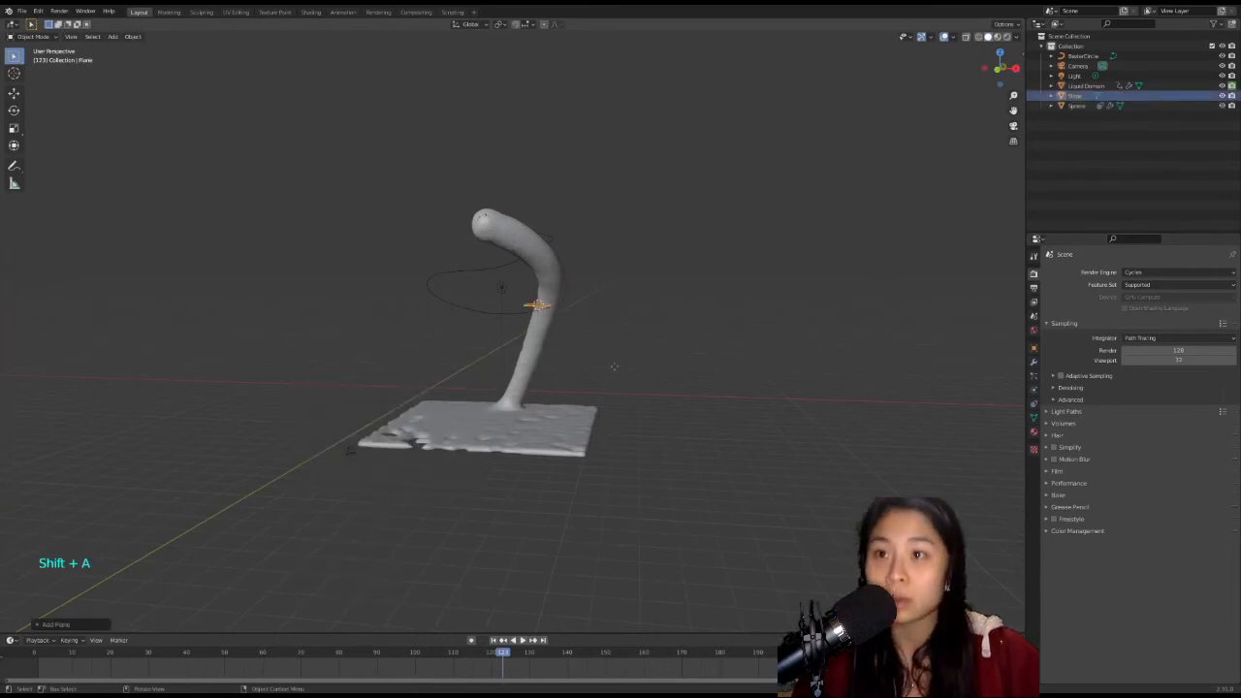
key("g")
key("s")
key("s")
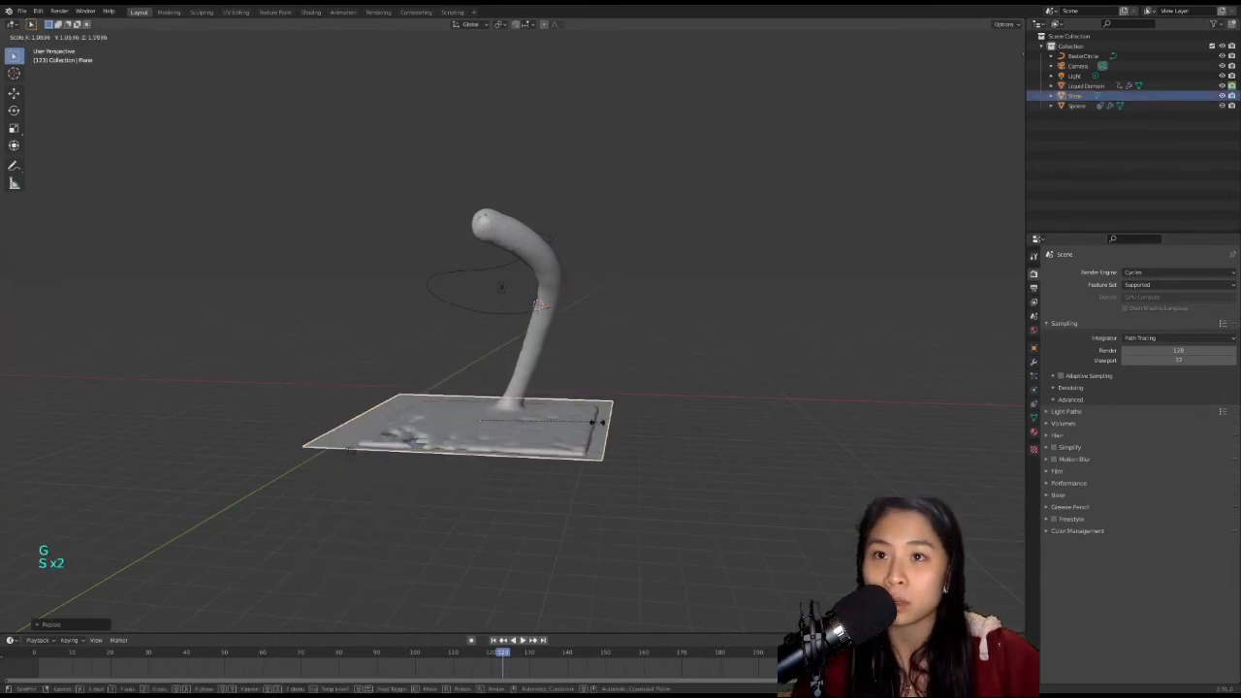
left_click(640, 424)
Finish enlarging the ground plane and shift it slightly down from the front view to sit just beneath the liquid pool.
key("KP_1")
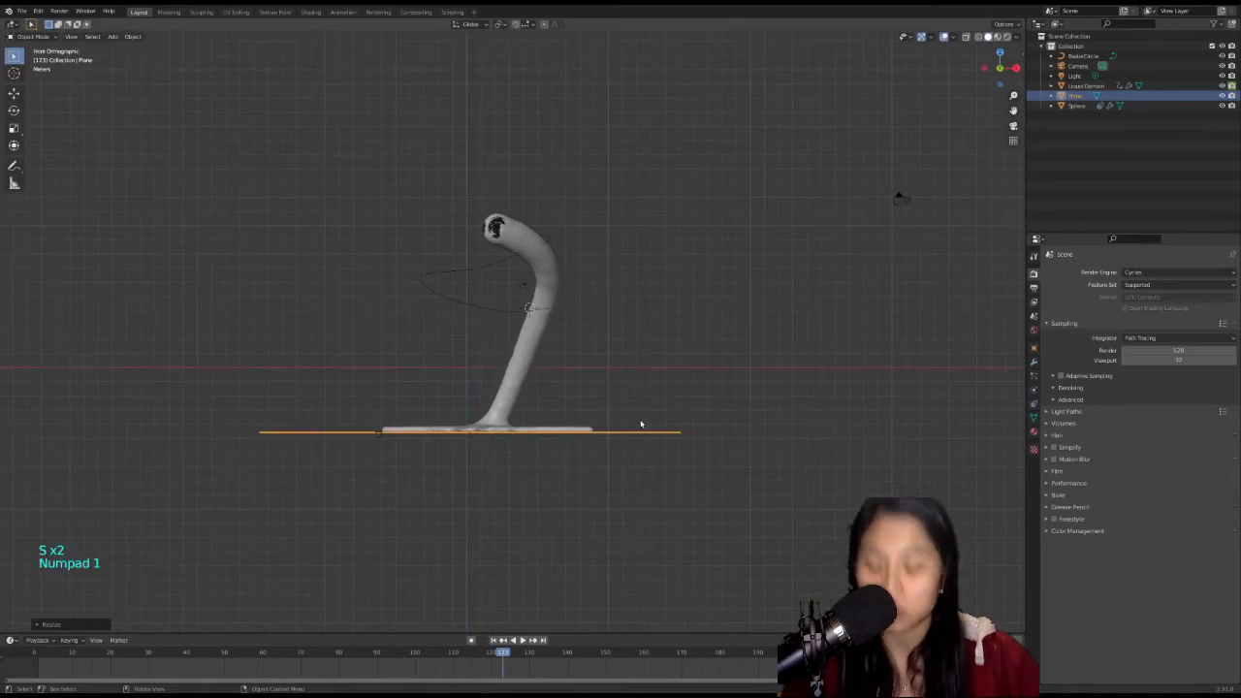
key("s")
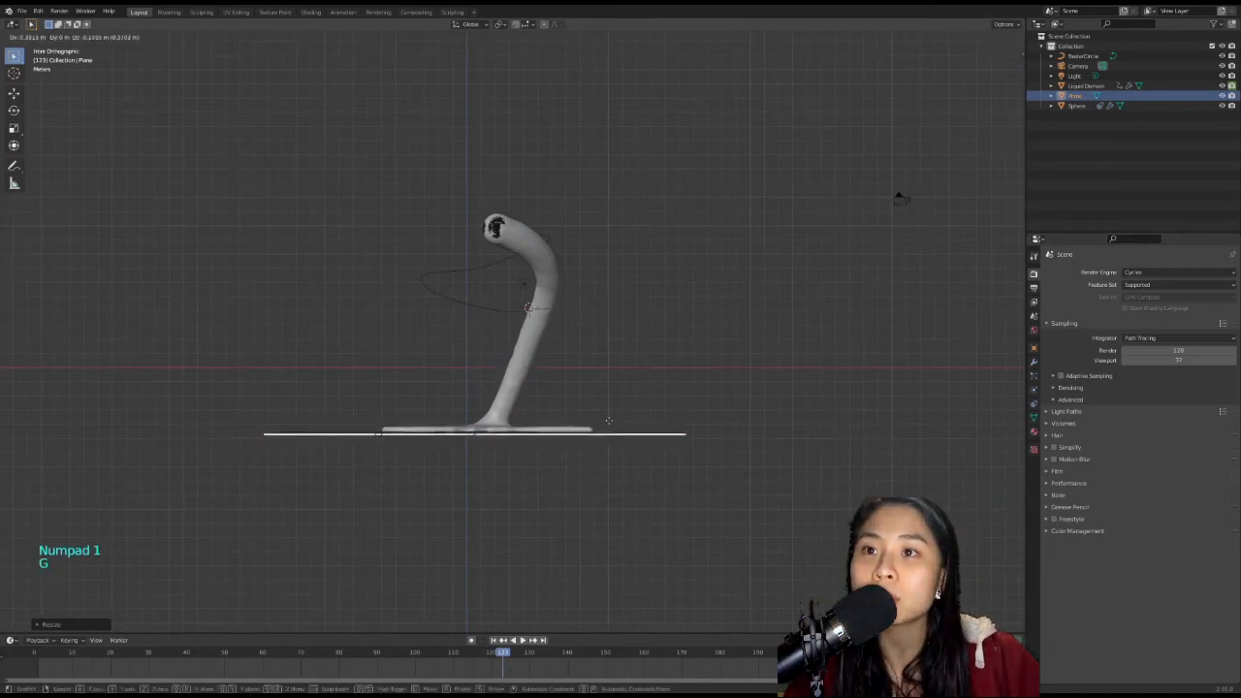
key("g")
left_click(609, 423)
View the scene through the camera and scale the ground plane up until it covers the lower part of the frame.
middle_click_drag(646, 344, 978, 166)
left_click(1013, 125)
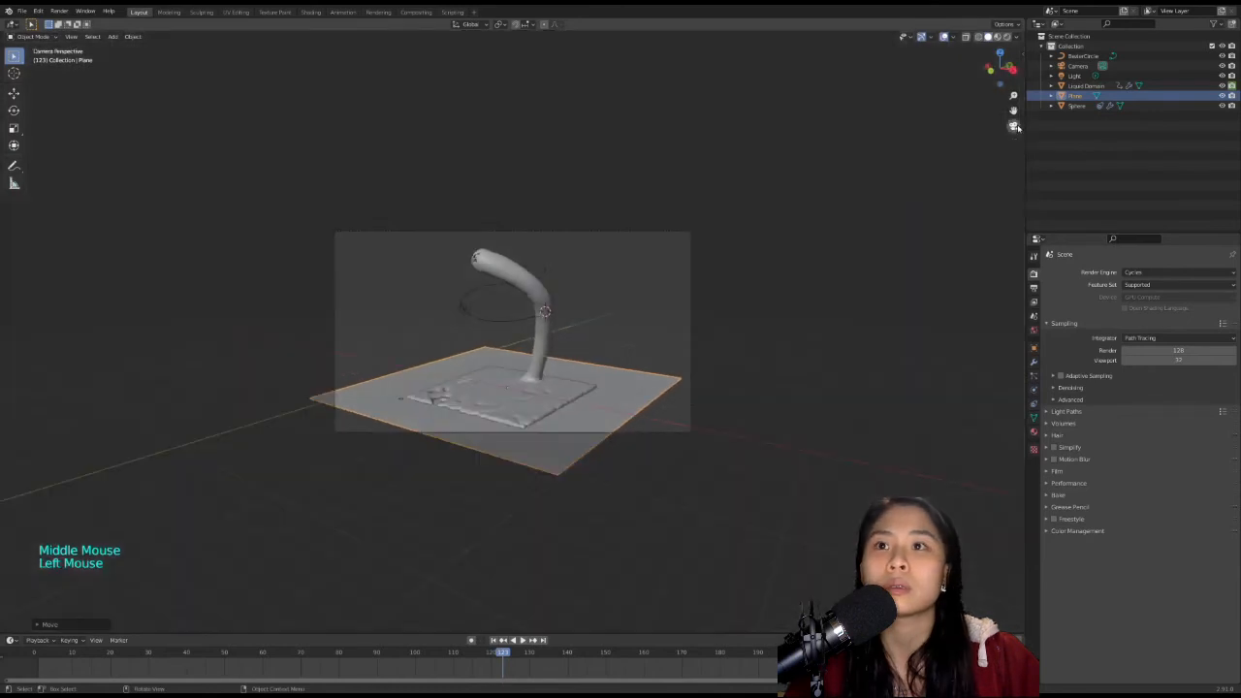
key("s")
left_click(878, 374)
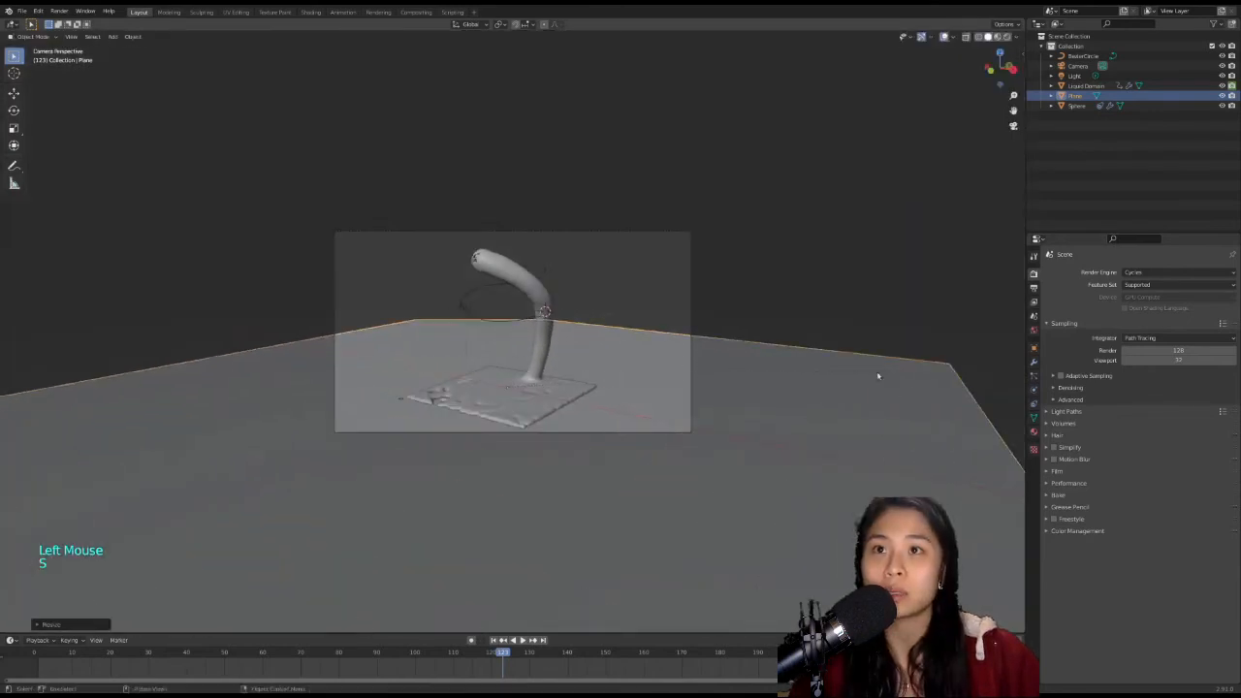
Delete the scene's existing light.
left_click(466, 315)
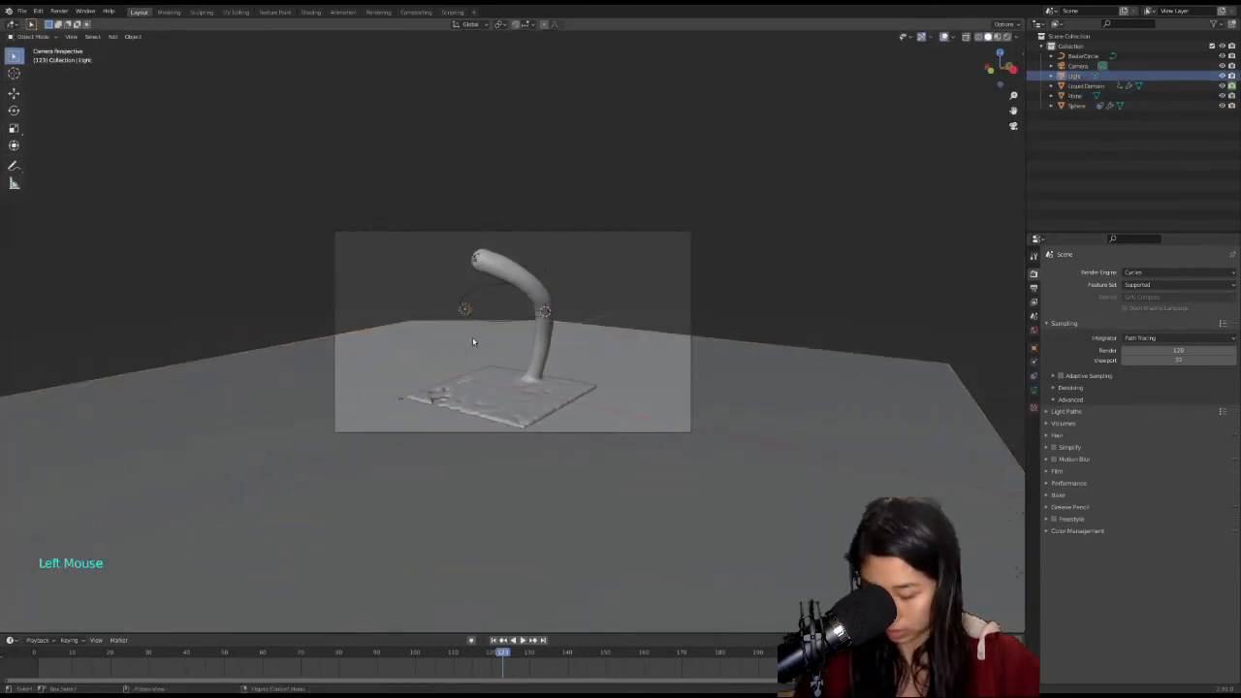
key("x")
left_click(460, 309)
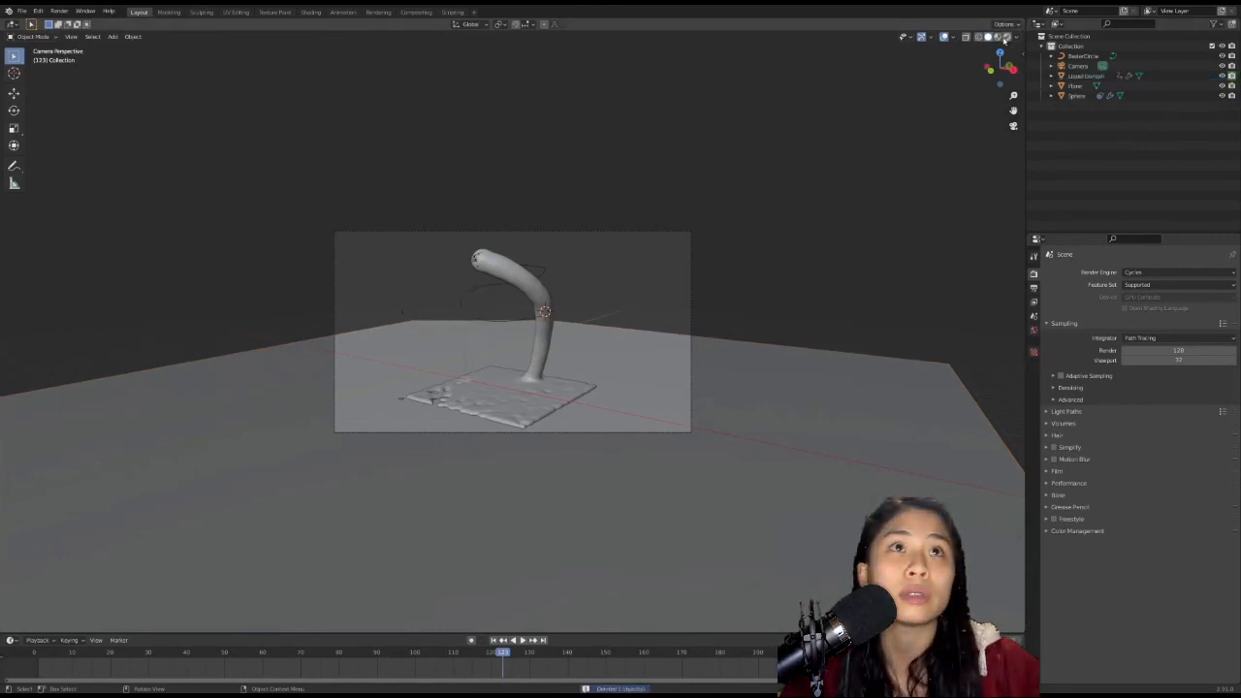
Switch the viewport to rendered shading and add a Sun light.
left_click(1004, 37)
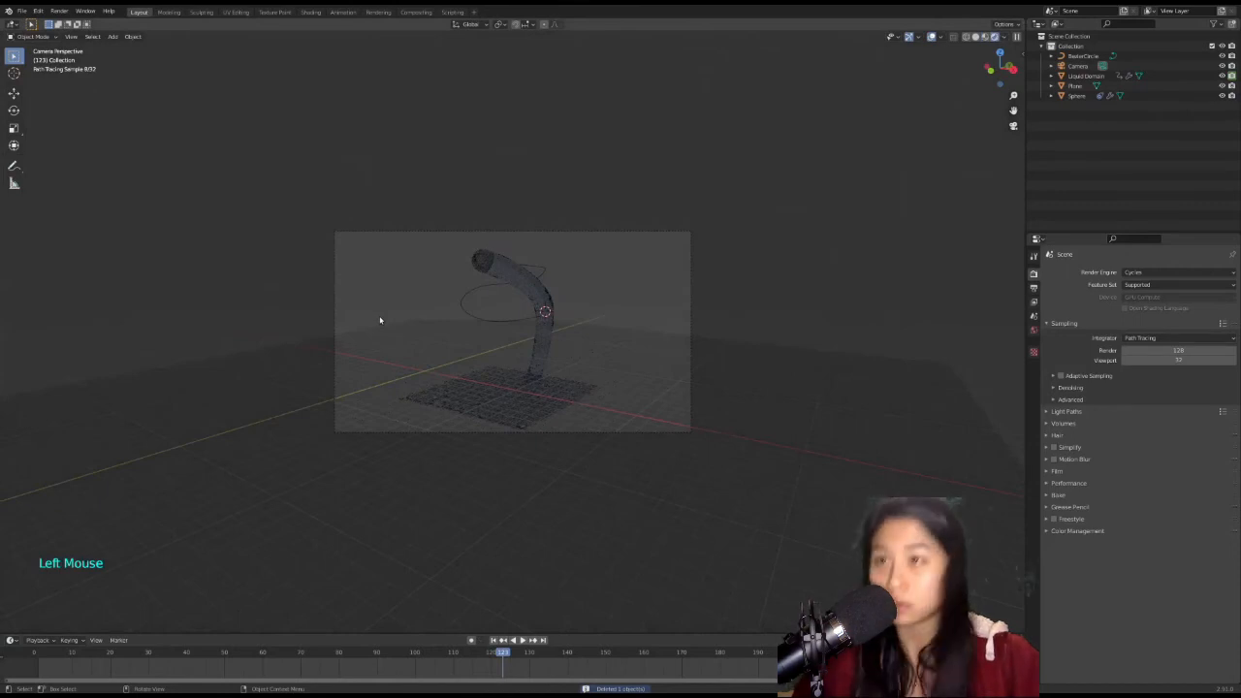
key("shift+a")
mouse_move(363, 441)
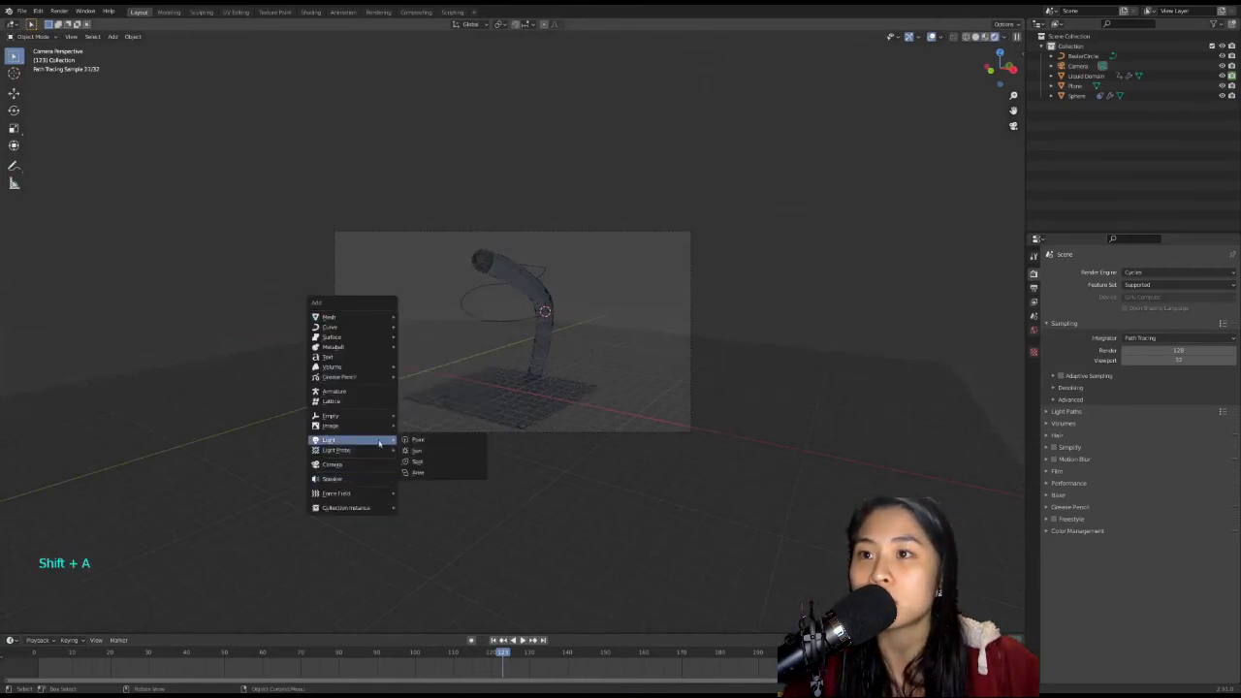
left_click(419, 450)
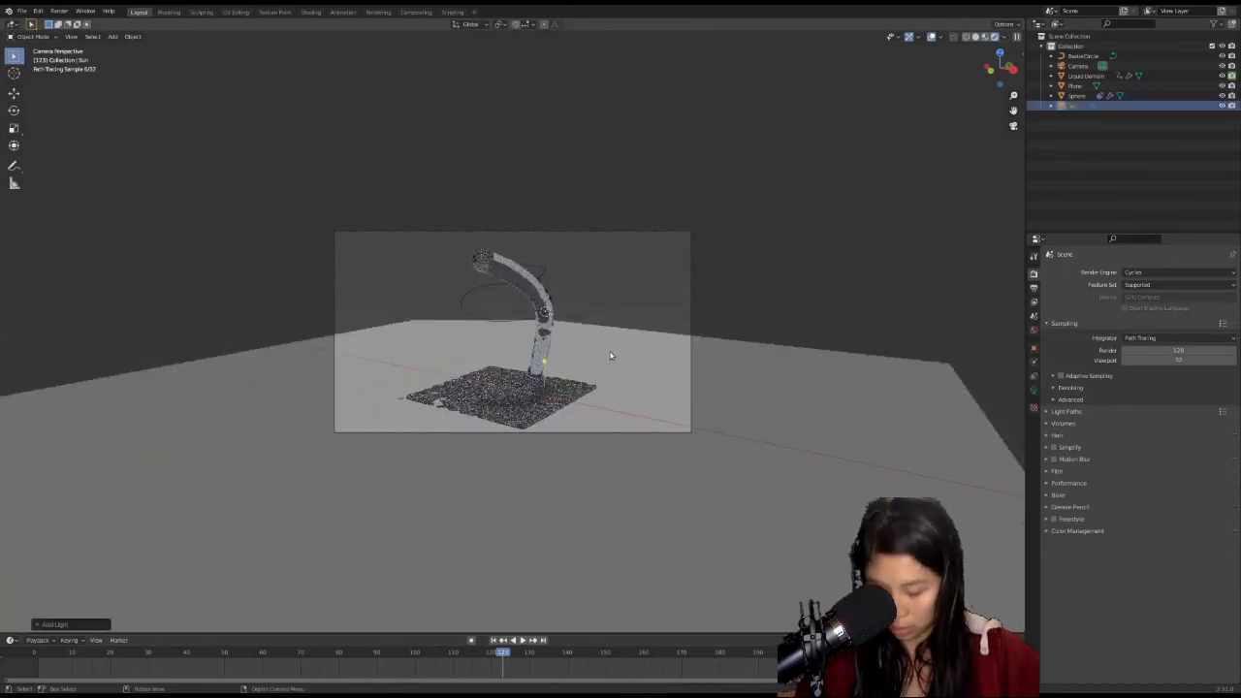
Raise the sun above and to one side of the liquid, and aim it at the liquid's upper end.
key("g")
left_click(459, 202)
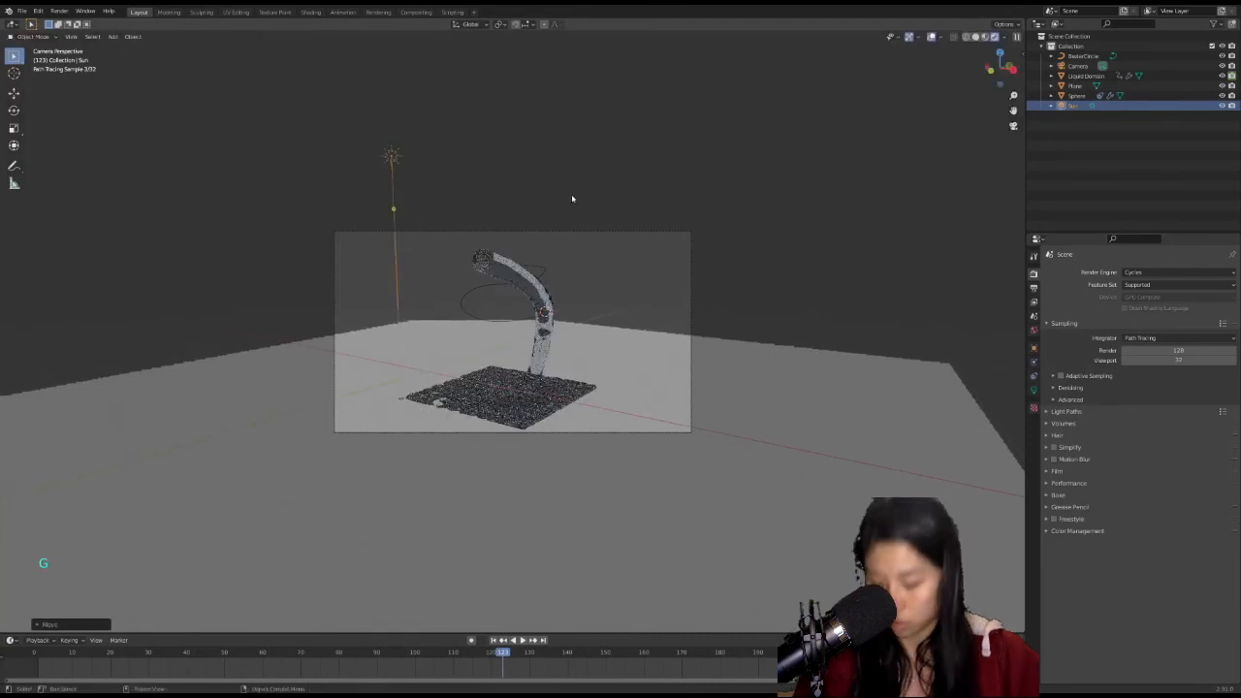
left_click(485, 265)
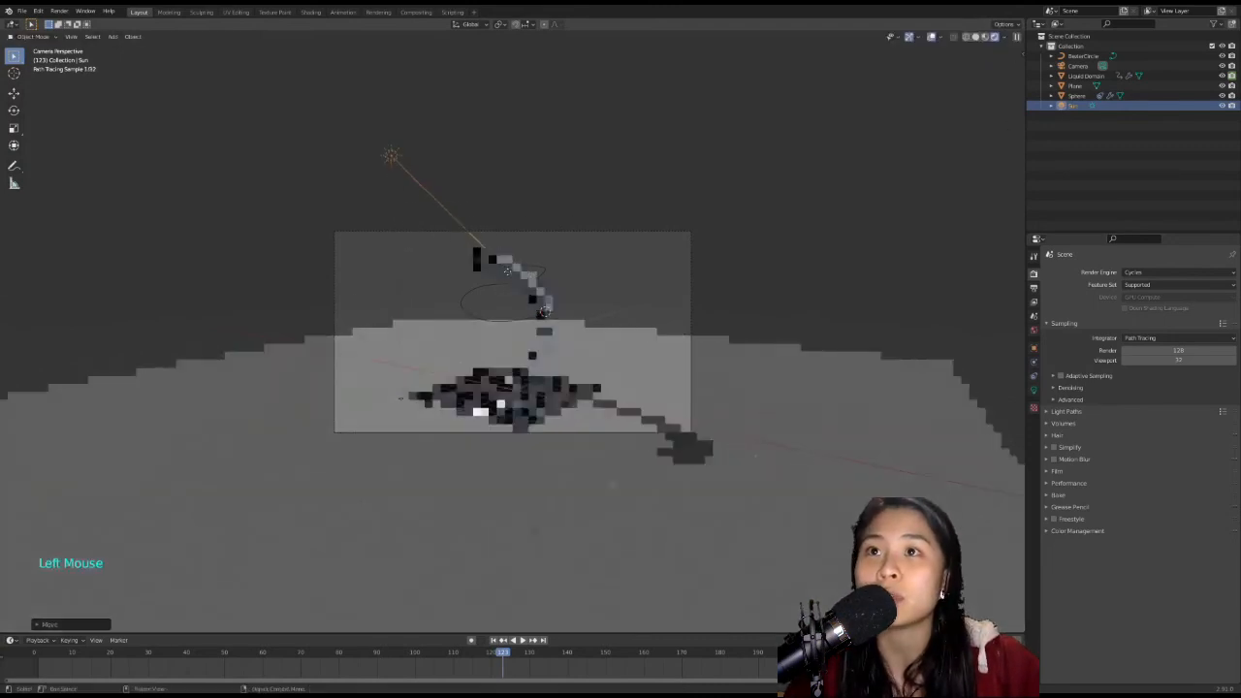
left_click(486, 267)
Disable the emitter sphere in renders and hide it in the viewport.
left_click(482, 264)
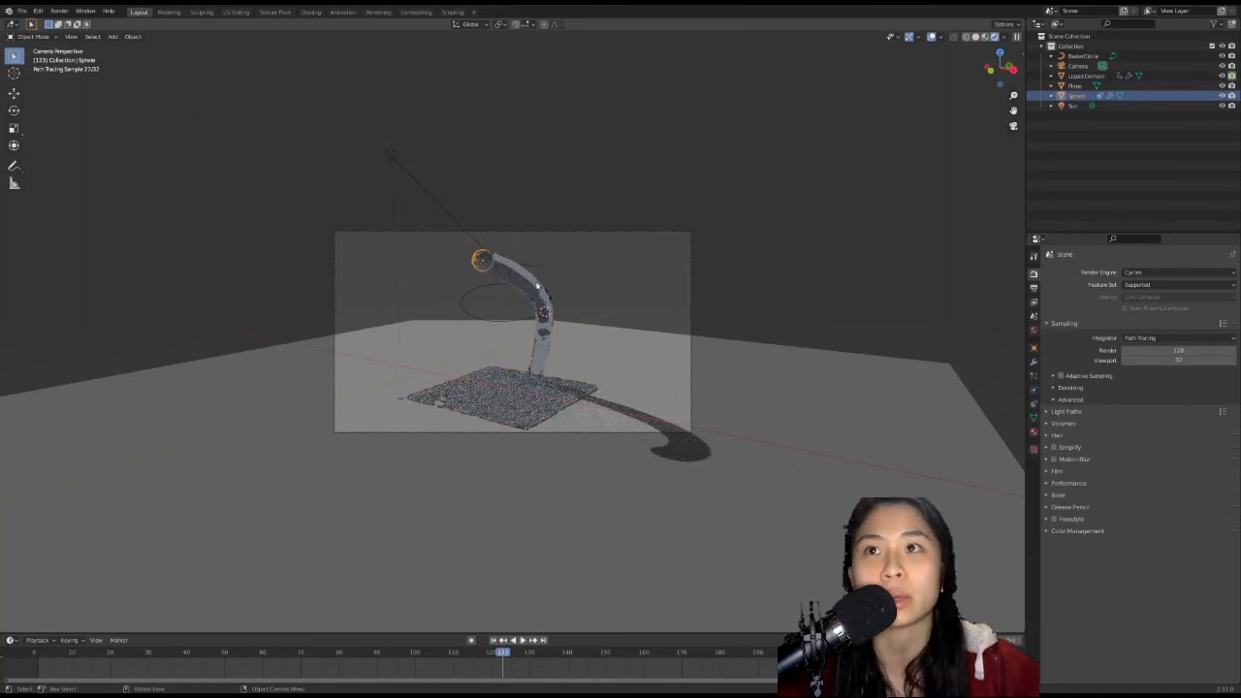
left_click(1231, 96)
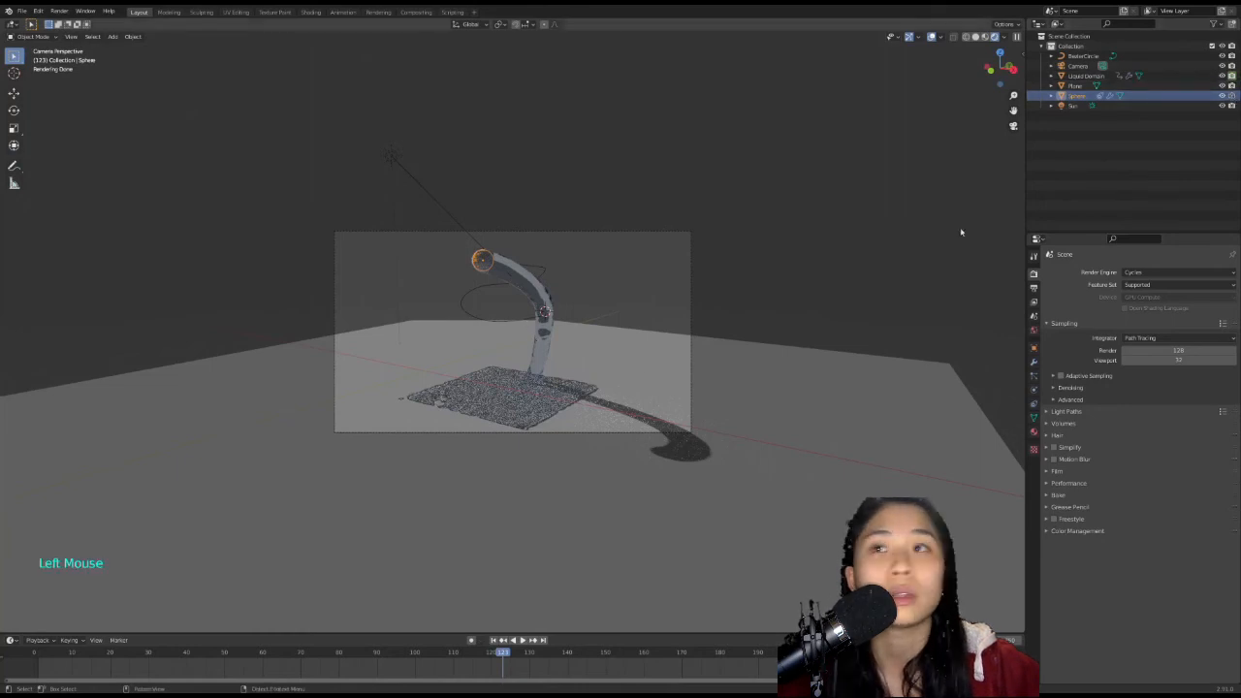
middle_click_drag(631, 279, 646, 258)
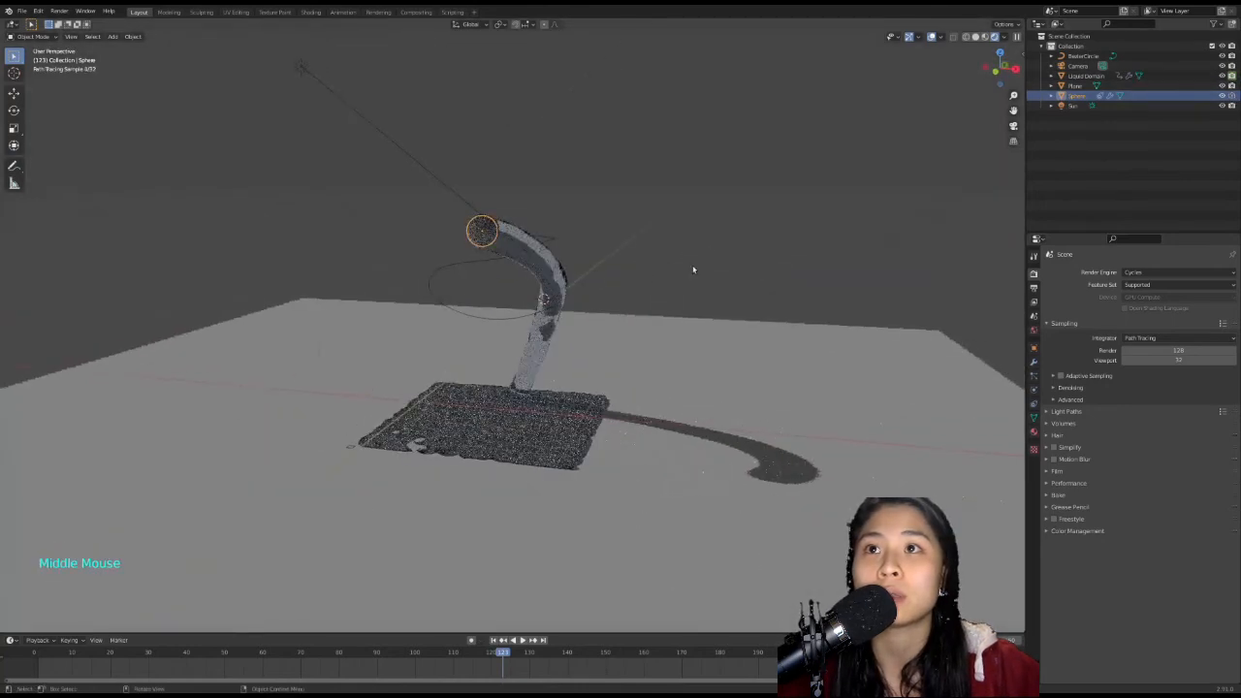
left_click(778, 291)
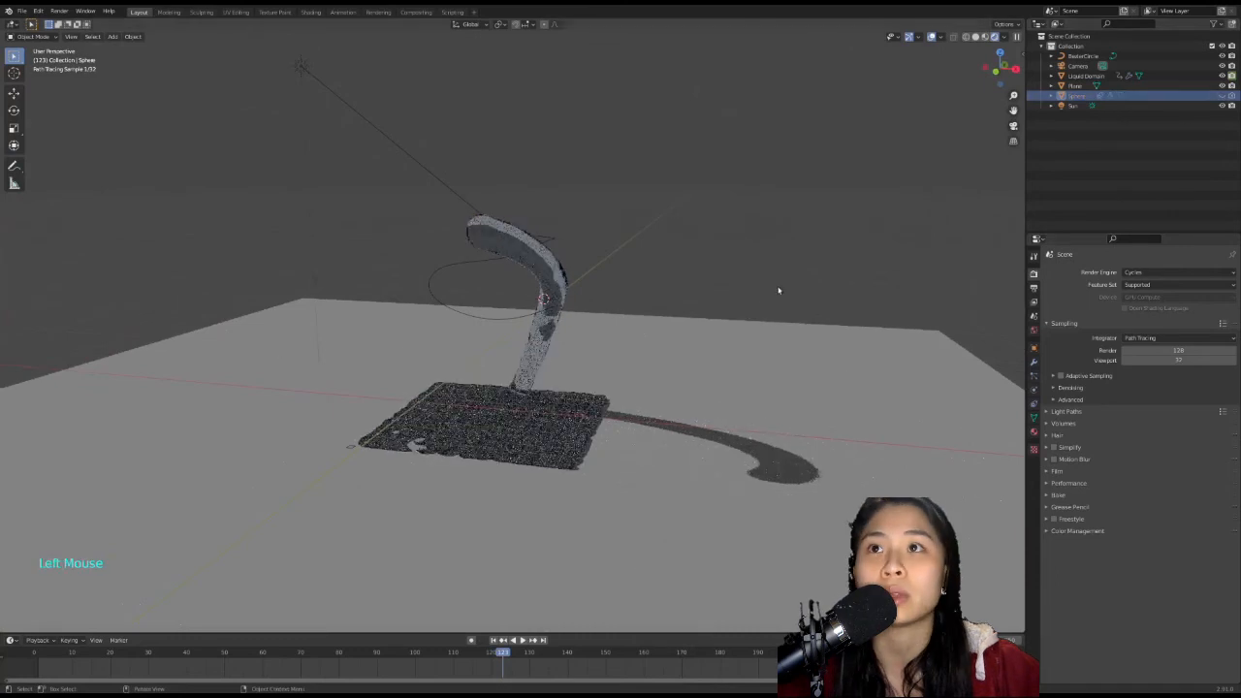
Return to solid shading and check the liquid and ground plane through the camera.
middle_click_drag(778, 291, 732, 287)
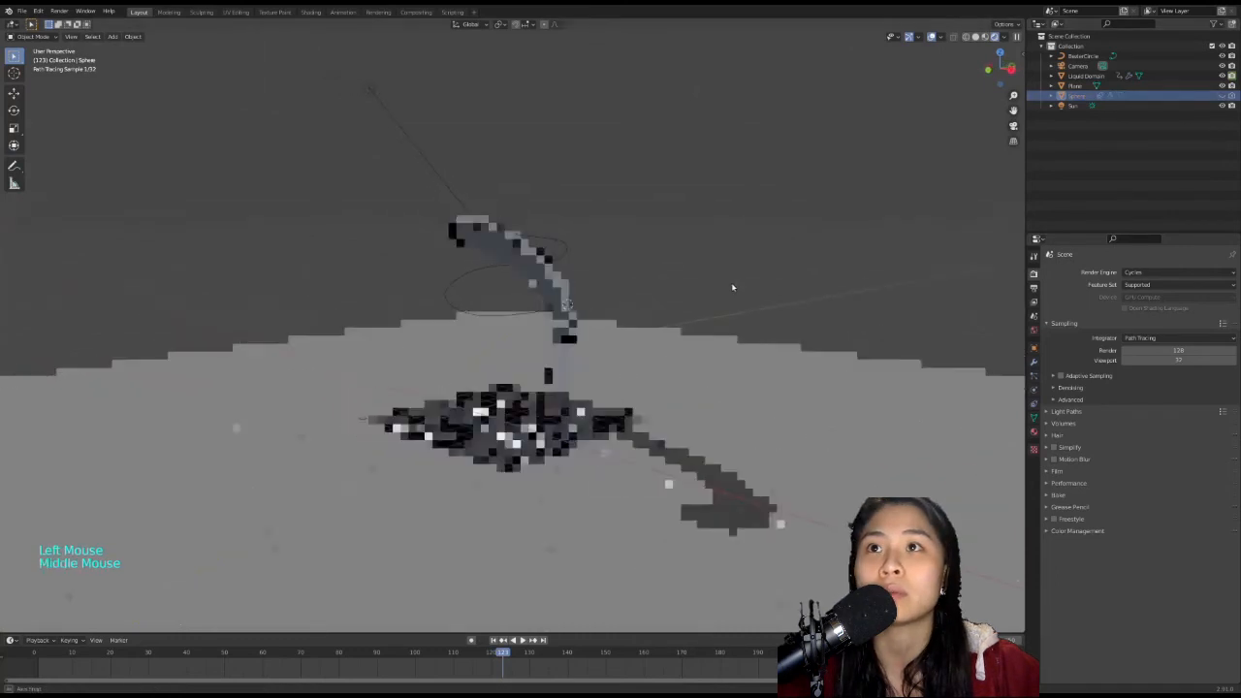
left_click(218, 657)
left_click(218, 657)
left_click(260, 659)
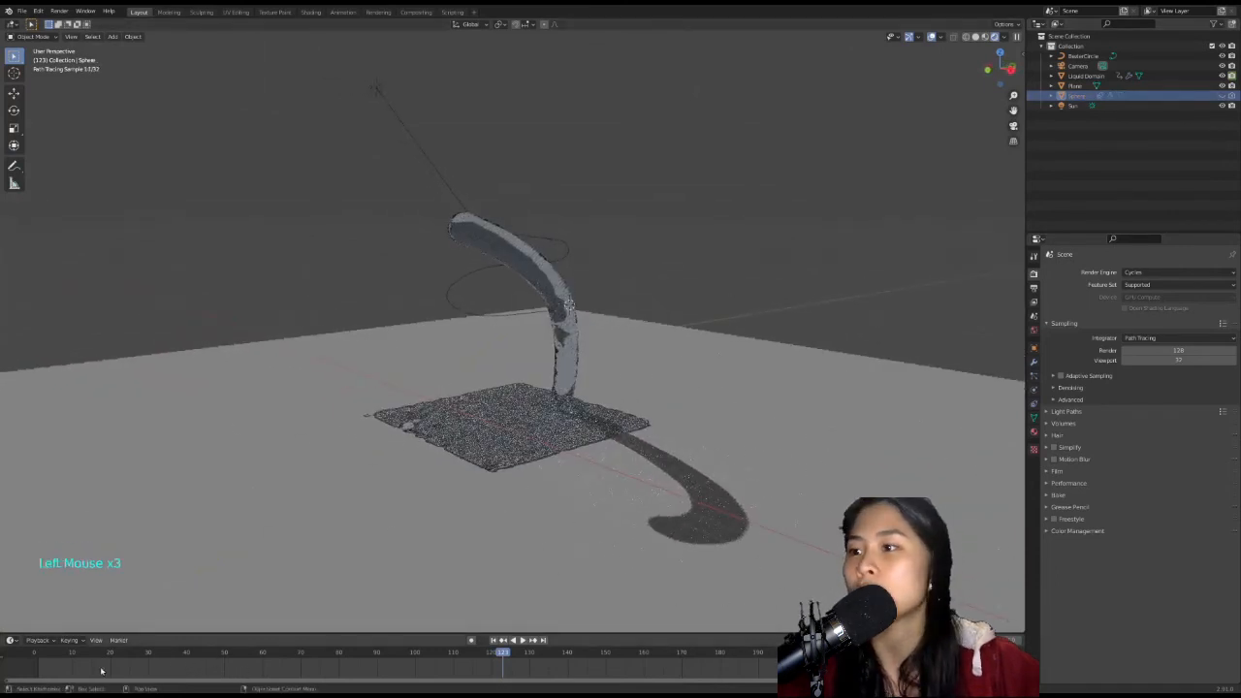
left_click(975, 38)
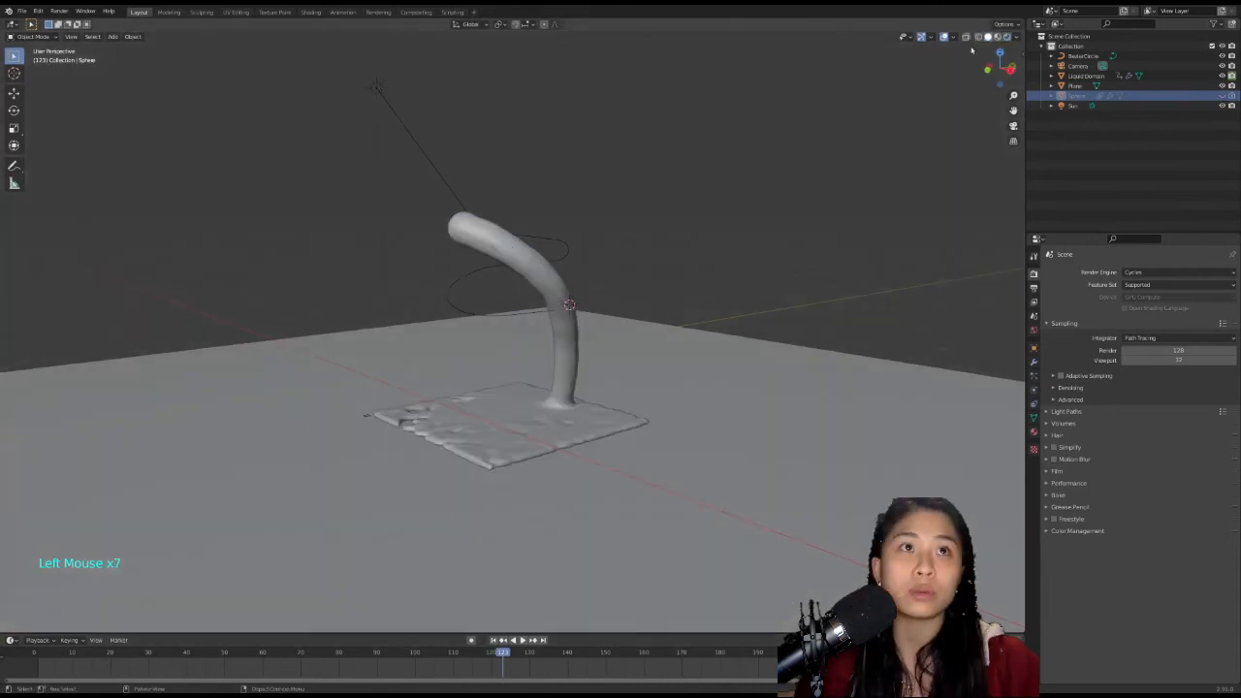
left_click(1013, 141)
left_click(1013, 127)
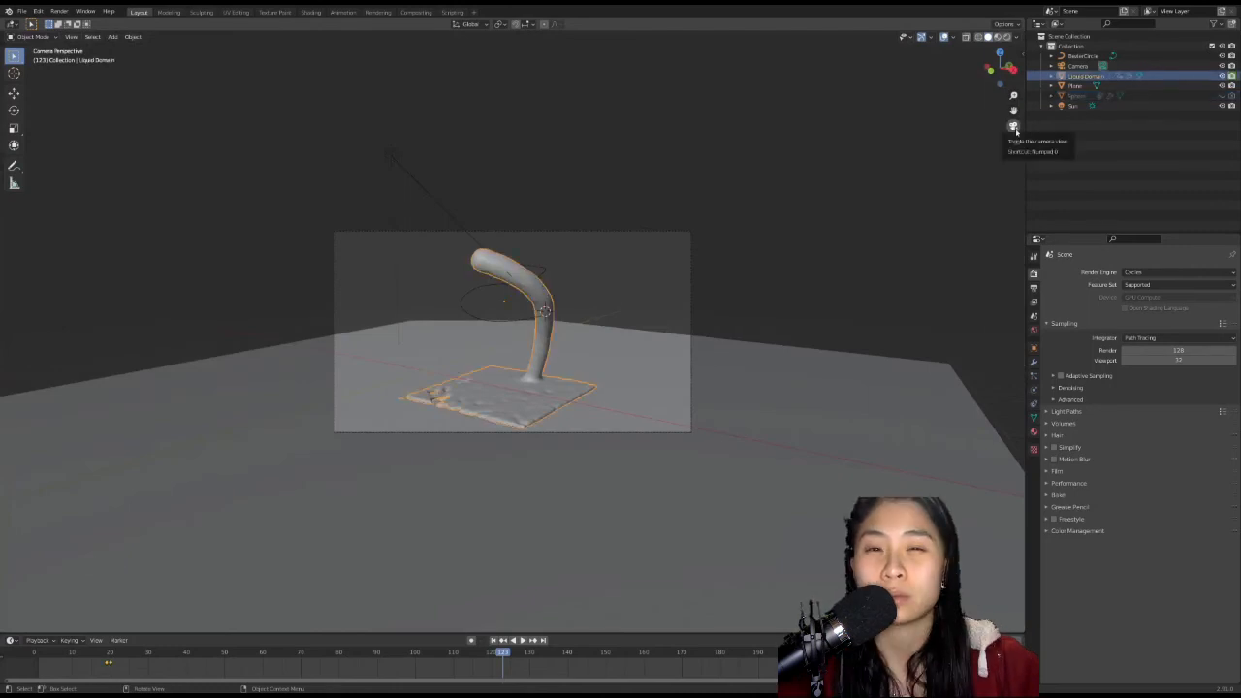
left_click(1015, 129)
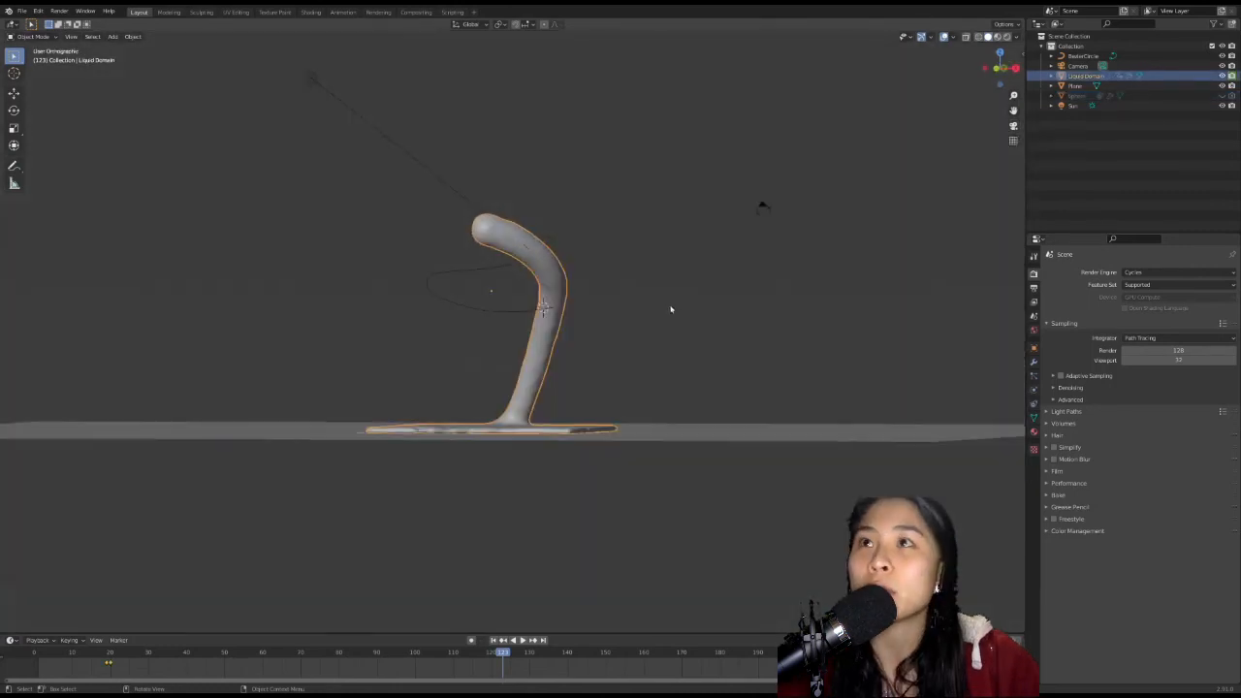
Select the liquid domain.
middle_click_drag(664, 319, 636, 328)
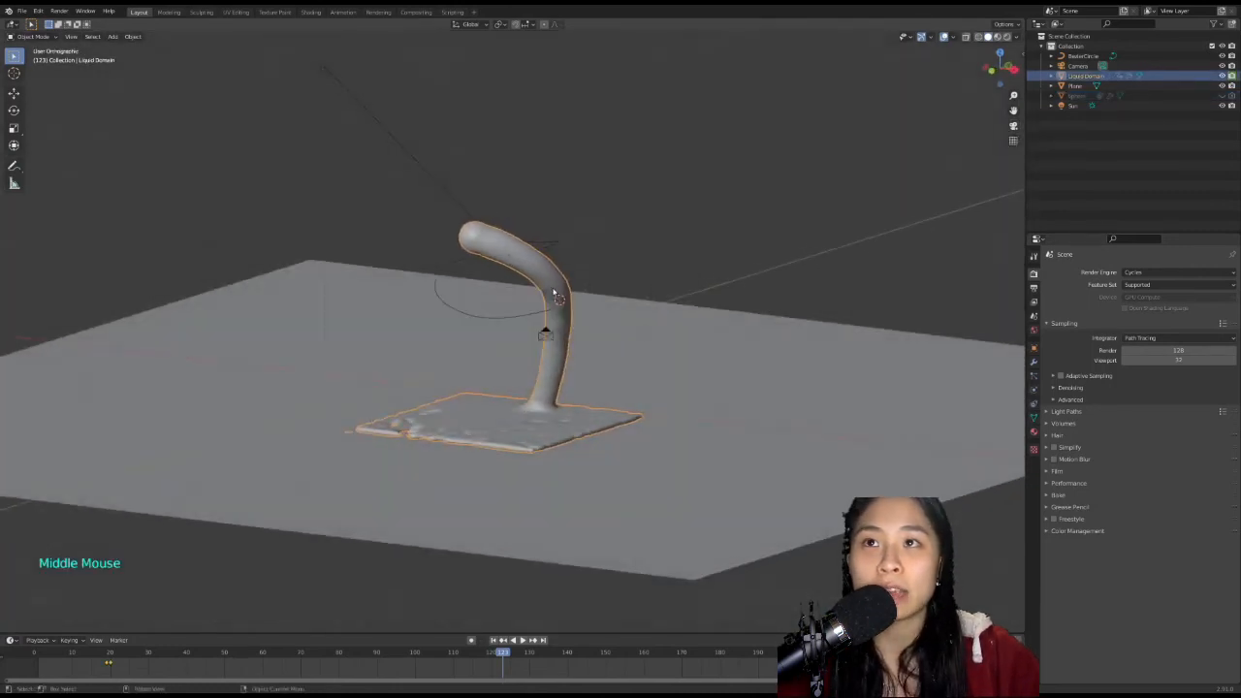
left_click(481, 249)
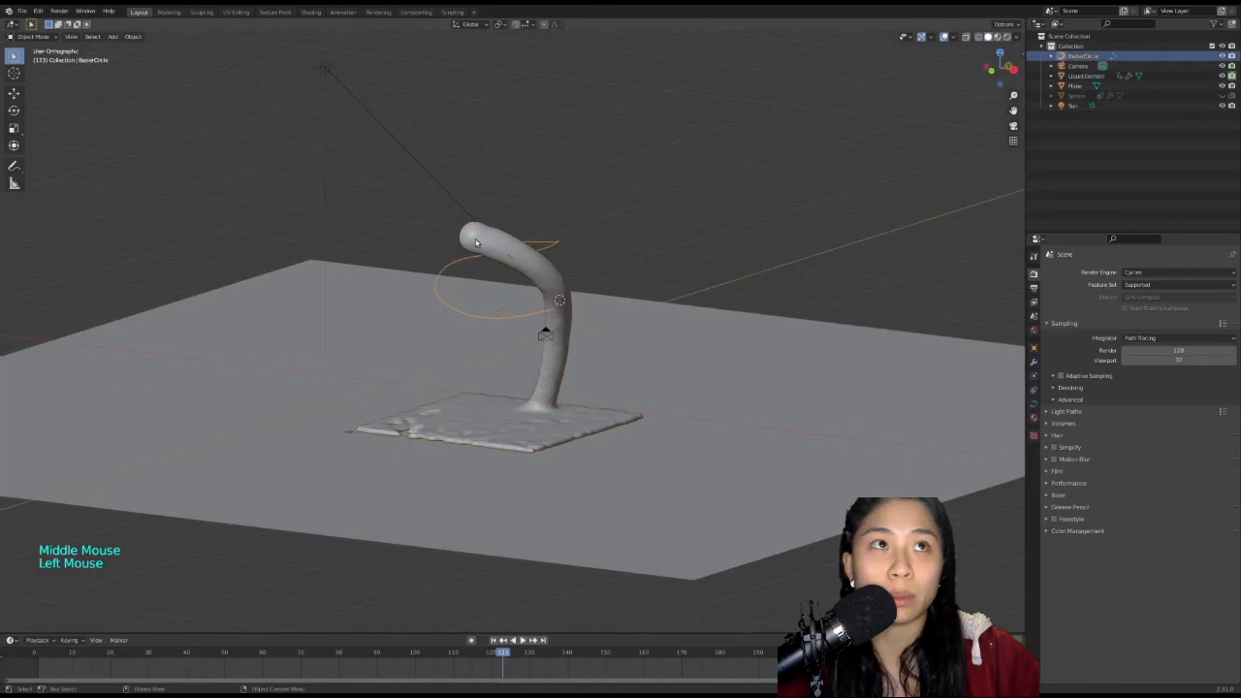
left_click(1083, 76)
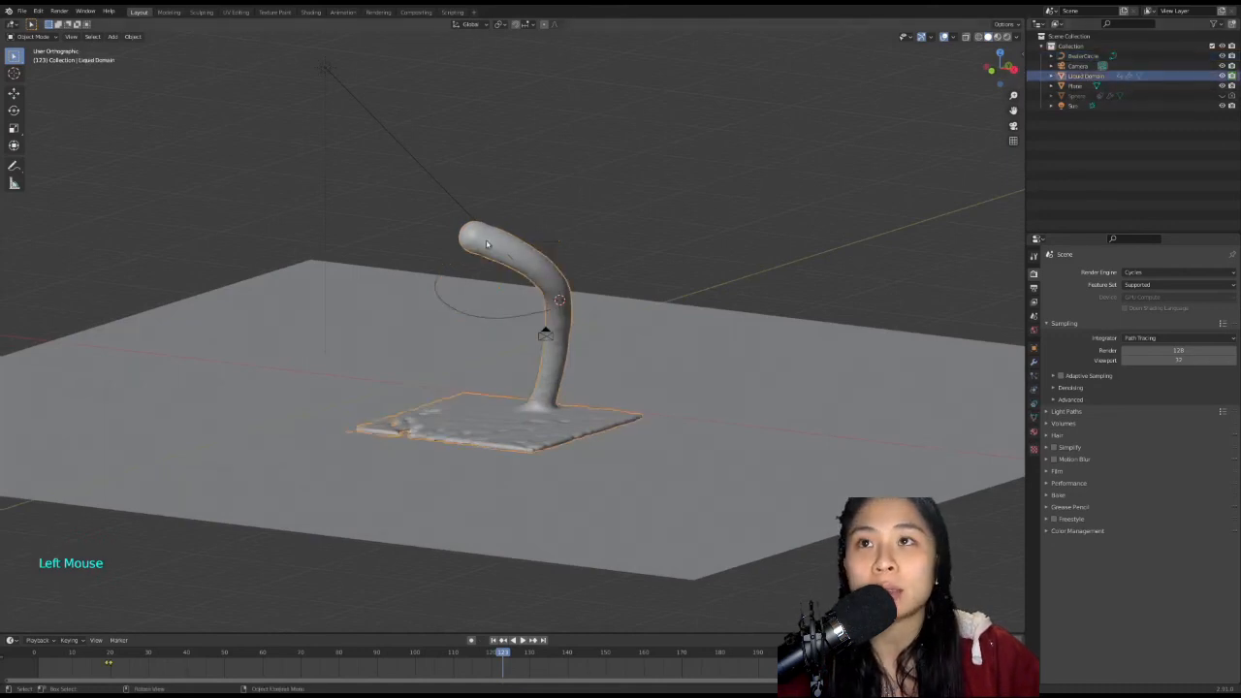
Clear the selection, save the file, and place the 3D cursor in the empty space beyond the ground plane's corner.
scroll(682, 277, "down", 8)
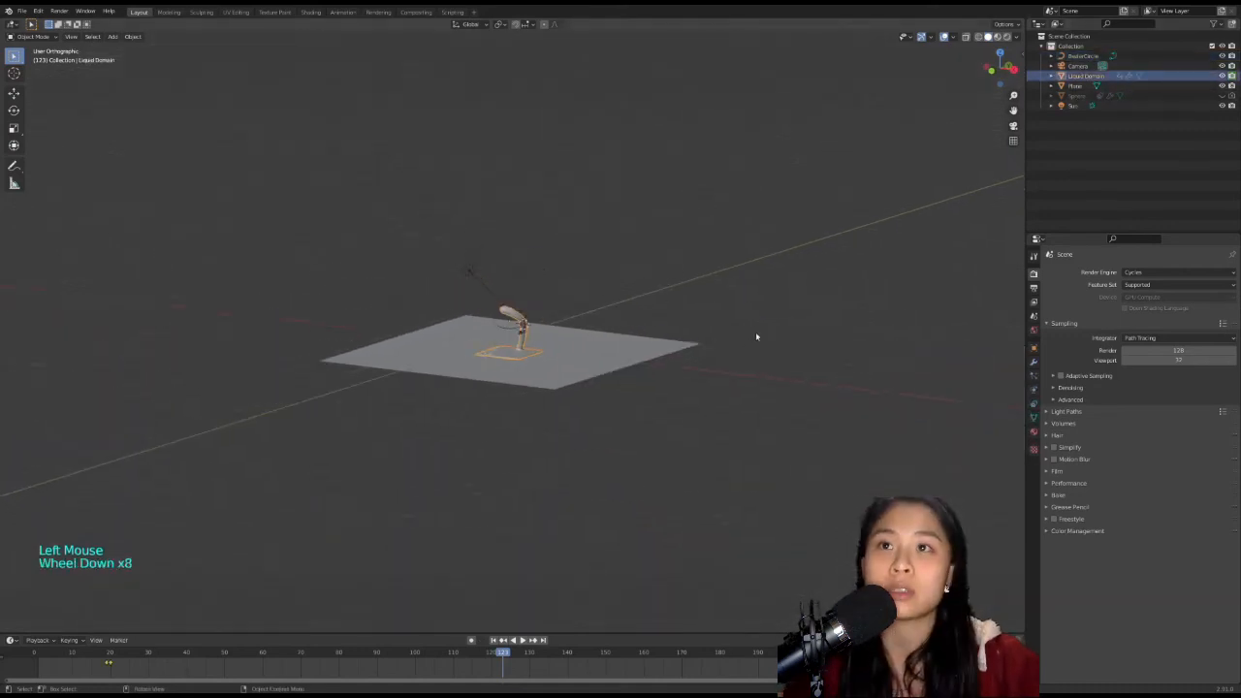
middle_click_drag(756, 337, 563, 355, "shift")
left_click(620, 377)
scroll(581, 379, "up", 2)
left_click(571, 374)
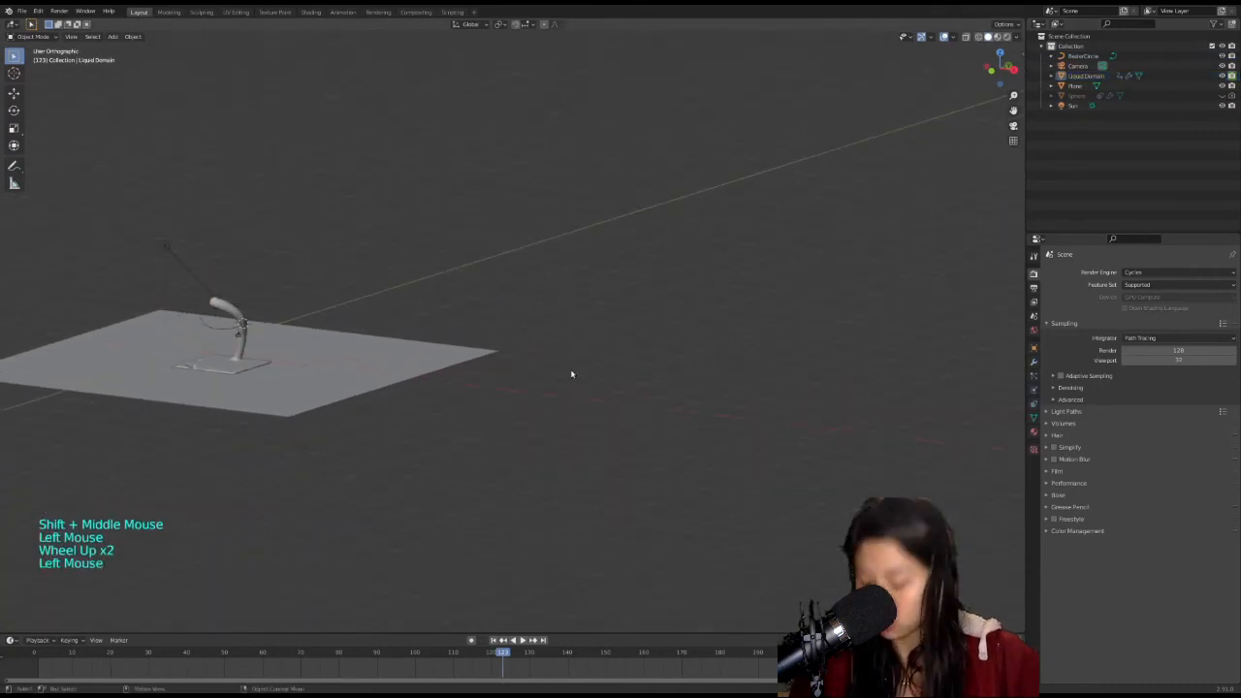
key("ctrl+s")
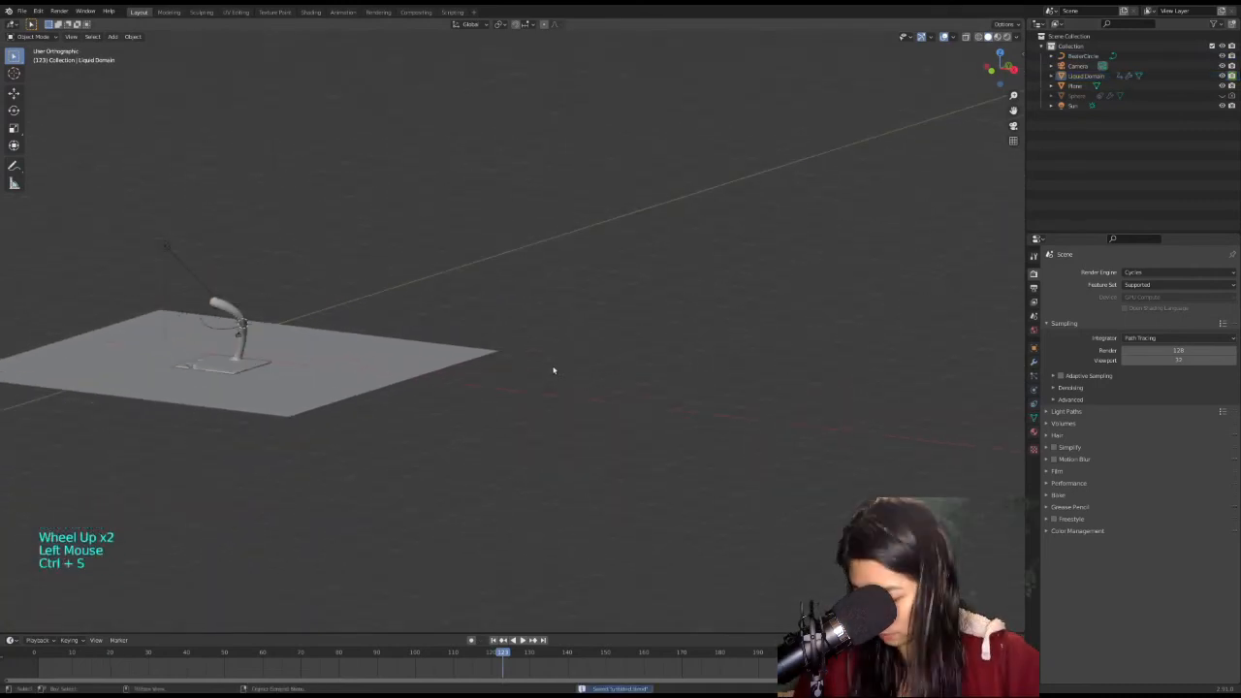
key("shift+s")
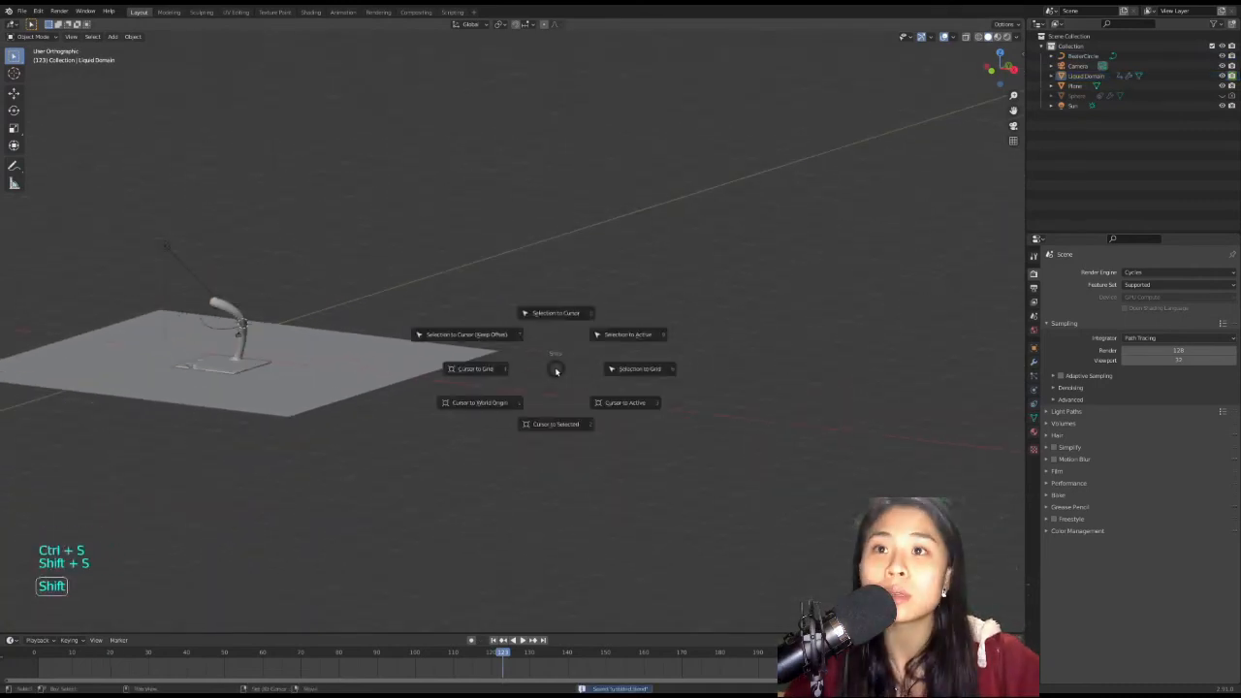
left_click(551, 428)
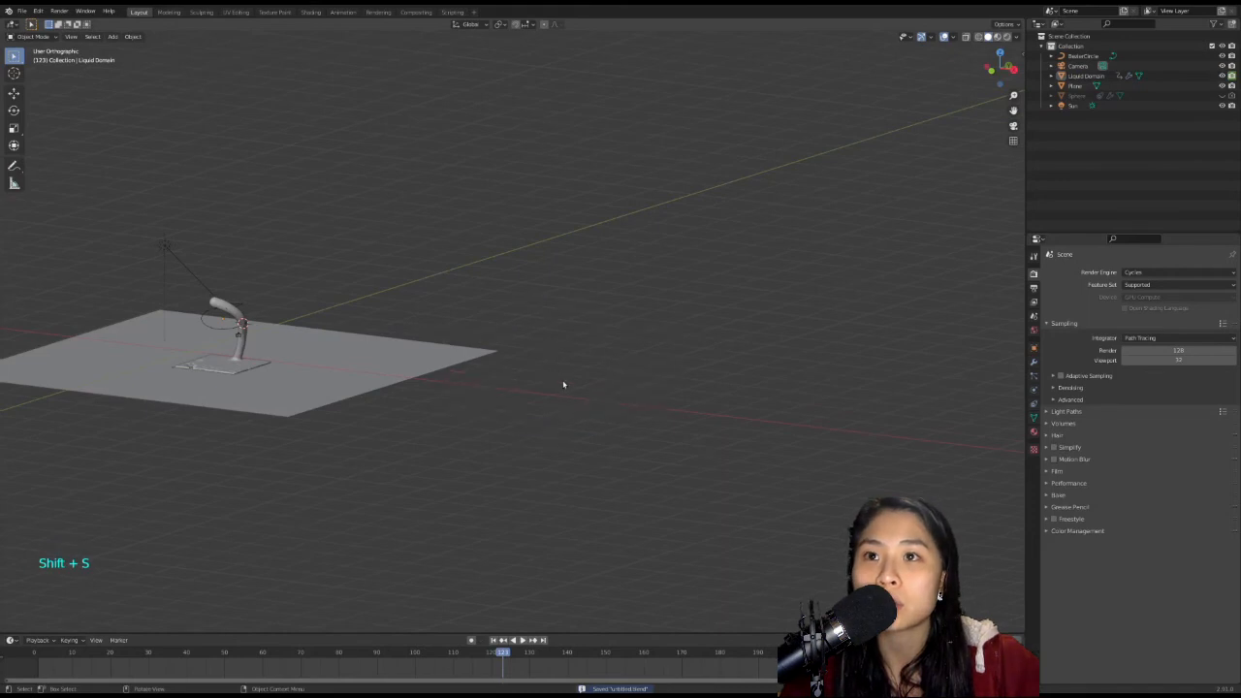
left_click(13, 73)
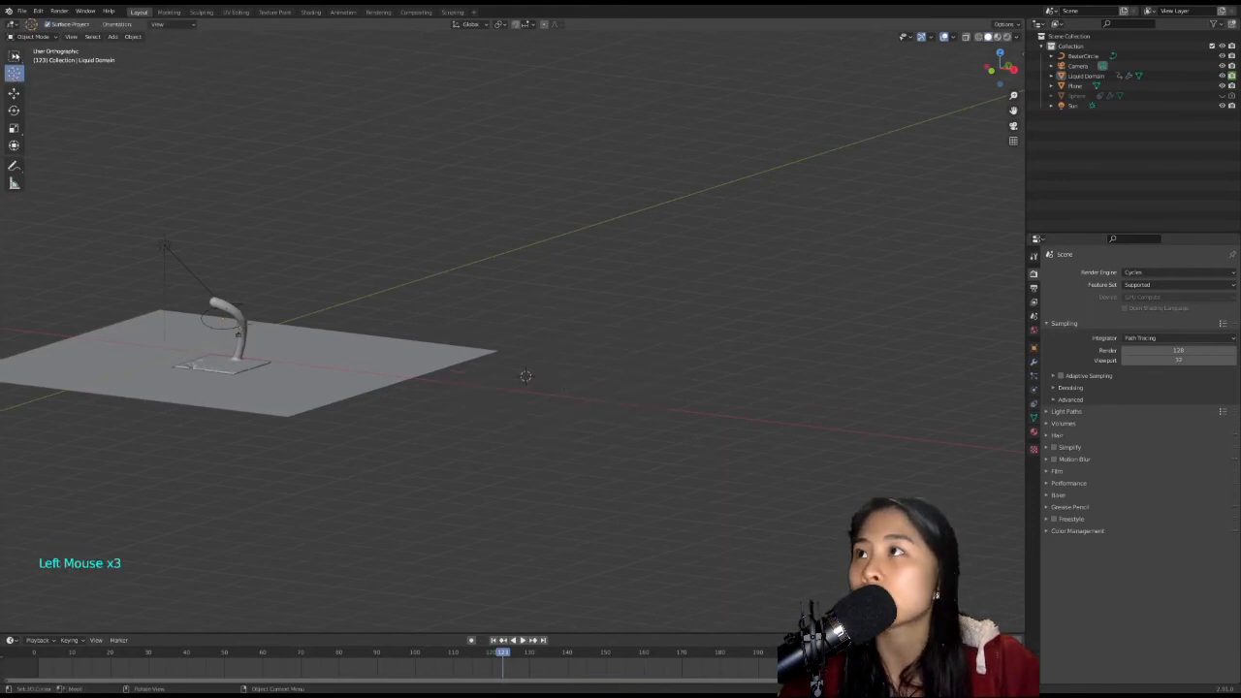
left_click(14, 55)
Add a Monkey mesh at the 3D cursor.
key("shift+a")
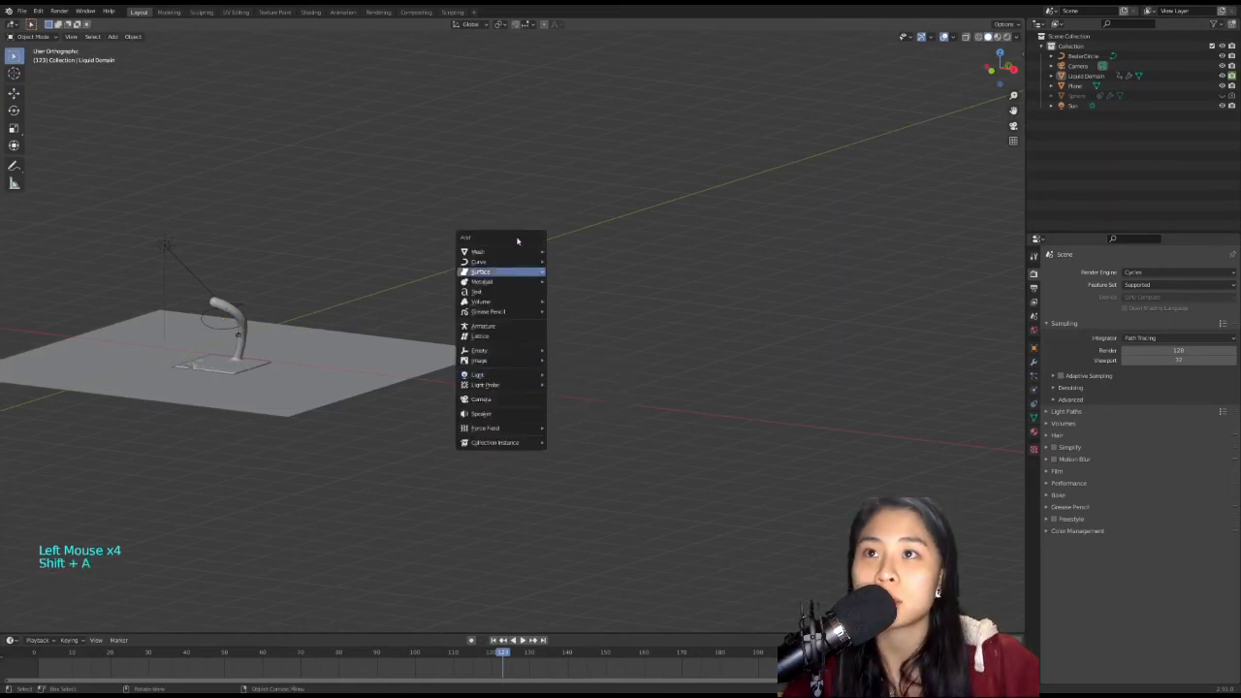
mouse_move(508, 256)
left_click(580, 346)
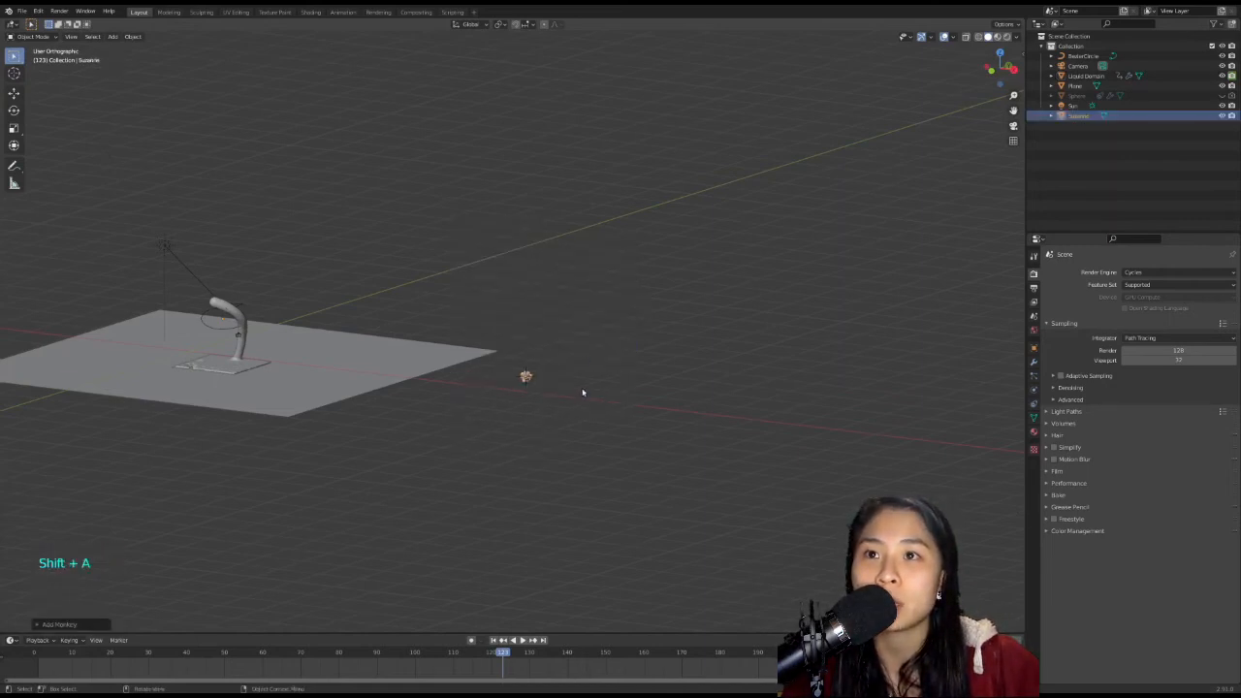
Examine the monkey head up close from the front, and compare its size with the liquid scene.
middle_click_drag(573, 374, 526, 239)
scroll(565, 377, "up", 7)
scroll(560, 286, "up", 2)
middle_click_drag(561, 286, 571, 291, "shift")
scroll(543, 257, "up", 6)
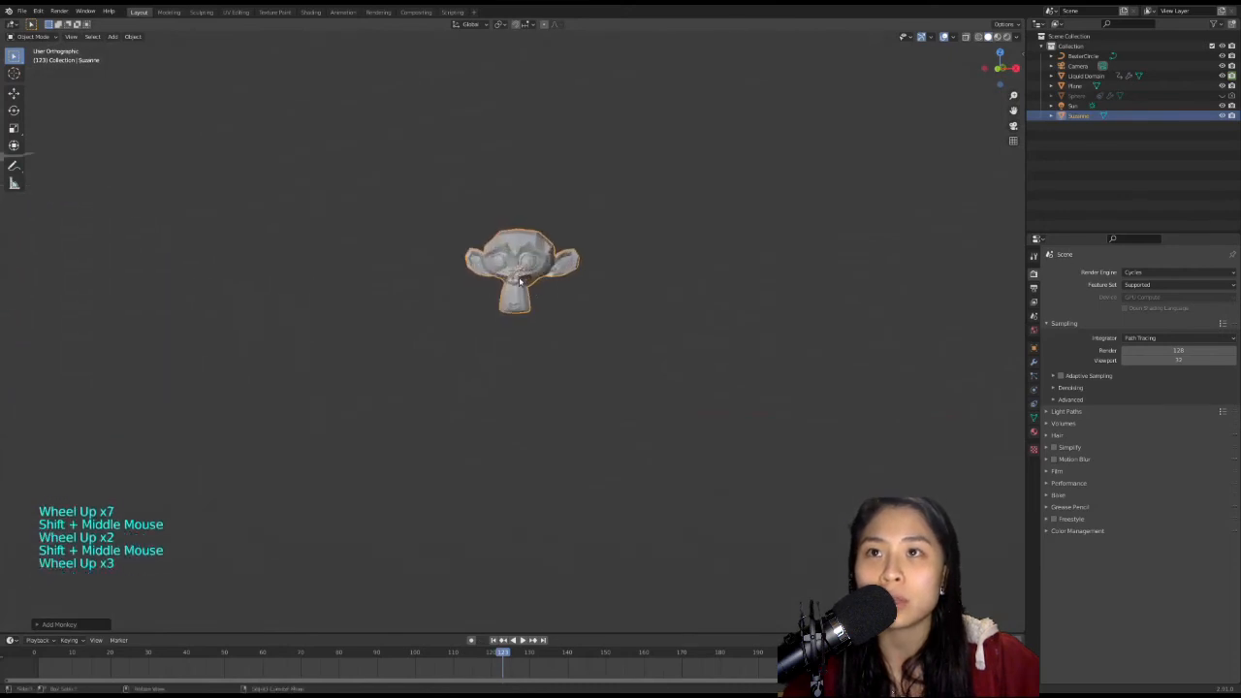
scroll(536, 251, "down", 2)
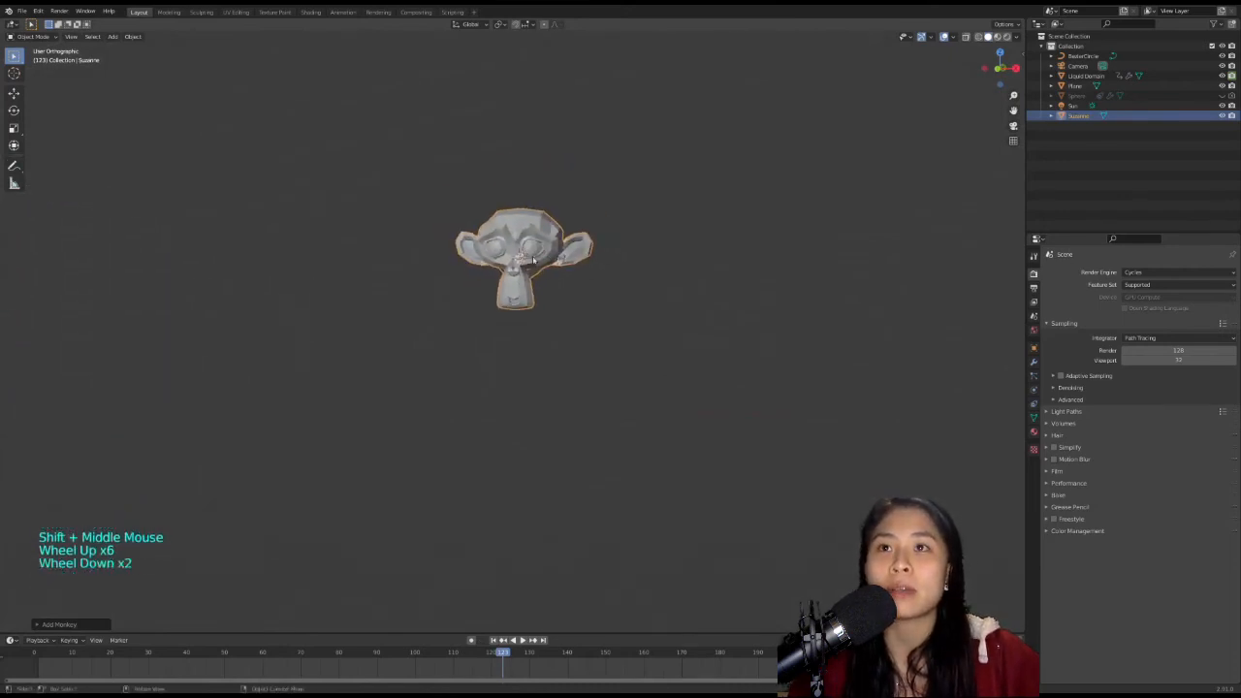
scroll(435, 230, "down", 7)
scroll(406, 246, "up", 2)
scroll(406, 246, "down", 4)
scroll(406, 246, "down", 3)
Rotate the monkey head 90 degrees about the vertical axis.
left_click(176, 237)
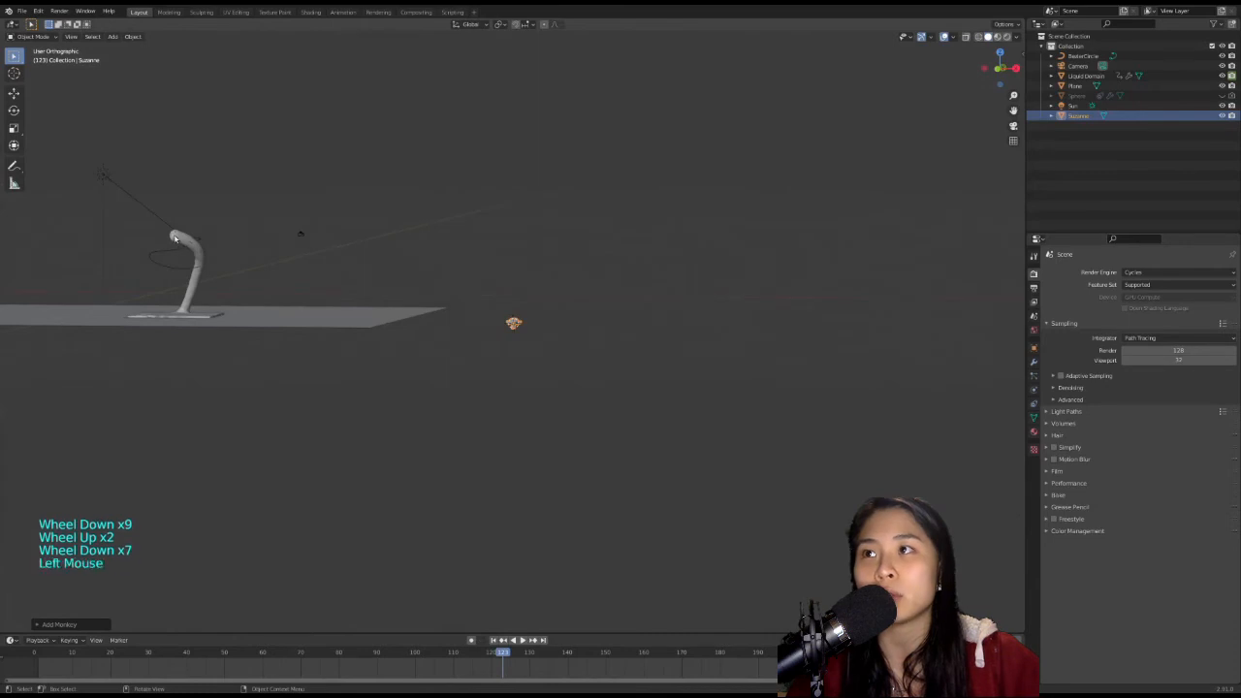
left_click(191, 245)
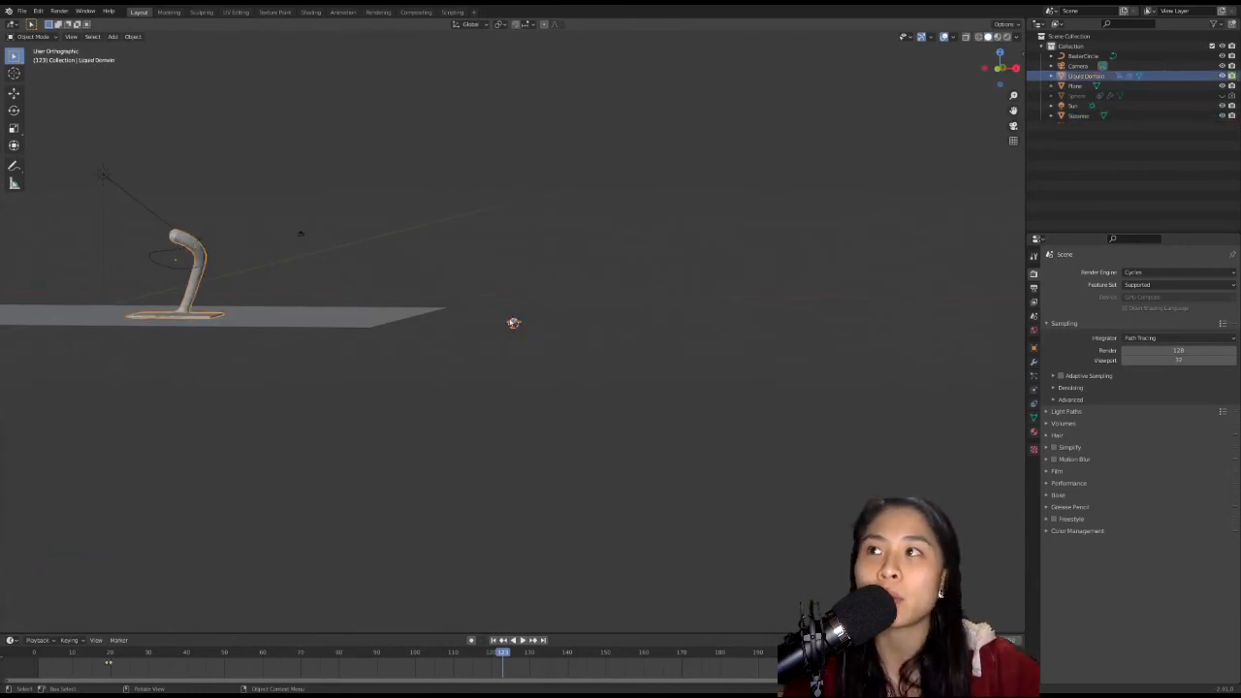
middle_click_drag(462, 293, 562, 333)
scroll(543, 331, "up", 2)
scroll(543, 330, "up", 9)
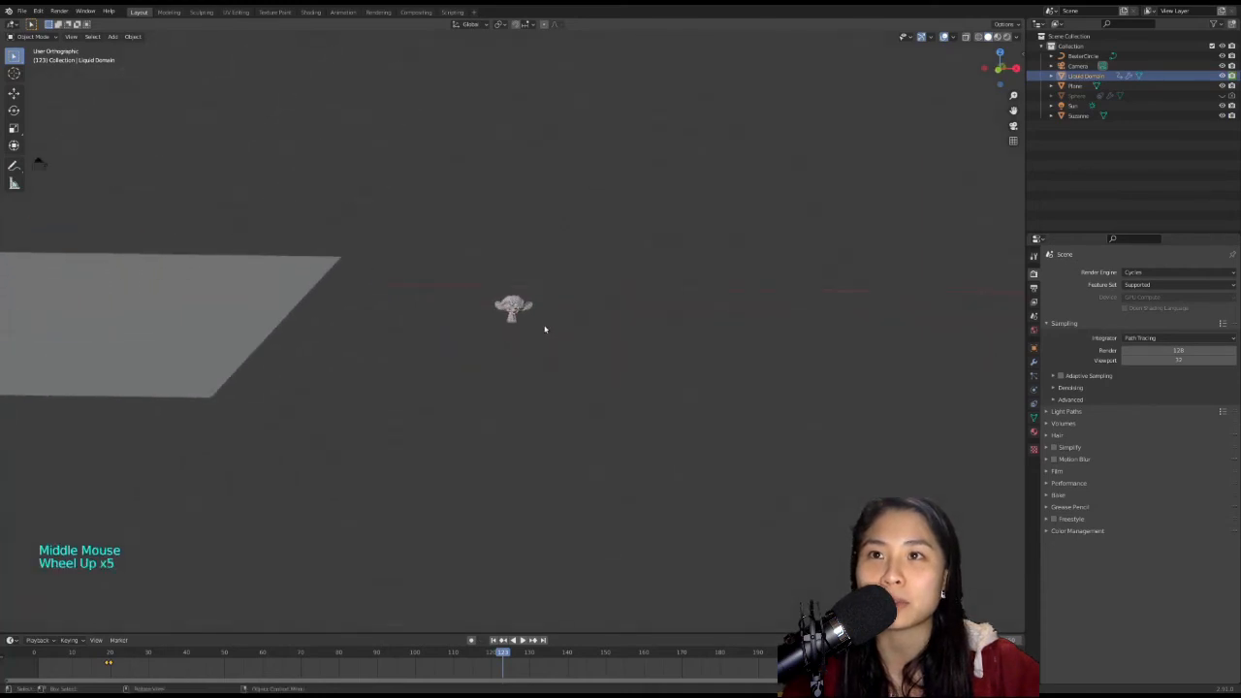
scroll(548, 296, "down", 3)
left_click(531, 295)
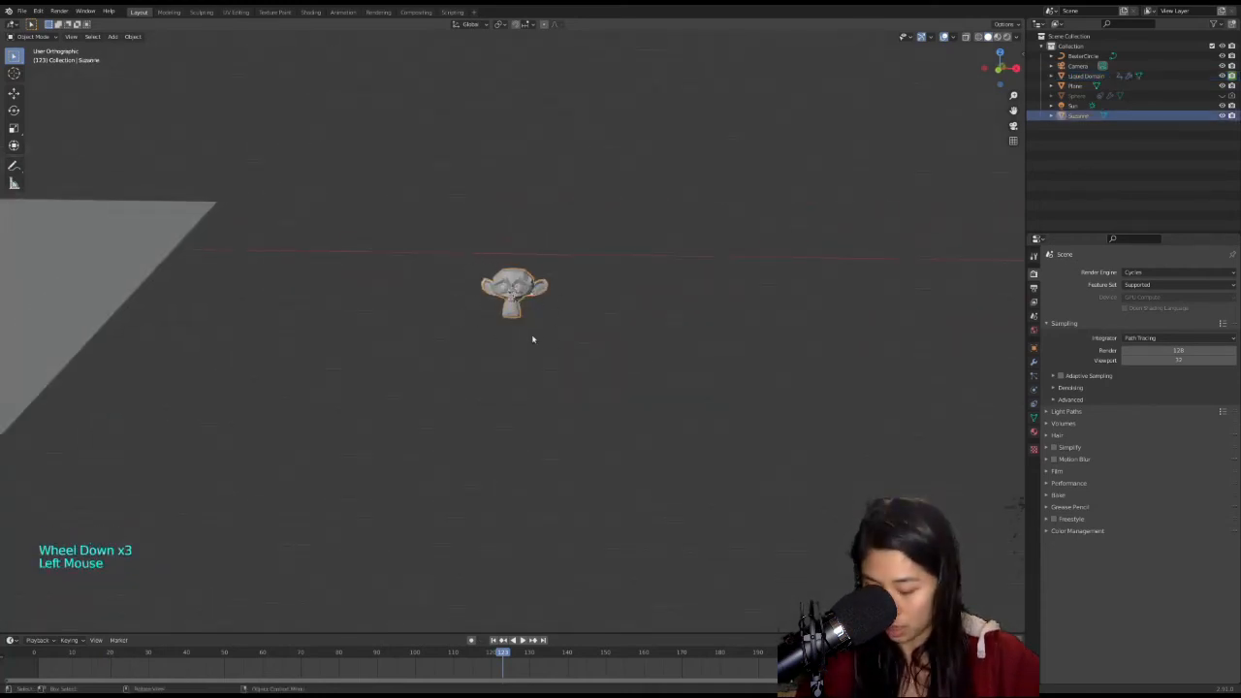
type("r")
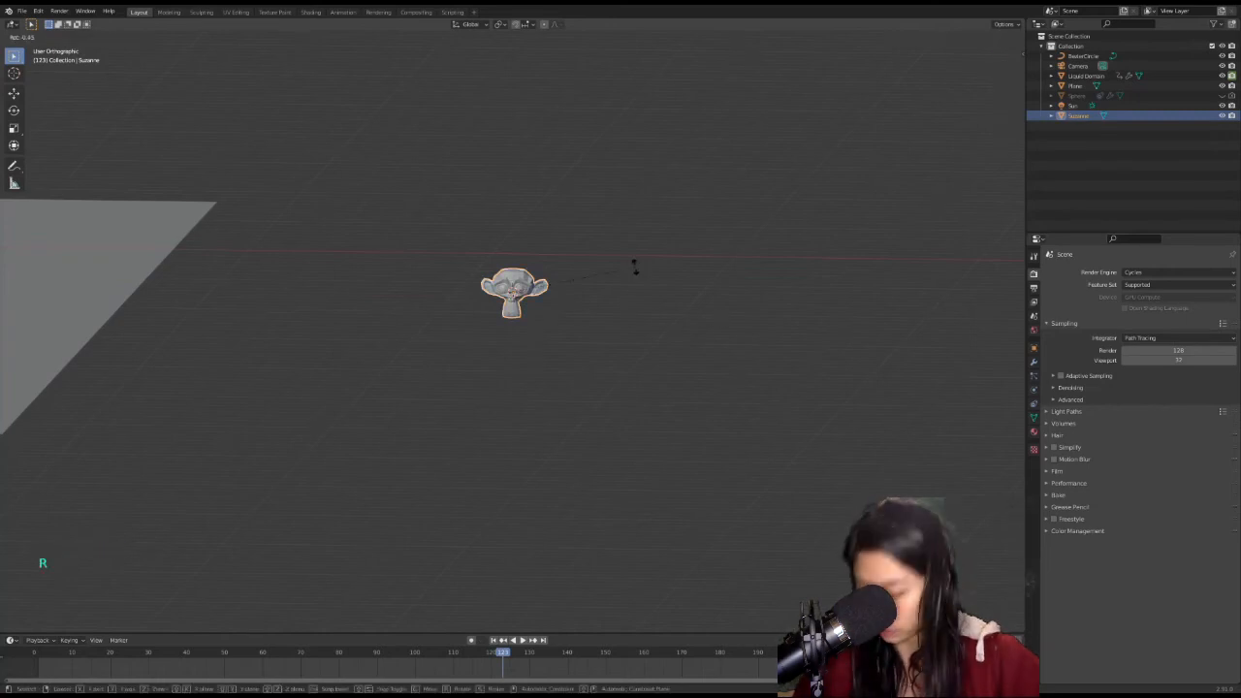
type("90")
key("Return")
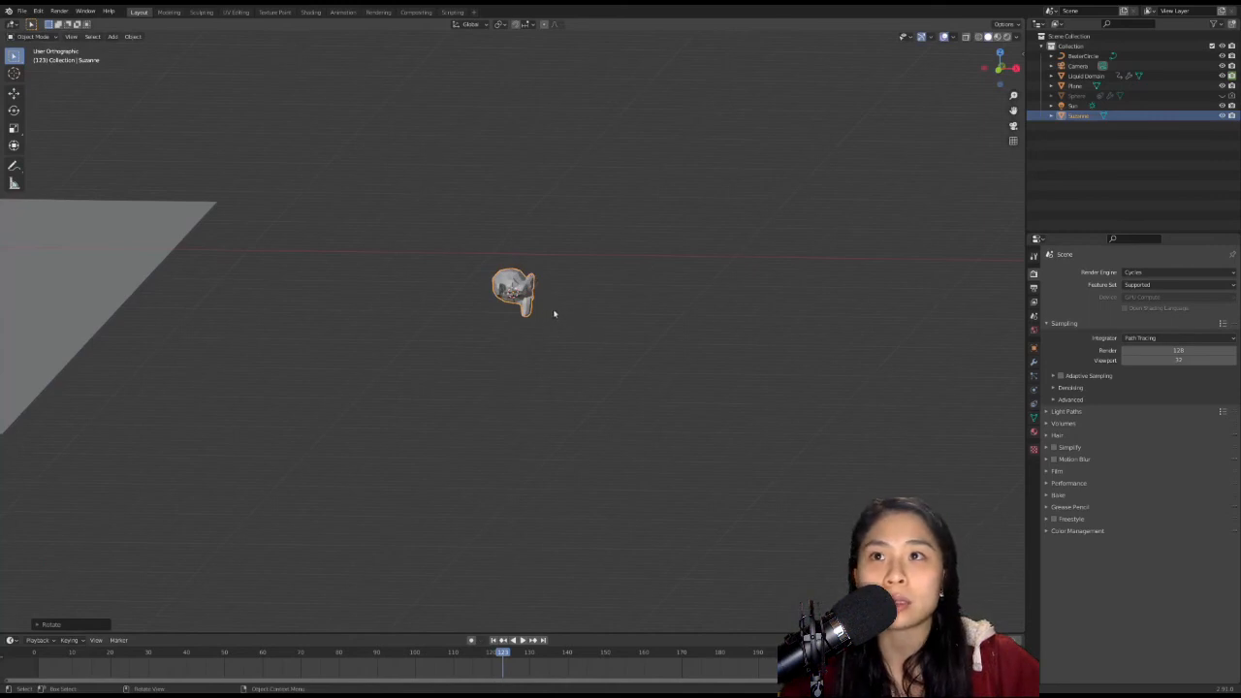
Duplicate the spiral path curve and place the copy in the empty space beyond the monkey head.
scroll(213, 313, "down", 6)
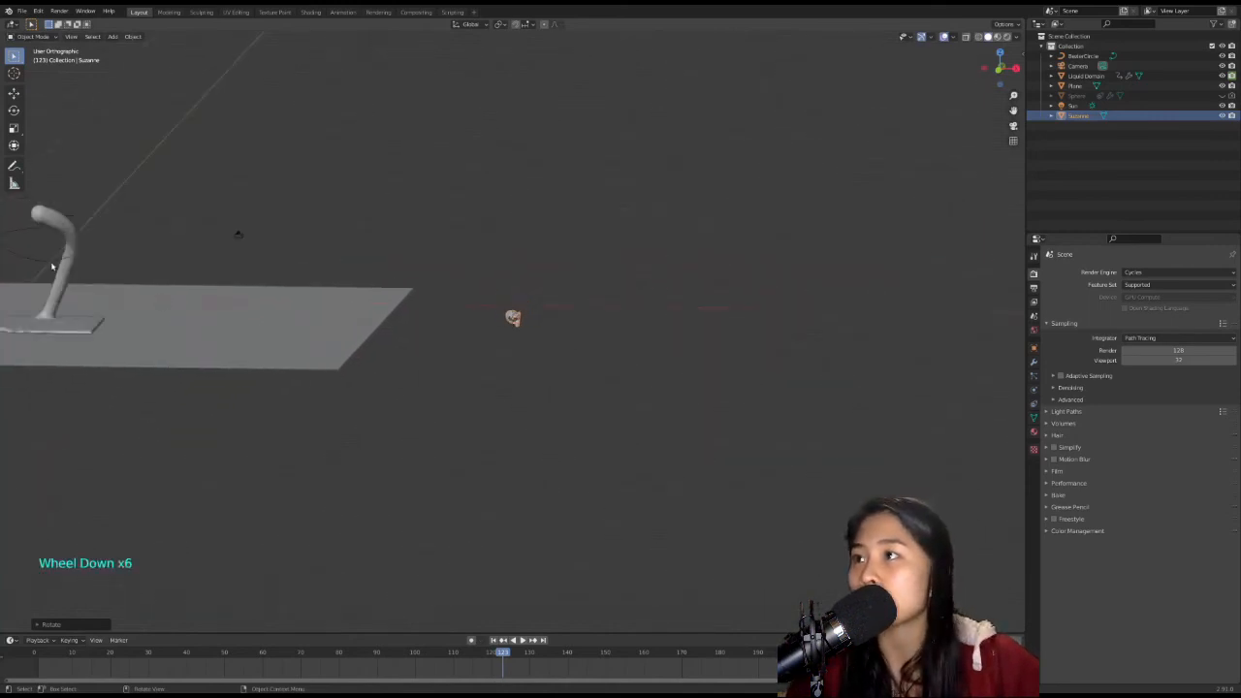
left_click(47, 259)
key("shift+d")
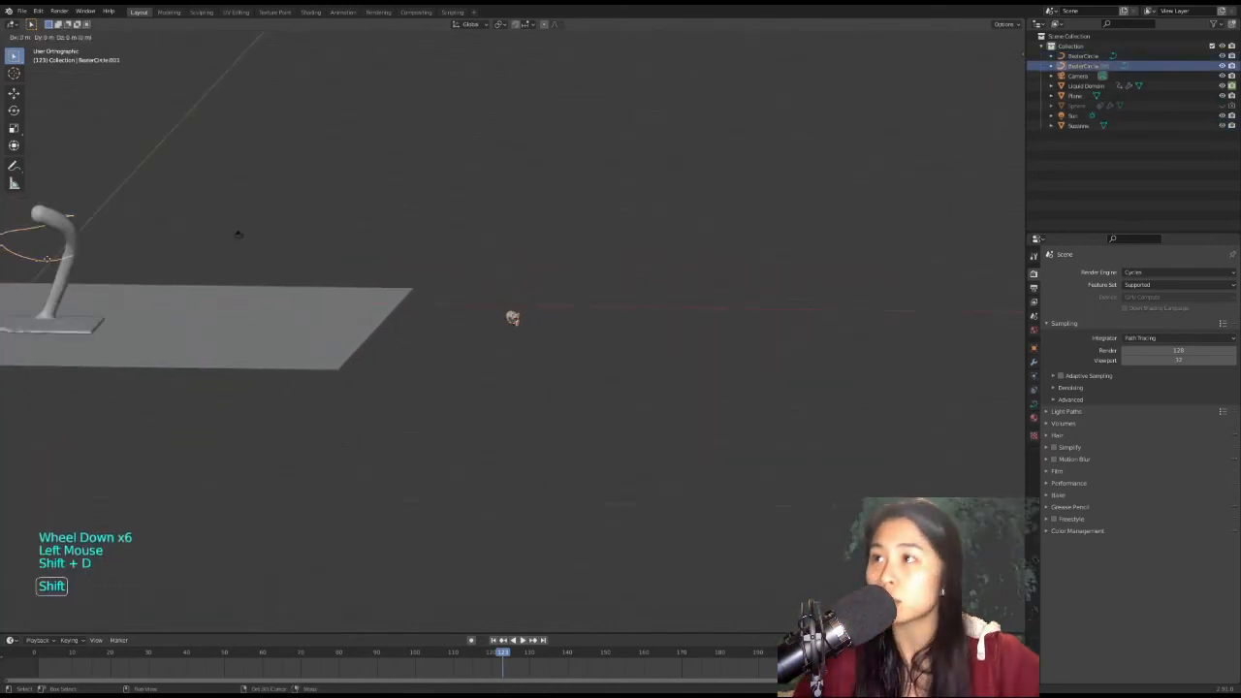
left_click(644, 349)
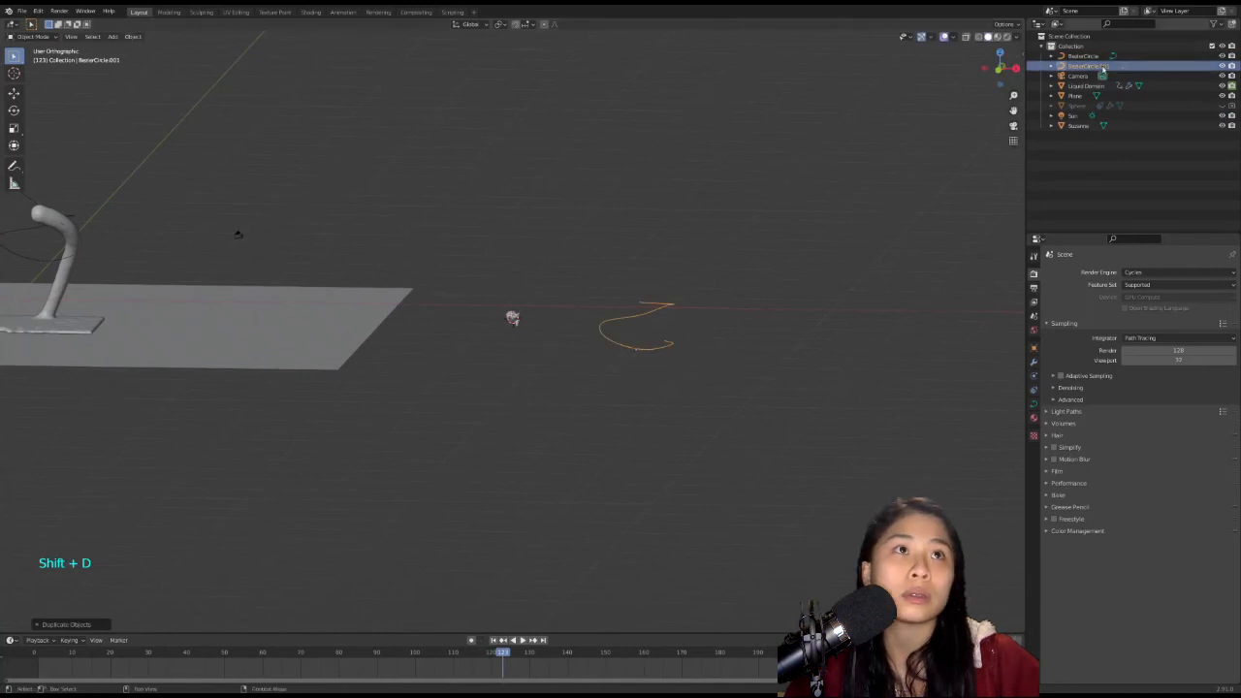
Rename the duplicated curve as suzannecurve and move it closer to the monkey head.
double_click(1102, 65)
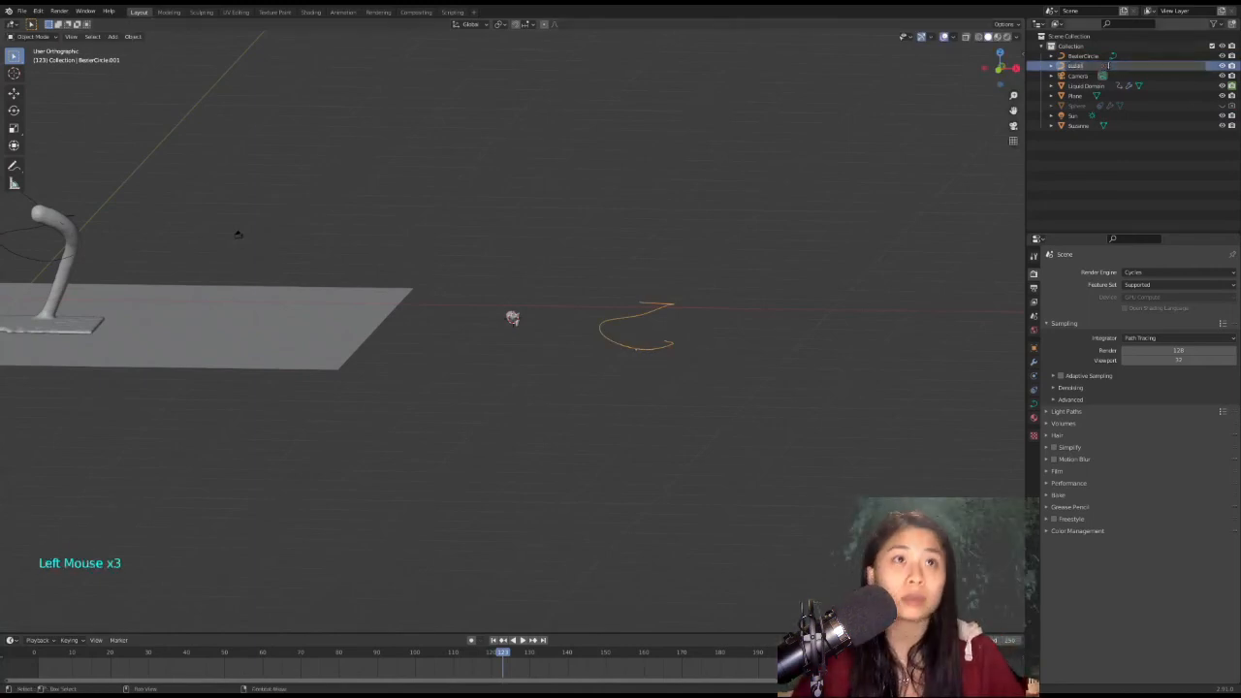
type("nnecu")
key("Return")
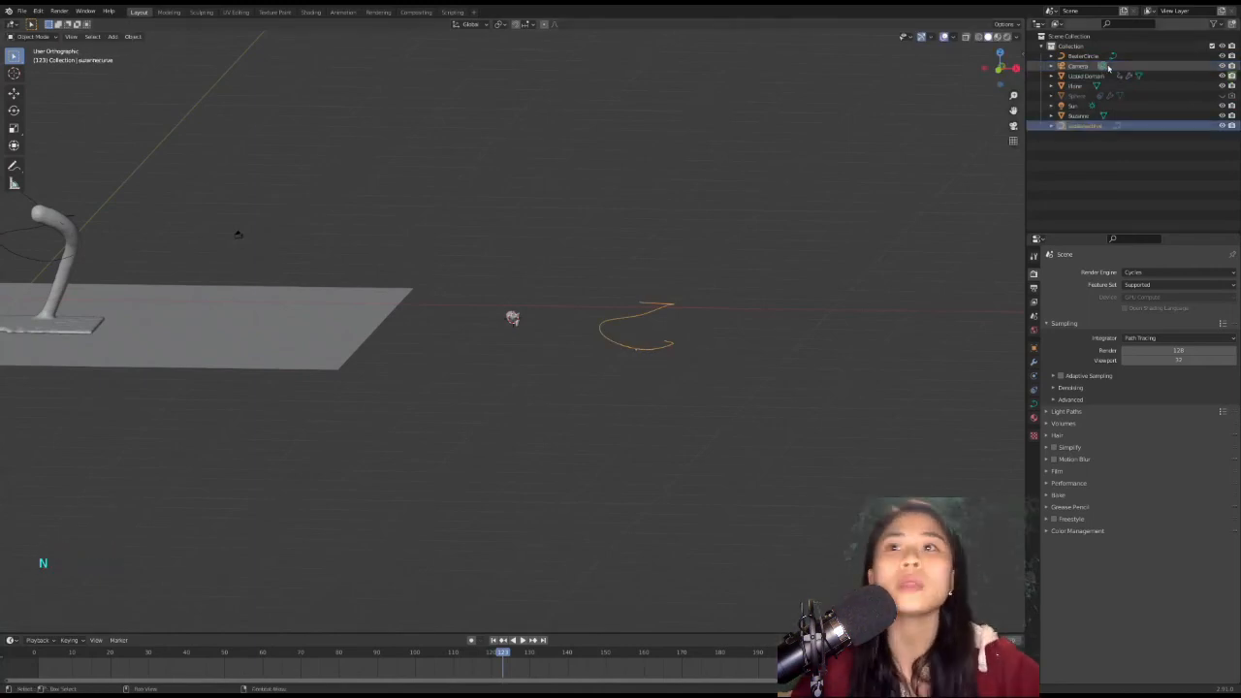
key("g")
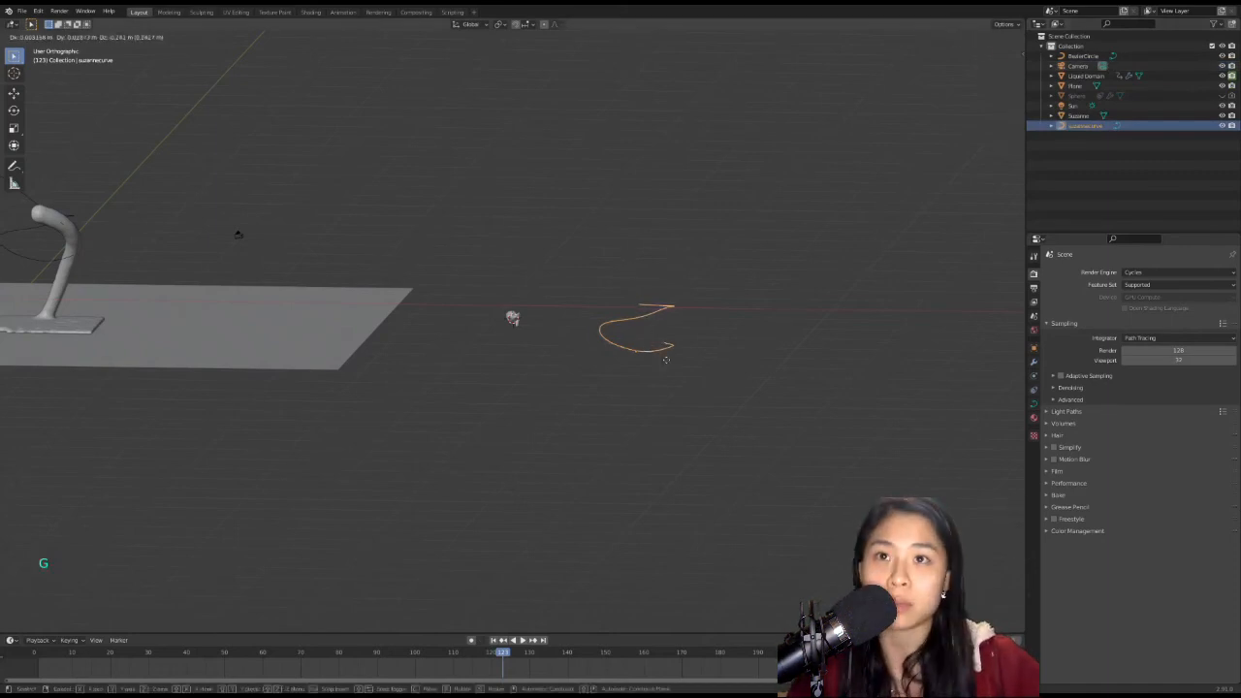
left_click(608, 332)
Apply all transforms to the monkey head.
left_click(515, 322)
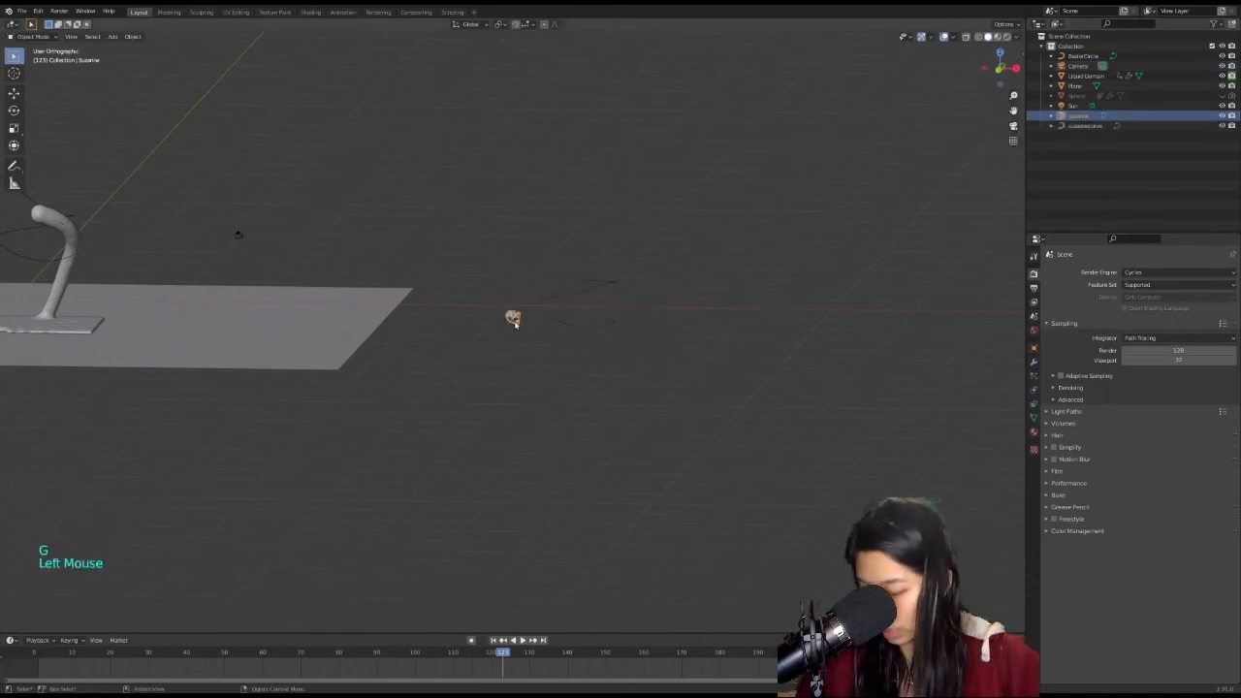
key("shift+a")
left_click(514, 320)
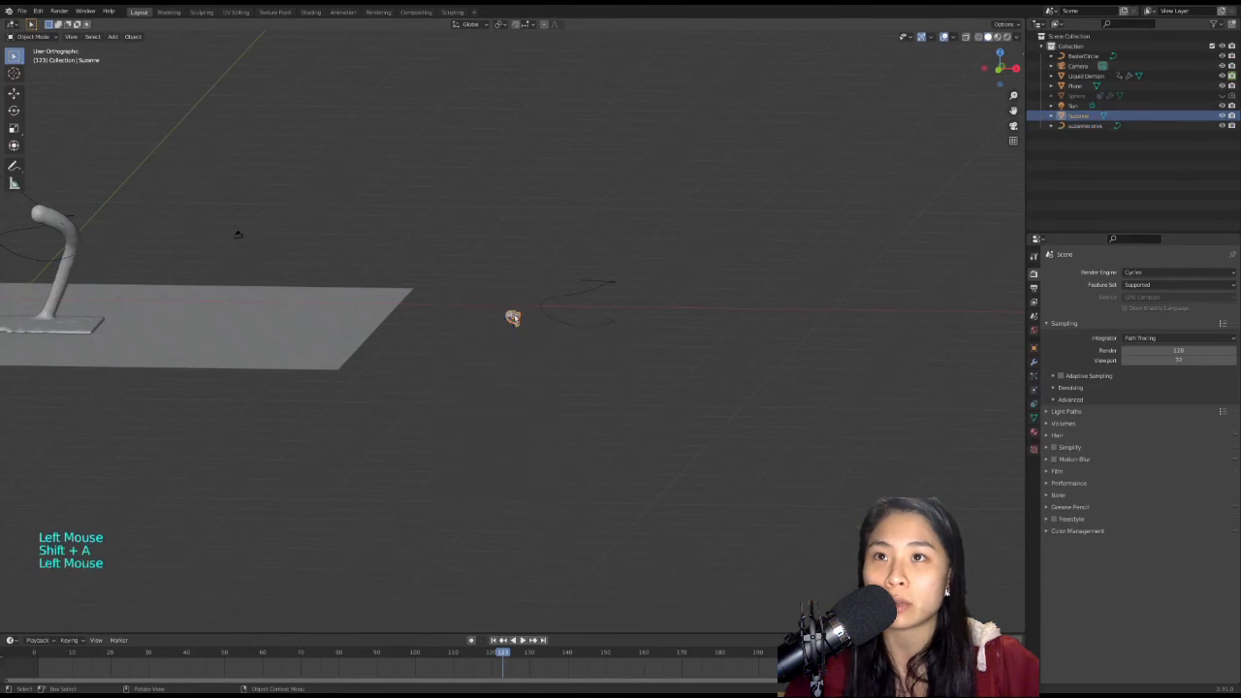
left_click(512, 318)
key("ctrl+a")
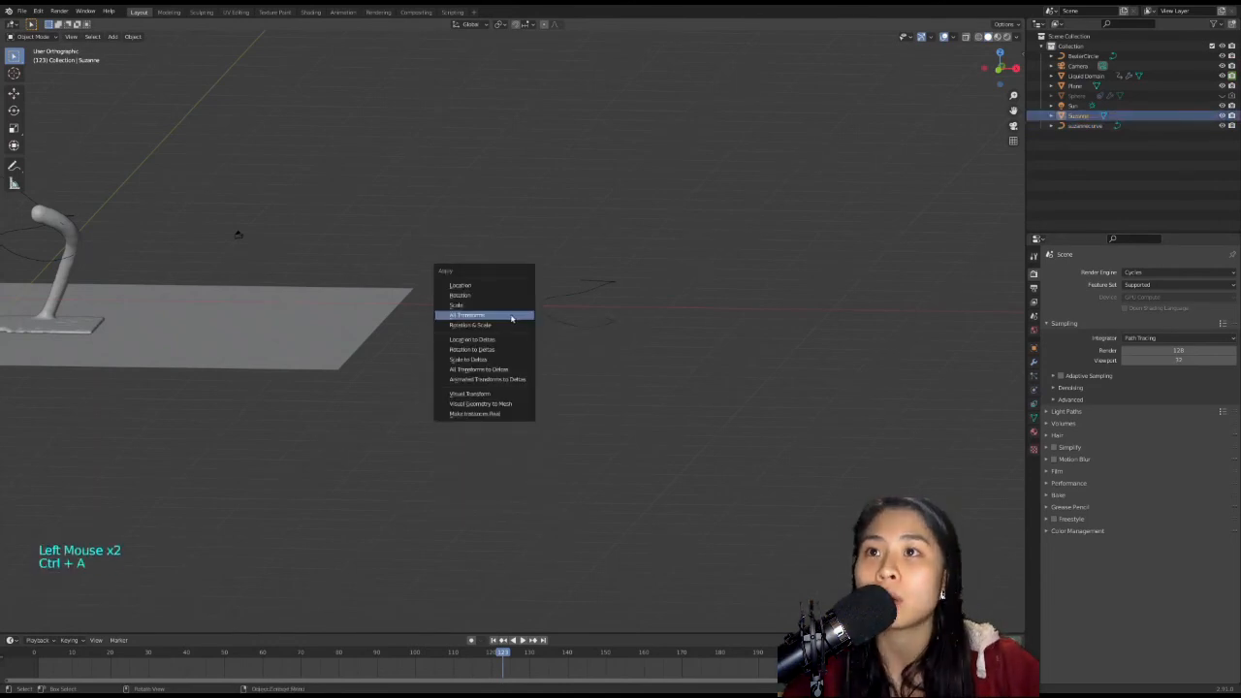
left_click(510, 316)
left_click(584, 311)
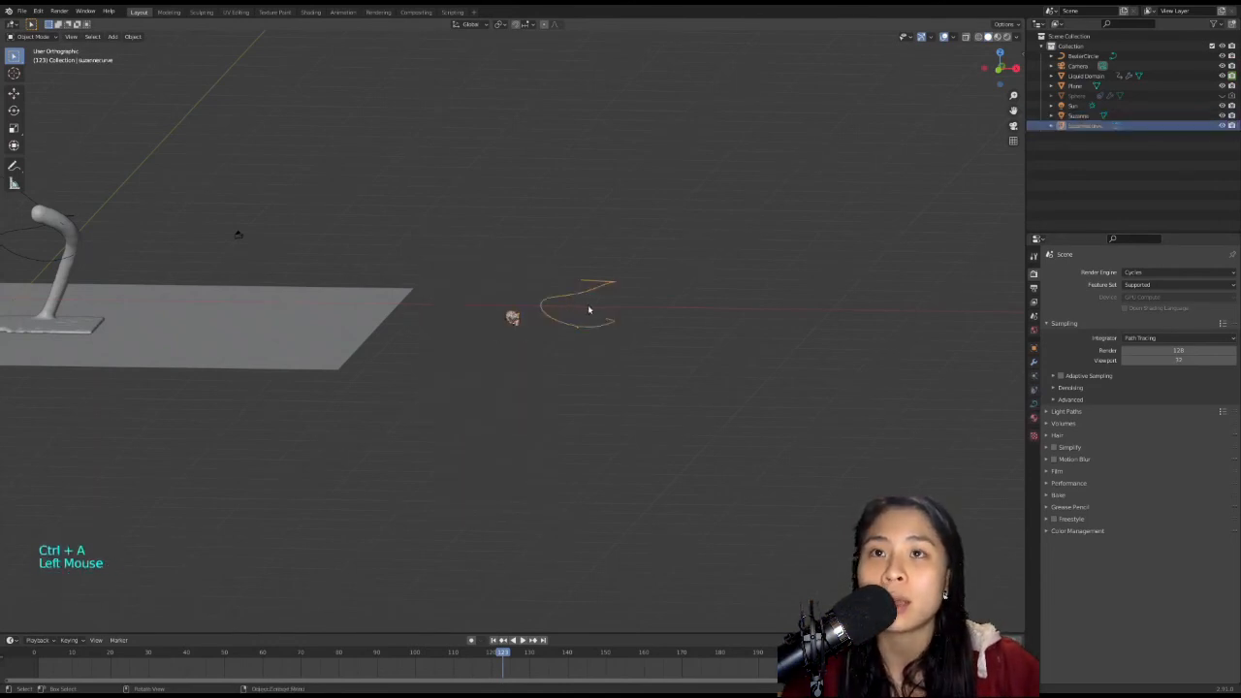
key("Tab")
key("Tab")
left_click(513, 319)
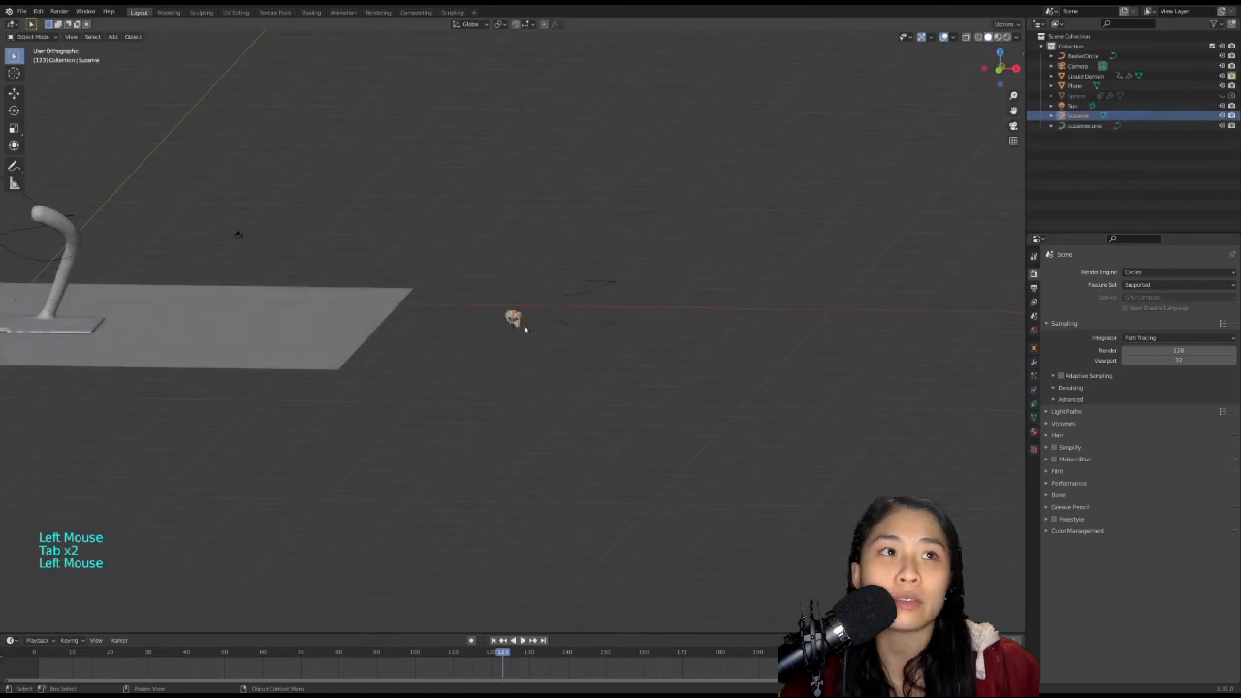
left_click(1033, 402)
left_click(1033, 389)
left_click(1033, 375)
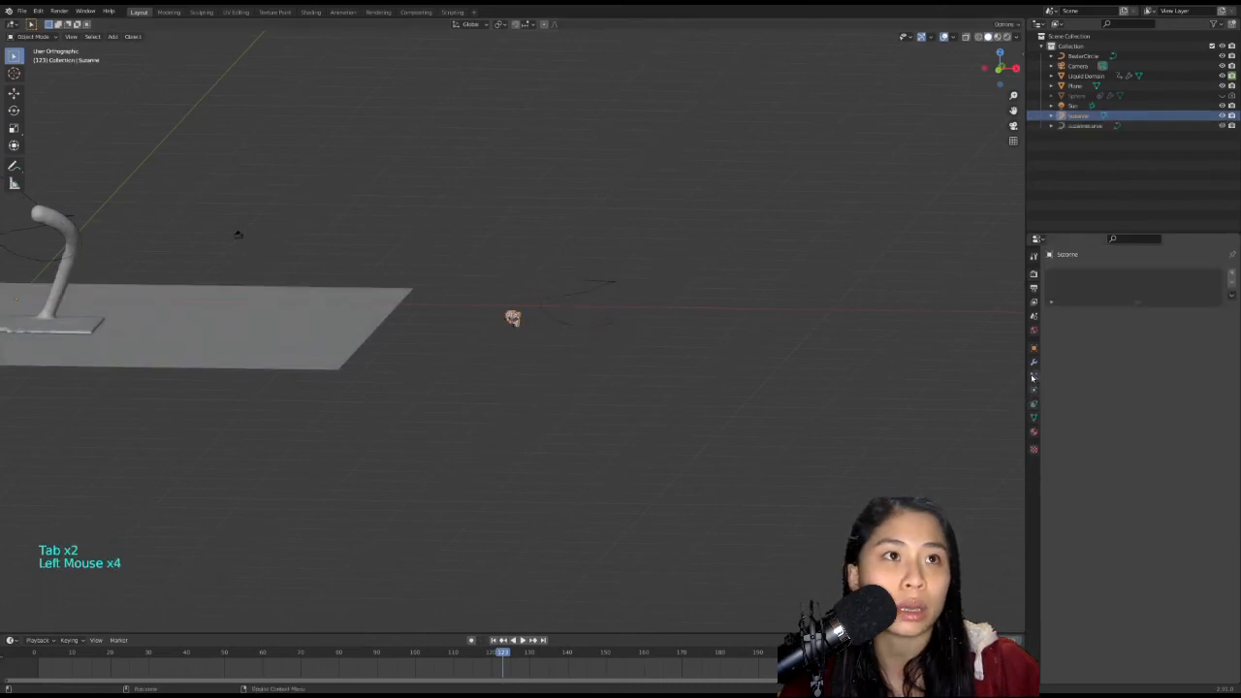
left_click(1033, 362)
left_click(1136, 275)
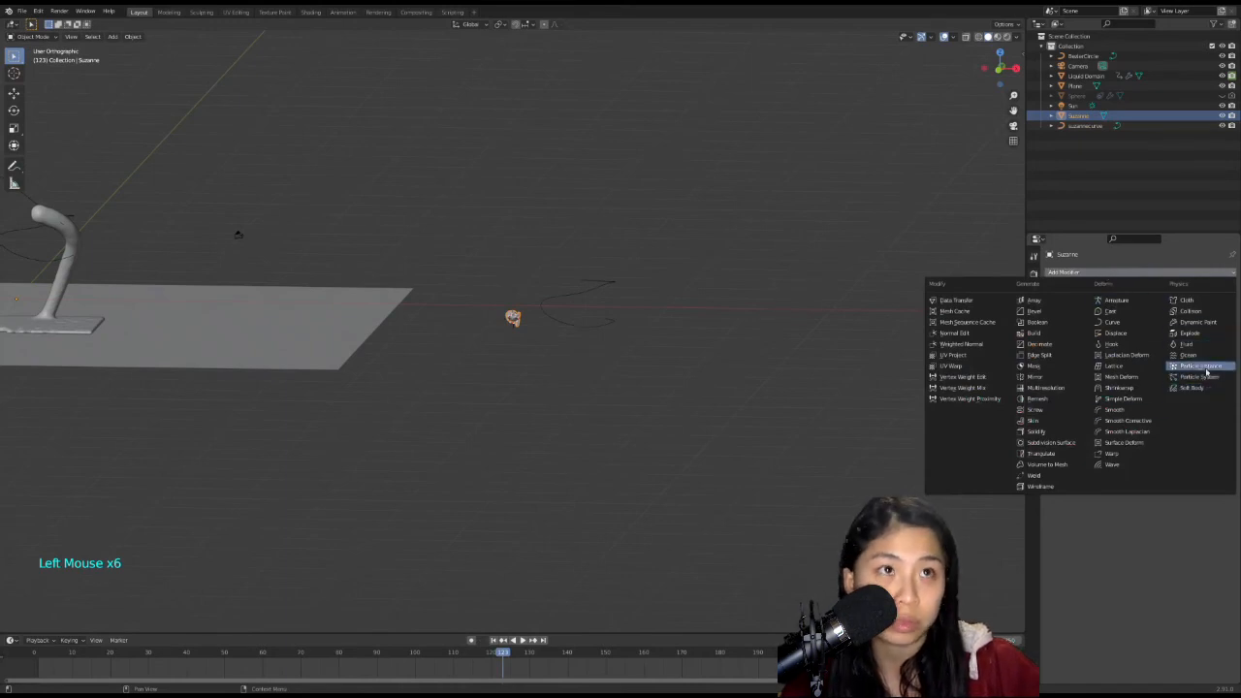
left_click(1033, 389)
left_click(1034, 390)
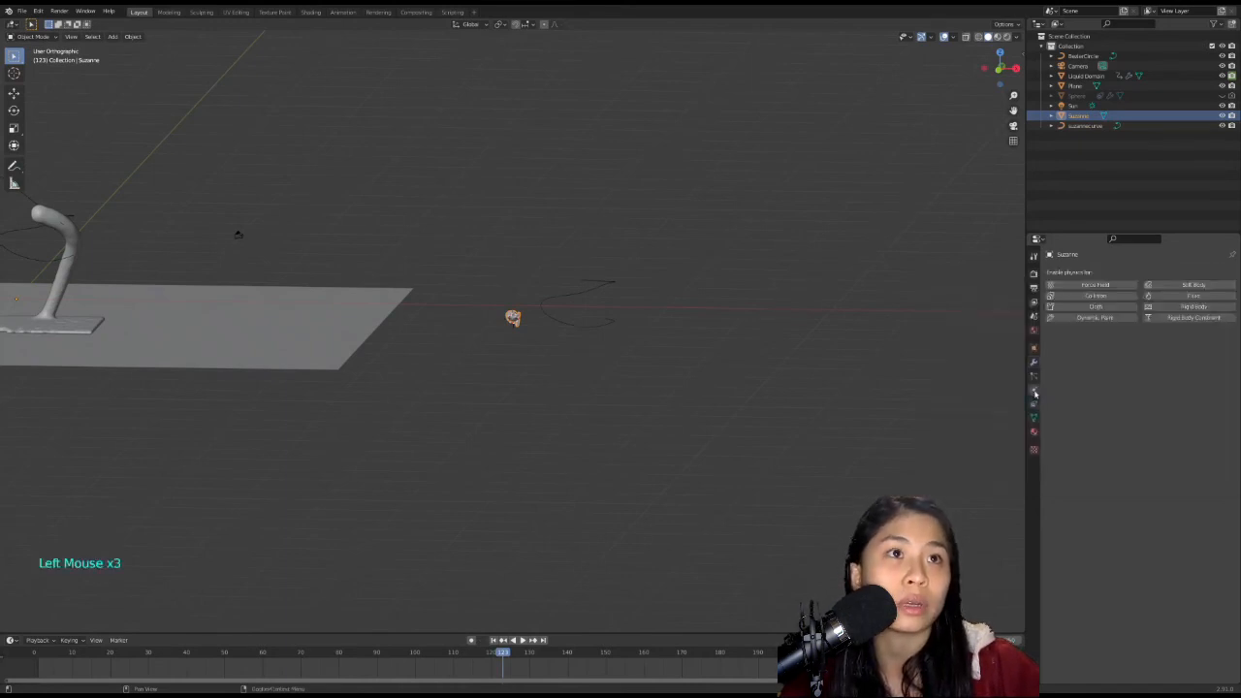
left_click(1033, 390)
Add a Follow Path constraint to the monkey head with suzannecurve as its target.
left_click(1034, 403)
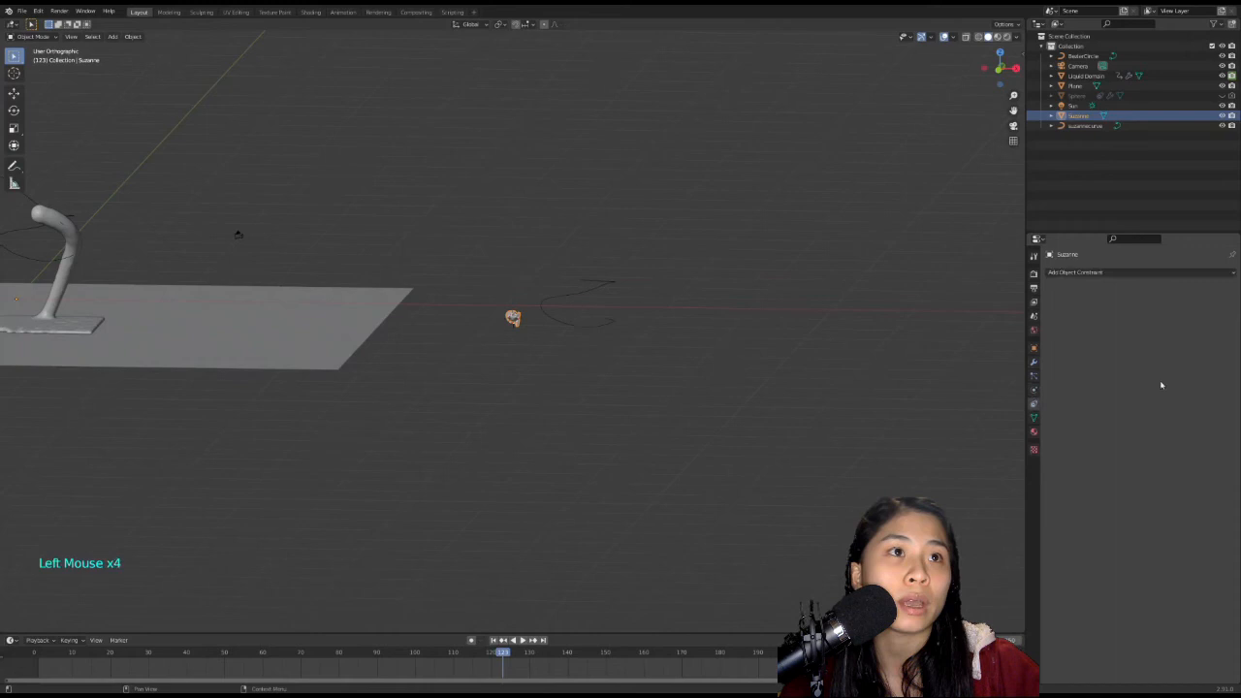
left_click(1090, 275)
left_click(1197, 339)
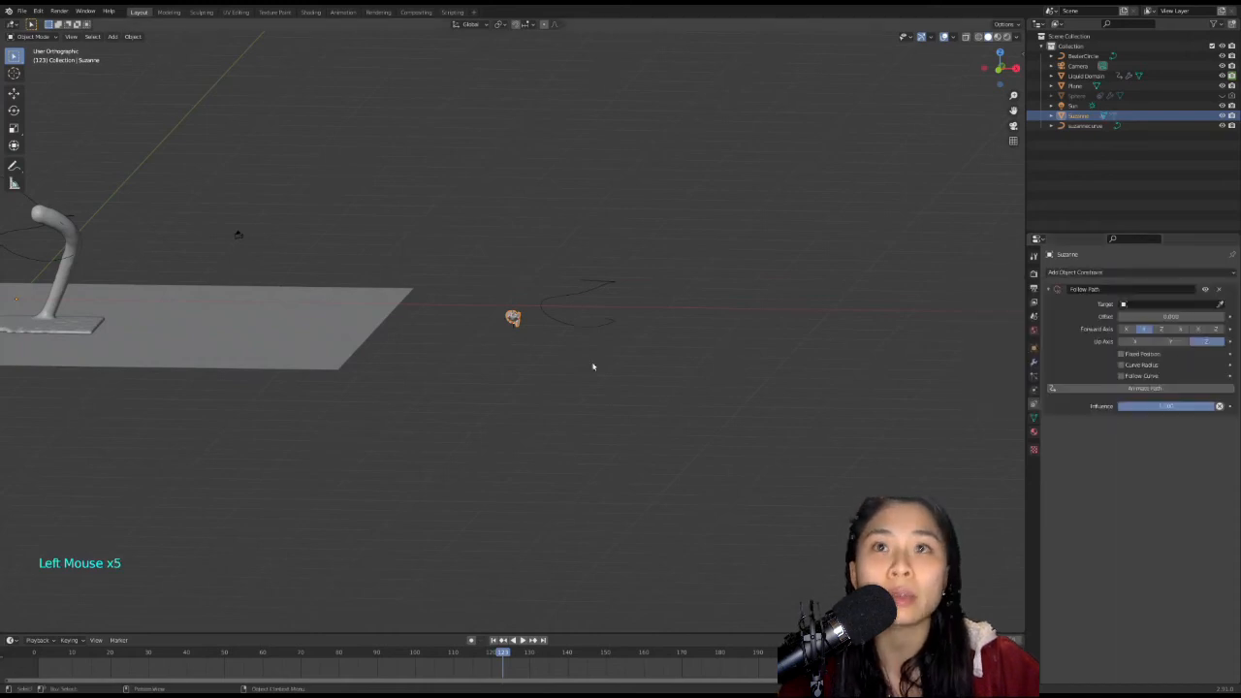
left_click(1122, 302)
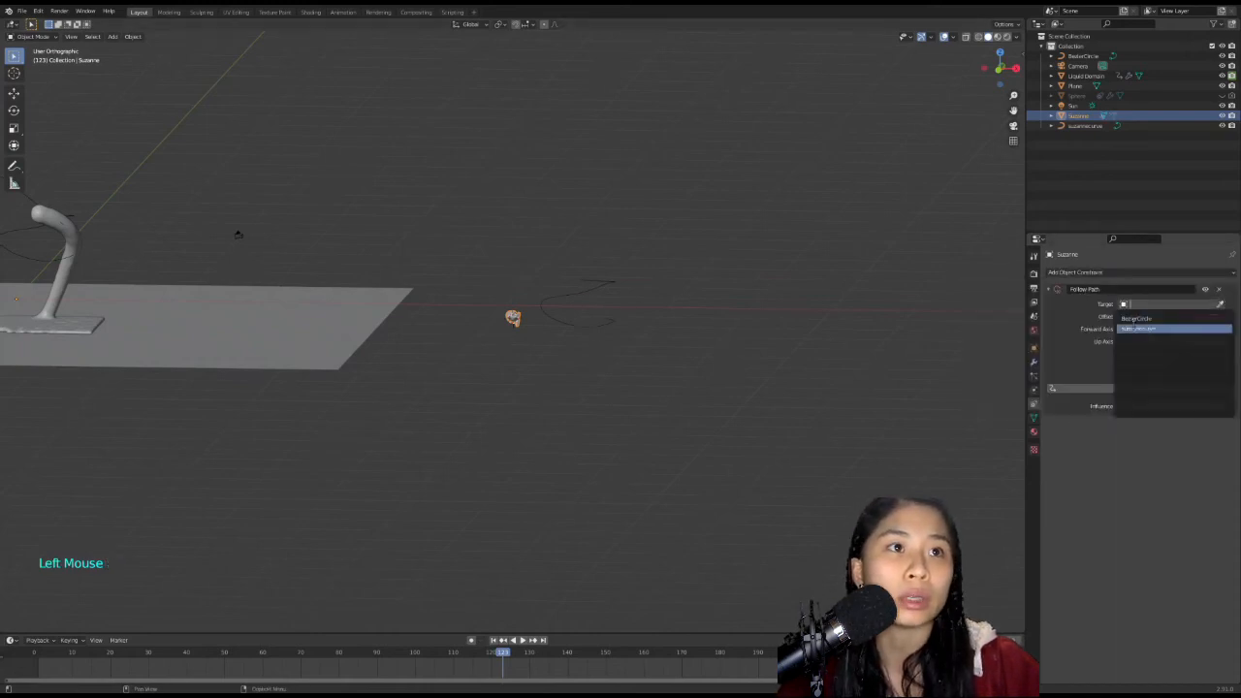
left_click(1149, 325)
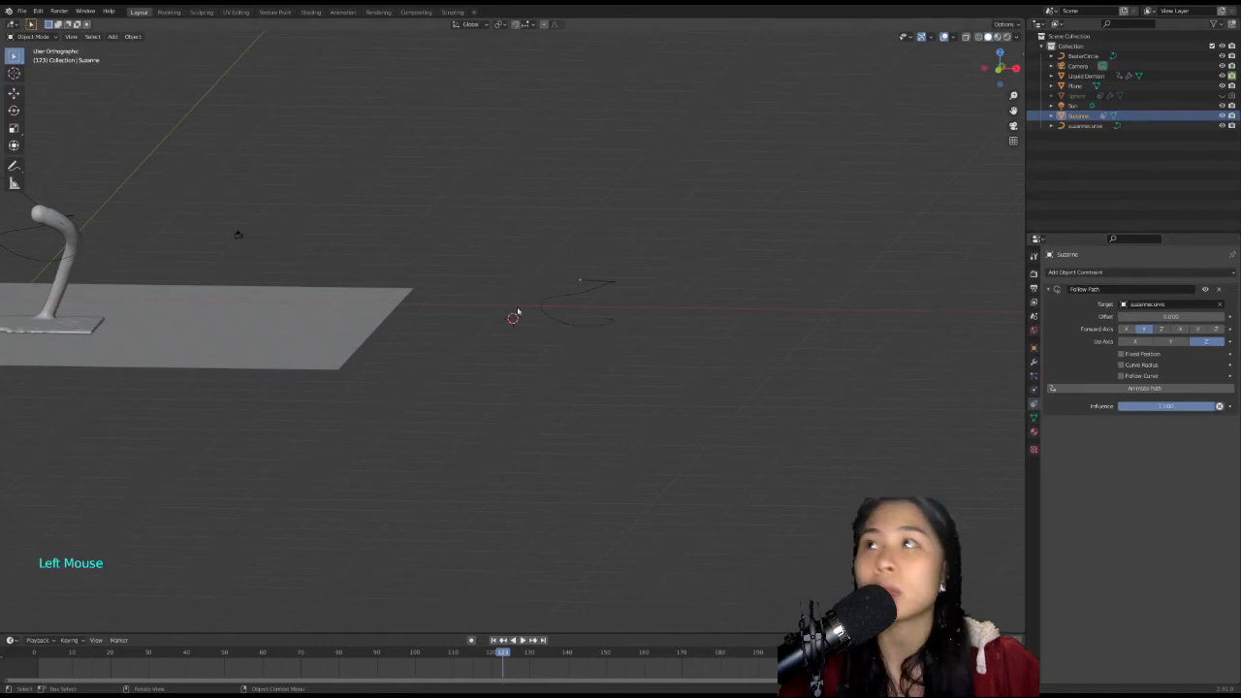
Move the monkey head's geometry to its origin so the mesh sits on the curve.
left_click(132, 36)
mouse_move(146, 48)
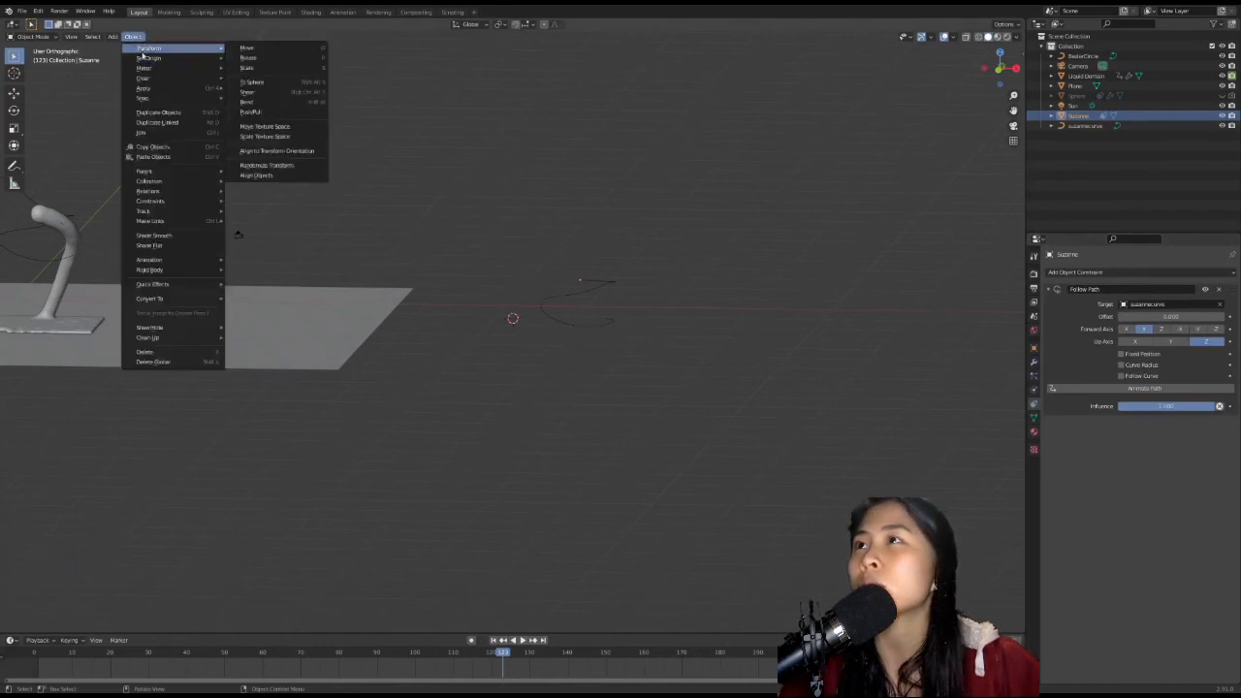
left_click(262, 58)
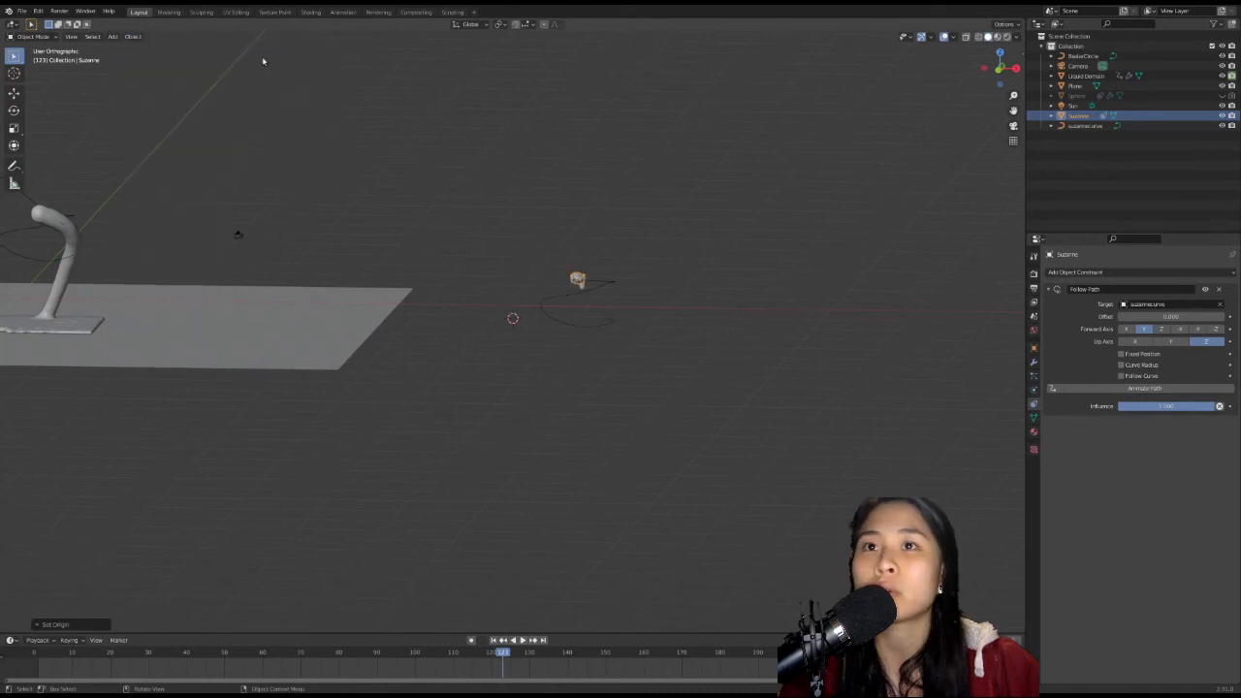
Enable Follow Curve on the monkey head's Follow Path constraint and scrub the timeline back to frame 0.
middle_click_drag(611, 278, 538, 288)
scroll(543, 280, "up", 3)
scroll(542, 280, "up", 1)
scroll(507, 299, "up", 2)
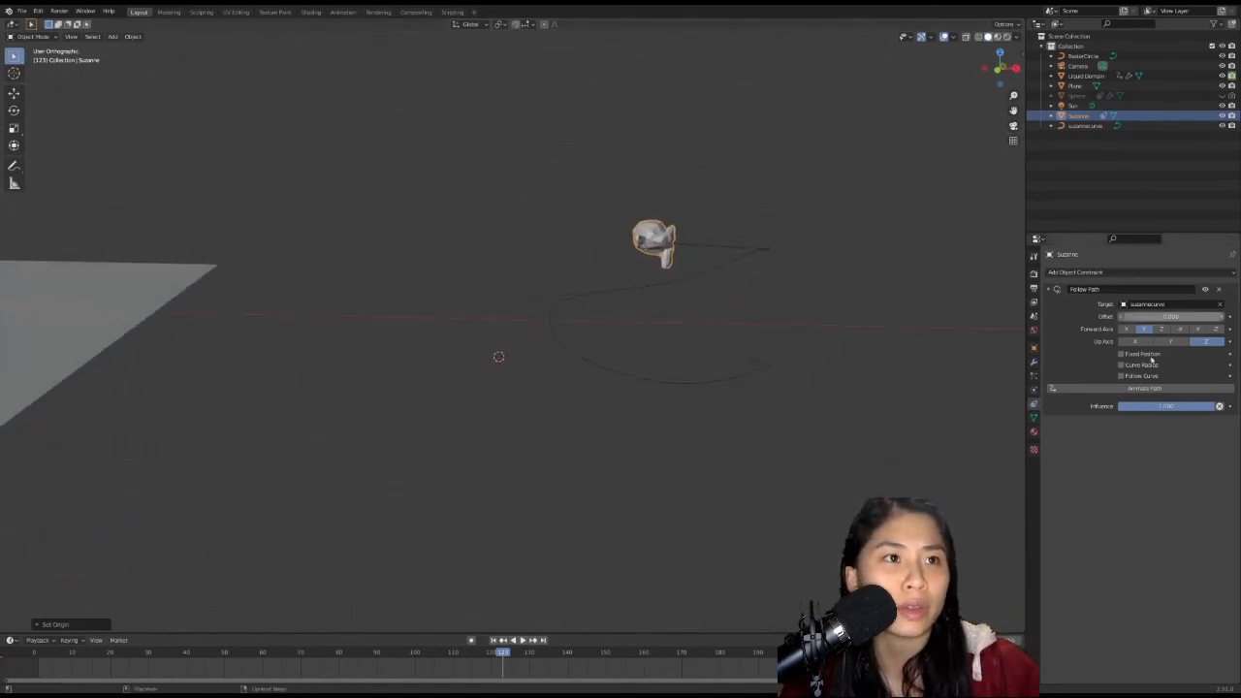
left_click(1130, 376)
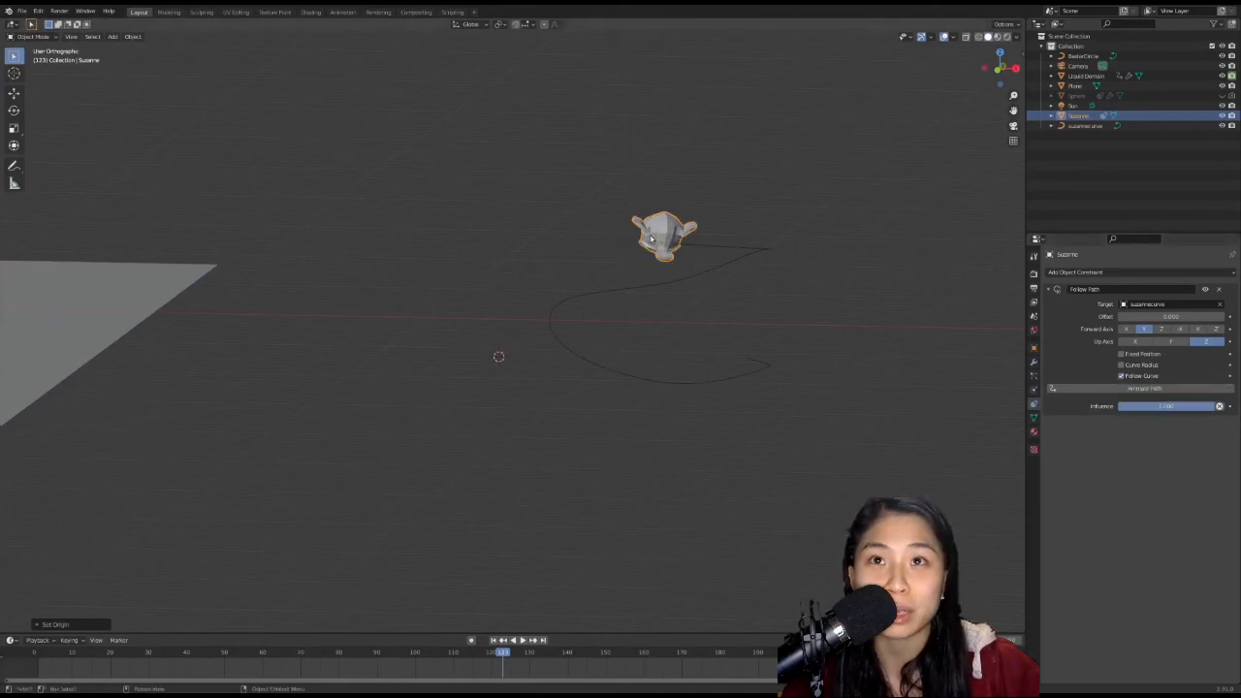
middle_click_drag(651, 238, 706, 258)
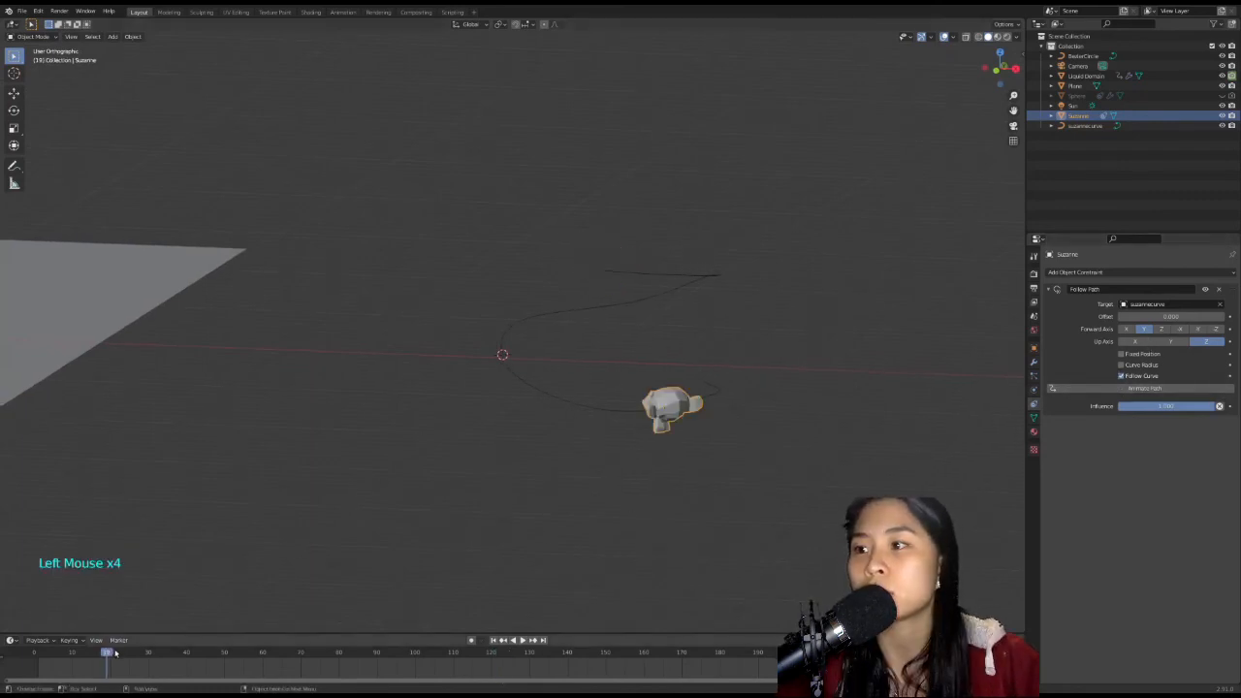
left_click_drag(110, 654, 13, 685)
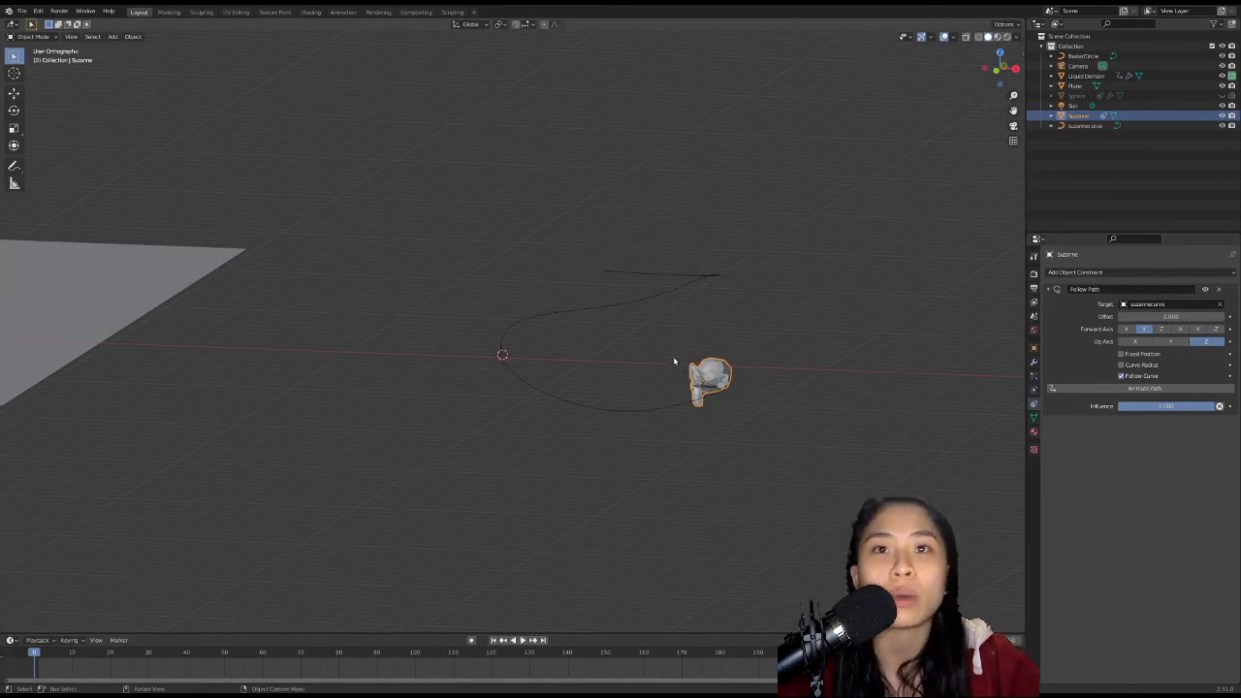
left_click(601, 372)
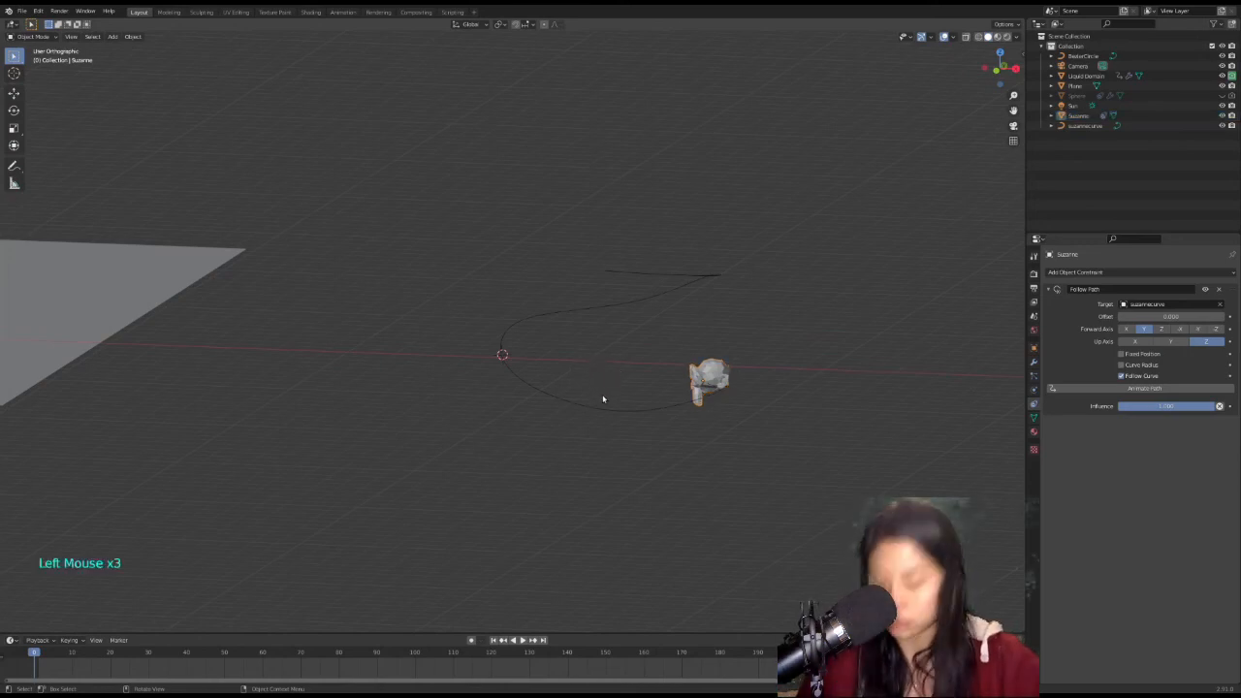
key("shift+a")
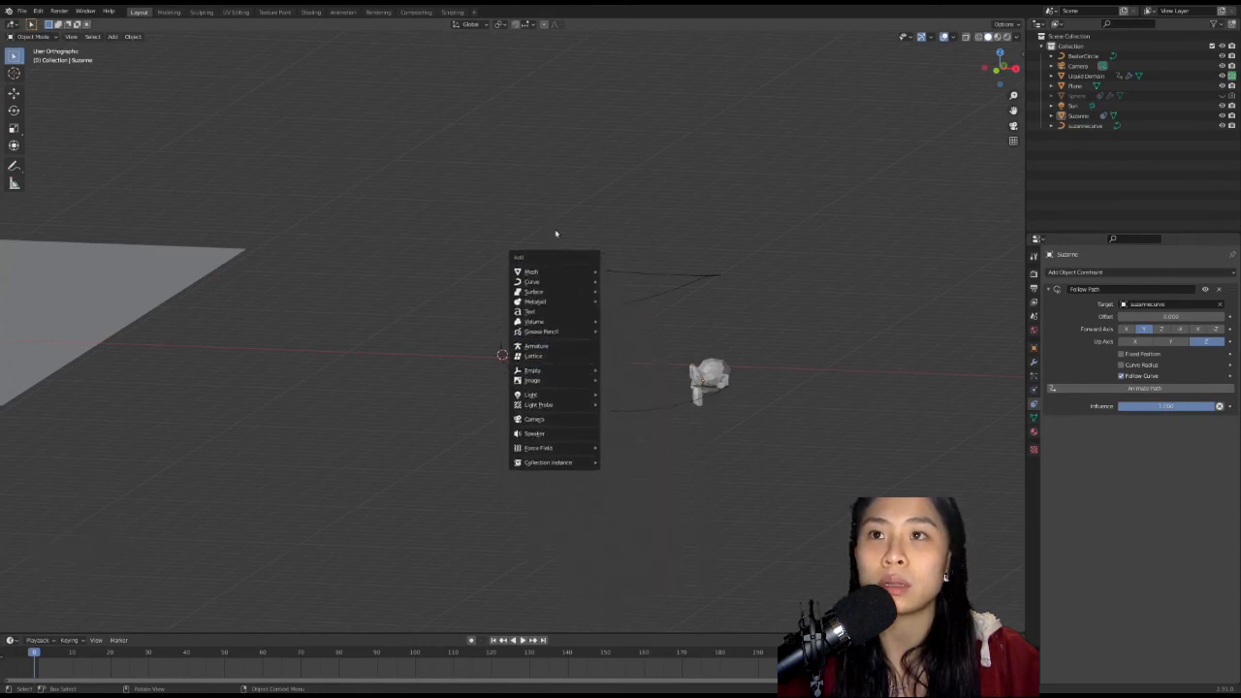
left_click(543, 281)
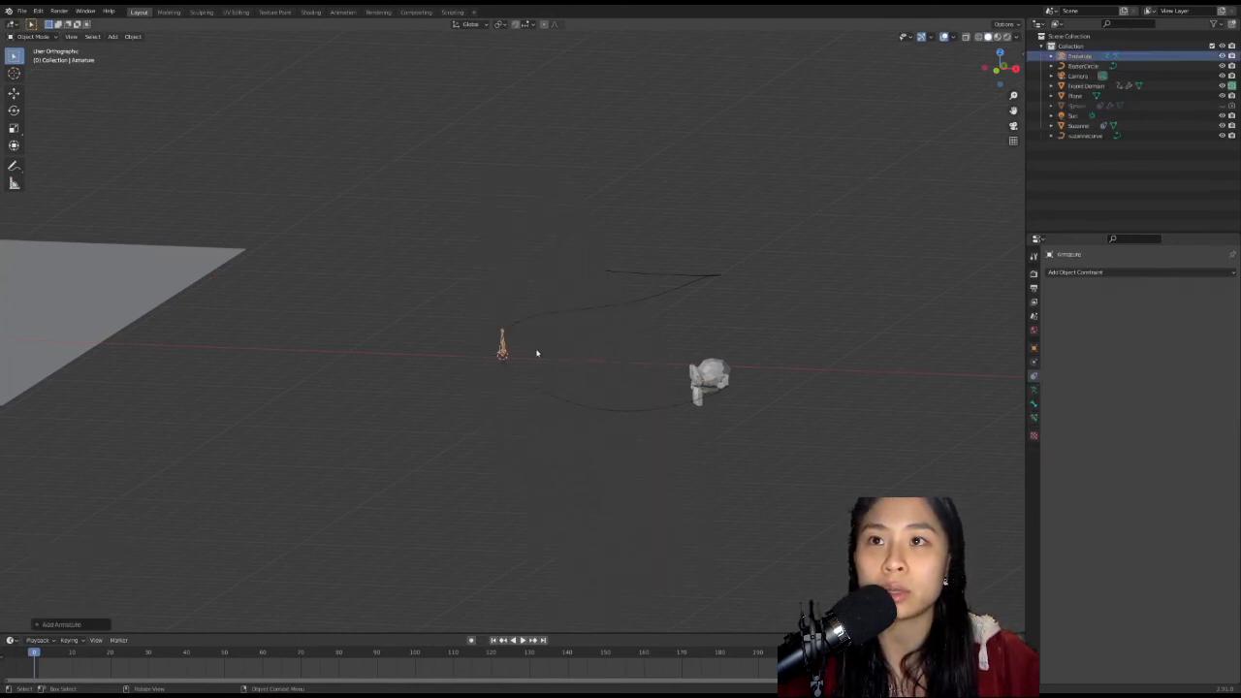
key("x")
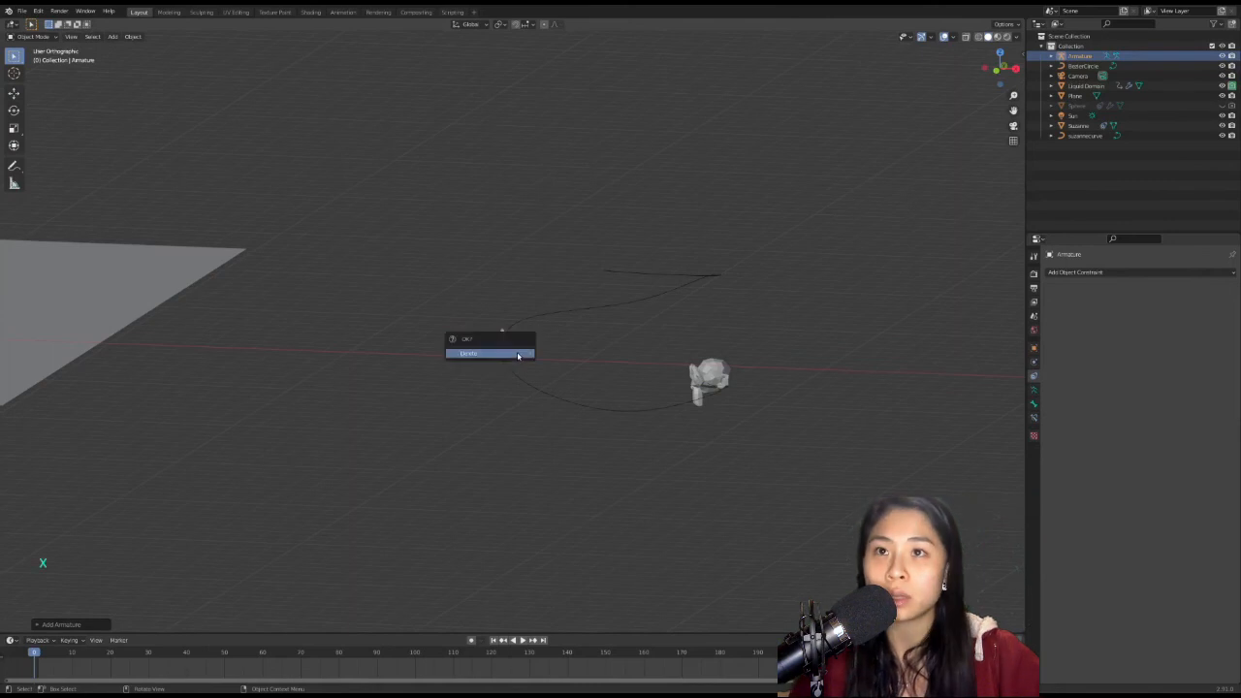
left_click(518, 354)
Add a plain axes Empty and place it beyond the monkey head, outside the spiral curve.
key("shift+a")
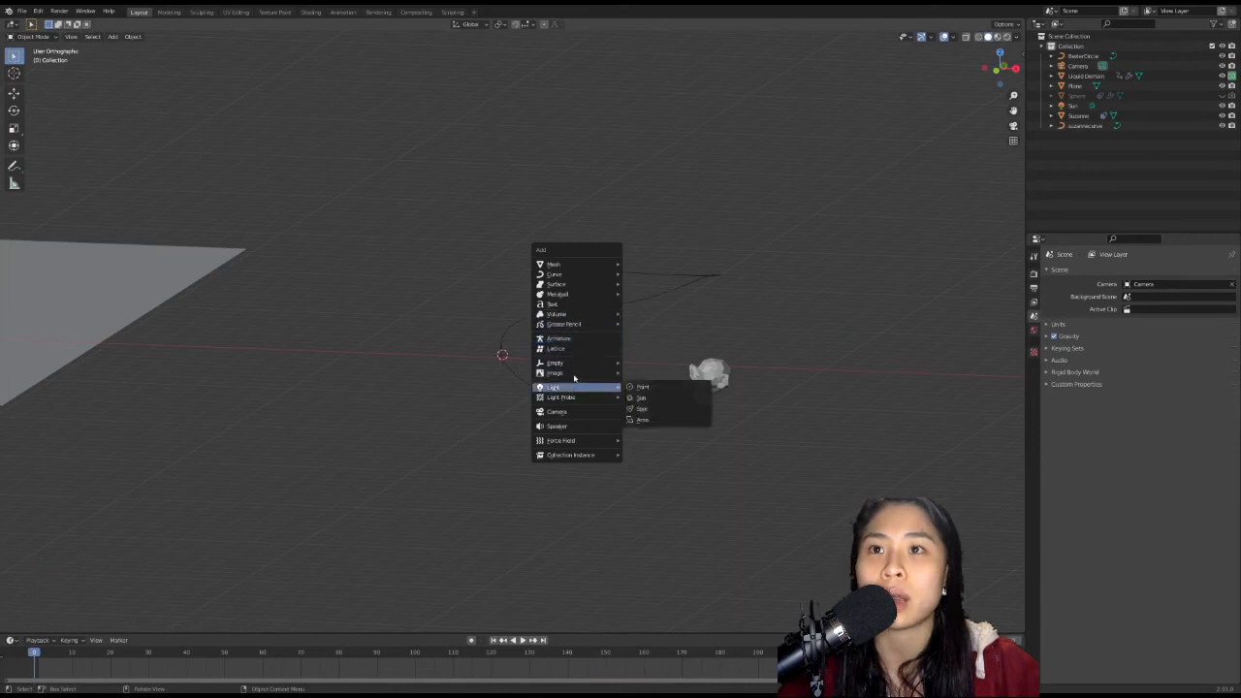
mouse_move(574, 363)
left_click(643, 363)
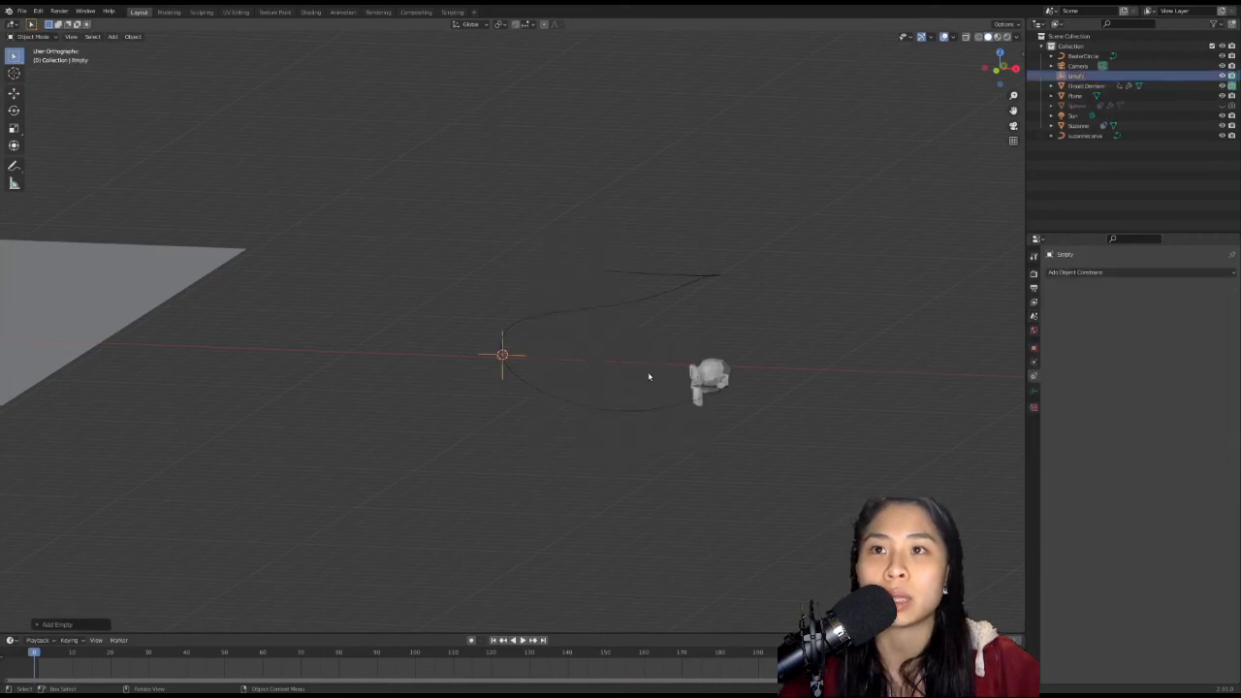
Add a Track To constraint to the monkey head with the Empty as its target.
left_click(709, 378)
left_click(1074, 272)
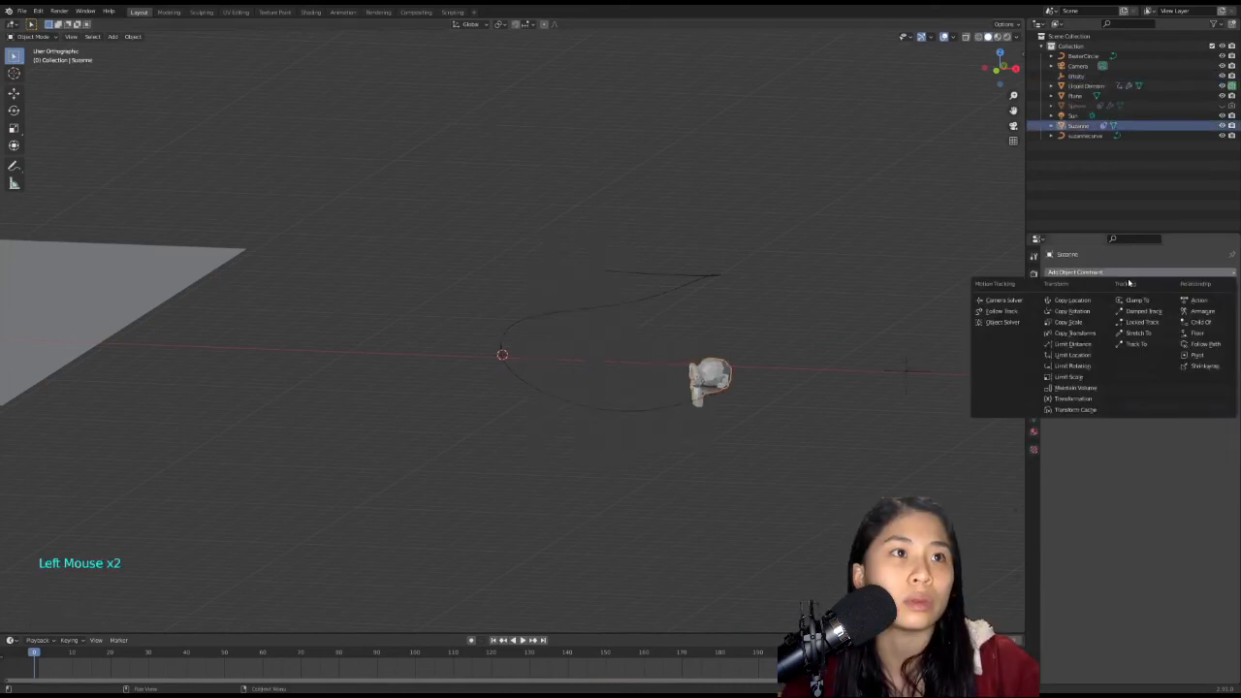
left_click(1146, 345)
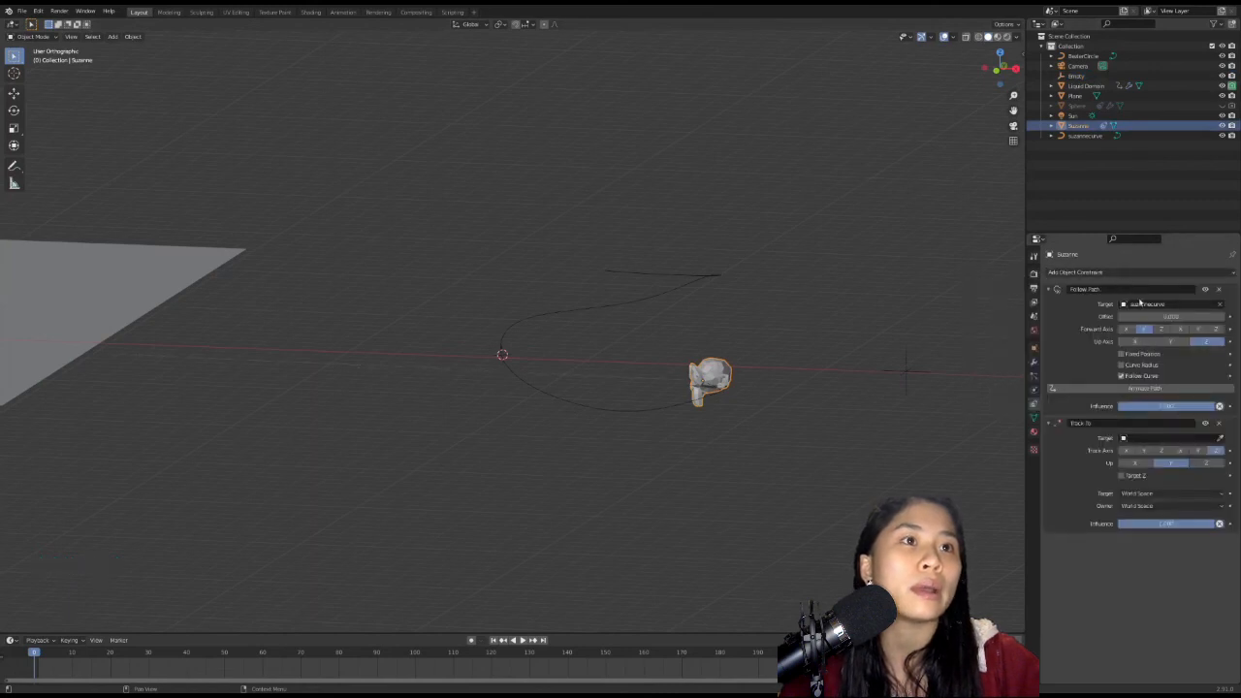
left_click(1143, 438)
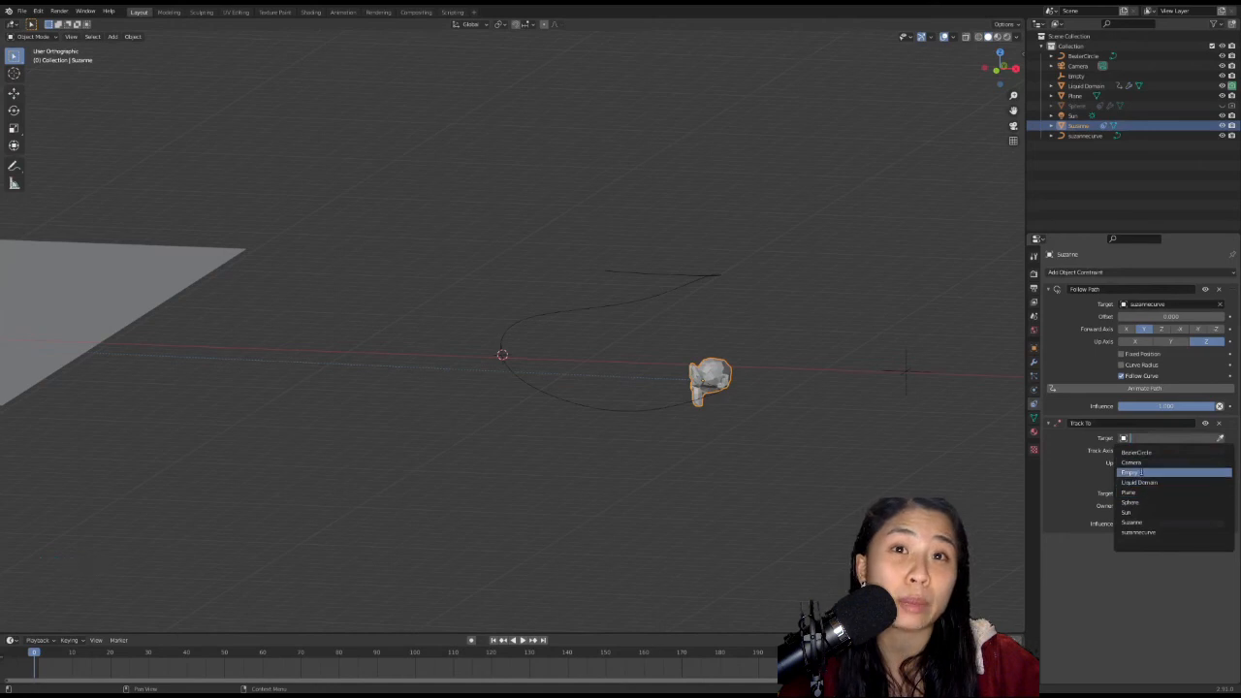
left_click(1138, 473)
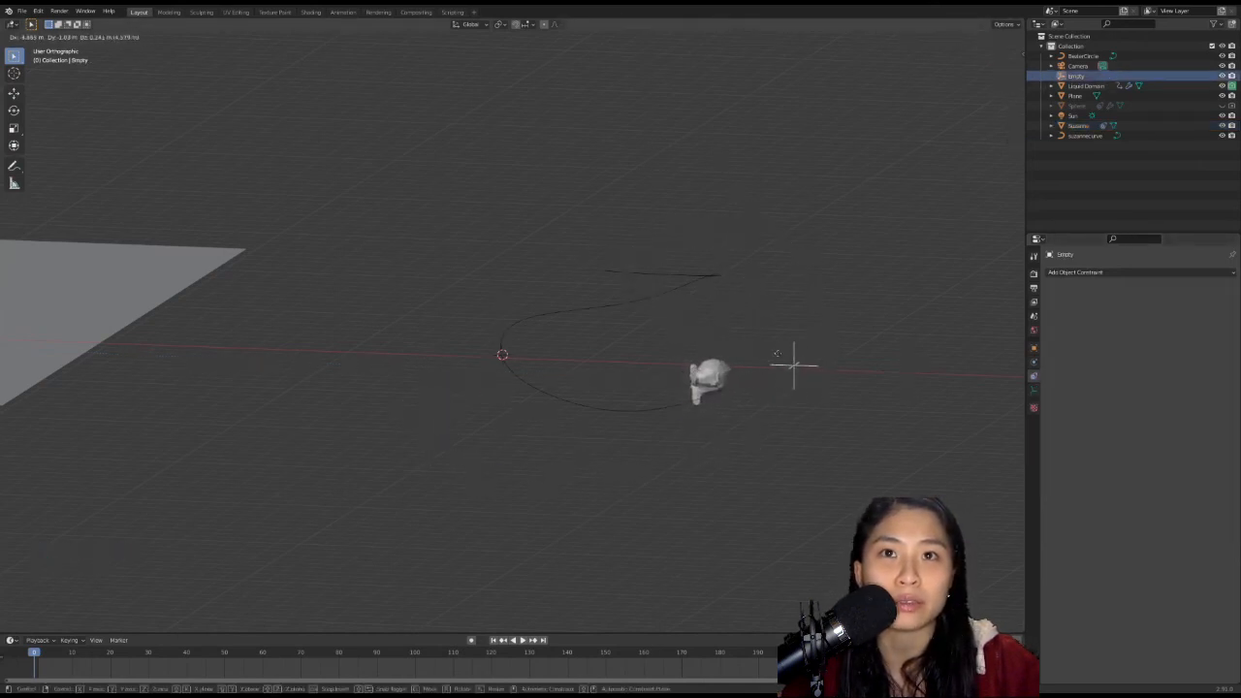
Move the Empty in top view to the opposite side of the spiral curve from the 3D cursor.
left_click(585, 402)
middle_click_drag(584, 401, 594, 416)
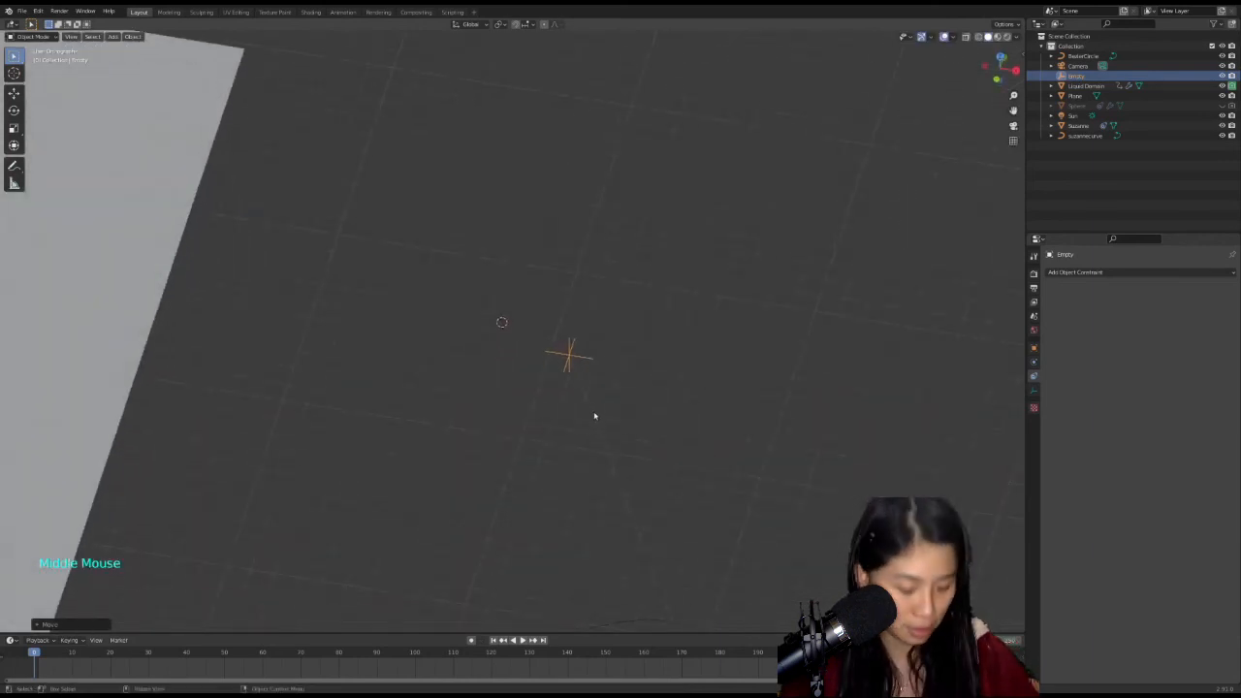
key("KP_7")
scroll(669, 351, "down", 4)
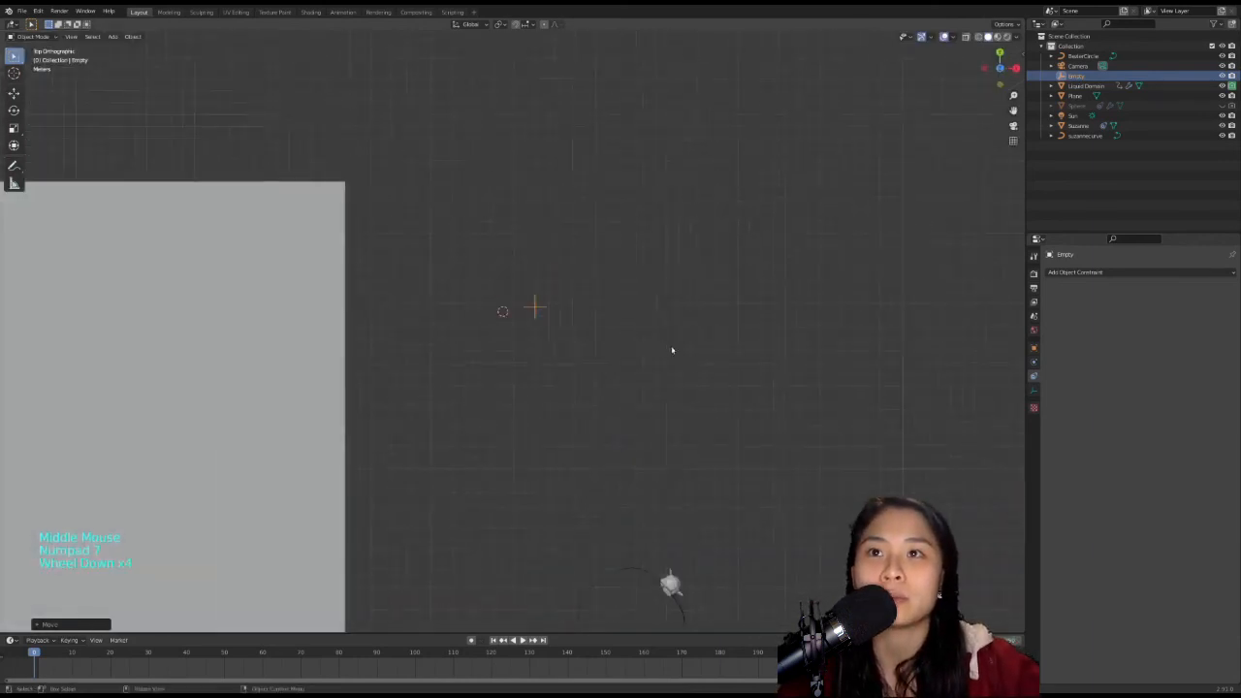
middle_click_drag(717, 377, 628, 234, "shift")
scroll(620, 254, "down", 2)
scroll(614, 267, "up", 2)
scroll(612, 275, "down", 2)
scroll(614, 281, "up", 1)
middle_click_drag(630, 315, 625, 222, "shift")
scroll(559, 299, "down", 1)
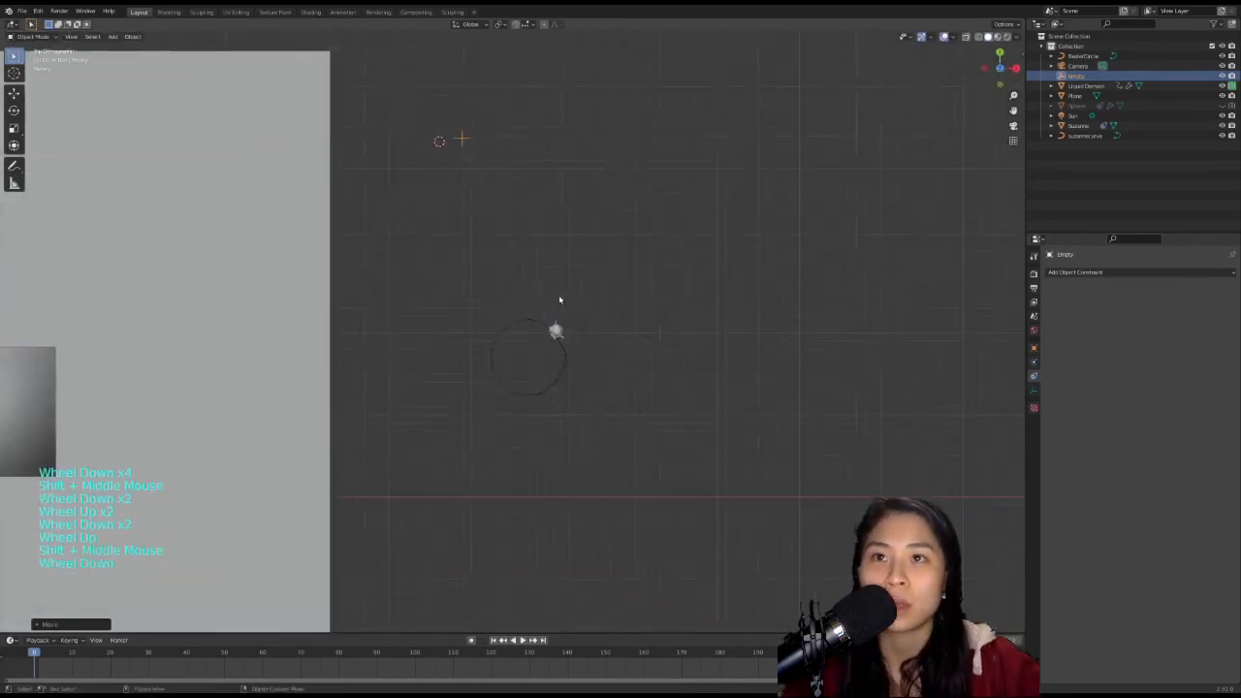
scroll(572, 310, "up", 4)
scroll(592, 324, "down", 1)
scroll(678, 308, "up", 1)
scroll(640, 290, "down", 4)
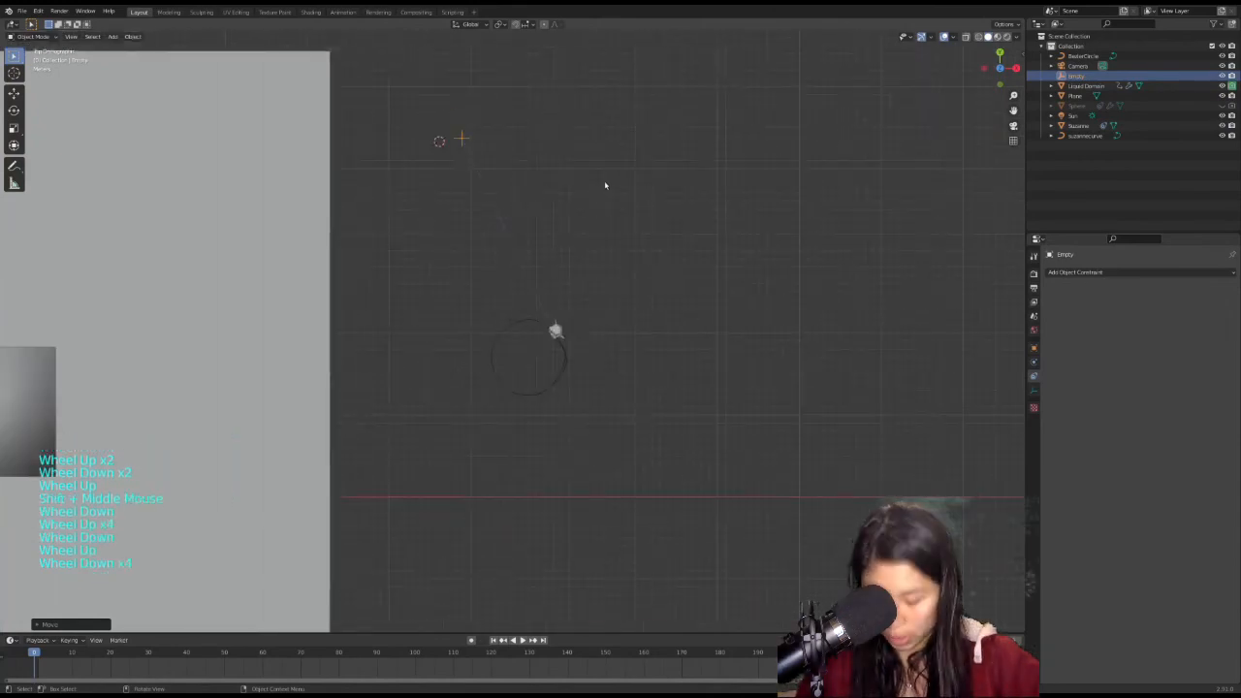
key("g")
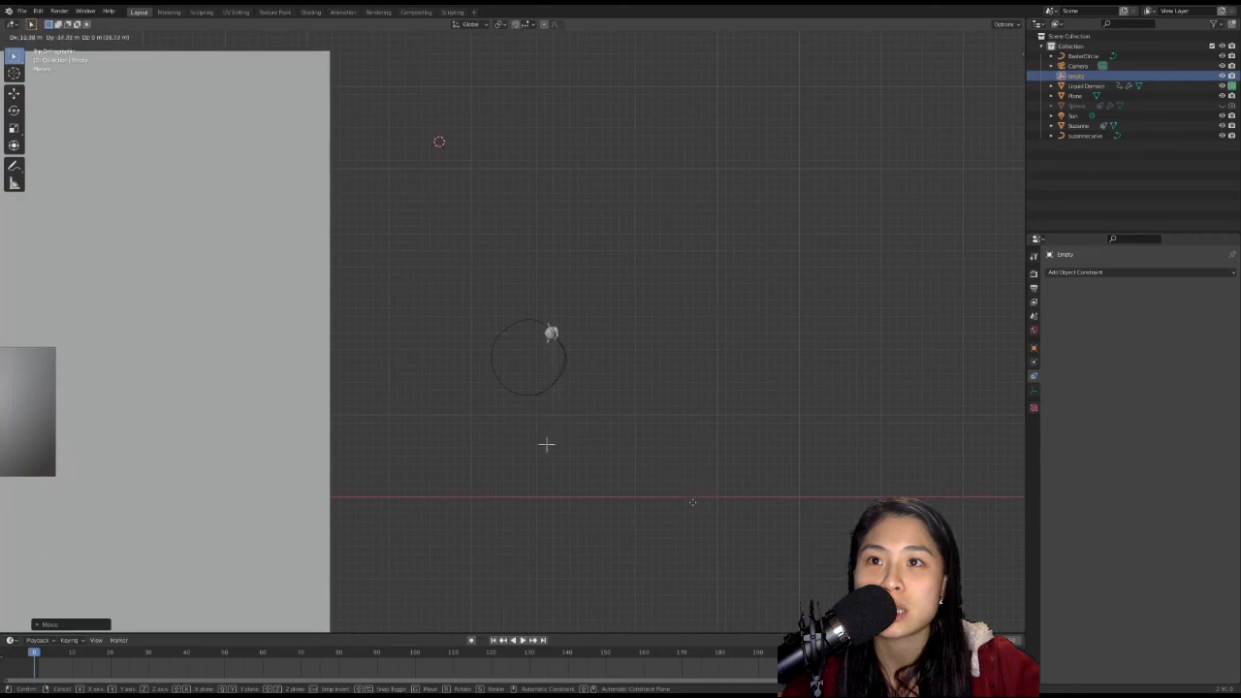
left_click(698, 522)
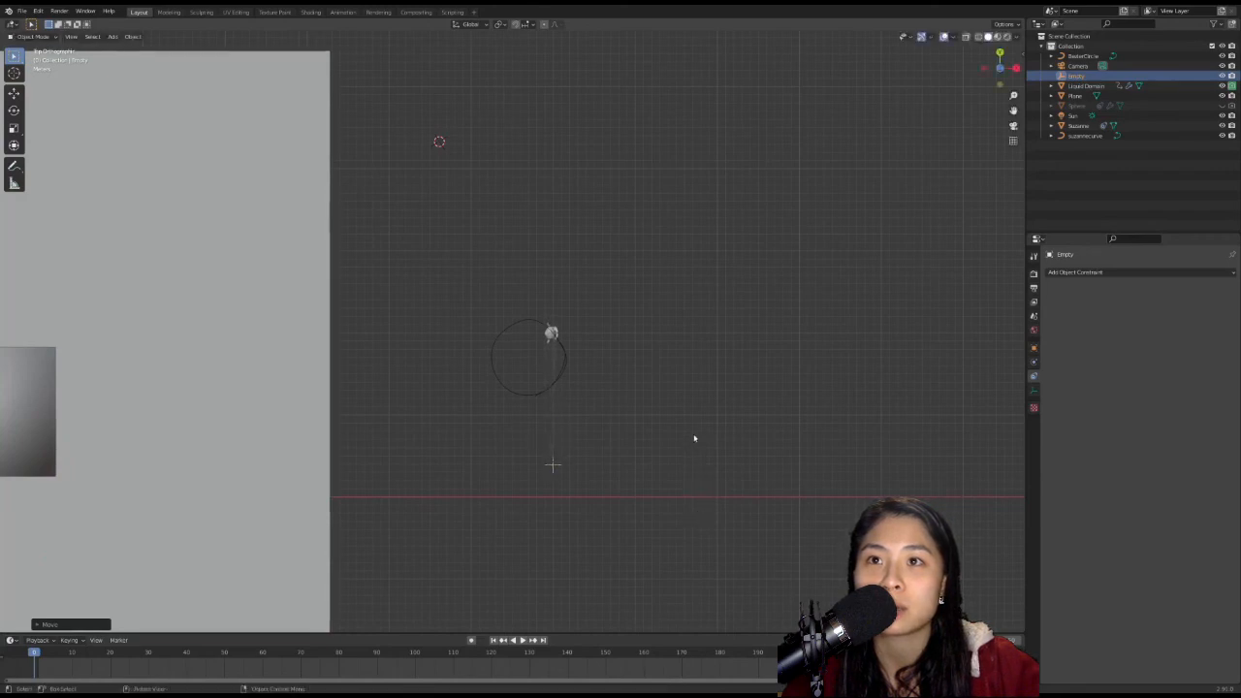
Rotate the Empty and raise it towards the monkey head's height.
middle_click_drag(692, 436, 599, 319)
scroll(690, 320, "up", 5)
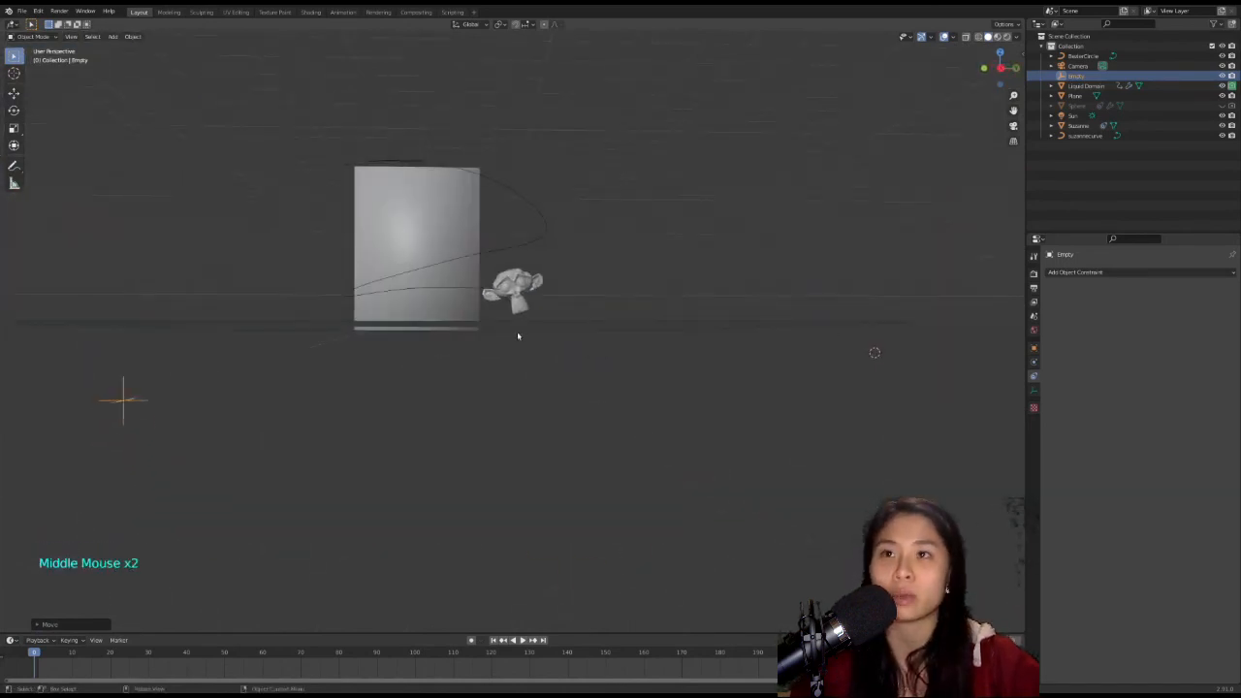
key("r")
key("g")
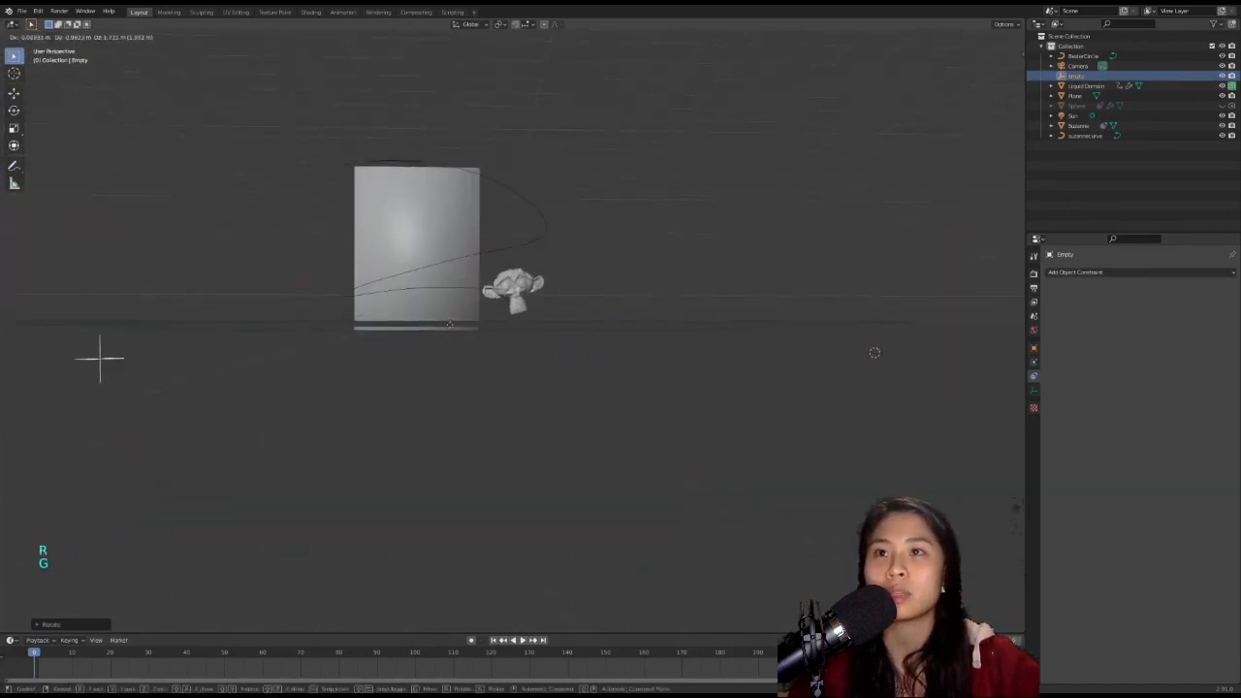
left_click(456, 272)
middle_click_drag(460, 275, 638, 335)
Select the monkey head and check from several angles how it faces the Empty.
left_click(610, 302)
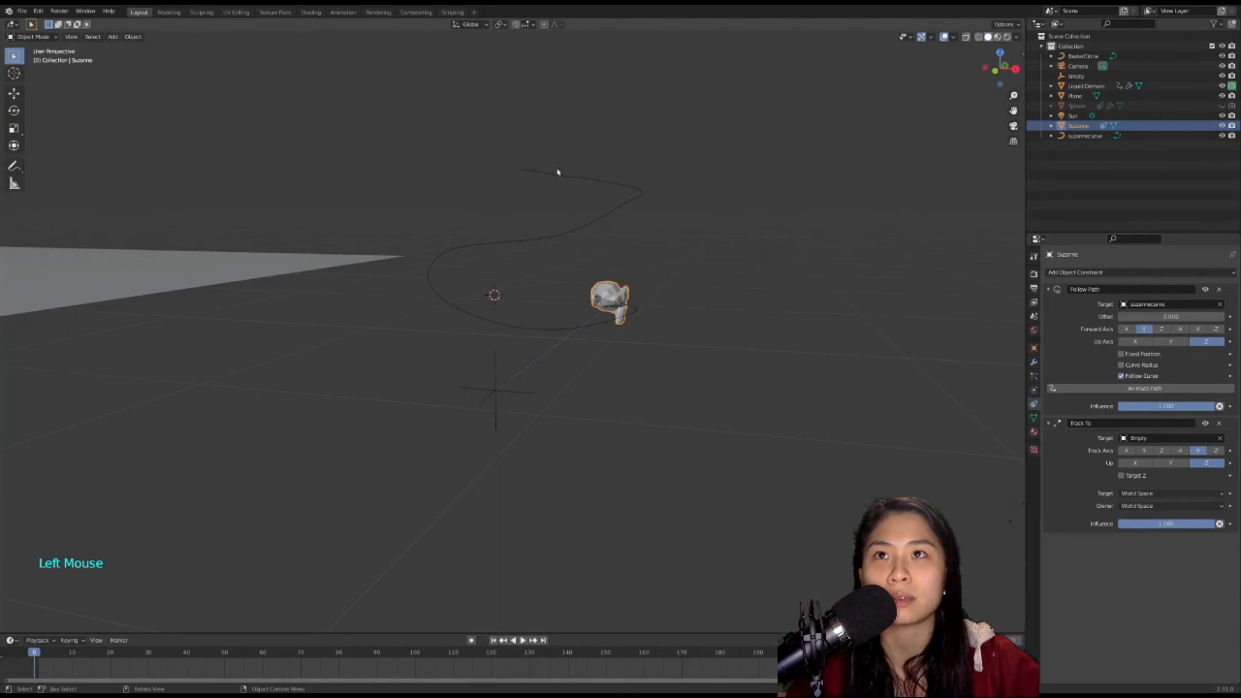
scroll(764, 394, "down", 2)
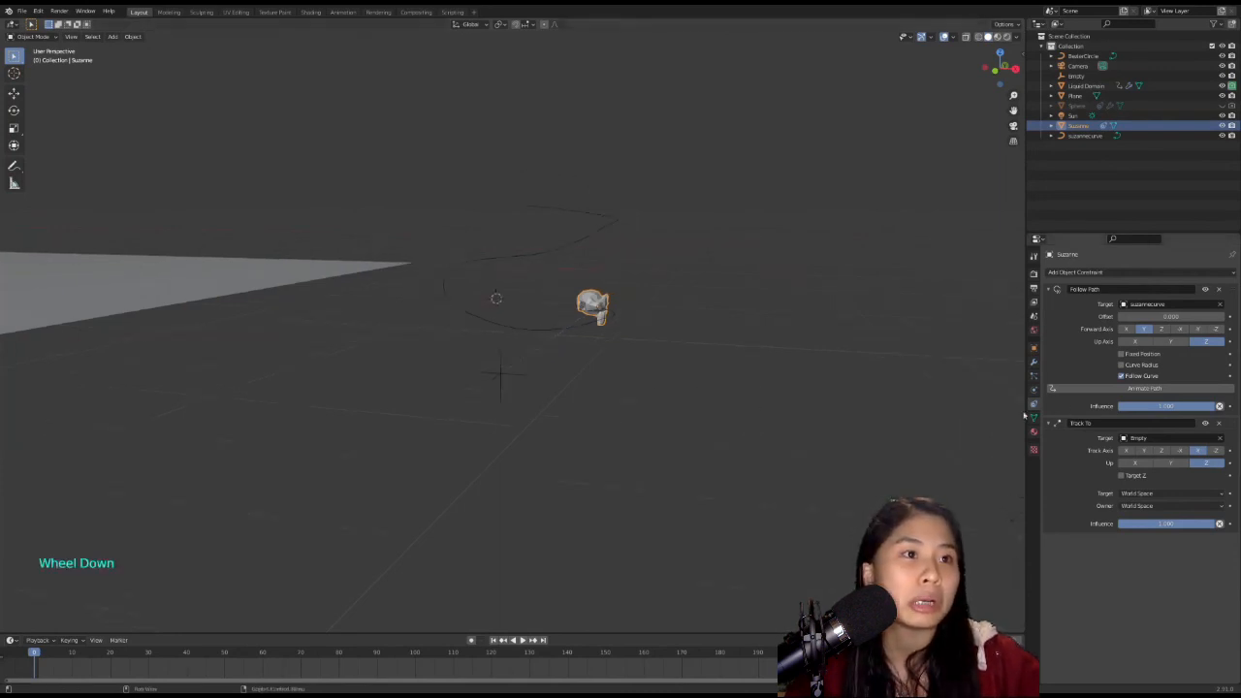
middle_click_drag(733, 407, 560, 368)
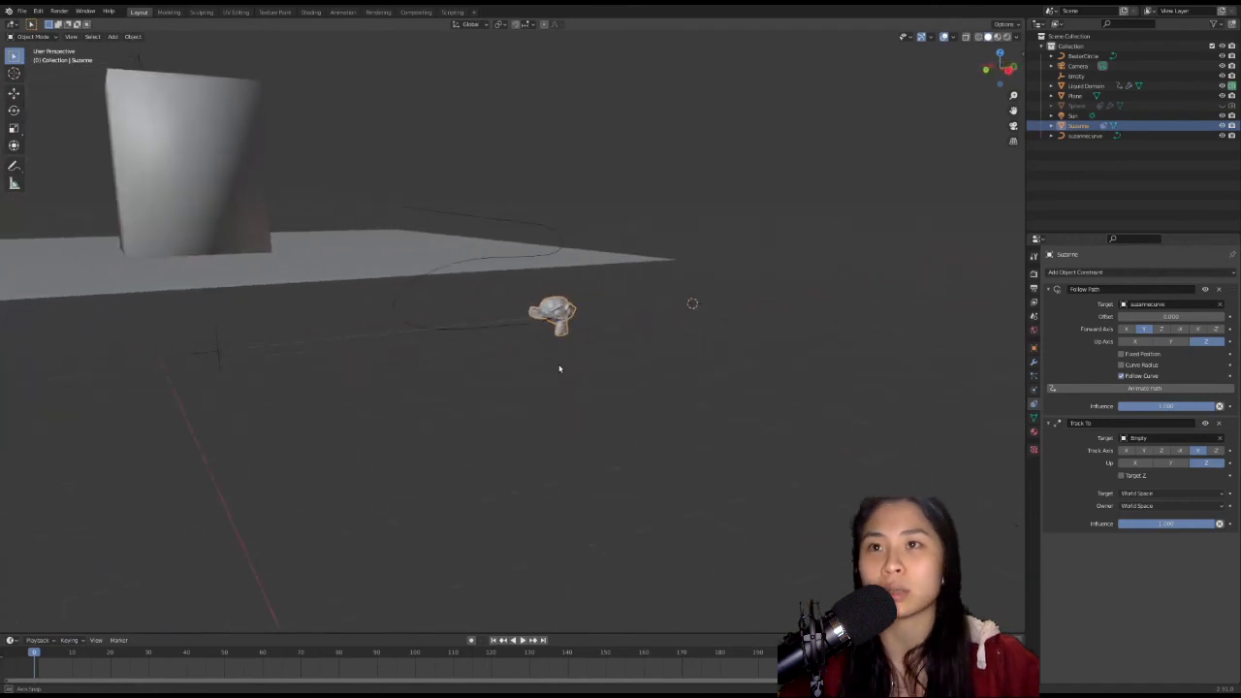